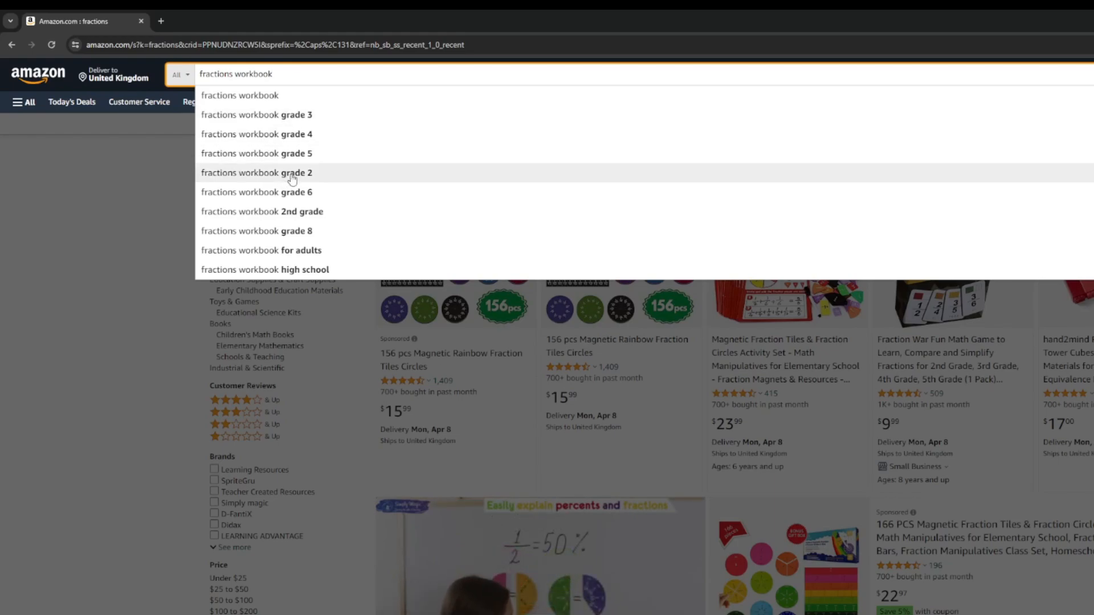
- Search Amazon for "fractions workbook grade 3" and look through the listings
click(290, 116)
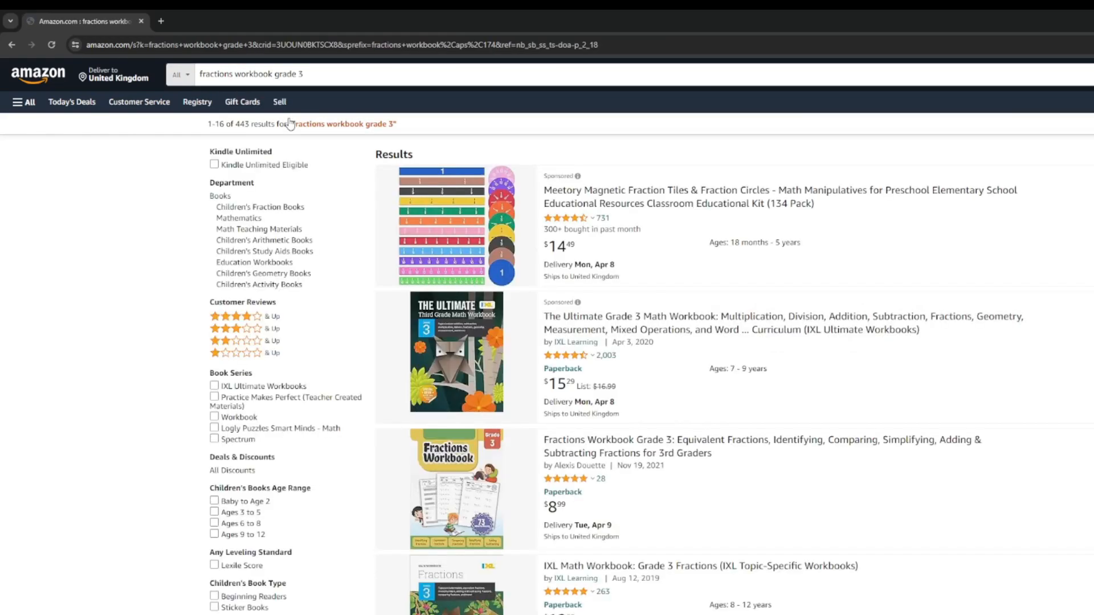
scroll(672, 342, down, 1)
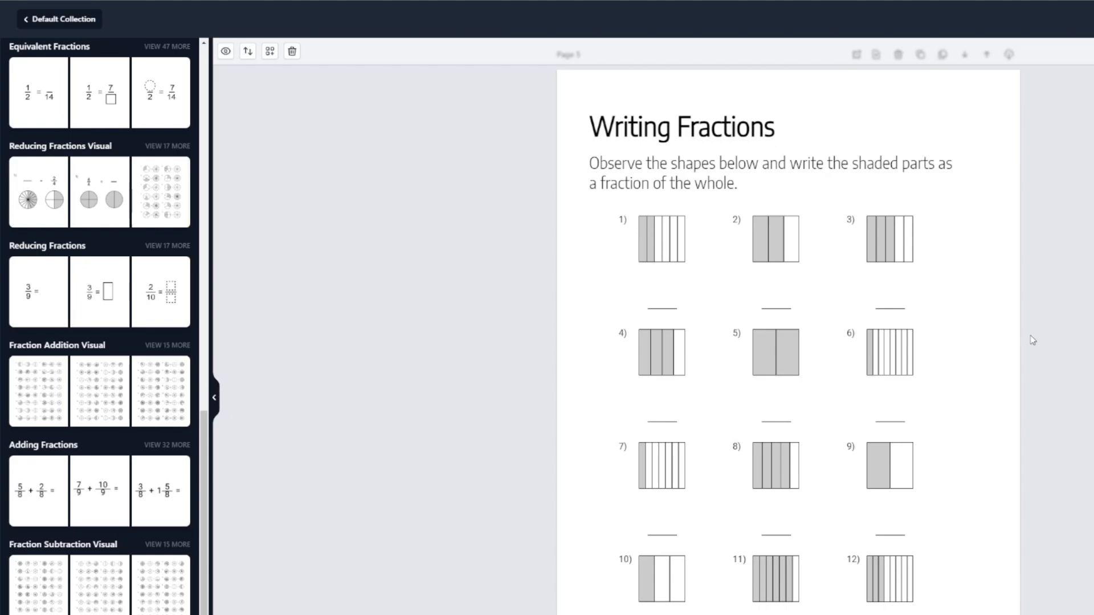
- Duplicate the Finding Reciprocals page in the sample worksheet document and review the copy
scroll(1029, 339, down, 20)
scroll(935, 378, down, 3)
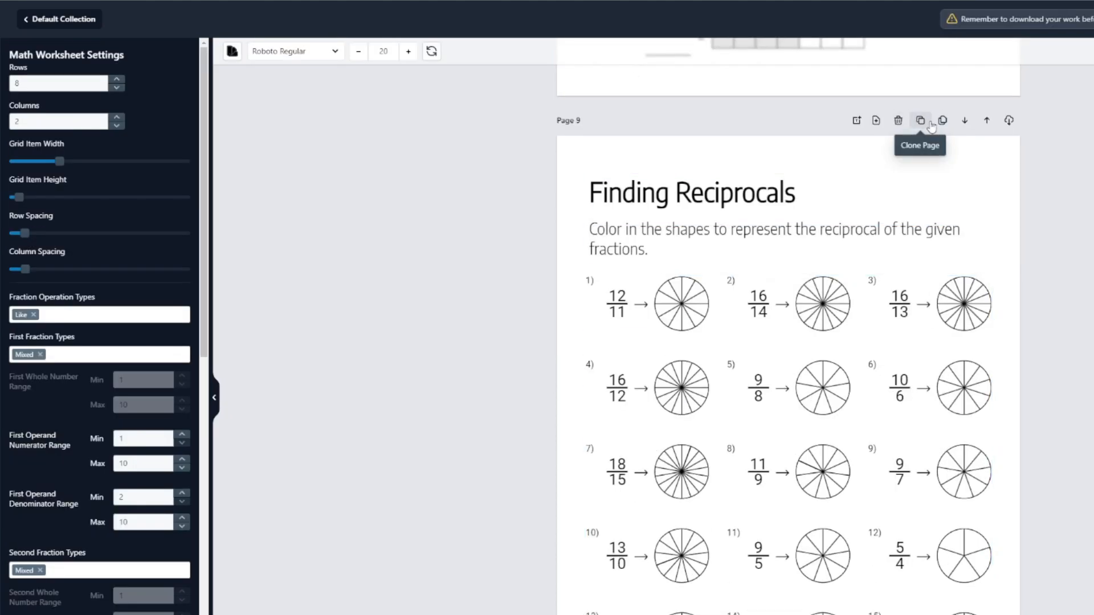
click(930, 125)
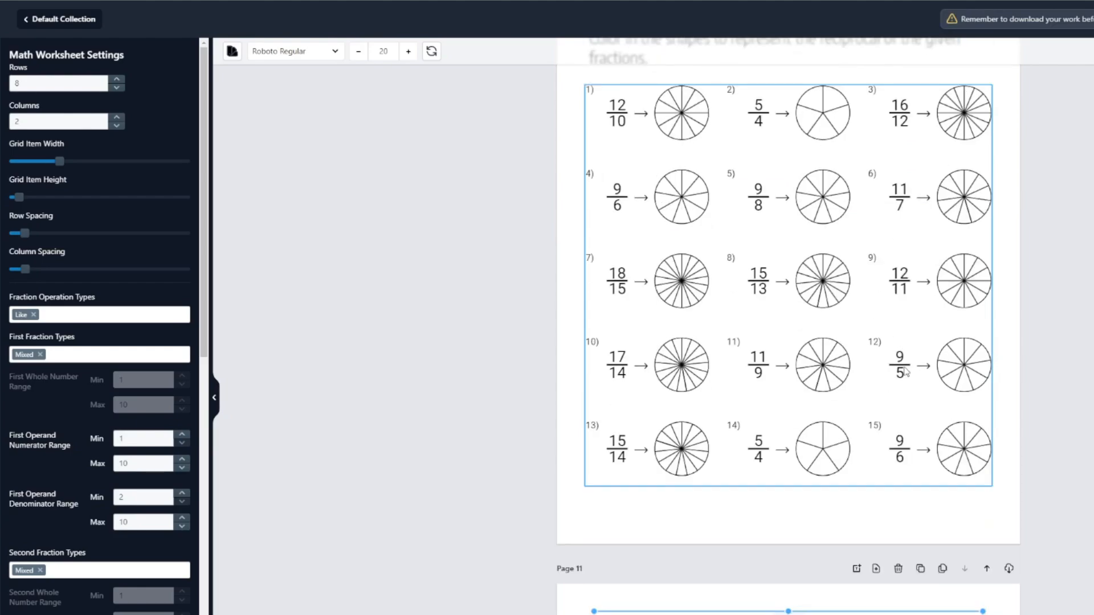
scroll(906, 371, up, 2)
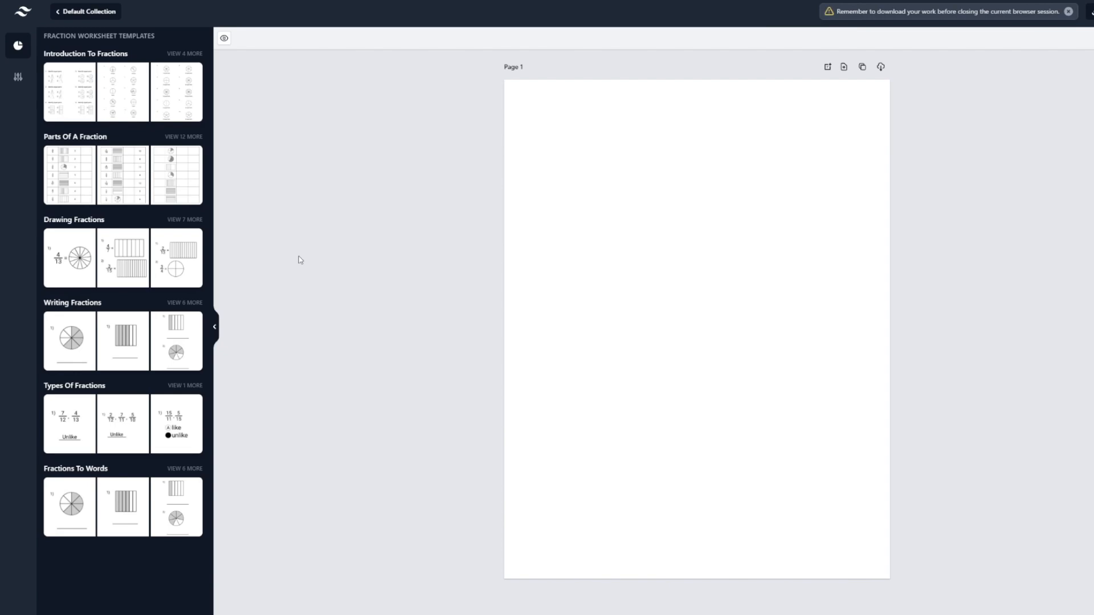
- Insert the Parts of a Fraction worksheet for identifying numerators on page 1 and regenerate its table with 4 rows
click(135, 178)
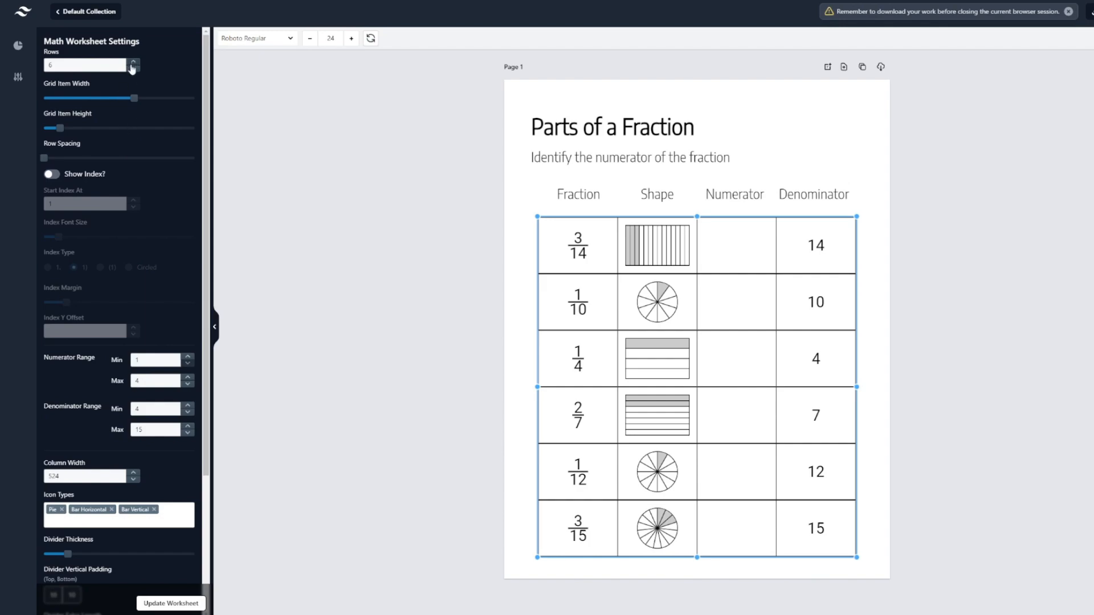
click(132, 68)
click(133, 68)
drag(538, 217, 631, 272)
drag(703, 340, 657, 296)
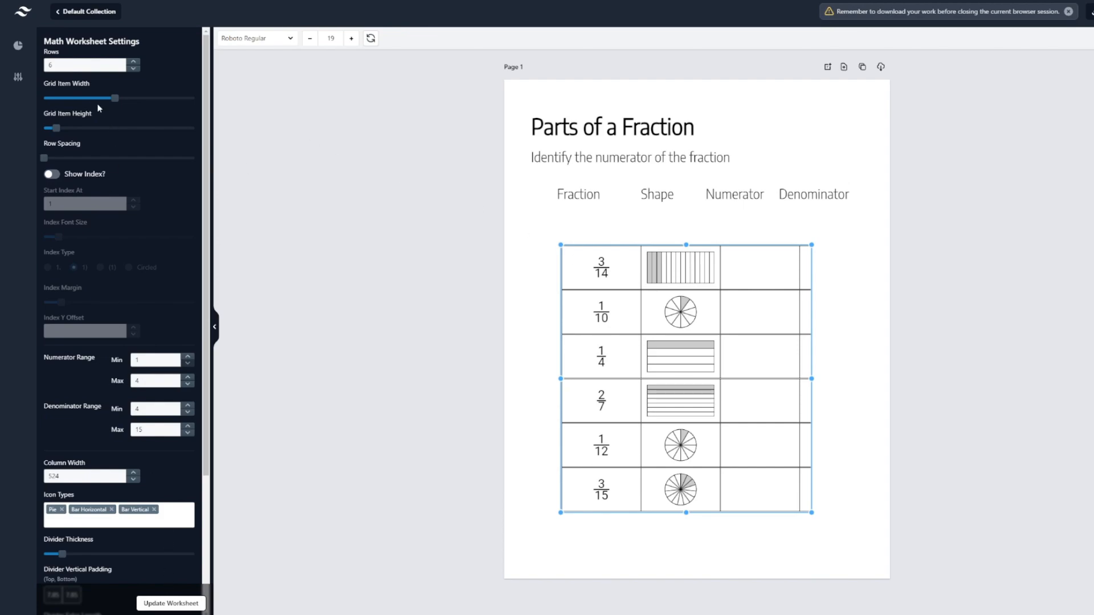
click(170, 603)
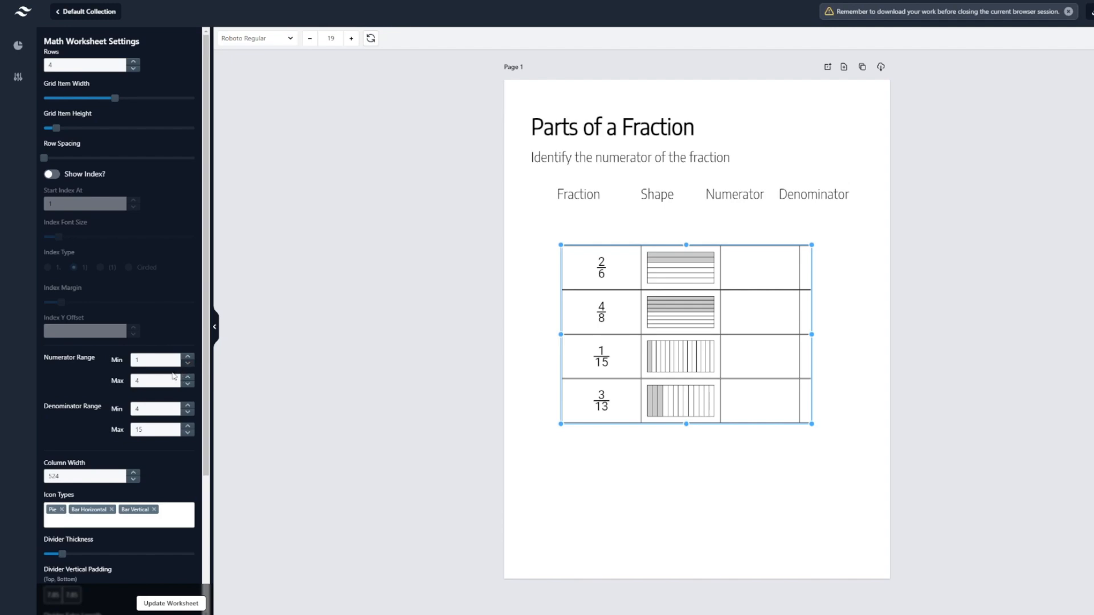
- Resize the four-row fraction table so that all its columns fit under the Fraction, Shape, Numerator and Denominator headings
drag(44, 357, 92, 358)
drag(103, 407, 58, 401)
drag(49, 357, 81, 357)
drag(559, 424, 579, 435)
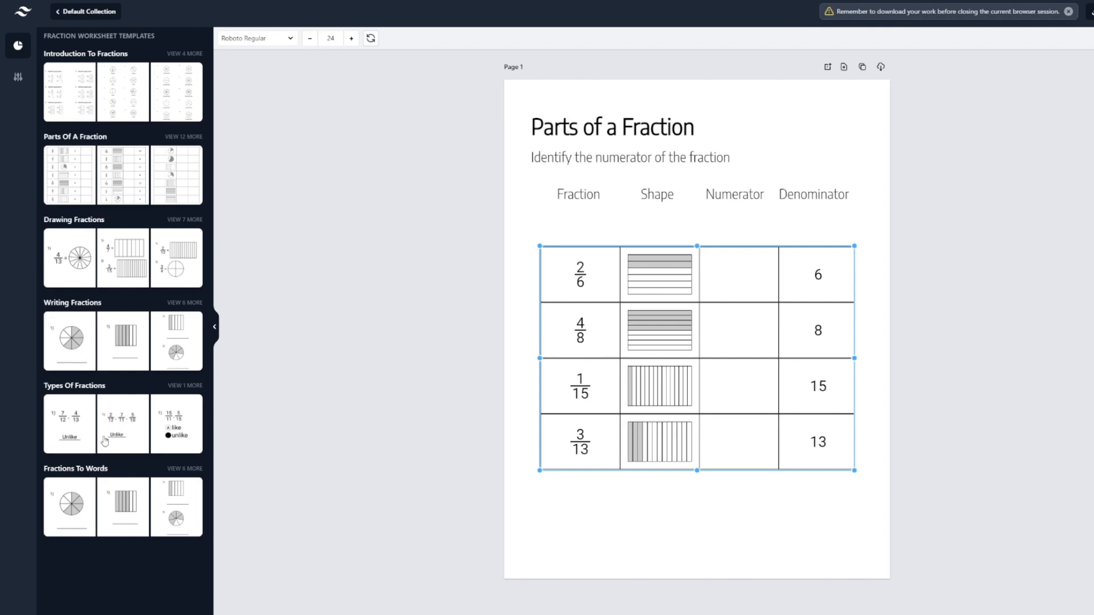
- Add a second page and fill it with the Counting Equal Parts worksheet from the Introduction To Fractions templates
click(843, 66)
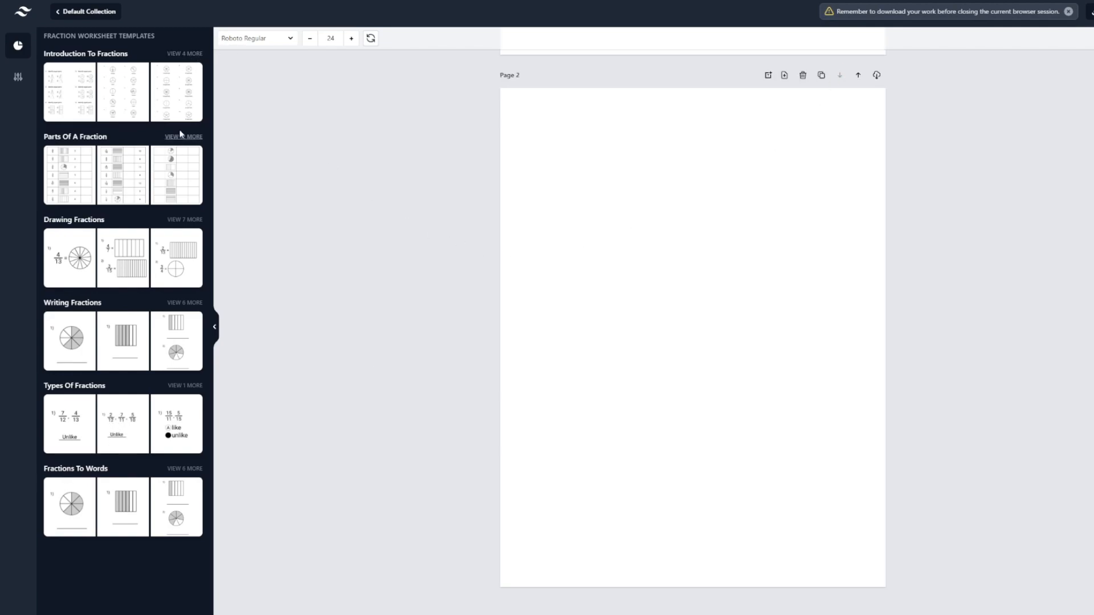
click(167, 92)
click(184, 53)
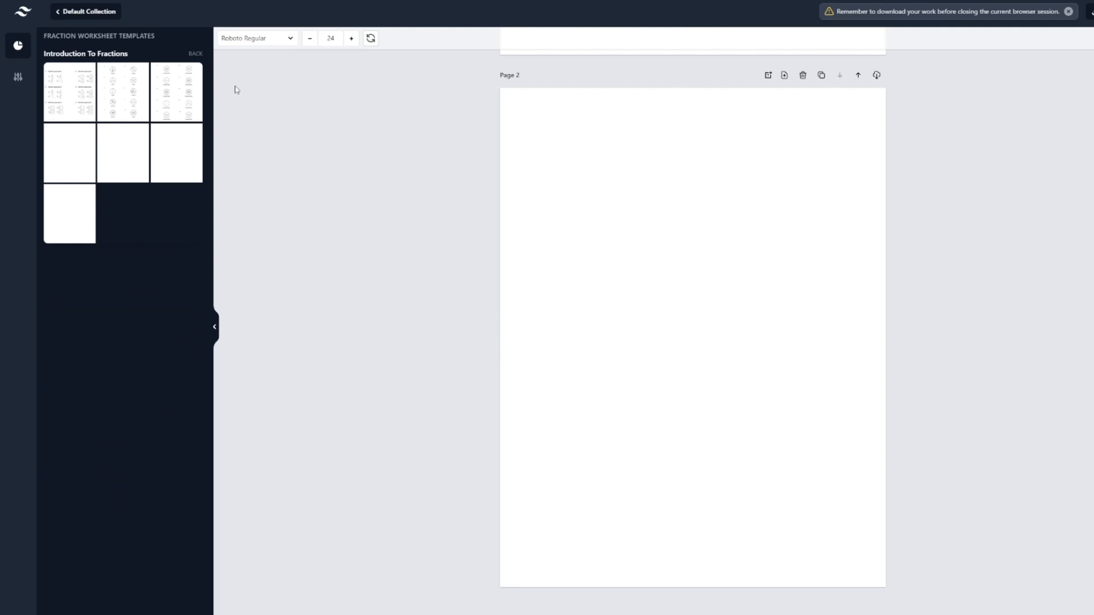
click(173, 100)
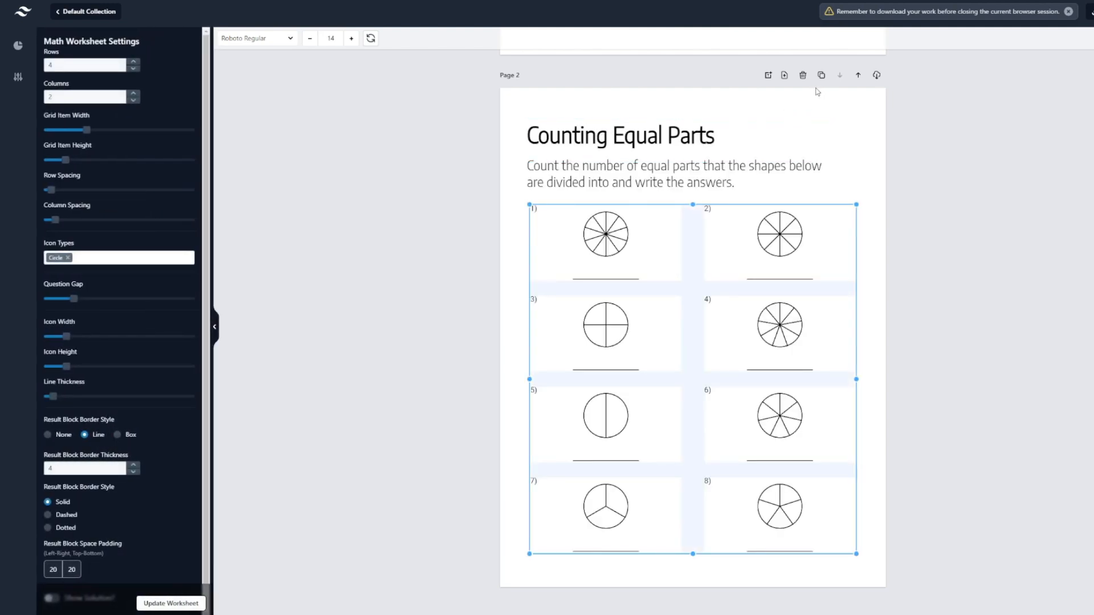
- Add pages 3 and 4 with the Color Shapes With Unequal Parts and Choose Equal/Unequal worksheets
click(784, 75)
click(177, 163)
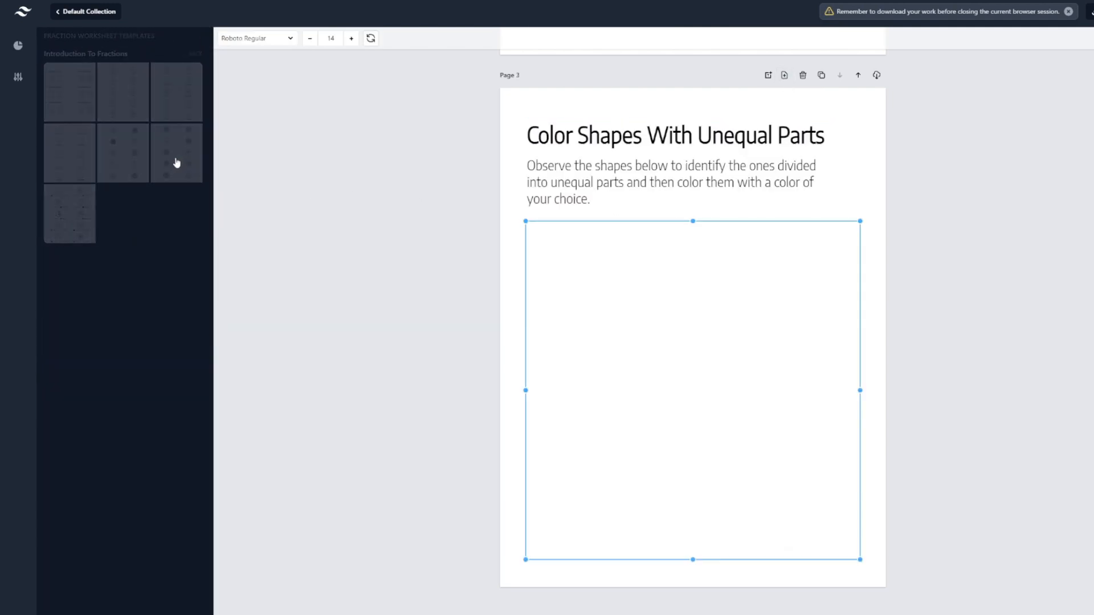
click(784, 74)
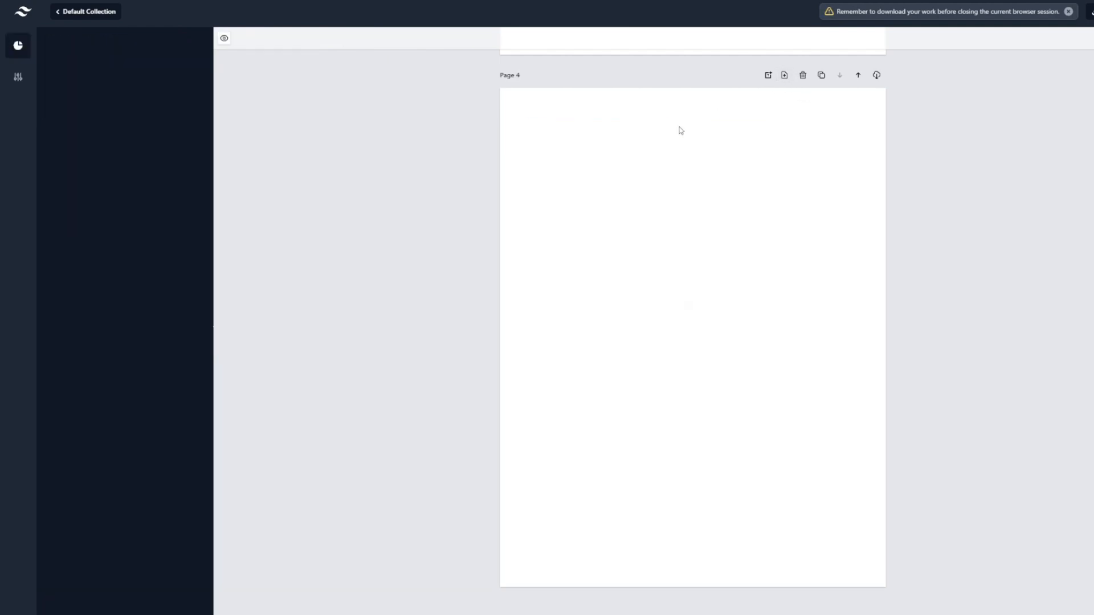
click(90, 228)
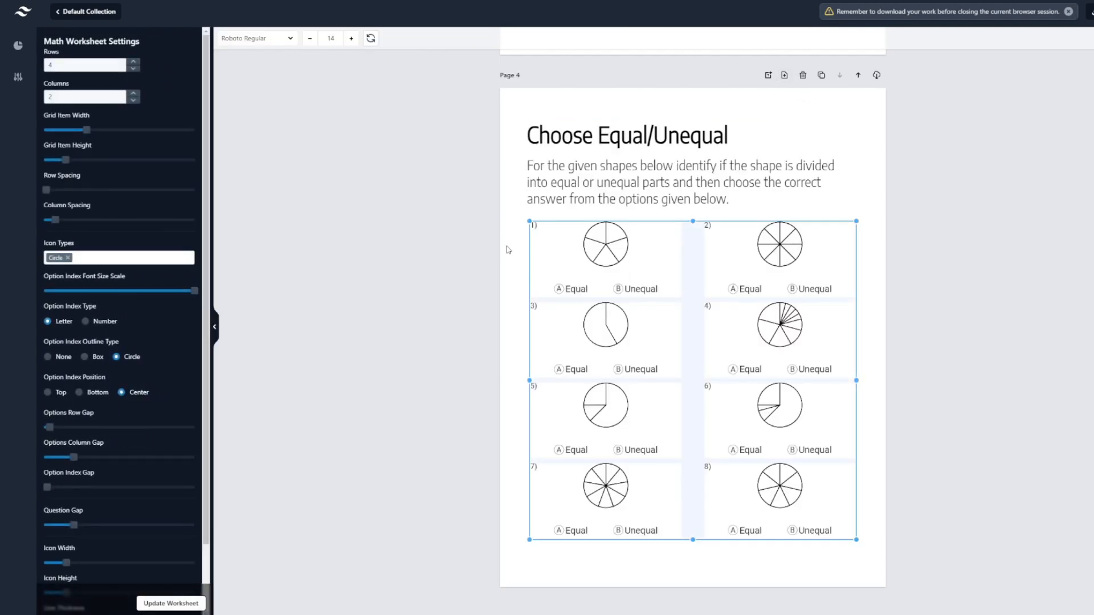
- Add page 5 with the Parts of a Fraction table worksheet for identifying the denominator
click(784, 75)
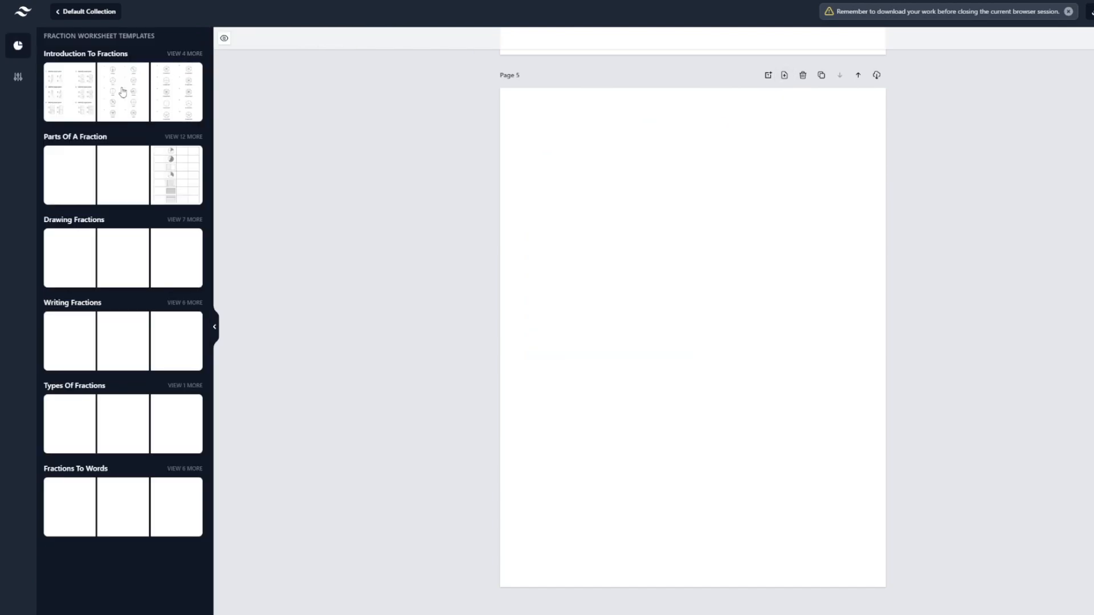
click(183, 137)
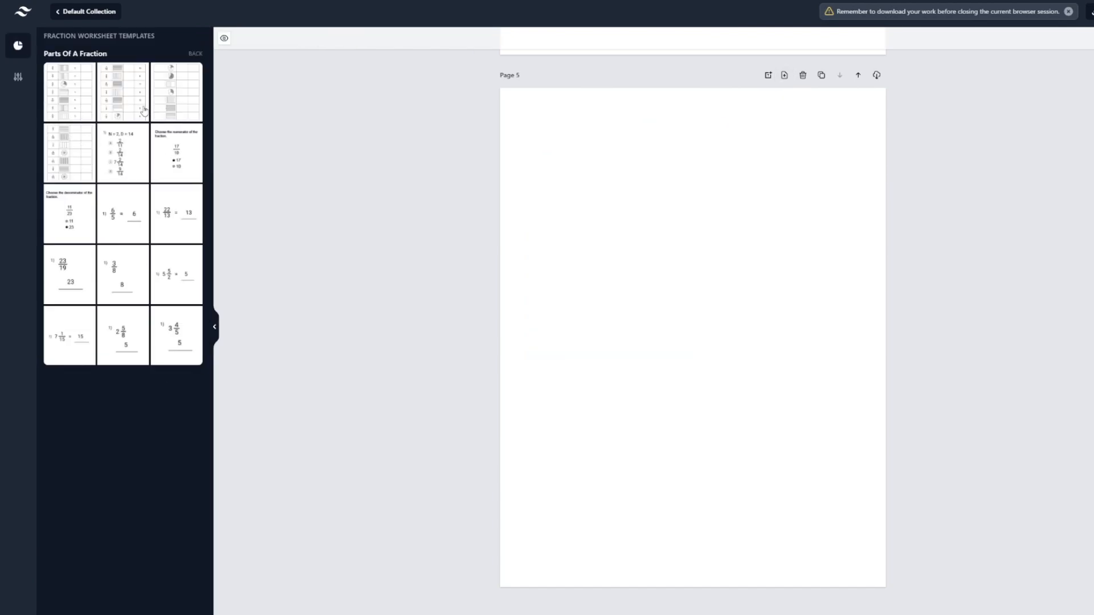
click(60, 96)
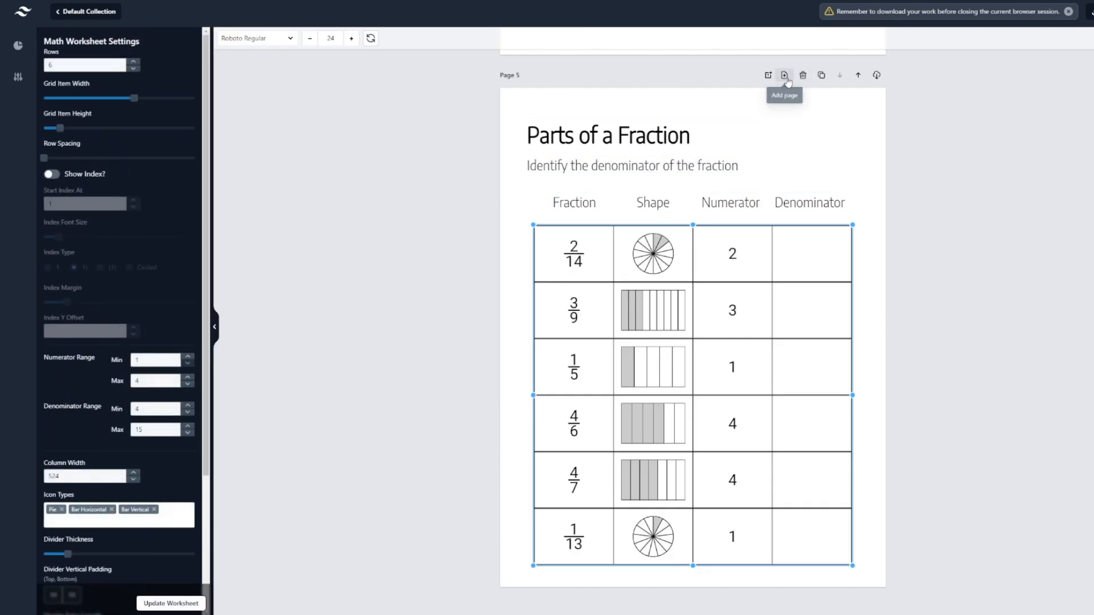
- Add pages 6 and 7 with the Parts of a Fraction worksheets for choosing the correct fraction and writing the denominator
click(784, 76)
click(127, 146)
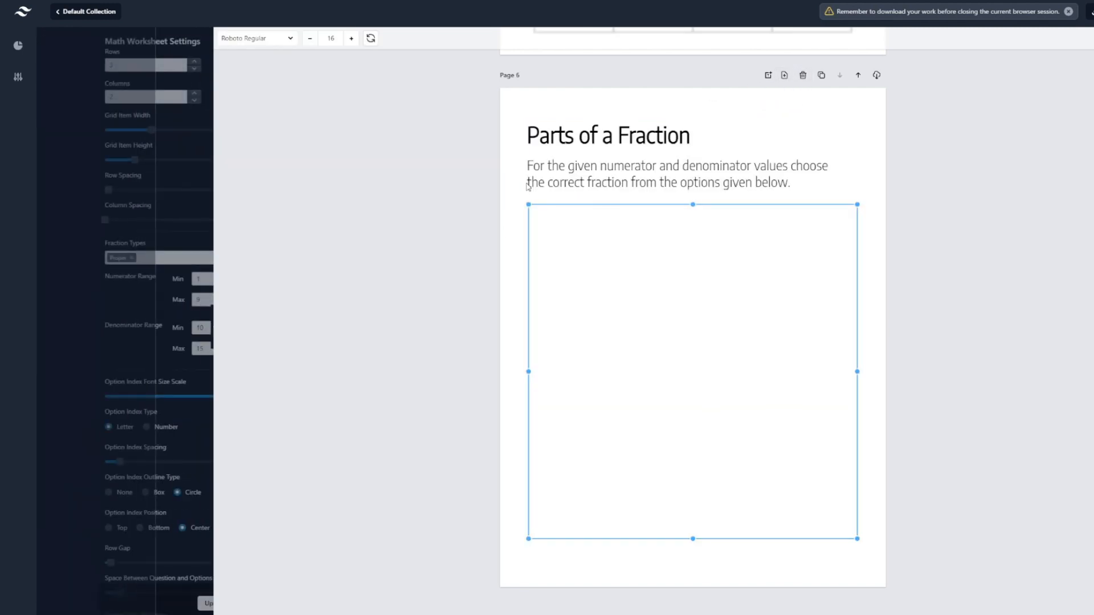
click(784, 76)
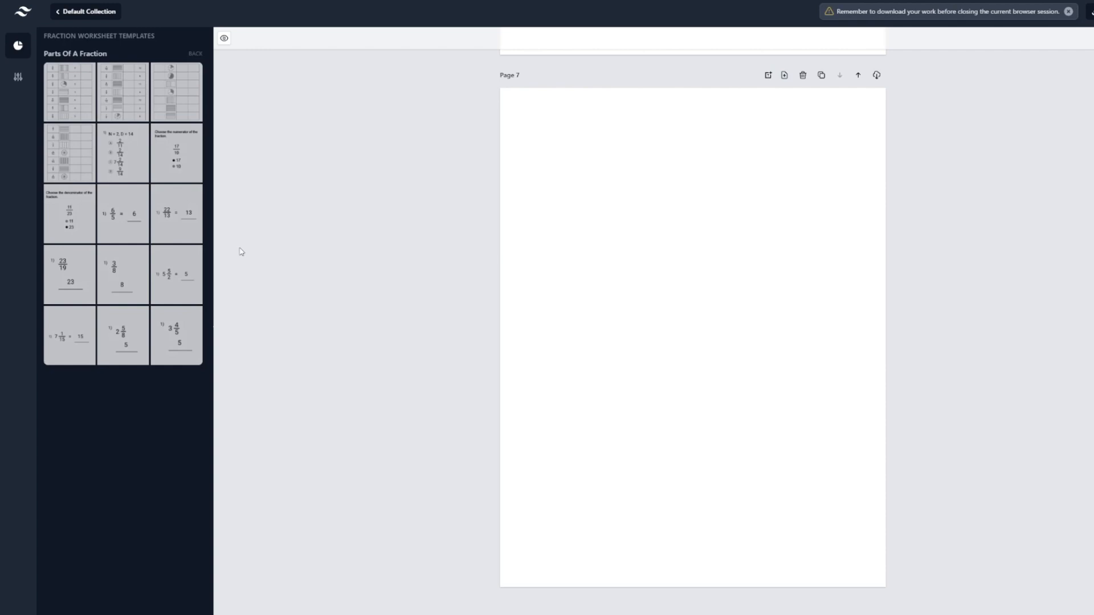
click(143, 276)
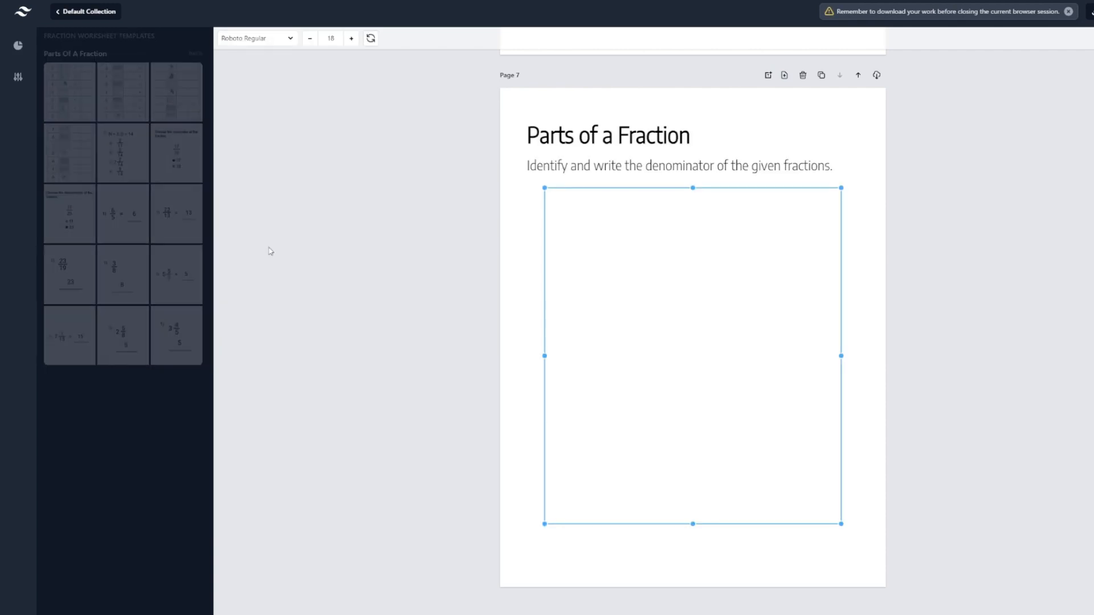
- Add page 8 with the Drawing Fractions worksheet that places circles to color beside each fraction
click(784, 76)
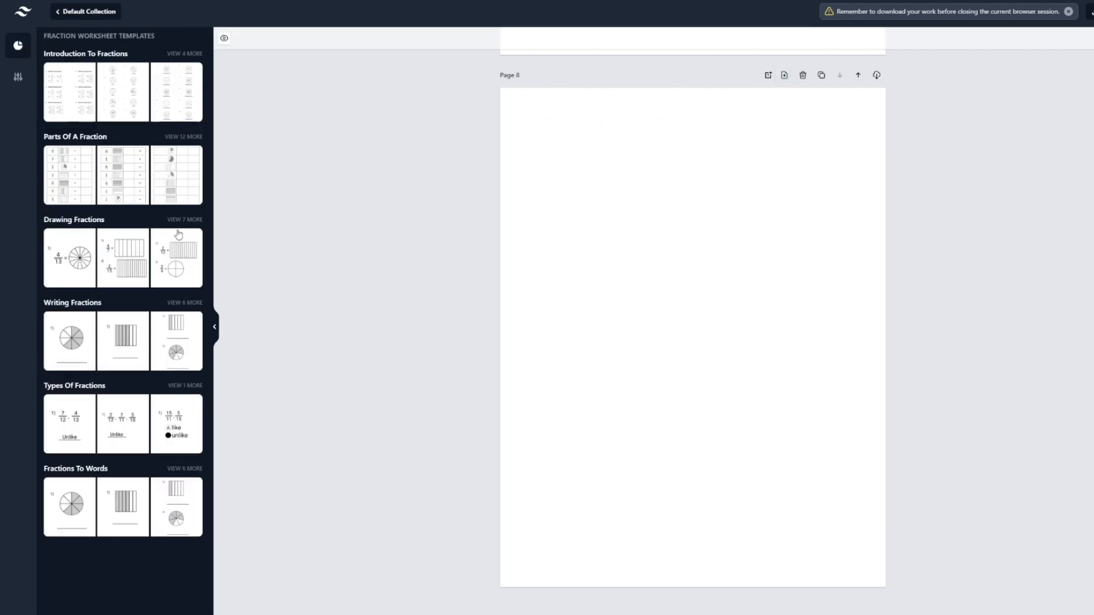
click(180, 220)
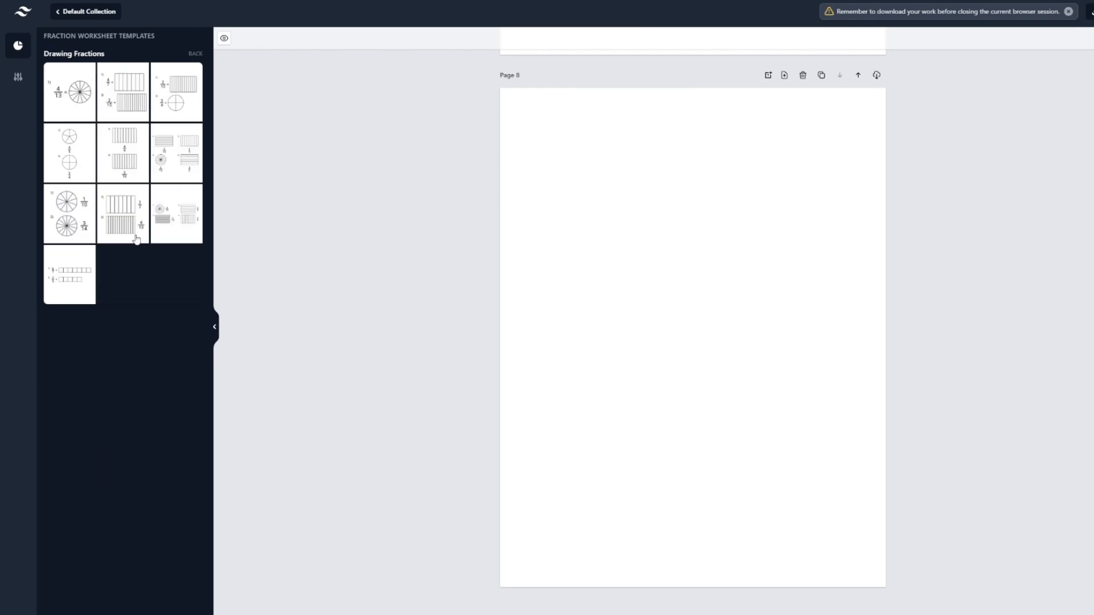
click(86, 105)
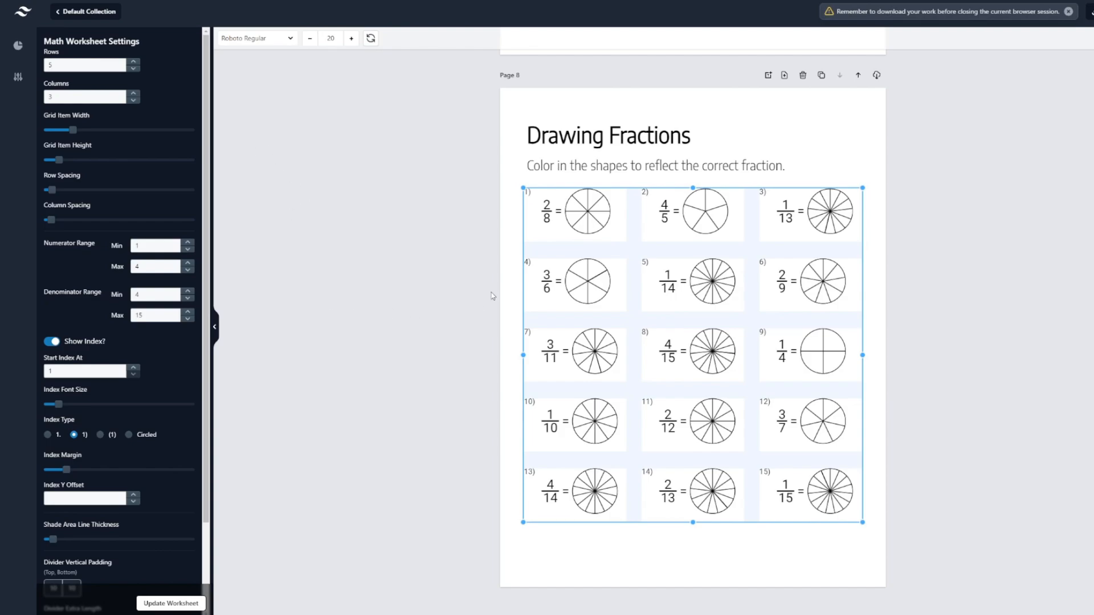
- Add page 9 with the Drawing Fractions worksheet that has vertically divided bars in two columns
click(214, 326)
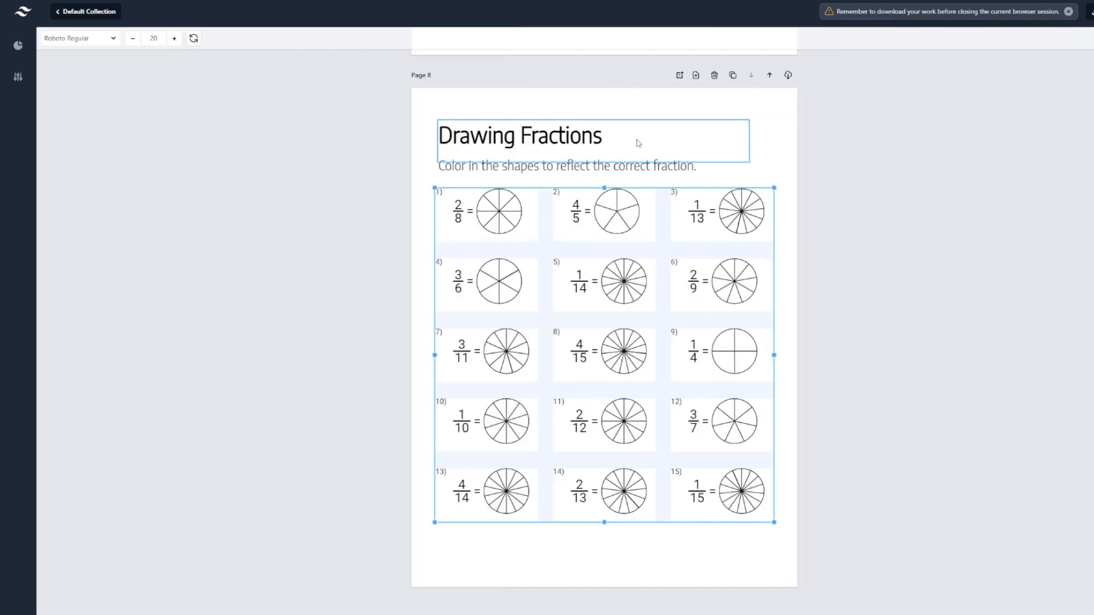
click(695, 75)
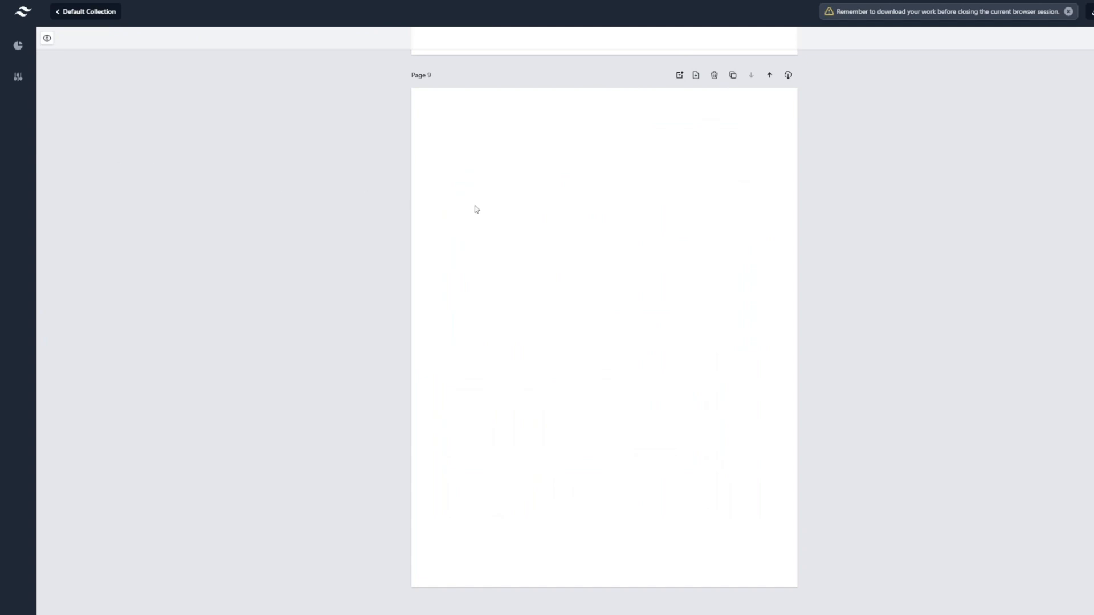
click(18, 45)
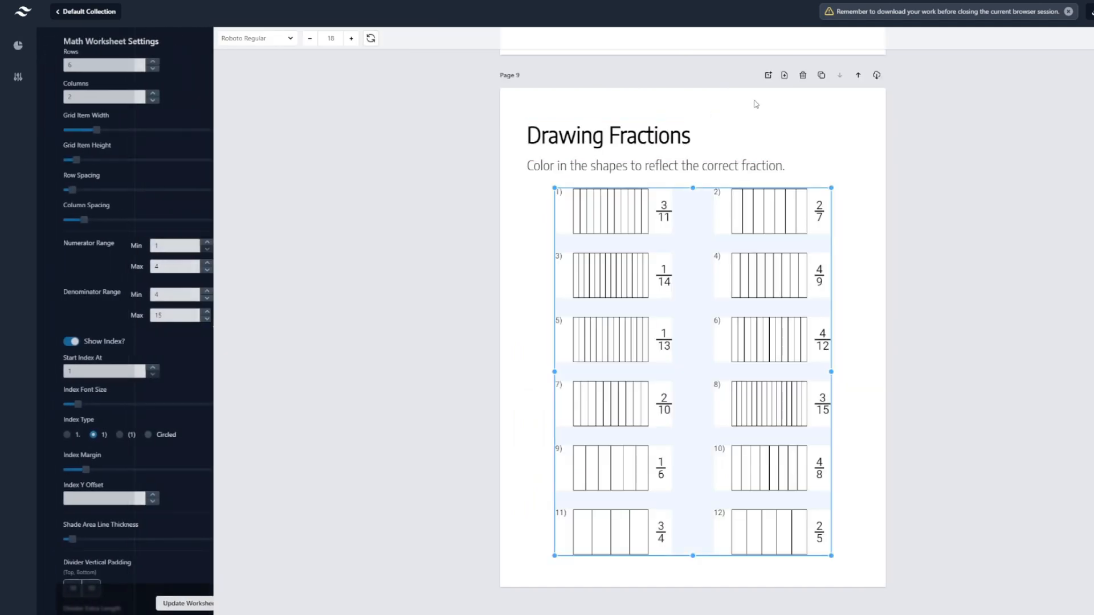
- Add page 10 with the single-column Drawing Fractions worksheet made of rows of boxes
click(784, 76)
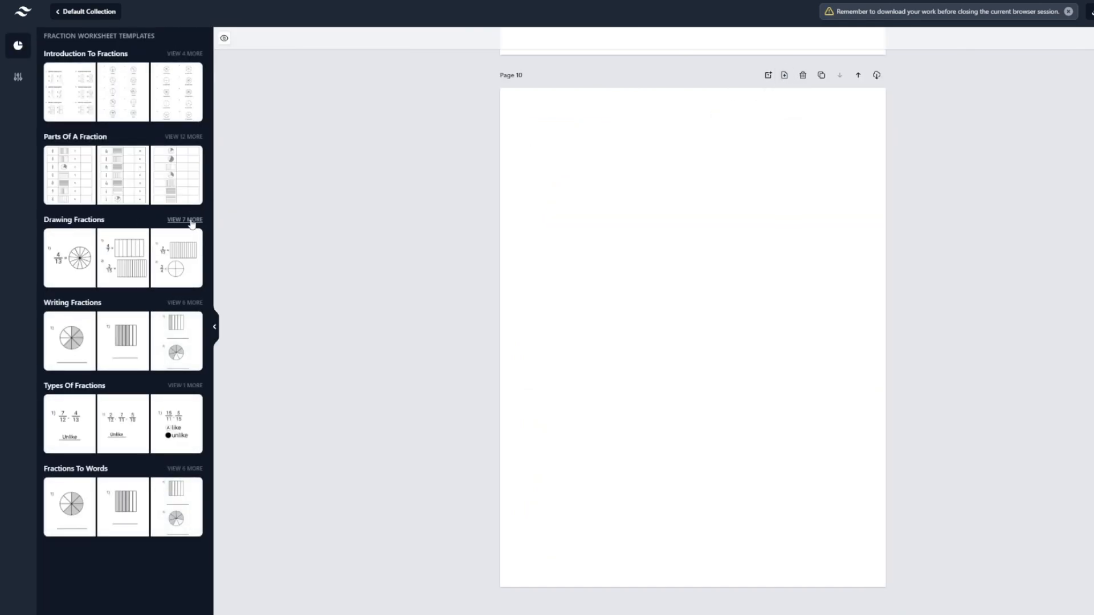
click(188, 221)
click(80, 273)
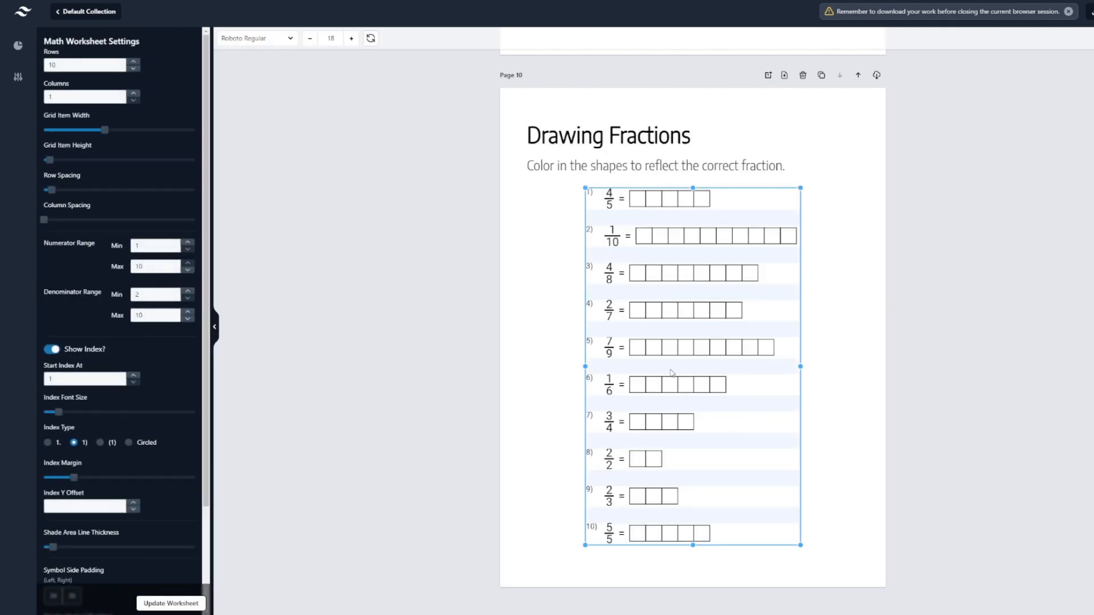
- Scale down the box-row exercise block on page 10 and center it below the instruction text
drag(583, 369, 528, 369)
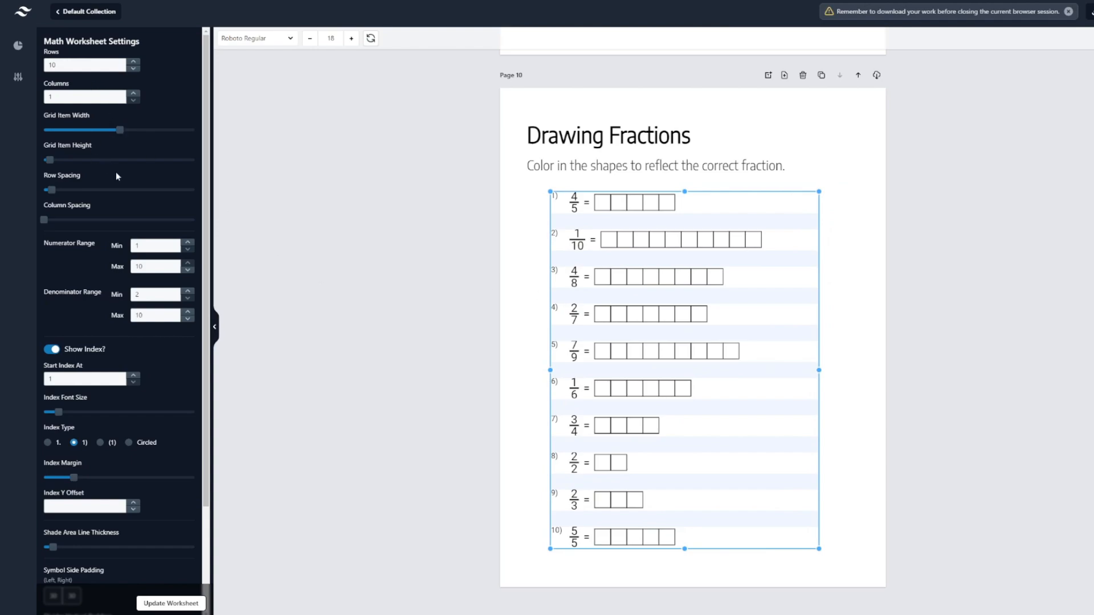
drag(819, 549, 746, 491)
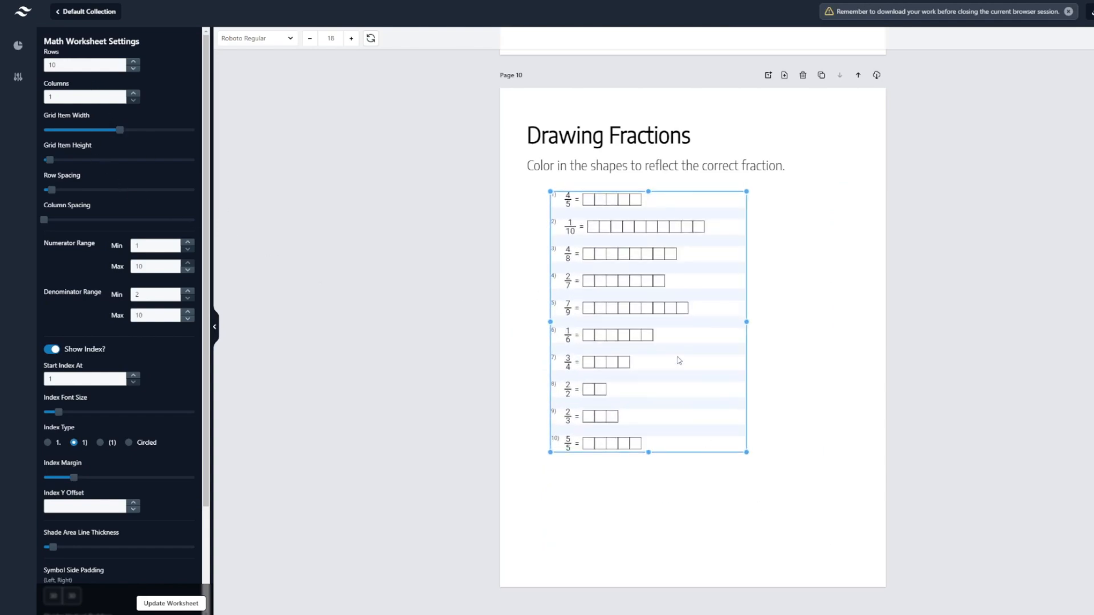
drag(669, 342, 713, 355)
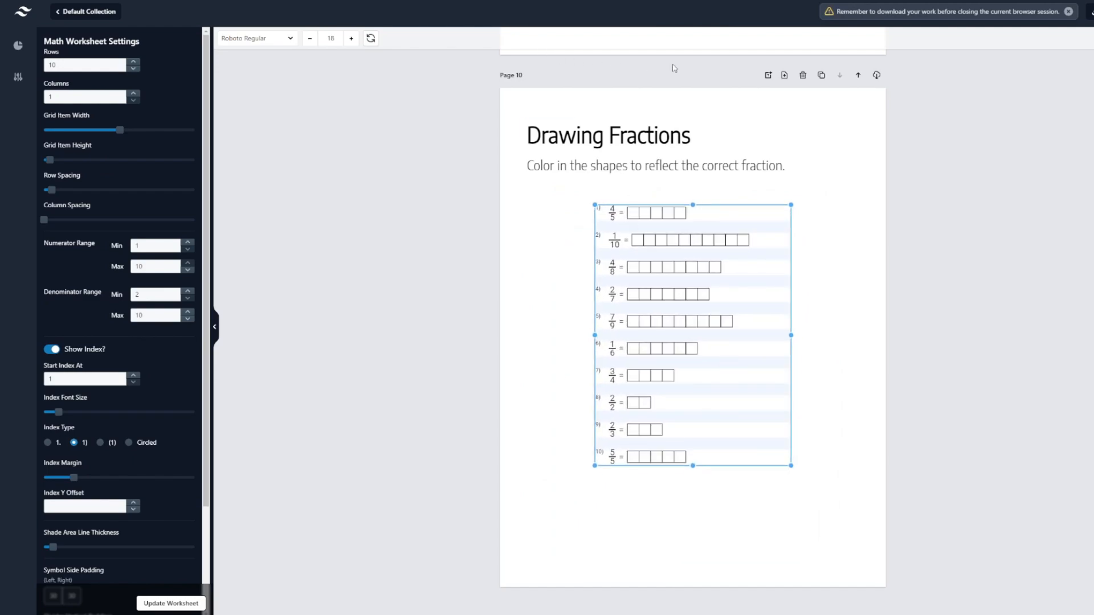
- Add page 11 with the vertical-bar Writing Fractions worksheet for writing the shaded parts as fractions
click(217, 326)
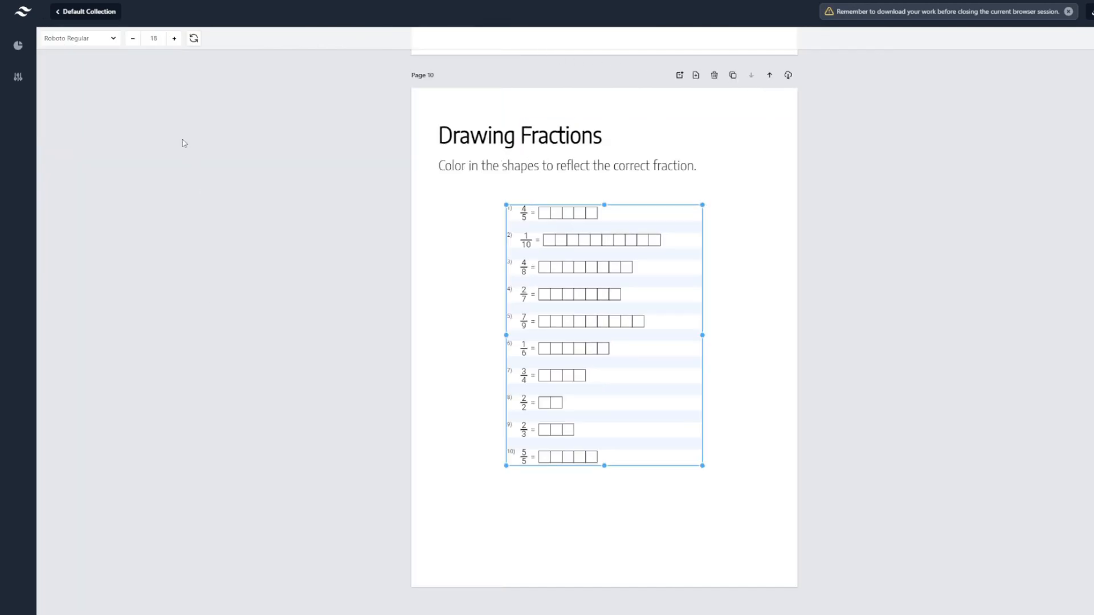
click(679, 74)
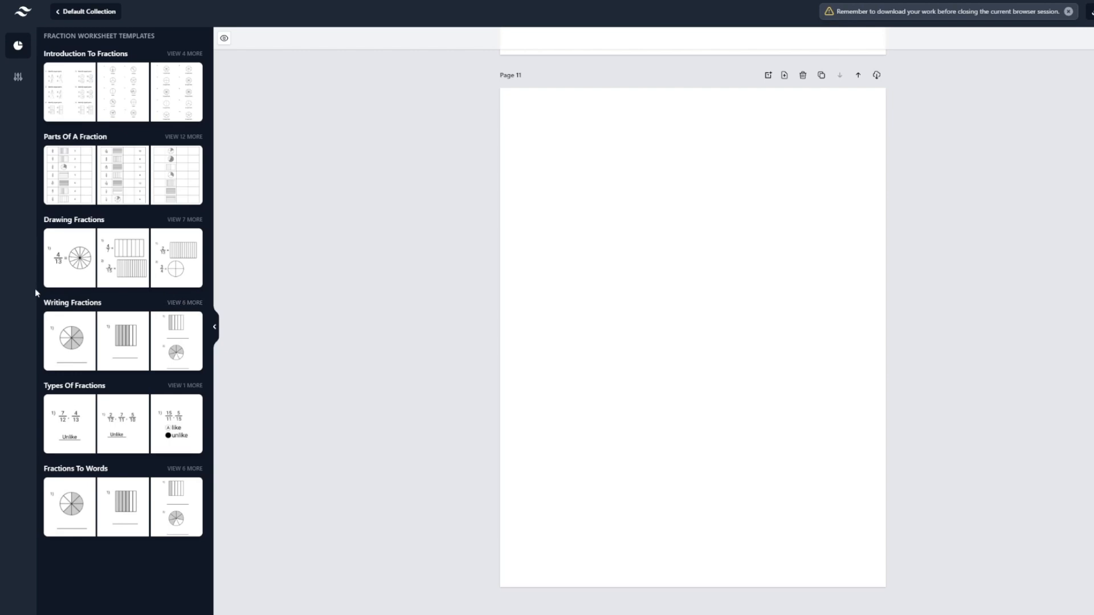
click(185, 304)
click(127, 104)
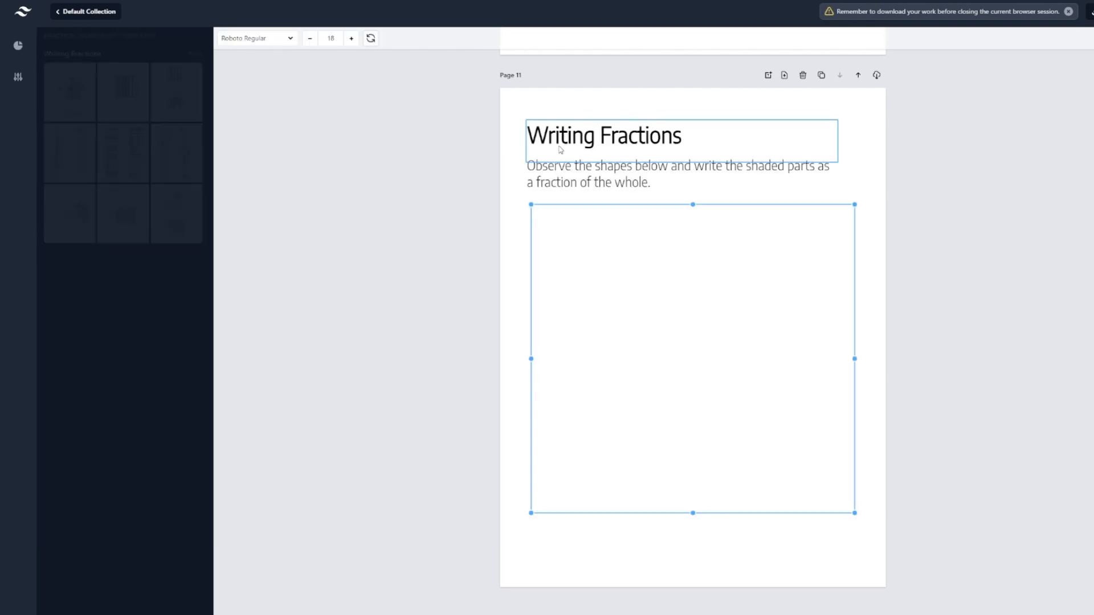
- Add page 12 with the two-column pie Writing Fractions worksheet and page 13 with the two-column one mixing pies and bars
click(784, 75)
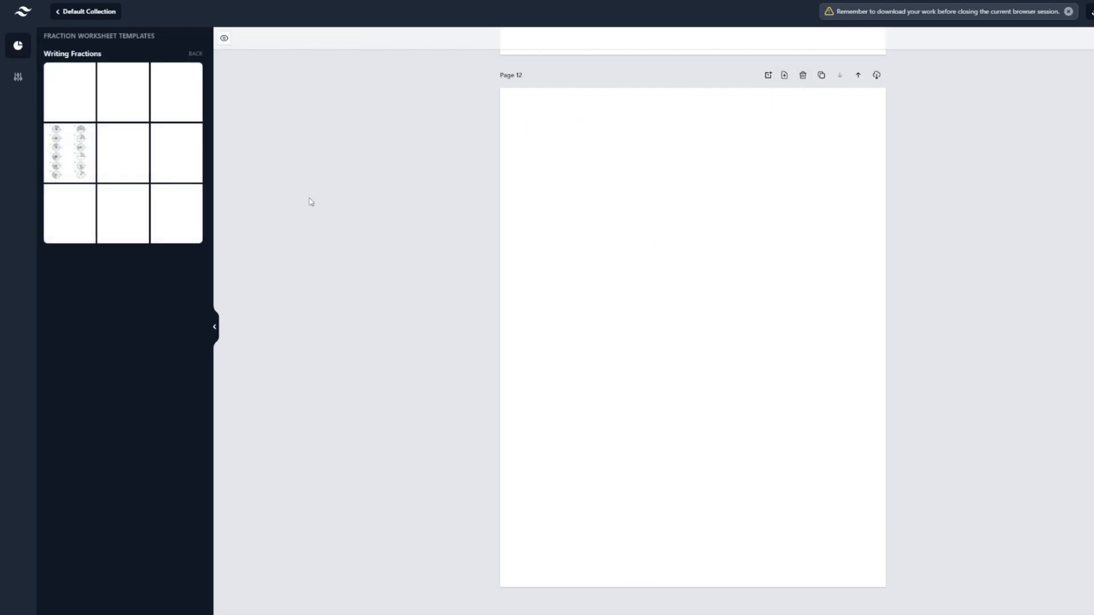
click(63, 156)
click(785, 76)
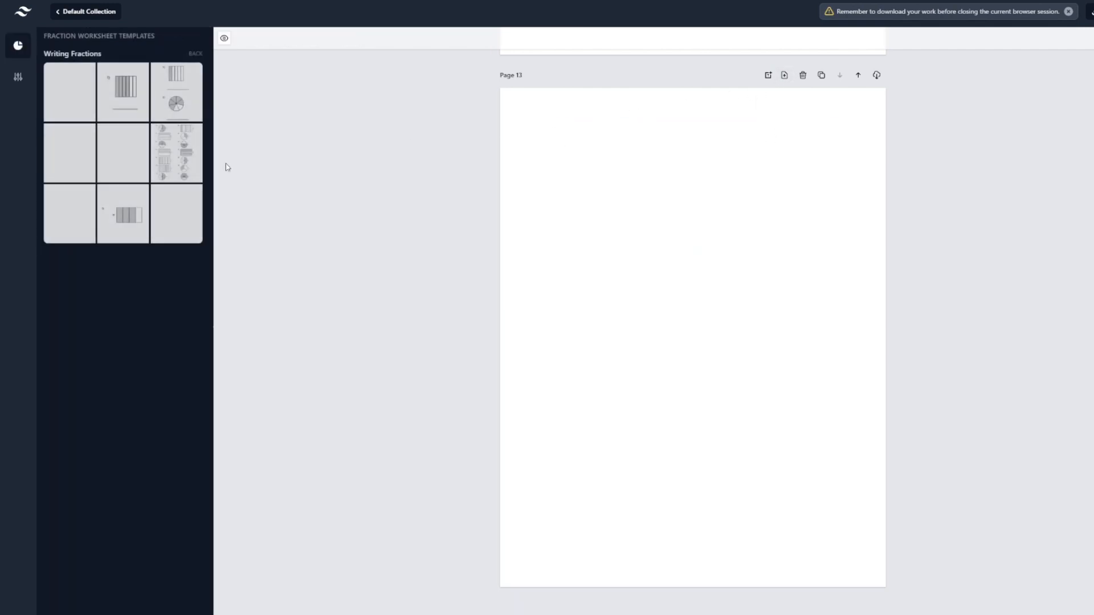
click(123, 153)
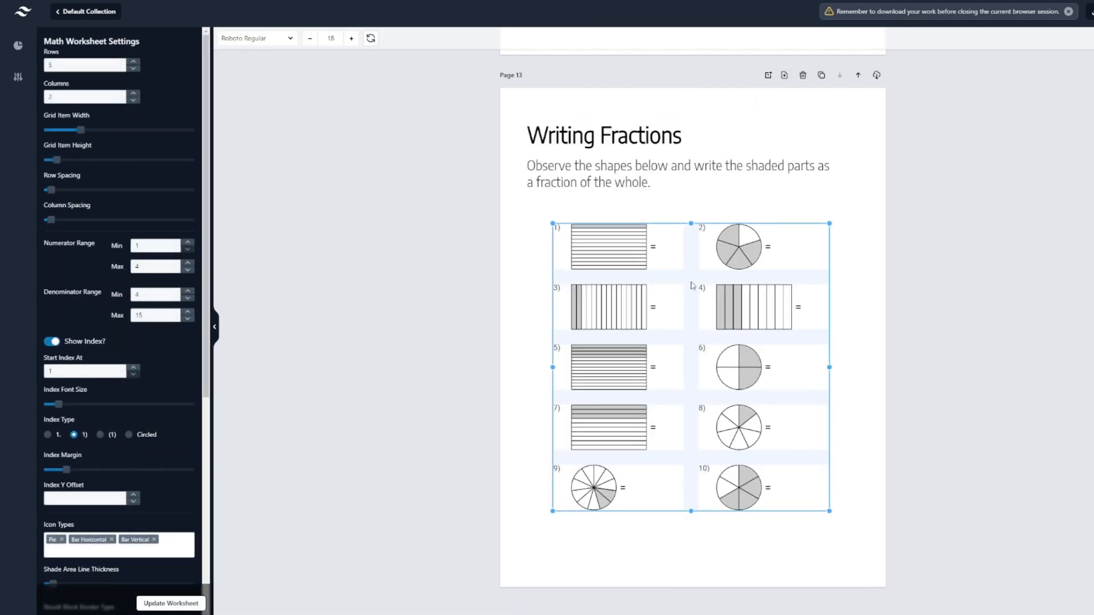
- Add pages 14 and 15 with the Writing Fractions worksheet that has equals signs before the shapes, moving page 14's exercise block slightly lower
click(784, 74)
click(173, 226)
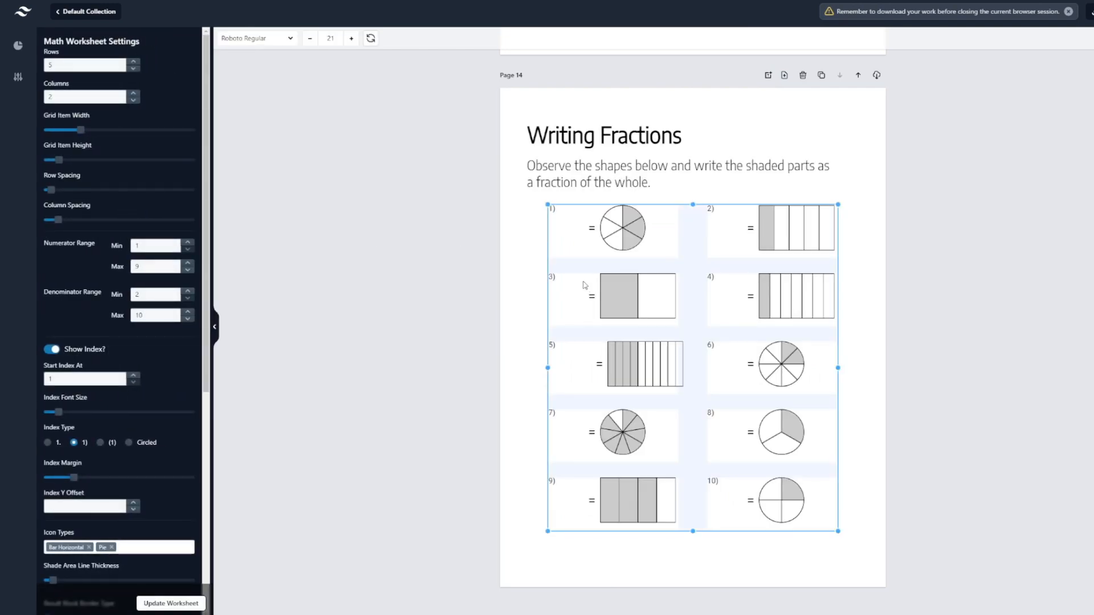
drag(659, 293, 661, 304)
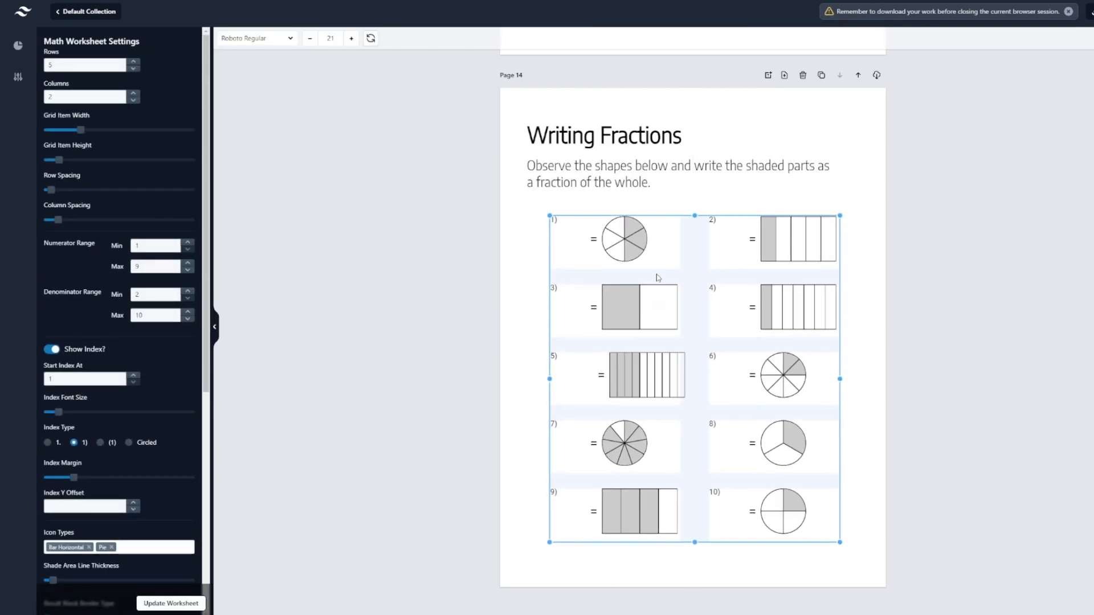
click(784, 76)
click(173, 234)
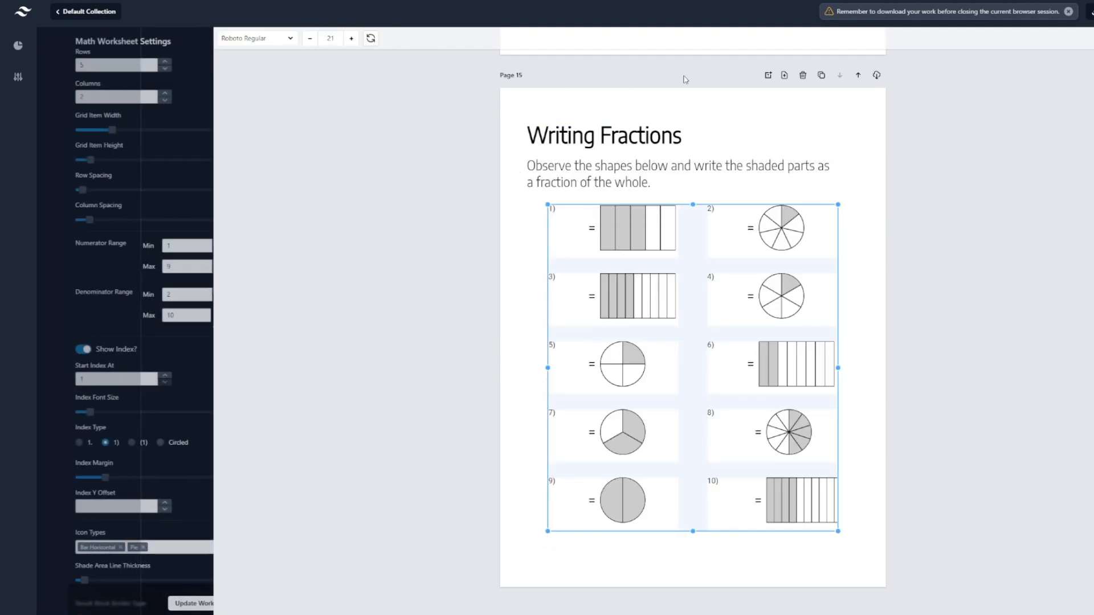
- Add page 16 with the multiple-choice Like/Unlike Fractions worksheet for fraction pairs from the Types Of Fractions templates
click(784, 76)
click(203, 55)
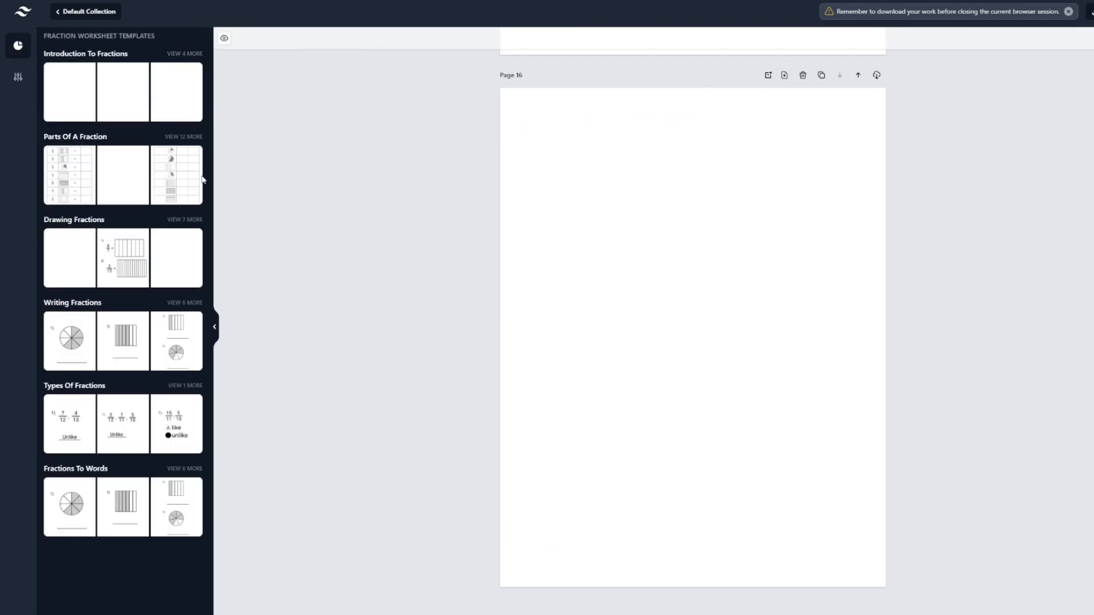
click(187, 394)
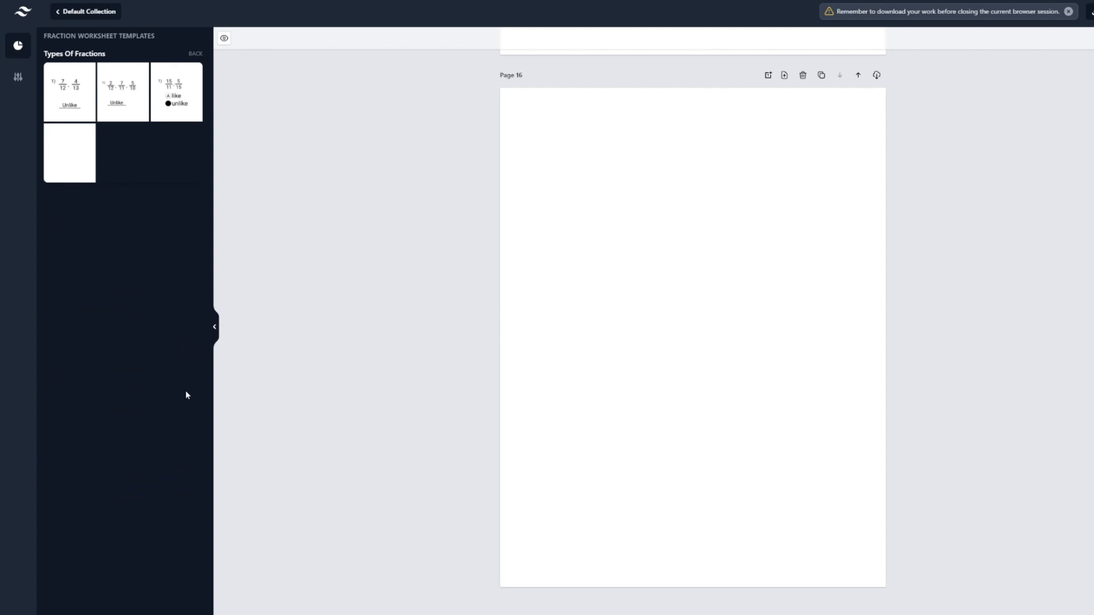
click(176, 108)
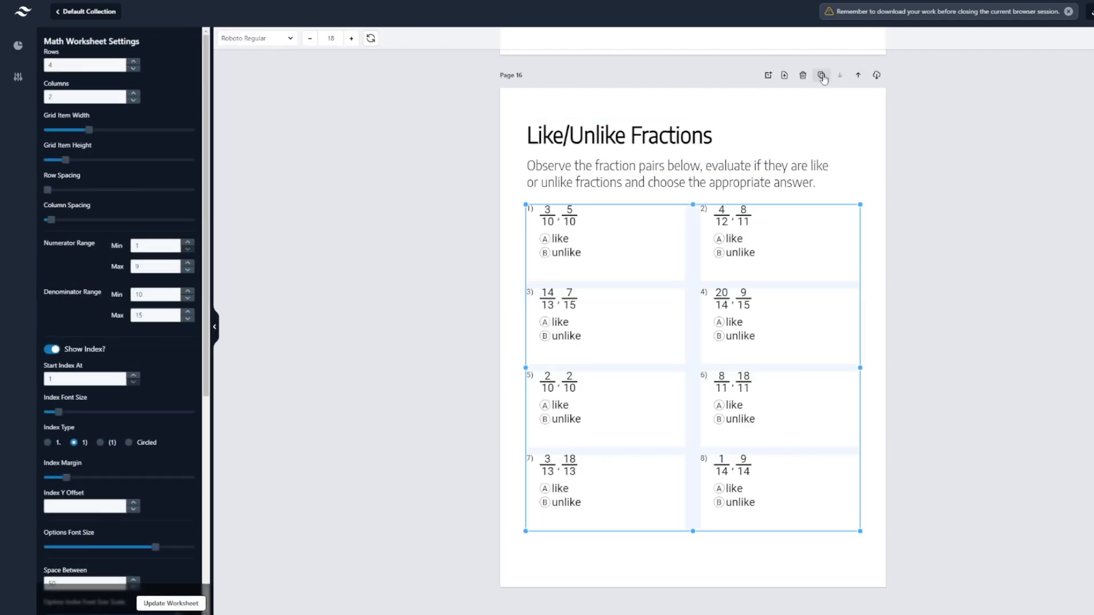
- Add page 17 with the multiple-choice Like/Unlike Fractions worksheet for fraction triplets and page 18 with the one for pairs
click(784, 75)
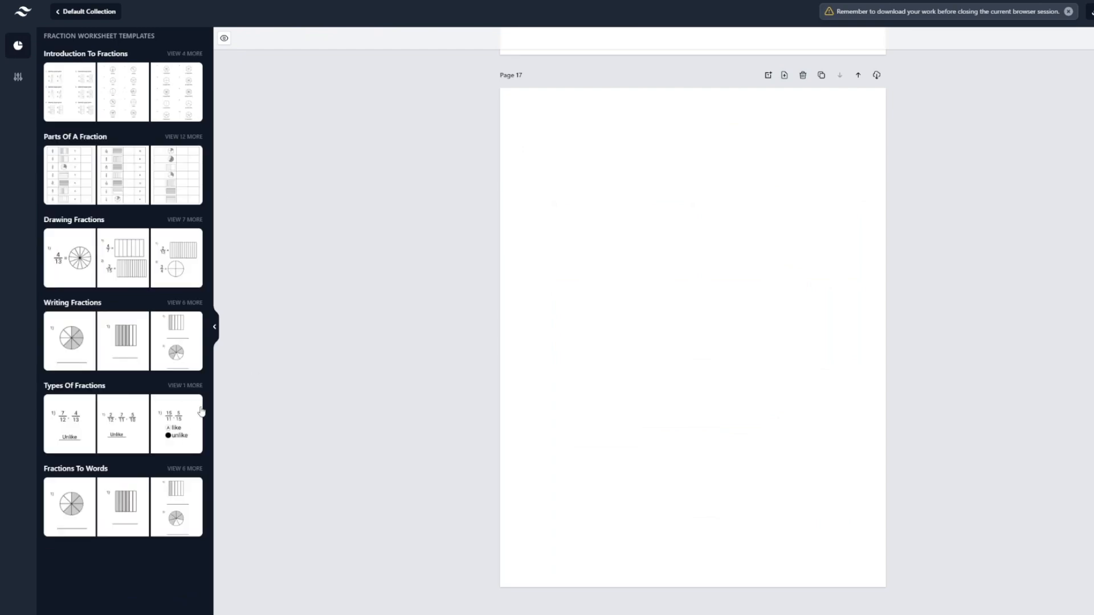
click(185, 386)
click(87, 147)
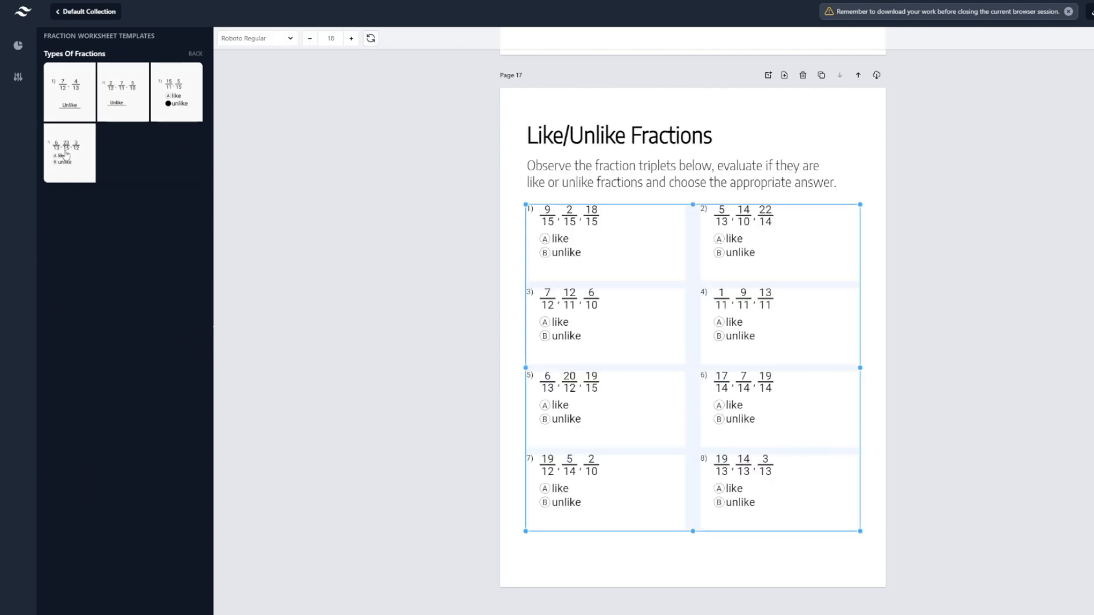
click(783, 75)
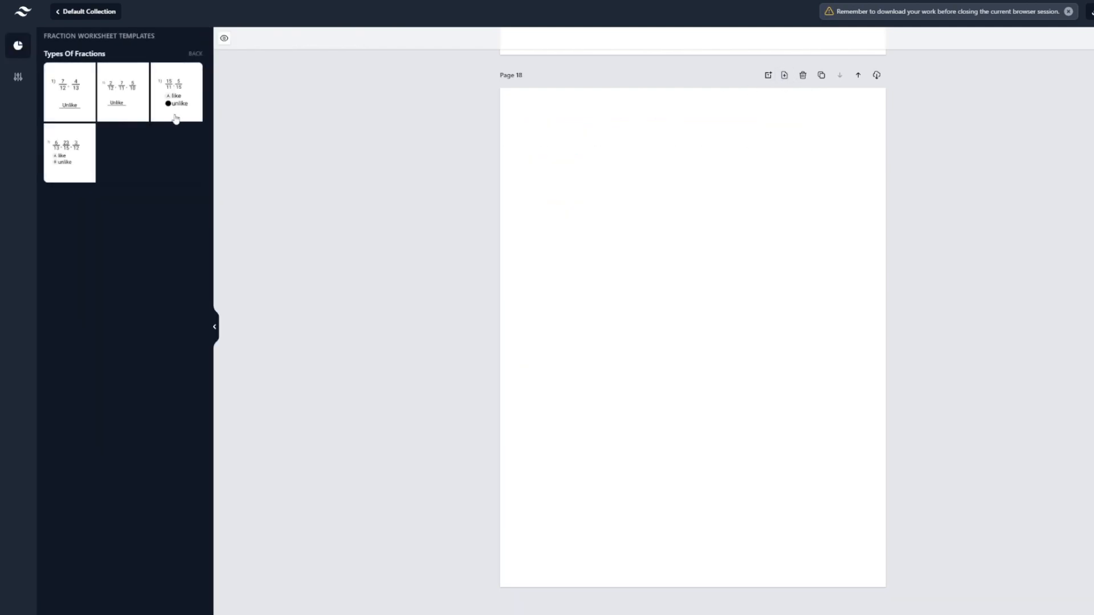
click(180, 112)
- Add page 19 with the third worksheet in the second row of the Fractions To Words templates
click(783, 76)
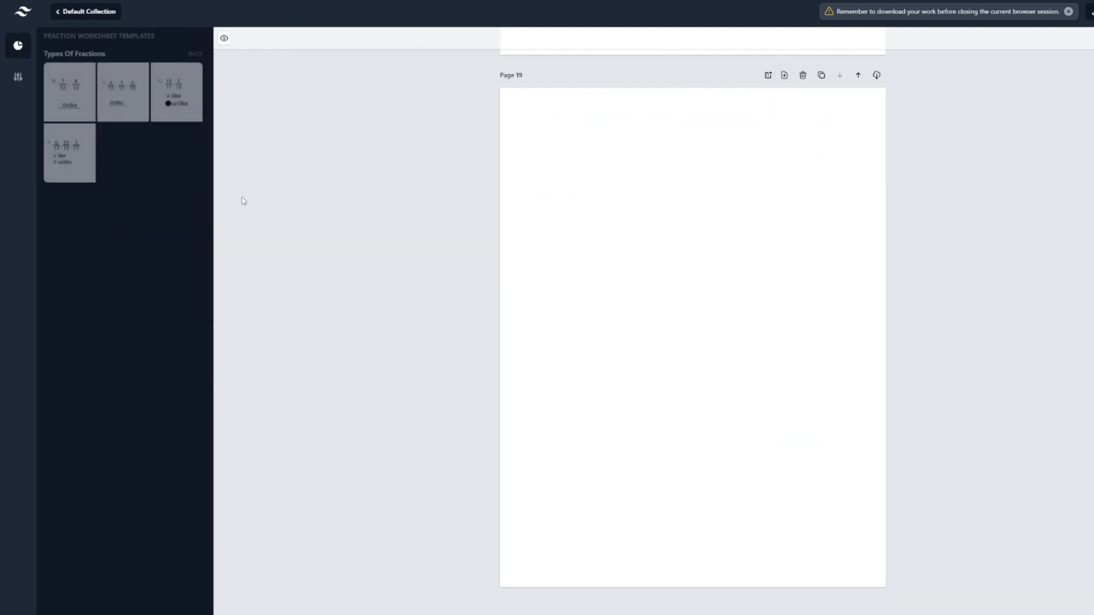
click(194, 56)
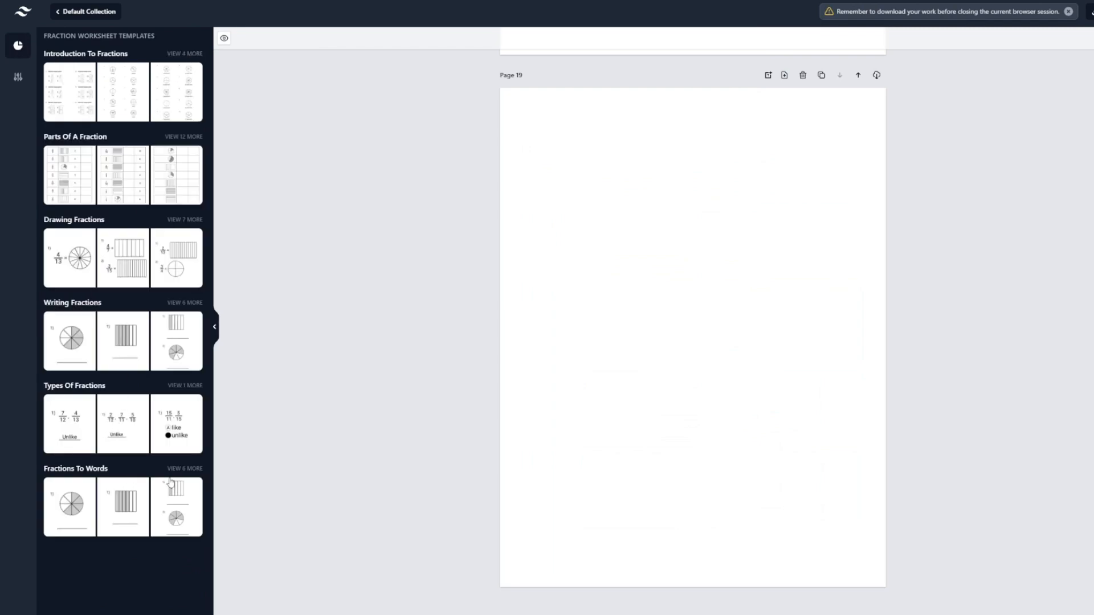
click(184, 468)
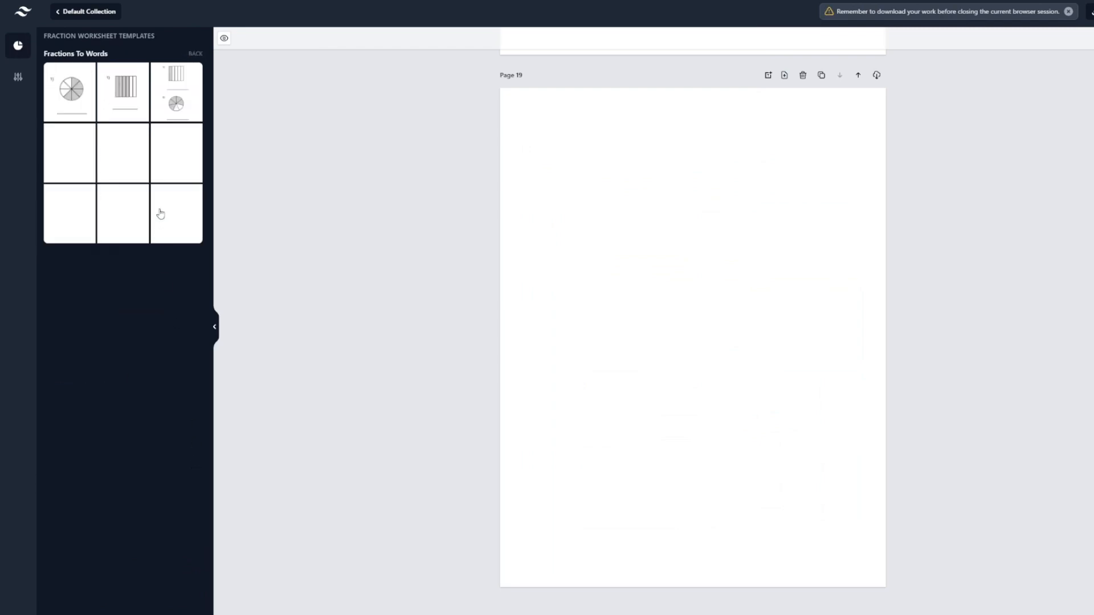
click(181, 149)
- Add pages 20 and 21 with the multiple-choice Fractions in Words worksheet that uses horizontal and vertical bars
click(784, 75)
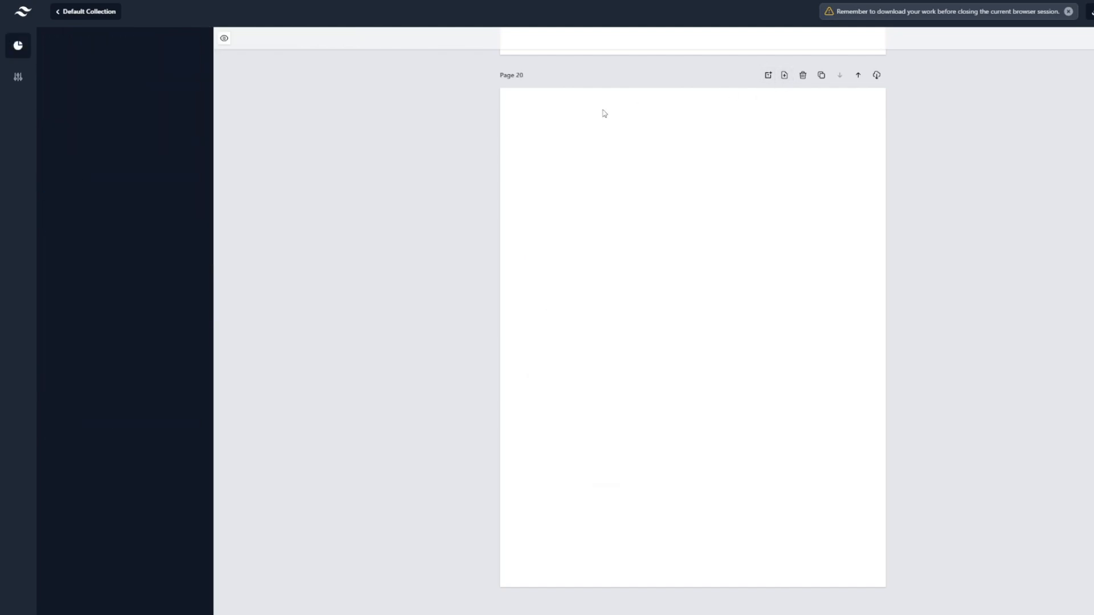
click(126, 208)
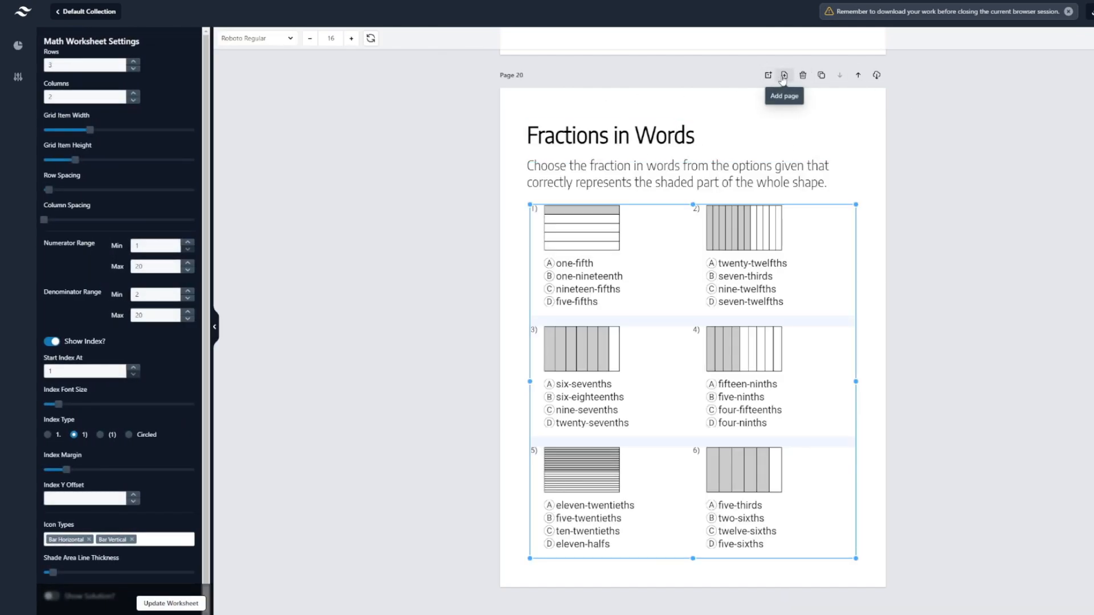
click(784, 76)
click(127, 207)
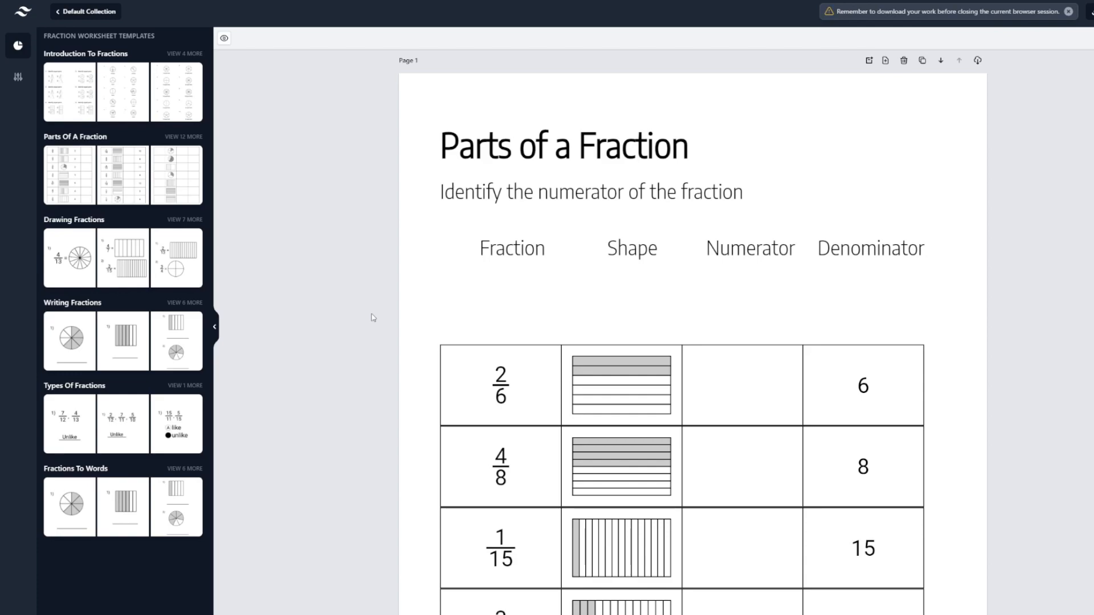
- Regenerate the data of the whole Parts of a Fraction table on page 1 repeatedly to get a new set of fractions
click(844, 402)
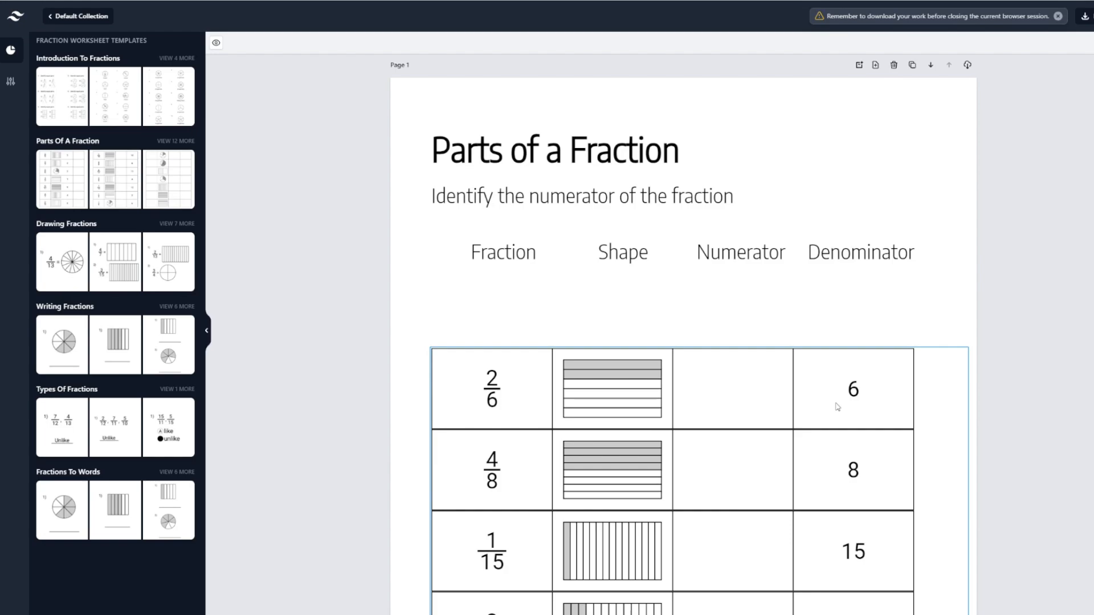
scroll(645, 305, down, 1)
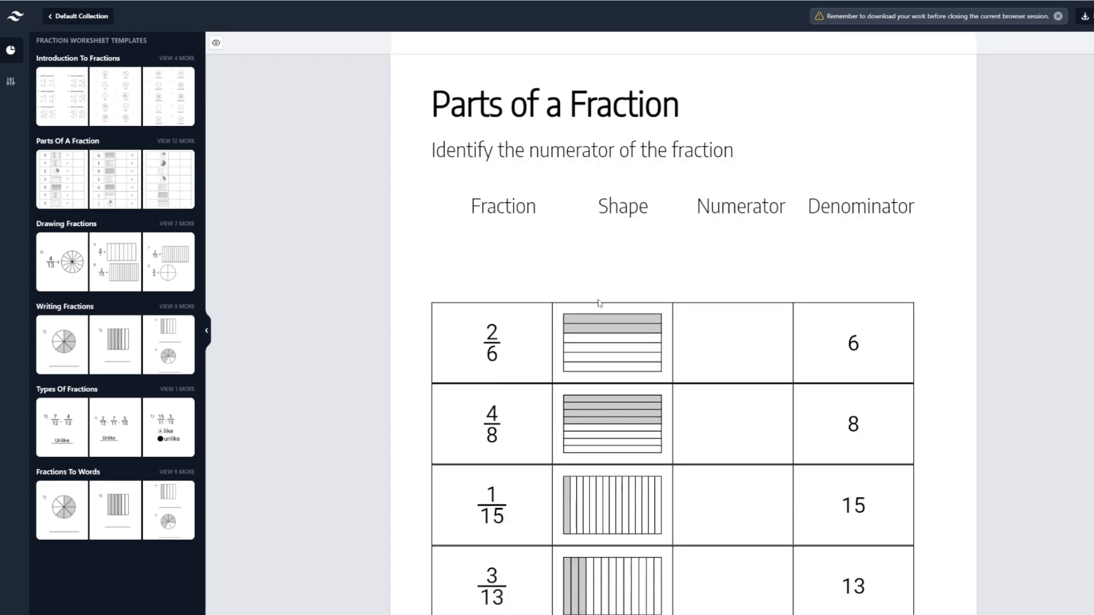
click(598, 305)
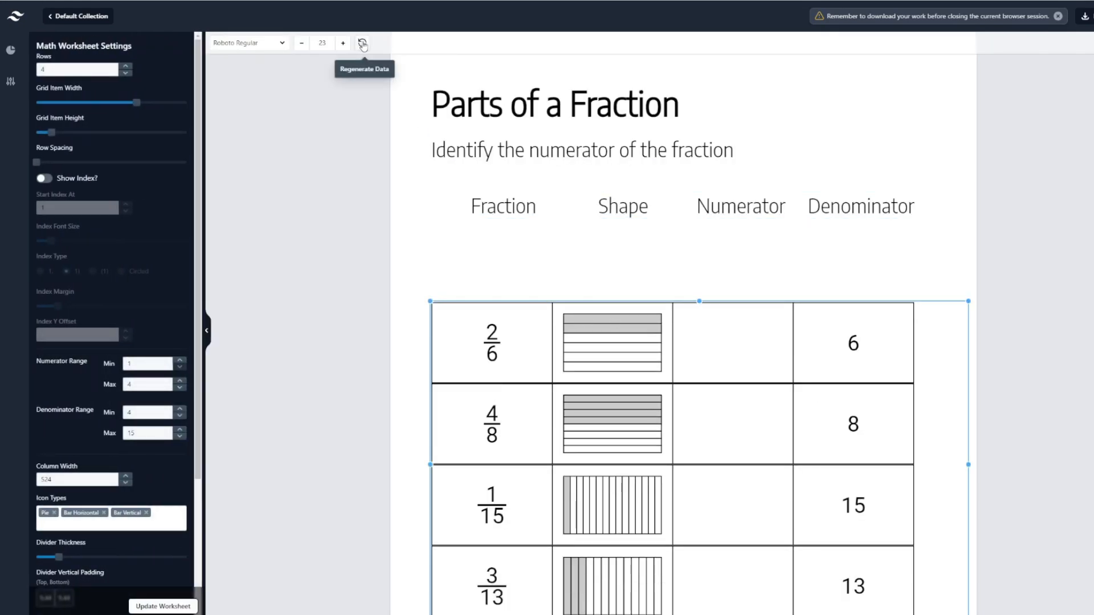
scroll(501, 143, down, 2)
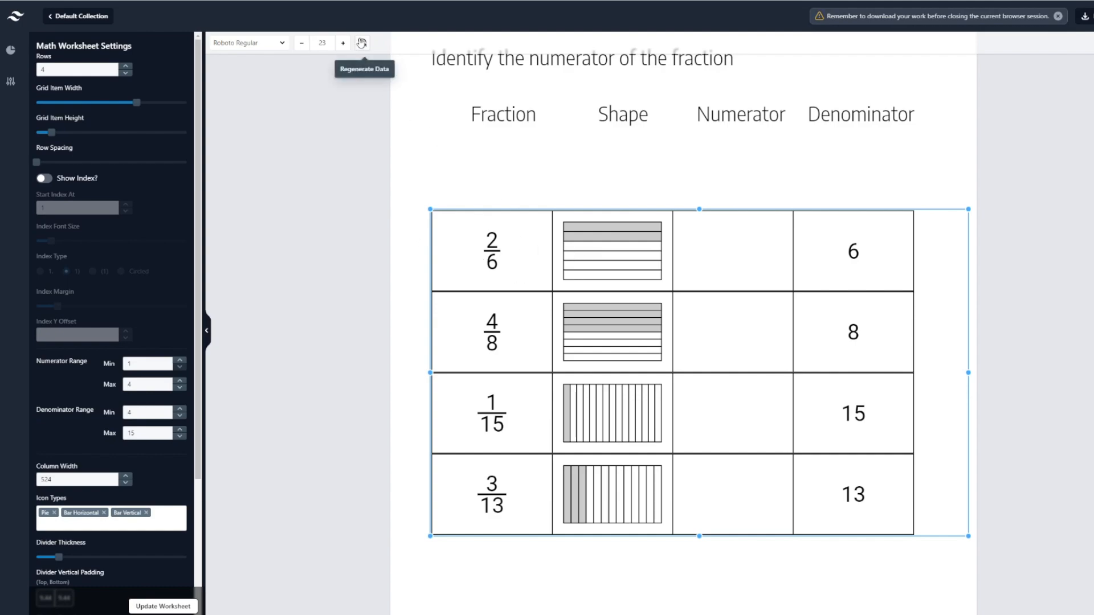
click(361, 43)
click(362, 43)
click(362, 43)
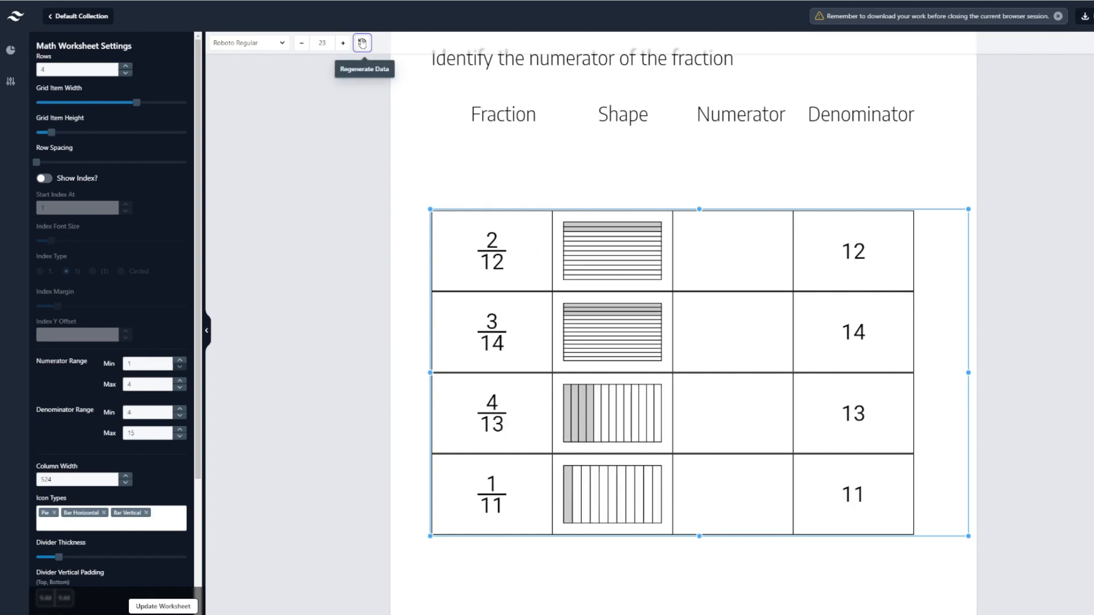
click(362, 43)
click(361, 43)
click(362, 44)
click(362, 43)
click(361, 44)
click(362, 43)
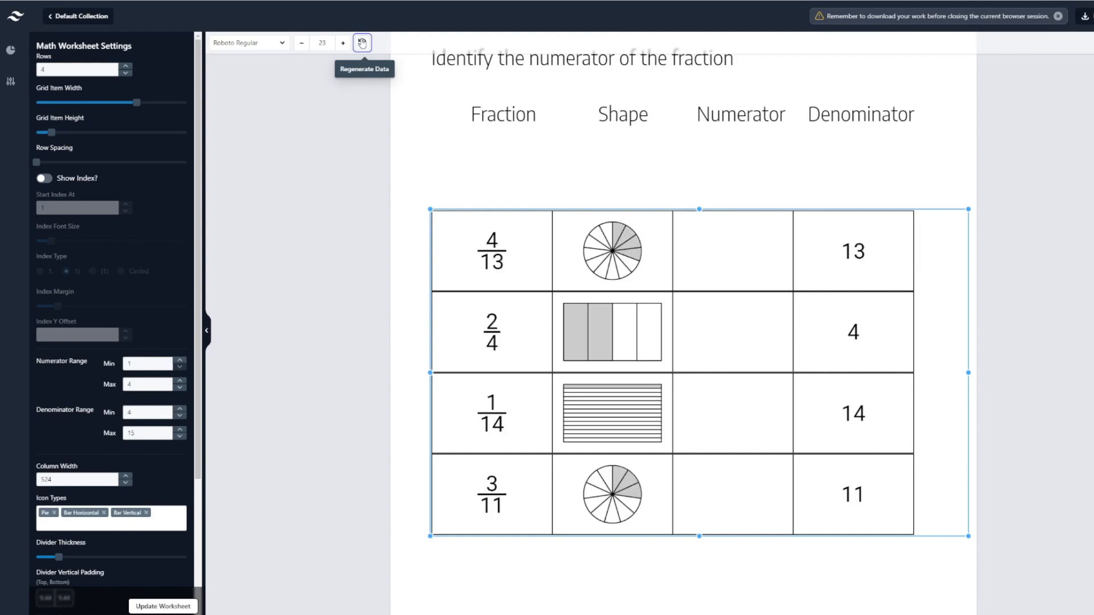
click(362, 44)
click(362, 43)
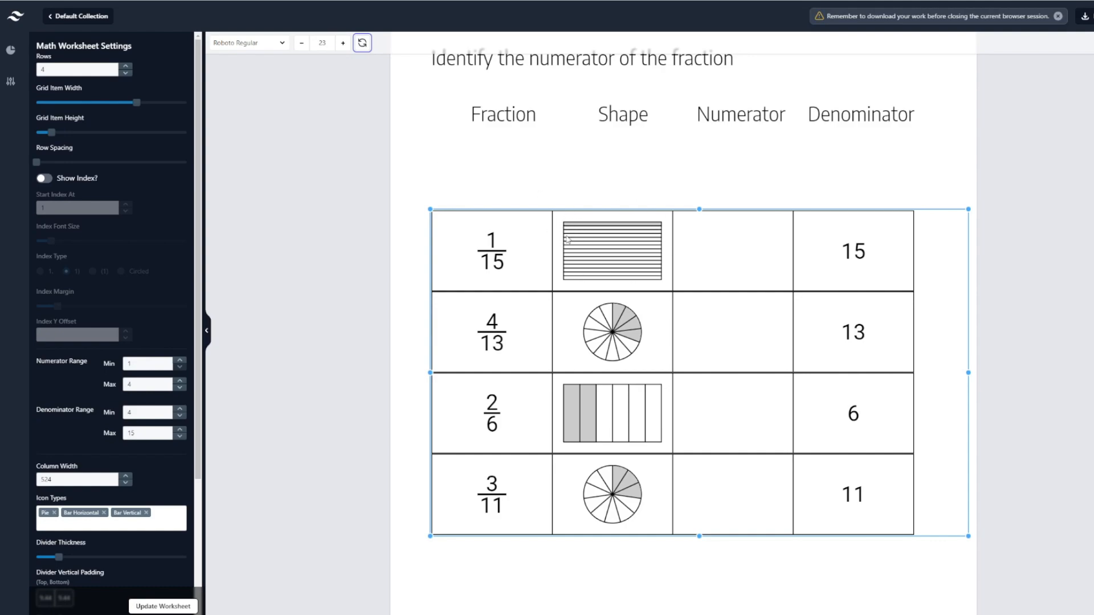
click(606, 176)
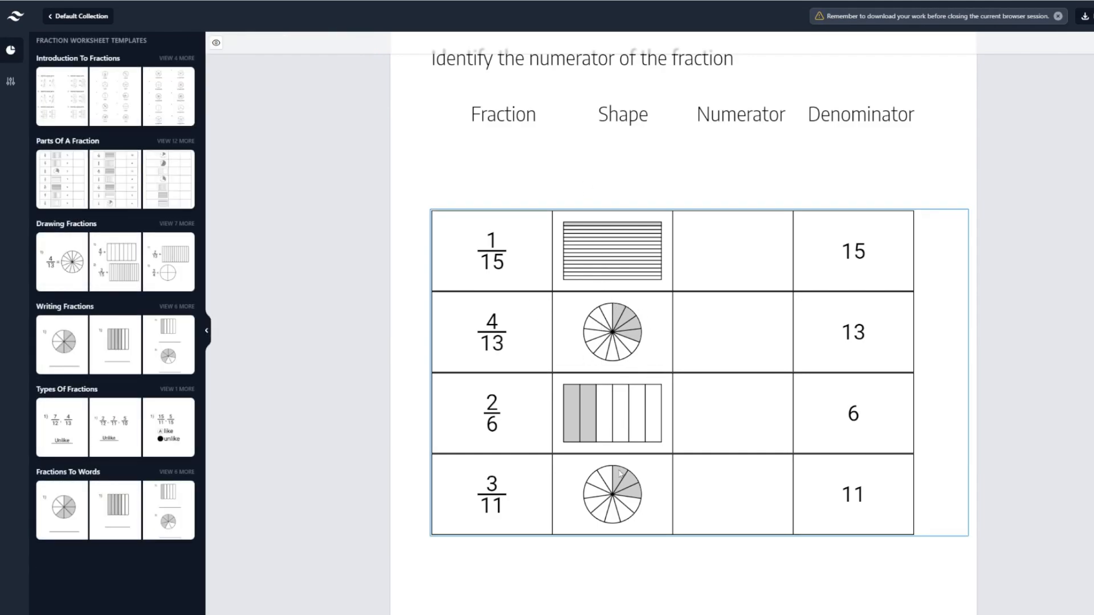
- Regenerate only the cell data of the table's second row on page 1 repeatedly until it holds 4/10 with a vertical bar
right_click(613, 332)
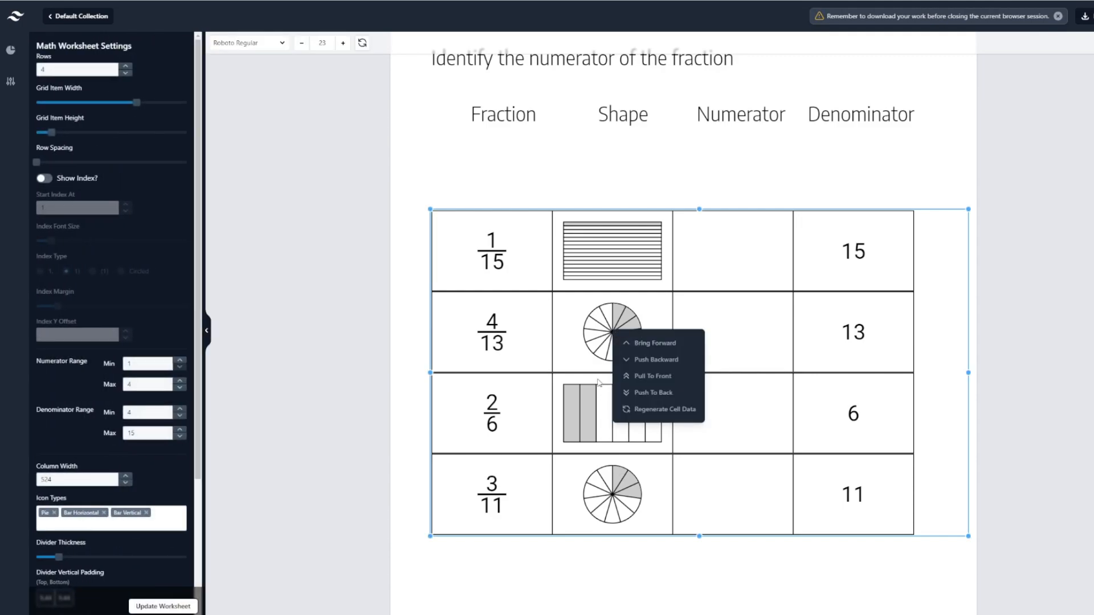
click(650, 410)
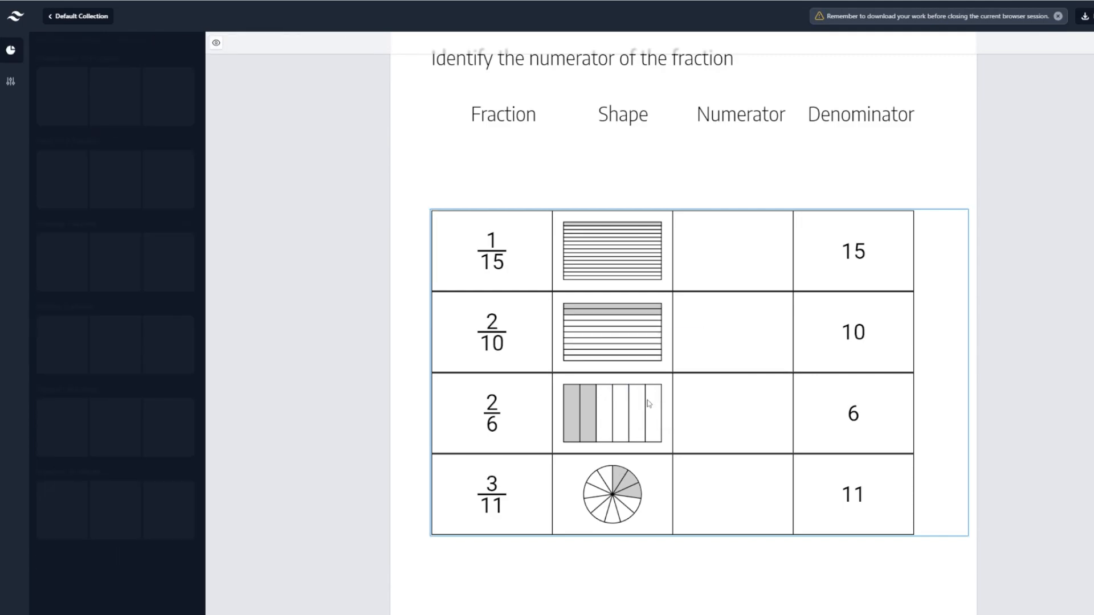
right_click(606, 339)
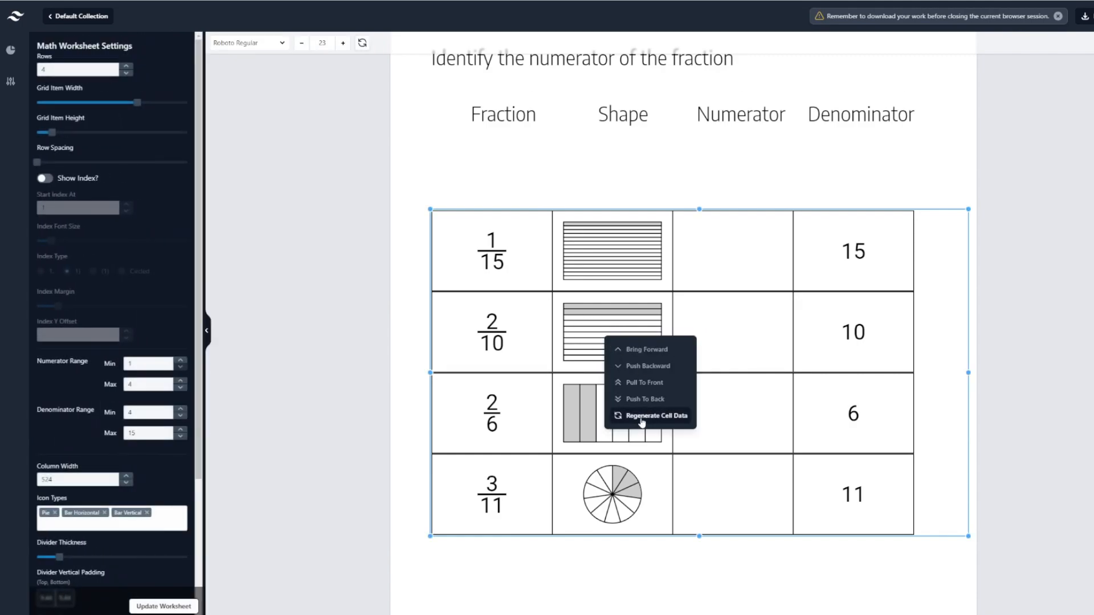
click(678, 416)
right_click(615, 349)
click(656, 428)
right_click(622, 337)
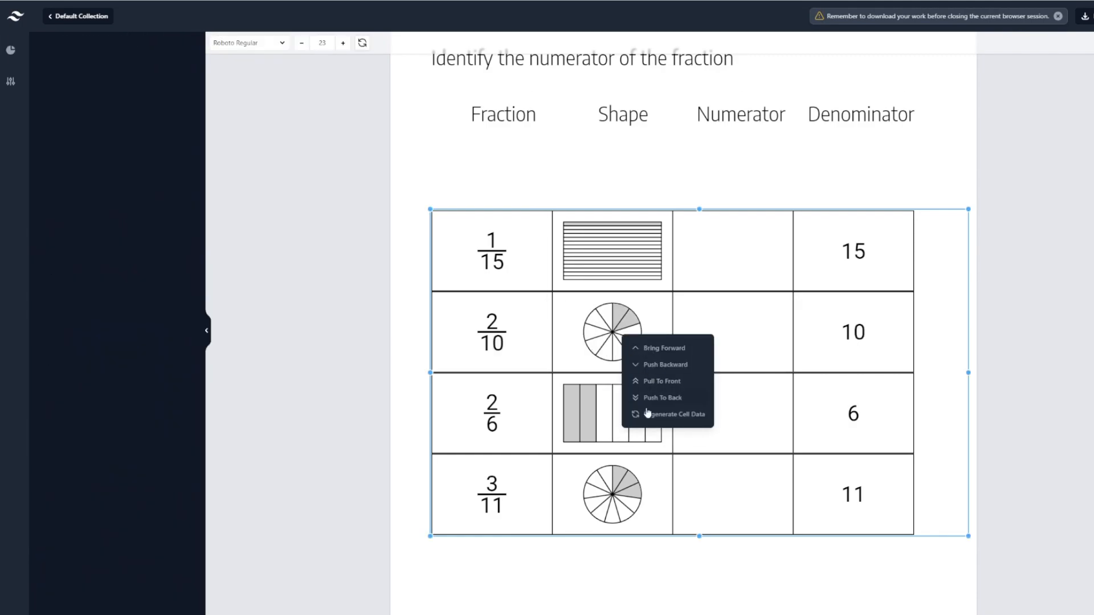
click(650, 417)
right_click(618, 338)
click(654, 419)
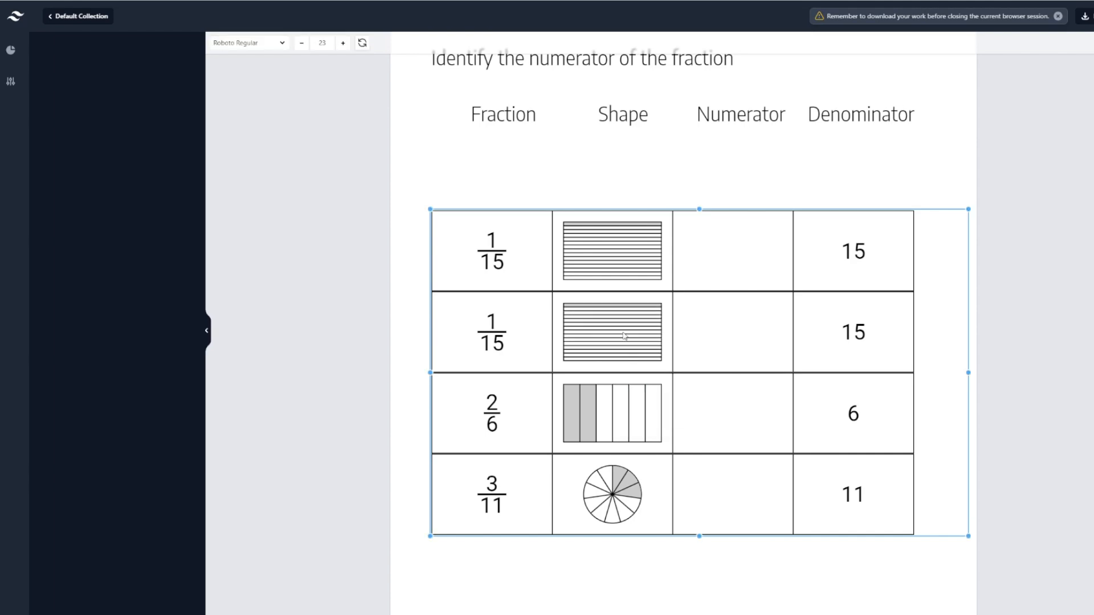
right_click(621, 336)
click(650, 416)
right_click(626, 337)
click(668, 417)
right_click(619, 350)
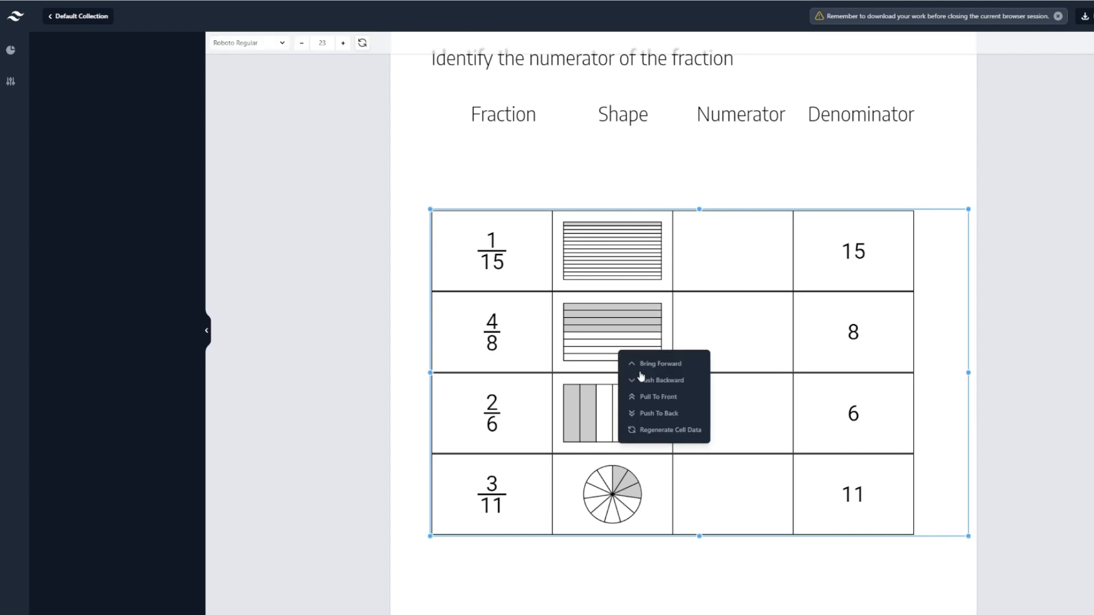
click(663, 427)
right_click(621, 348)
click(666, 427)
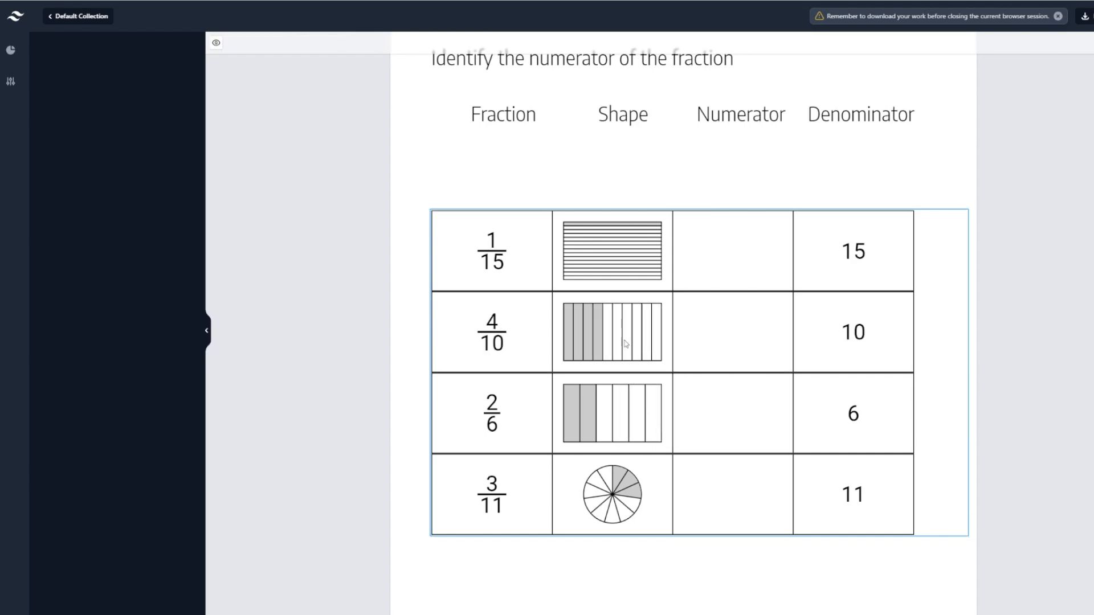
click(925, 322)
scroll(925, 322, up, 1)
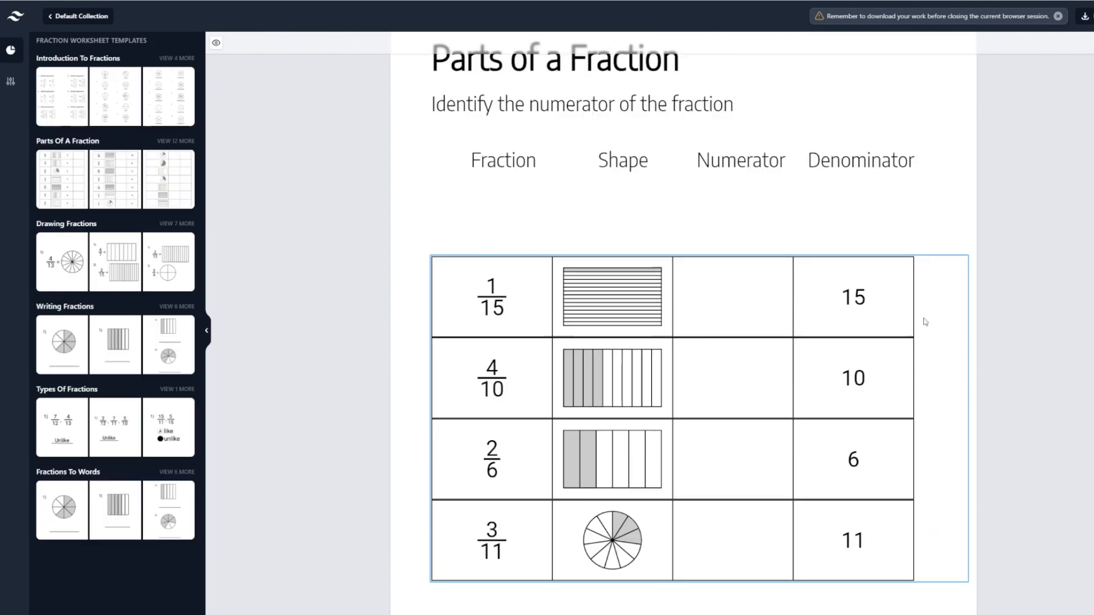
click(986, 283)
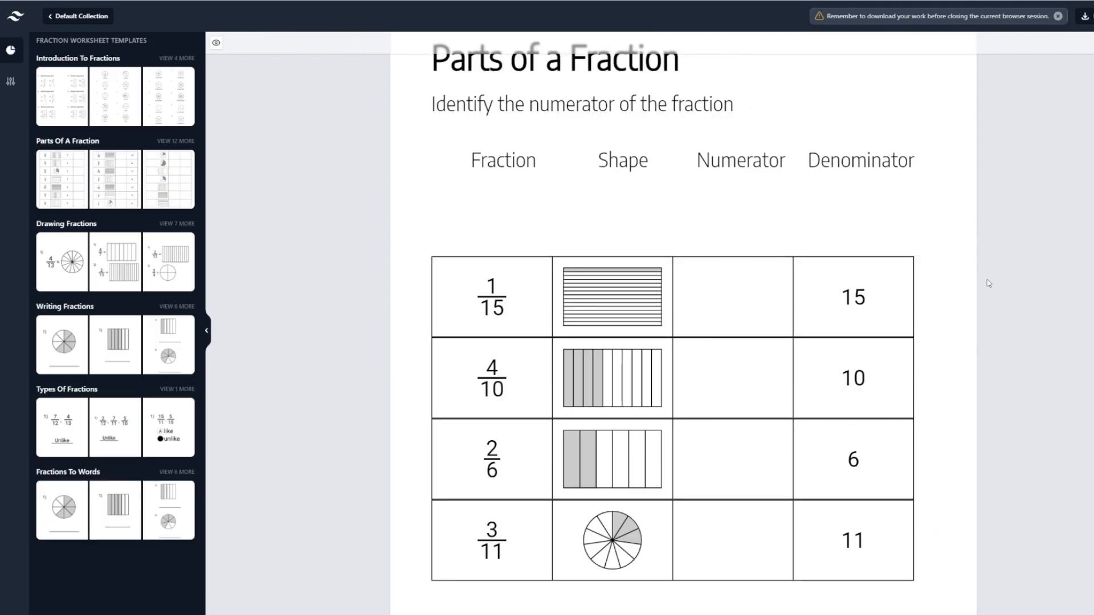
- Move the Parts of a Fraction table on page 1 slightly upward and reduce it to 3 rows
scroll(990, 285, down, 1)
scroll(990, 285, up, 1)
click(932, 300)
scroll(932, 300, down, 1)
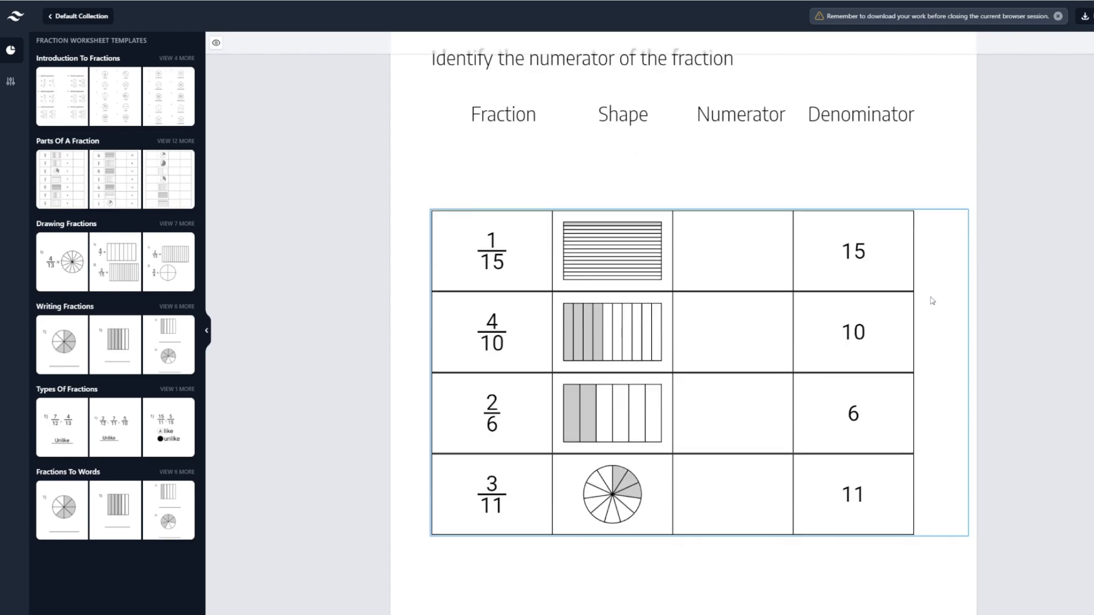
click(791, 346)
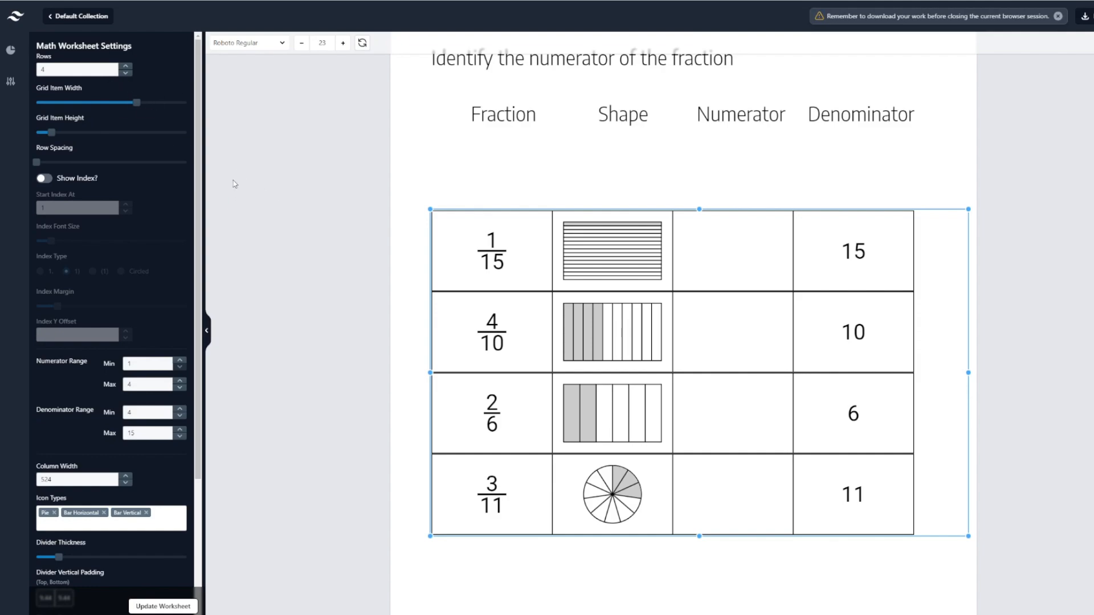
drag(557, 299, 558, 266)
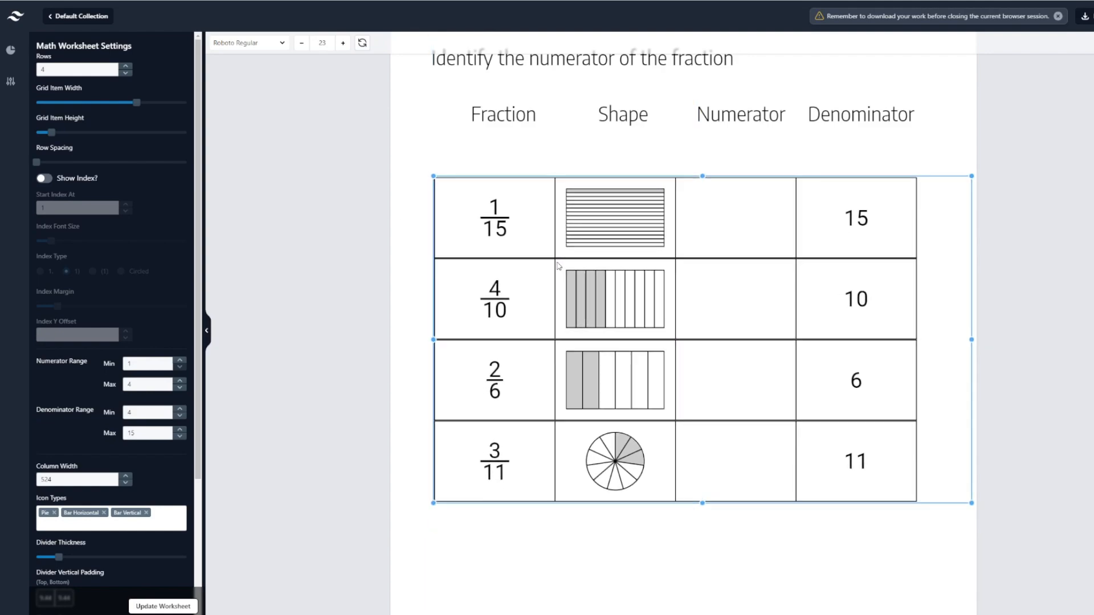
click(126, 73)
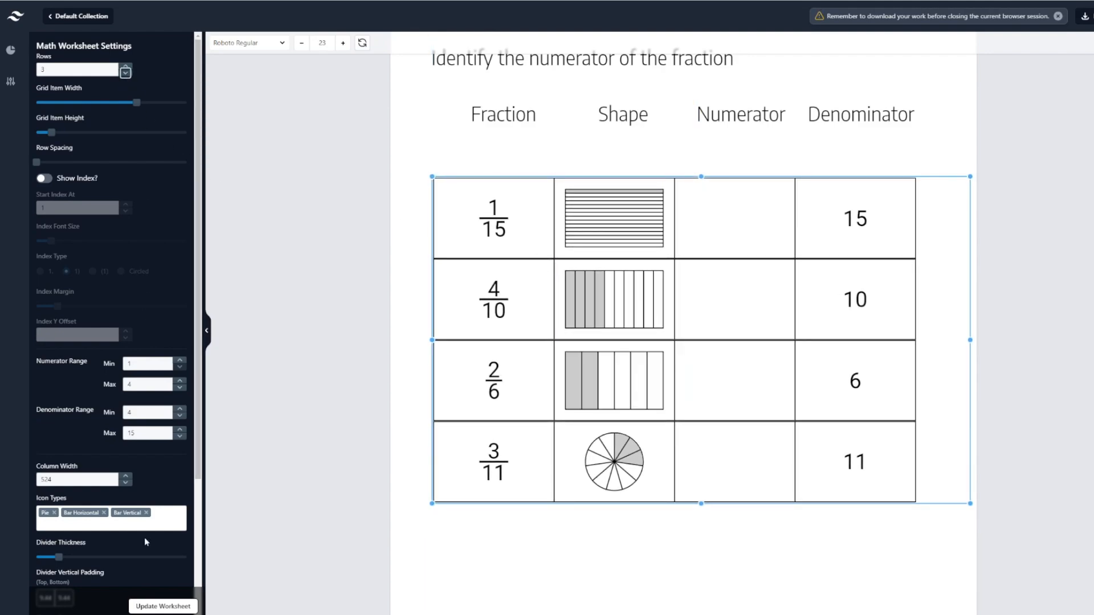
click(163, 606)
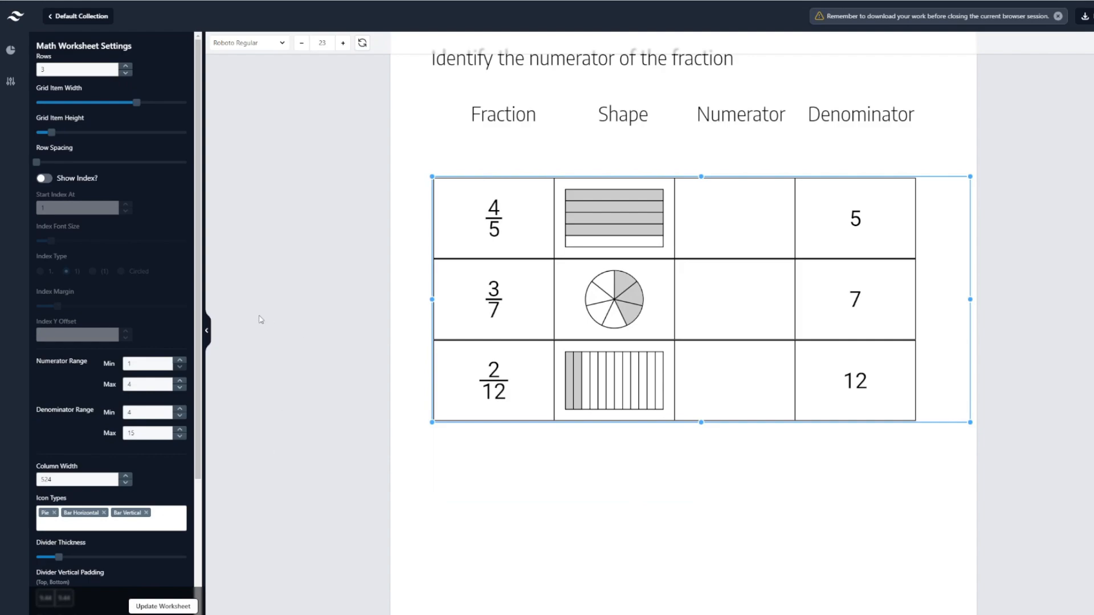
scroll(757, 383, down, 3)
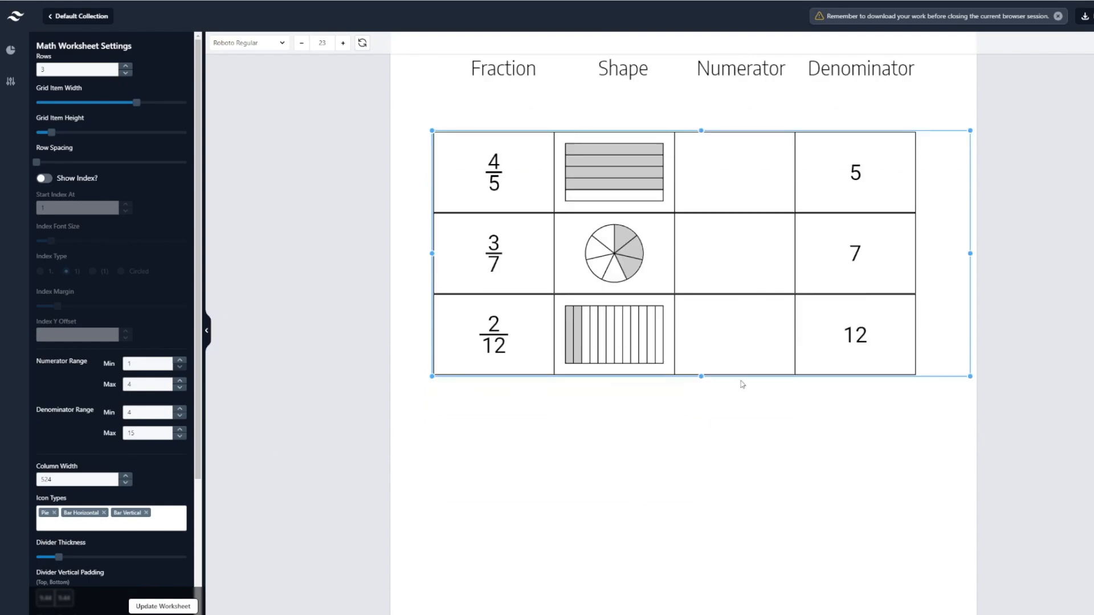
- Add the Drawing Fractions worksheet with mixed shapes above their fractions to page 1 and reduce it to 1 row of 3 columns
click(661, 417)
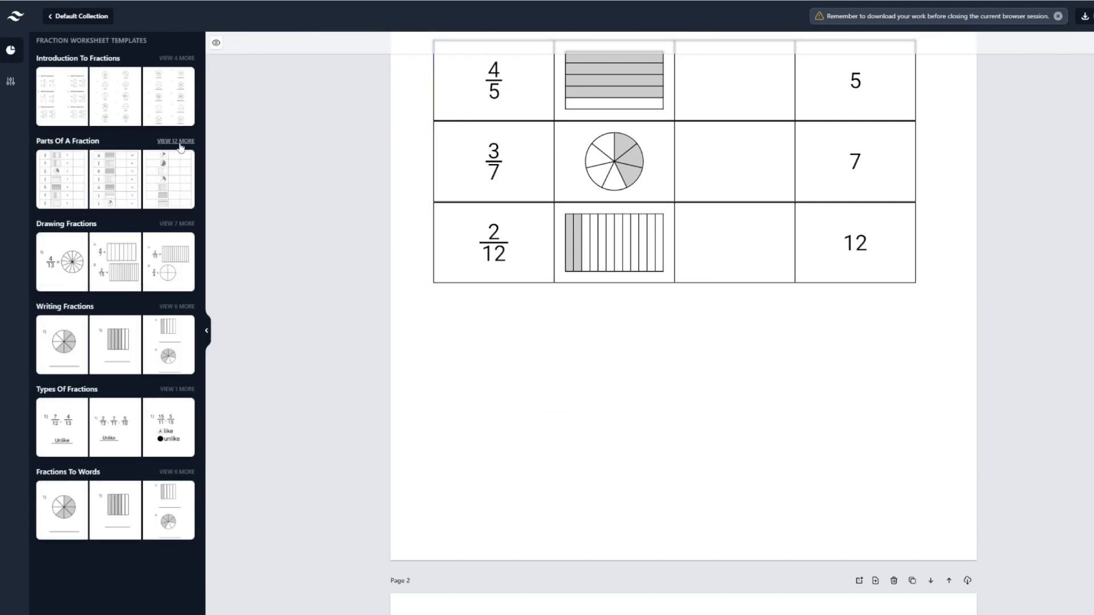
click(179, 224)
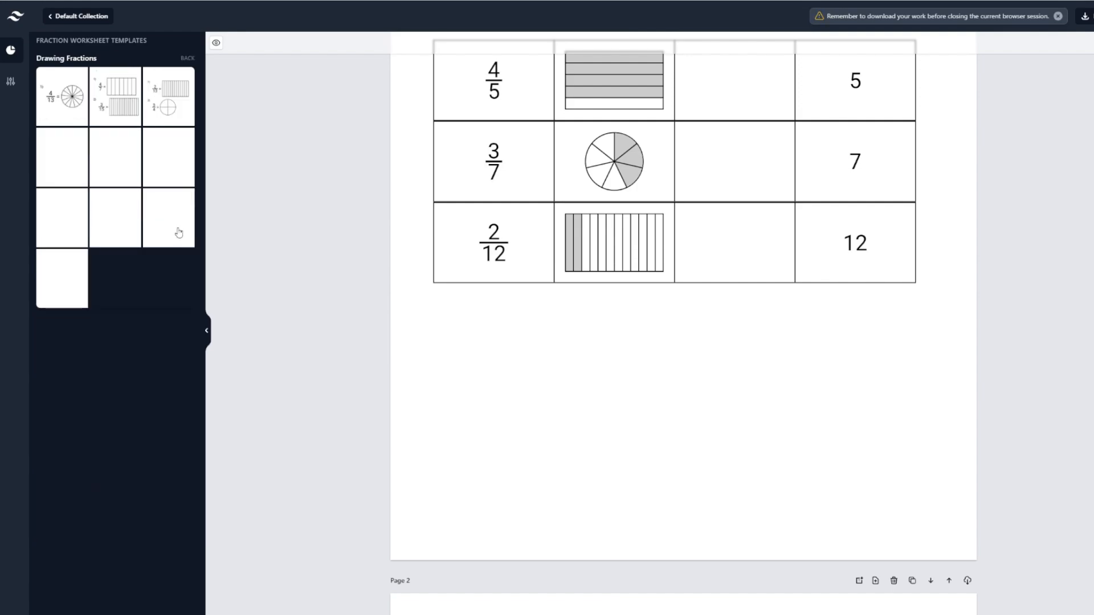
click(172, 162)
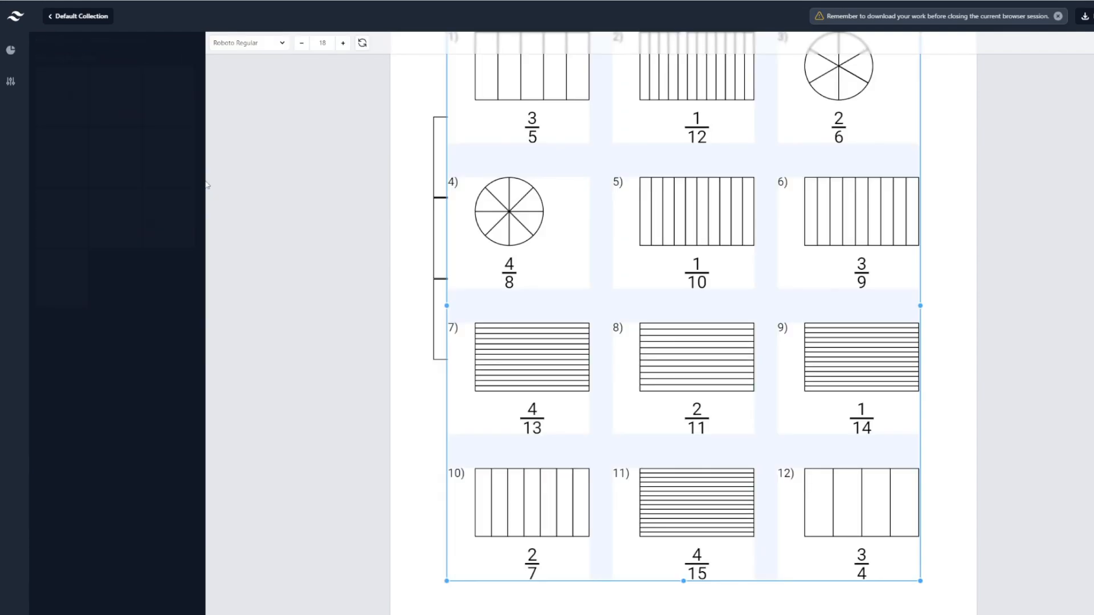
scroll(579, 225, up, 1)
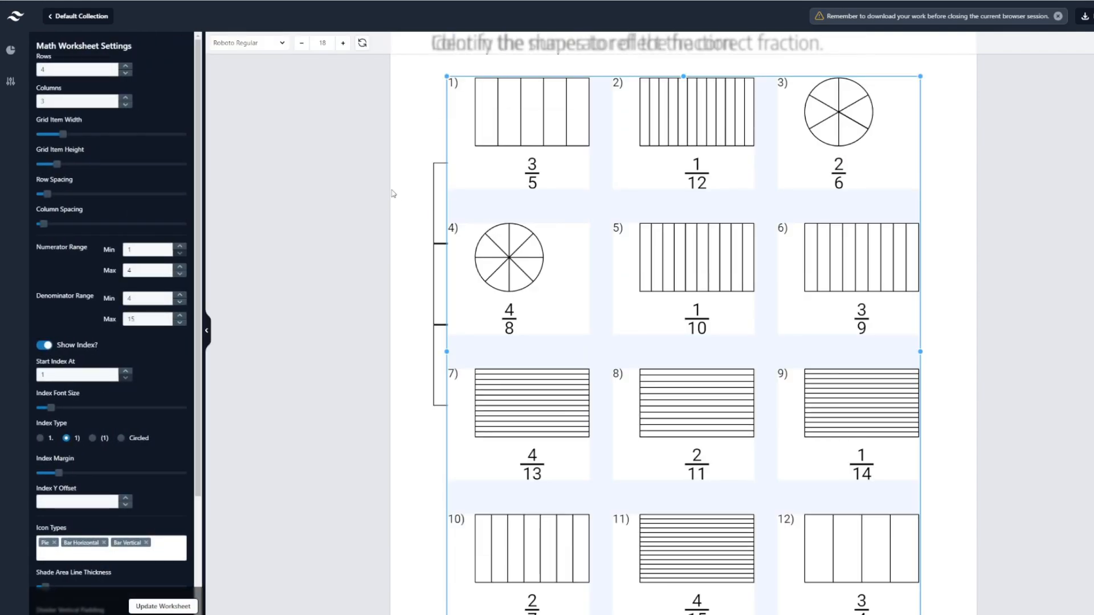
click(125, 73)
click(163, 606)
click(126, 73)
click(162, 606)
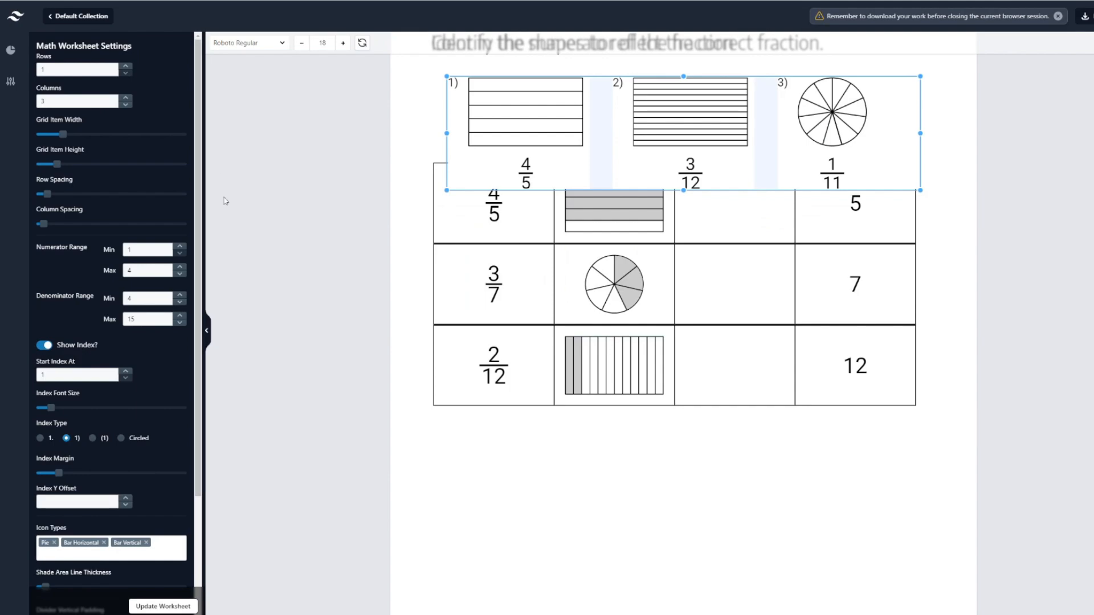
- Place the row of three coloring exercises below the table on page 1 and enlarge it slightly to about the table's width
drag(658, 148, 664, 483)
scroll(665, 479, down, 1)
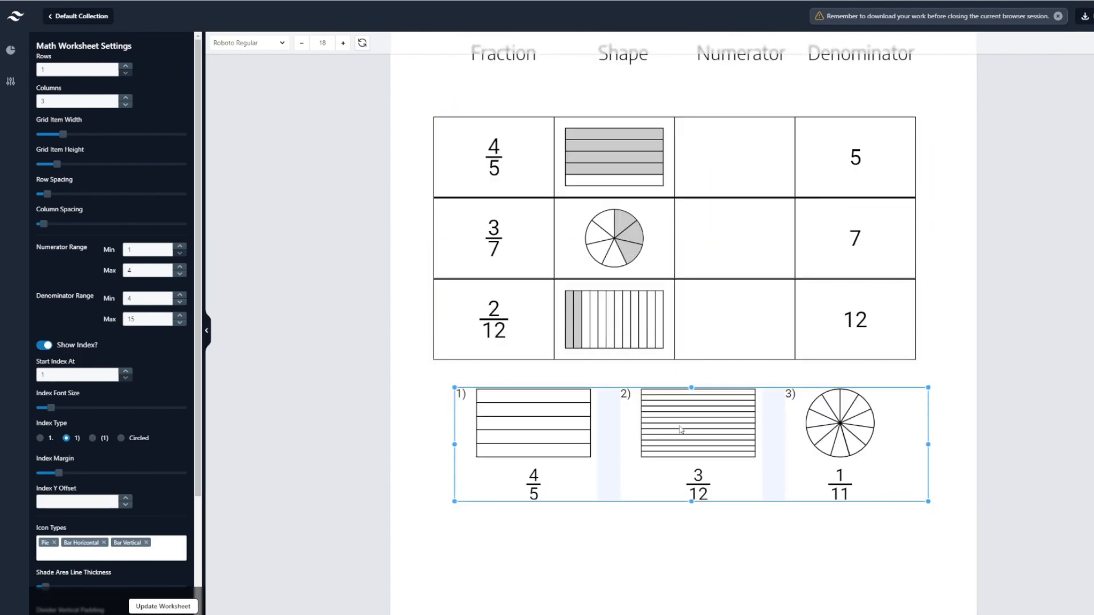
drag(681, 433, 656, 433)
scroll(643, 421, down, 1)
drag(899, 454, 933, 474)
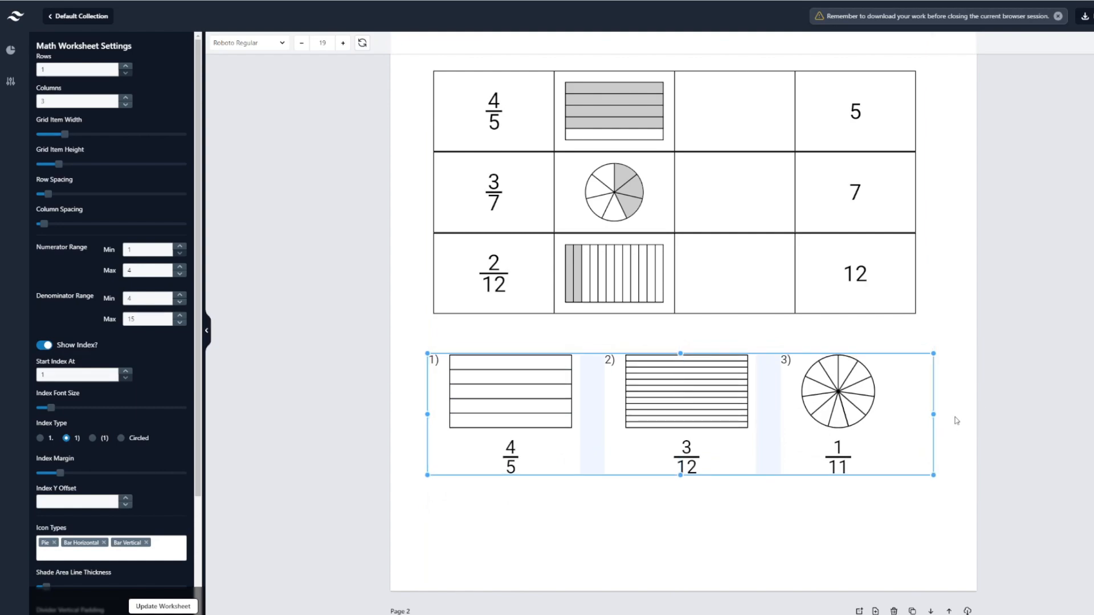
scroll(956, 420, up, 1)
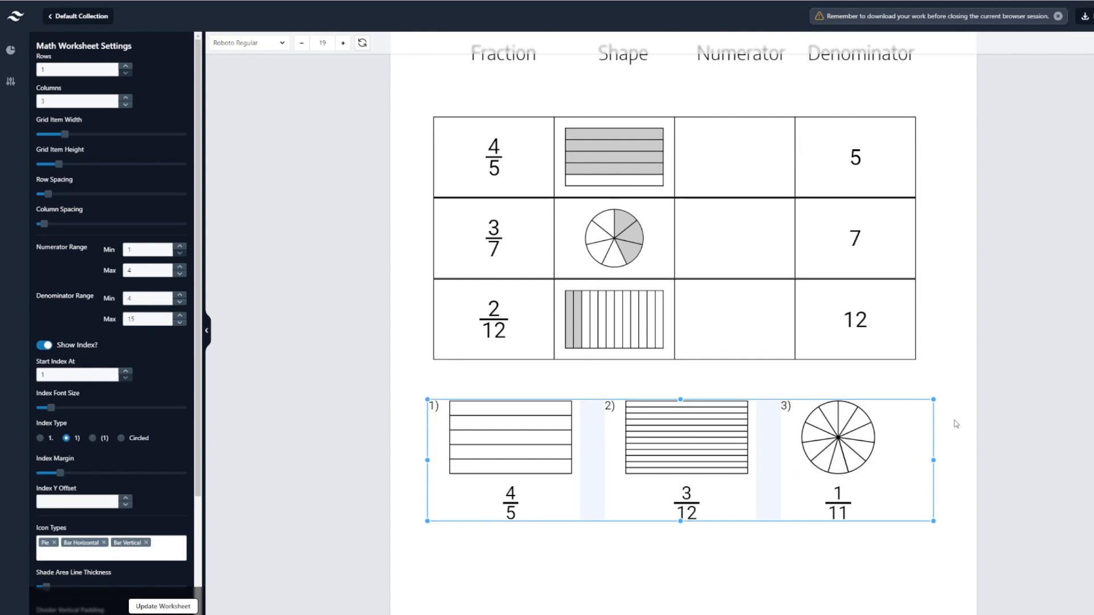
click(925, 371)
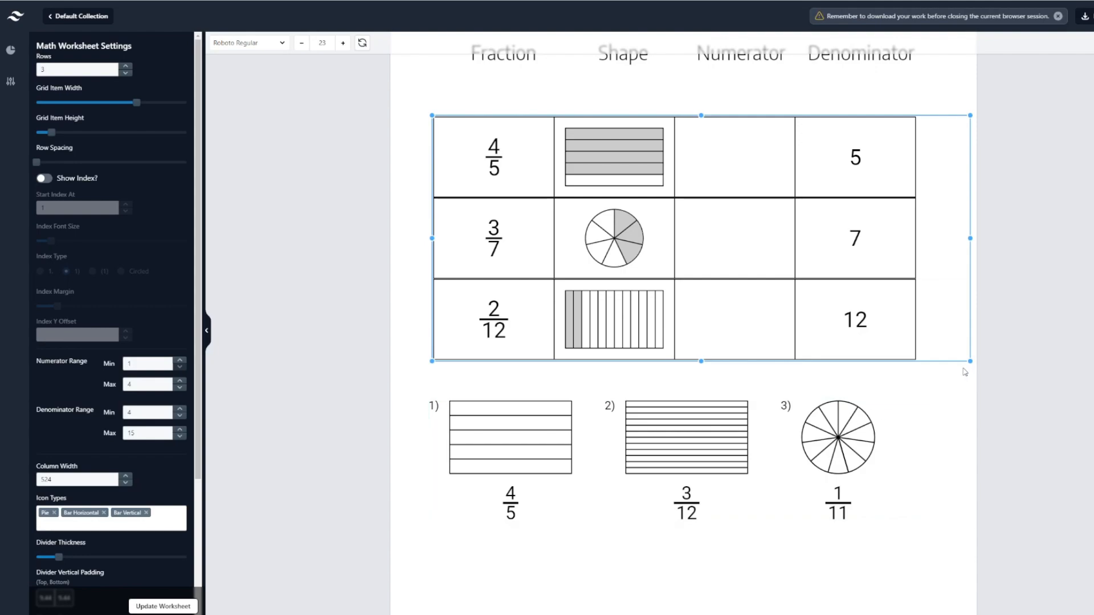
click(964, 372)
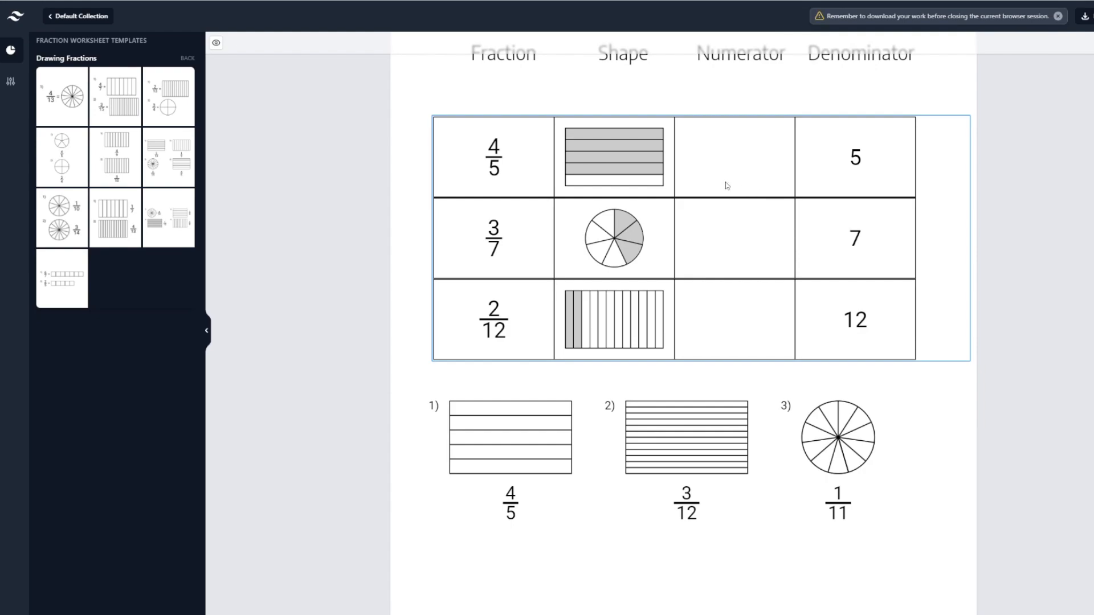
- Review the workbook's worksheets from page 1 through to the Writing Fractions exercises on page 14
scroll(814, 196, down, 2)
scroll(814, 200, down, 3)
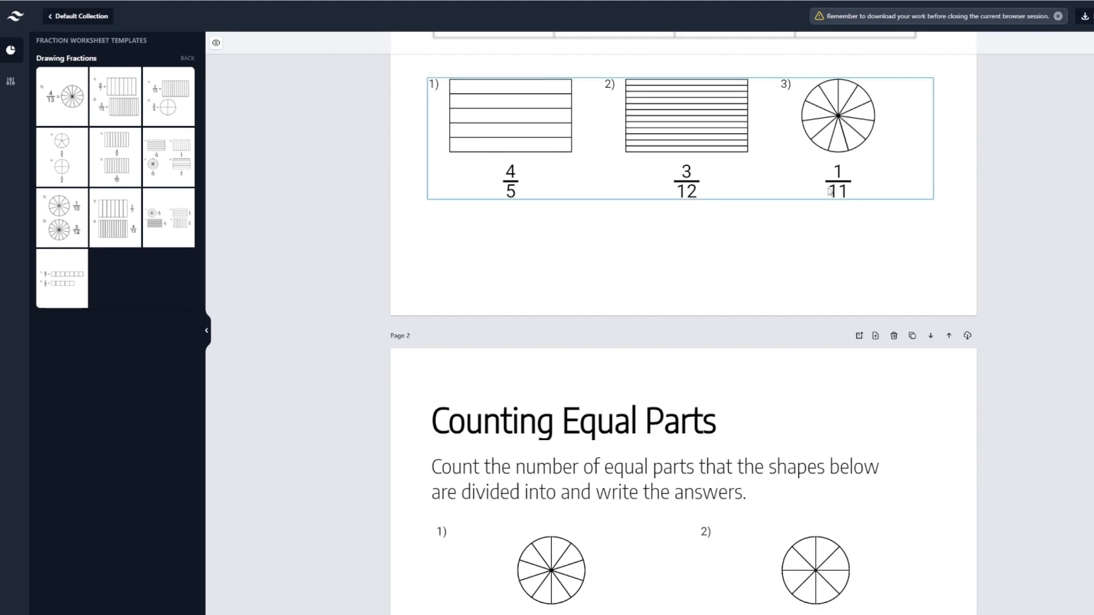
scroll(813, 190, down, 3)
scroll(809, 185, down, 1)
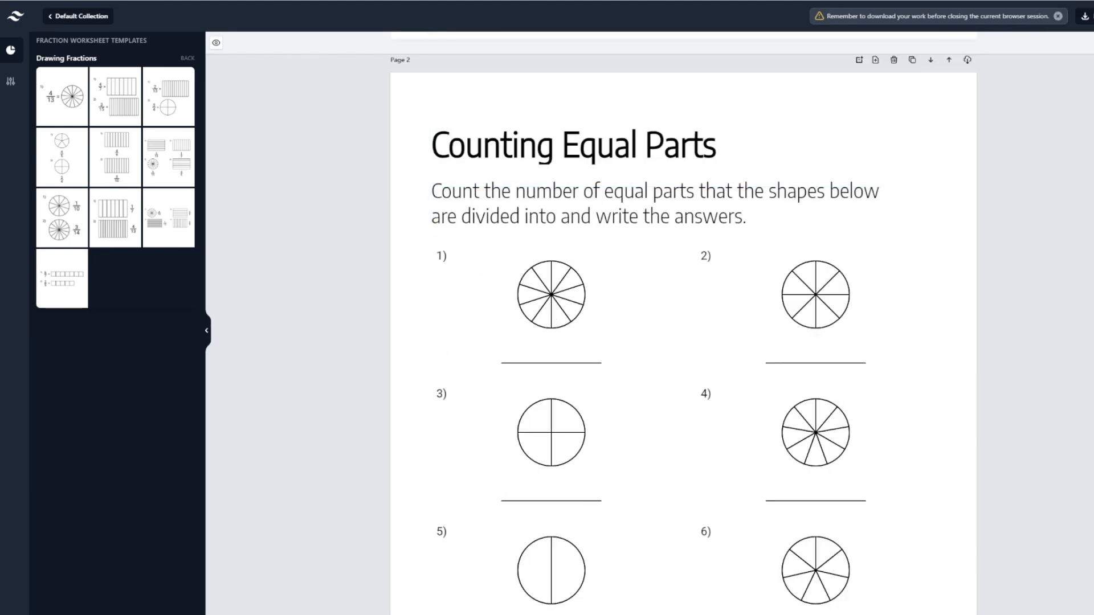
scroll(683, 322, down, 20)
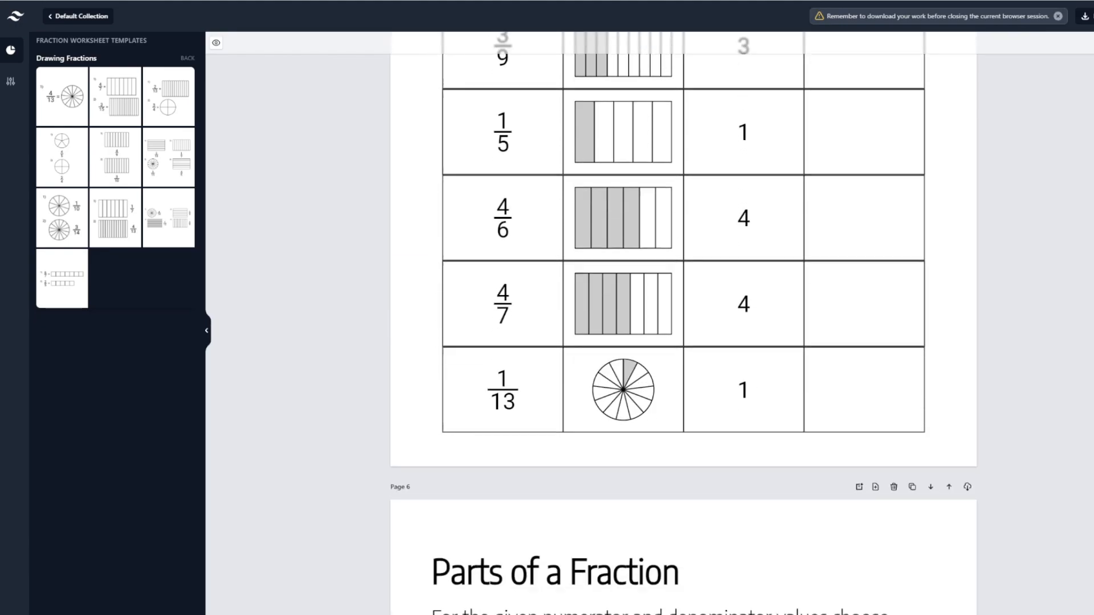
scroll(684, 323, down, 16)
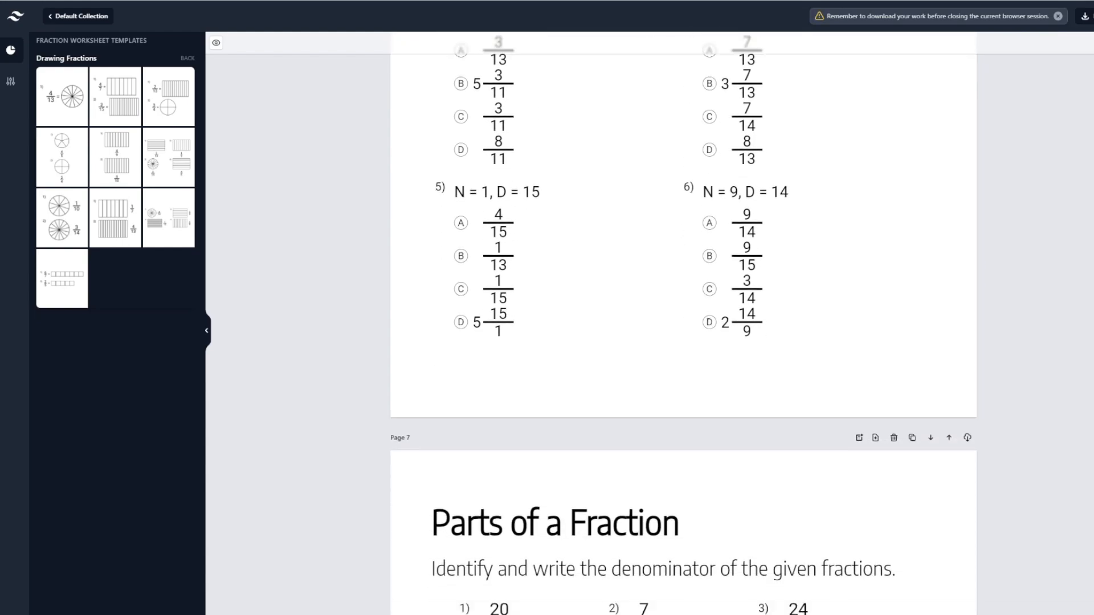
scroll(684, 323, down, 16)
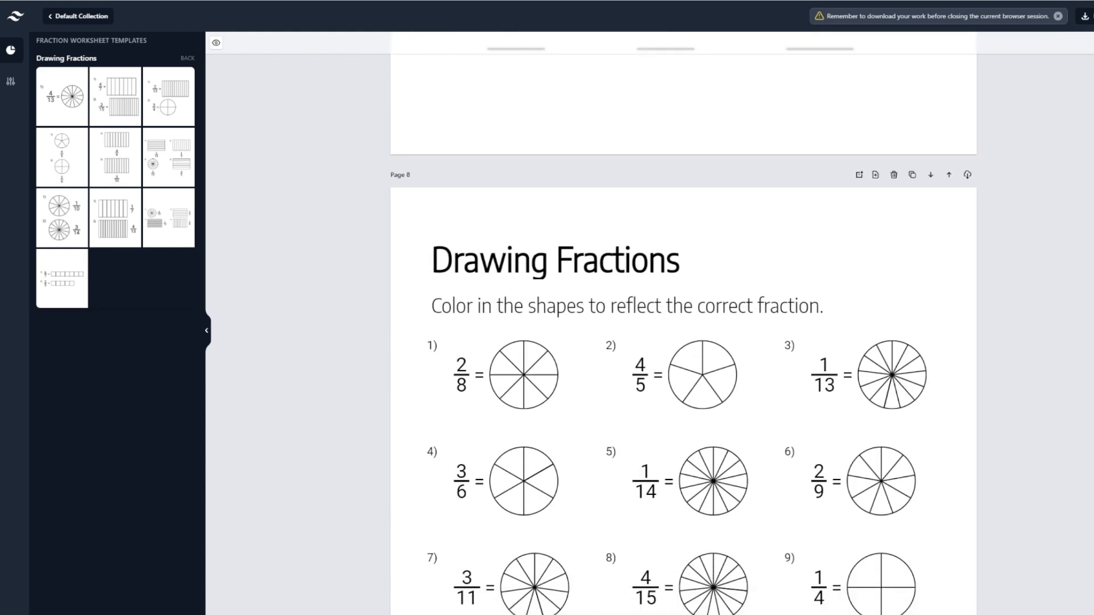
scroll(684, 322, down, 1)
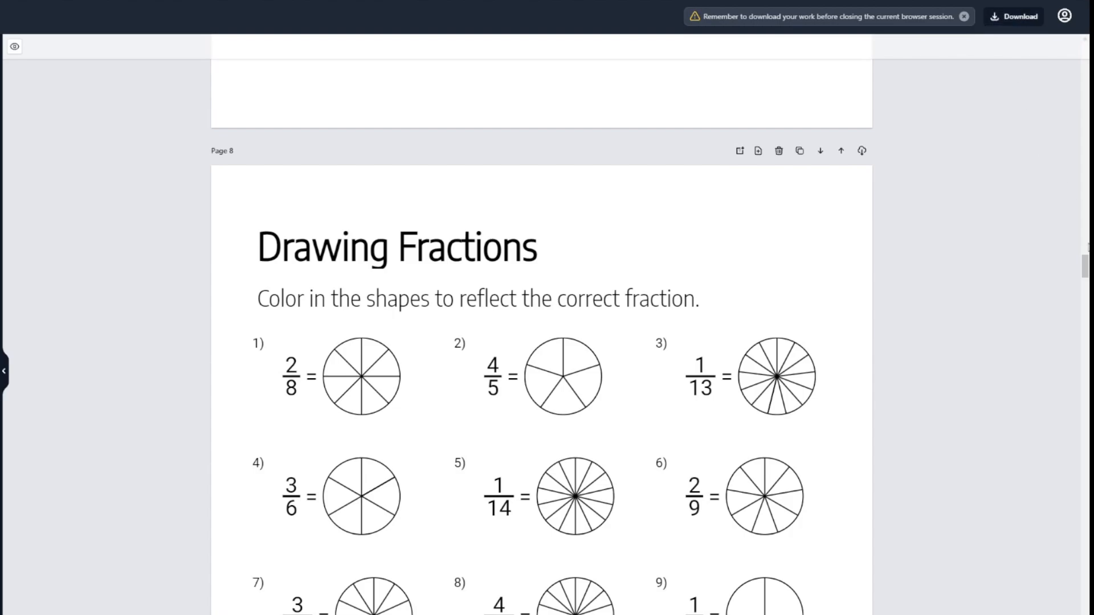
drag(1085, 266, 1085, 452)
- Download the workbook as a PDF and open the downloaded file
click(1017, 24)
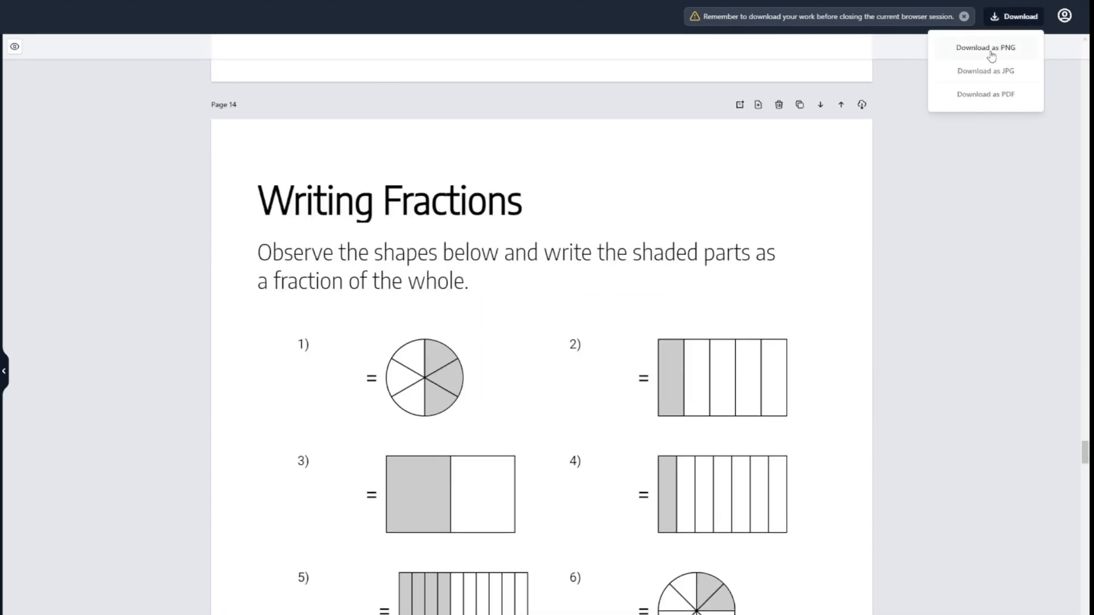
click(998, 95)
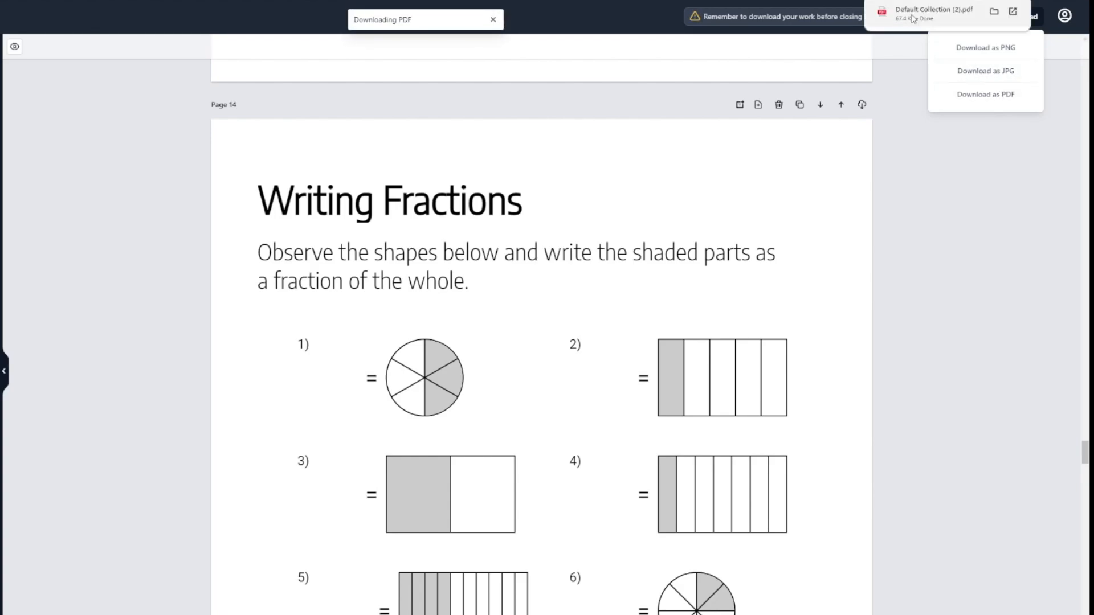
click(934, 14)
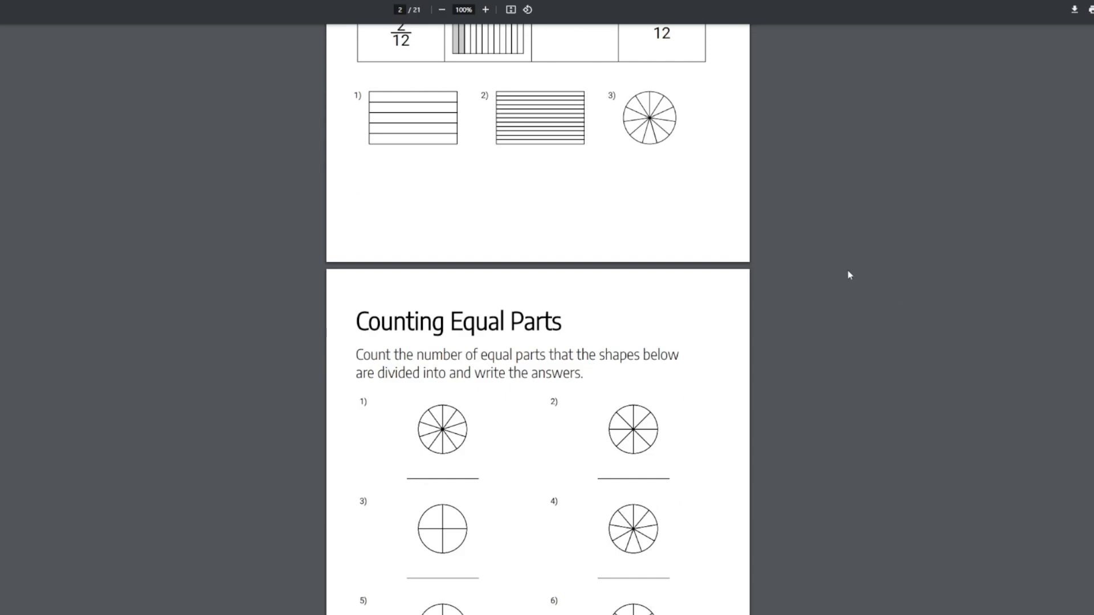
- Look through the exported PDF's pages to check the worksheets from Counting Equal Parts to Writing Fractions
scroll(849, 276, down, 15)
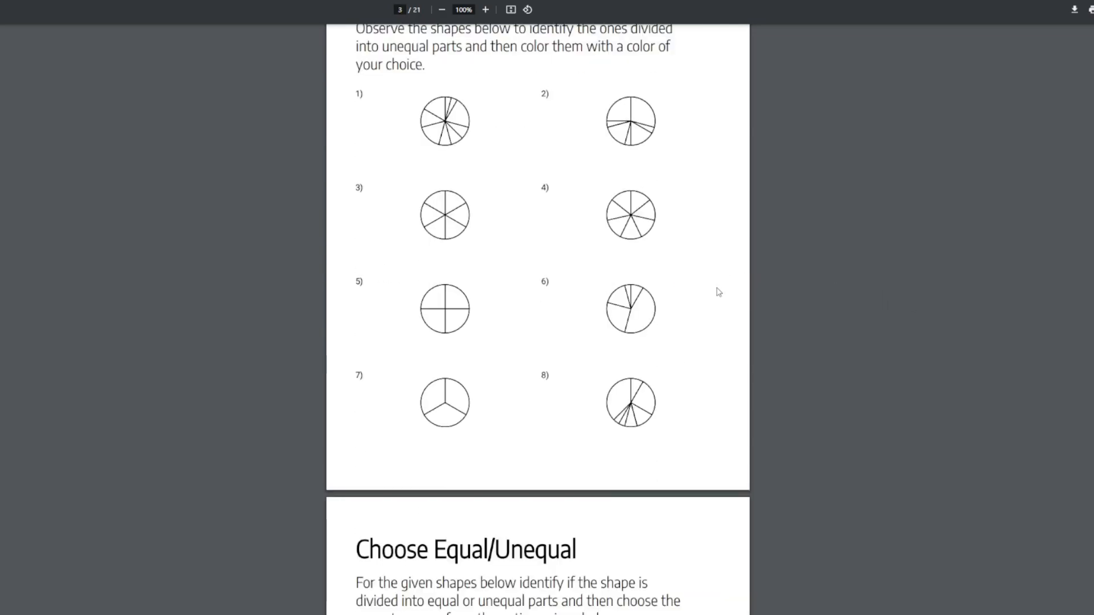
scroll(918, 195, down, 2)
scroll(538, 320, down, 20)
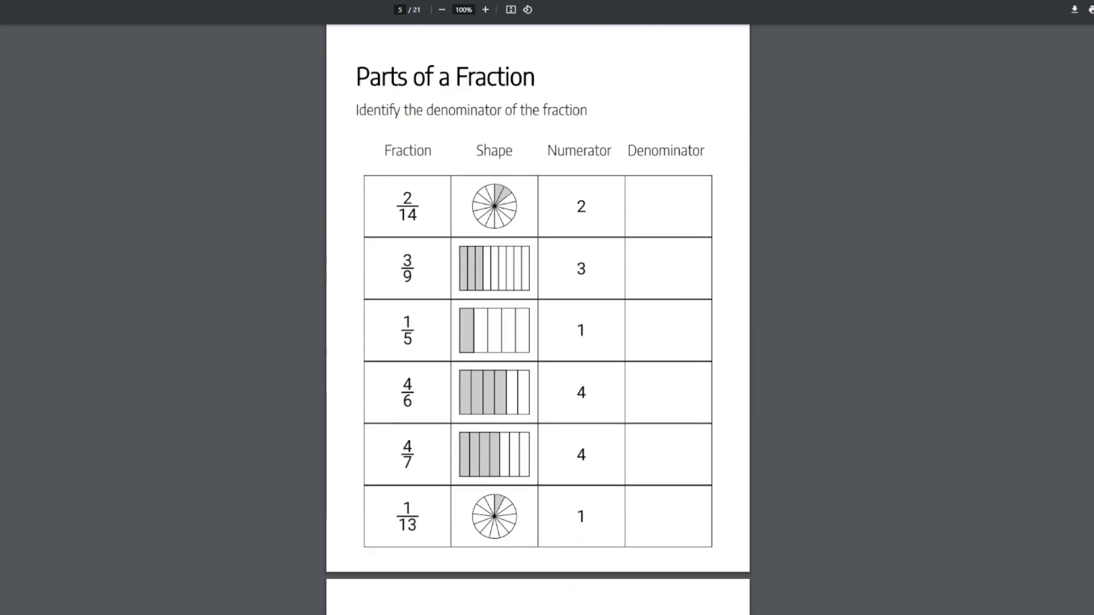
scroll(538, 319, down, 17)
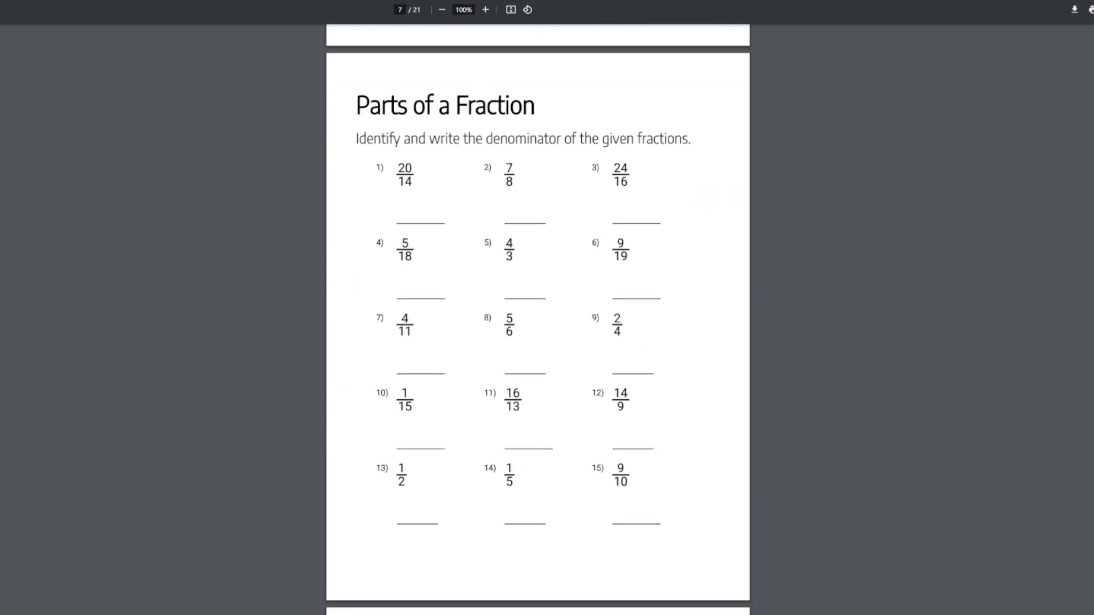
scroll(538, 319, down, 20)
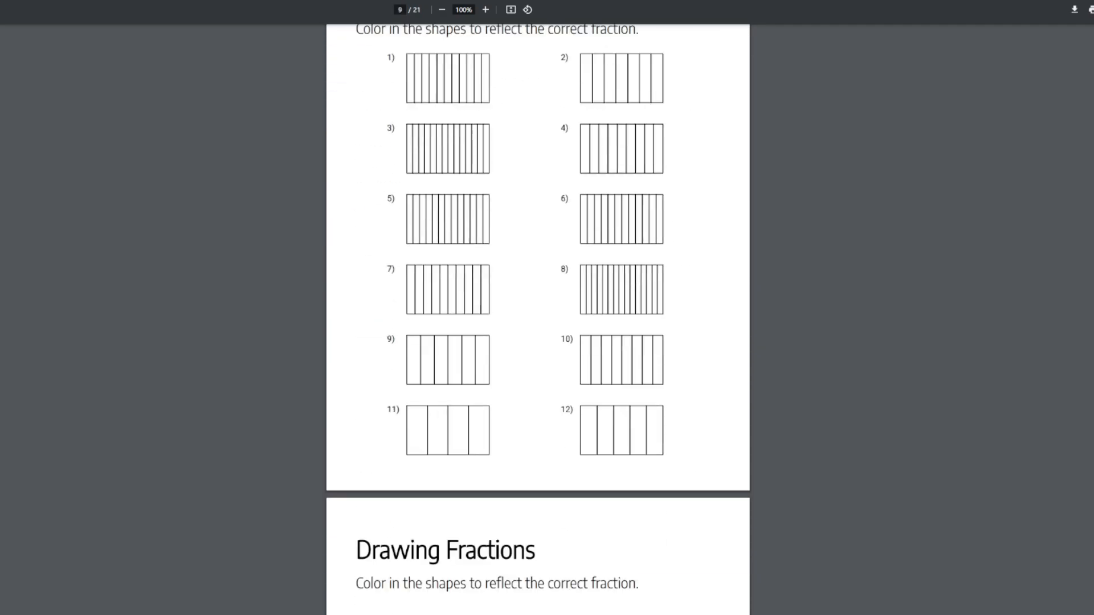
scroll(538, 320, down, 3)
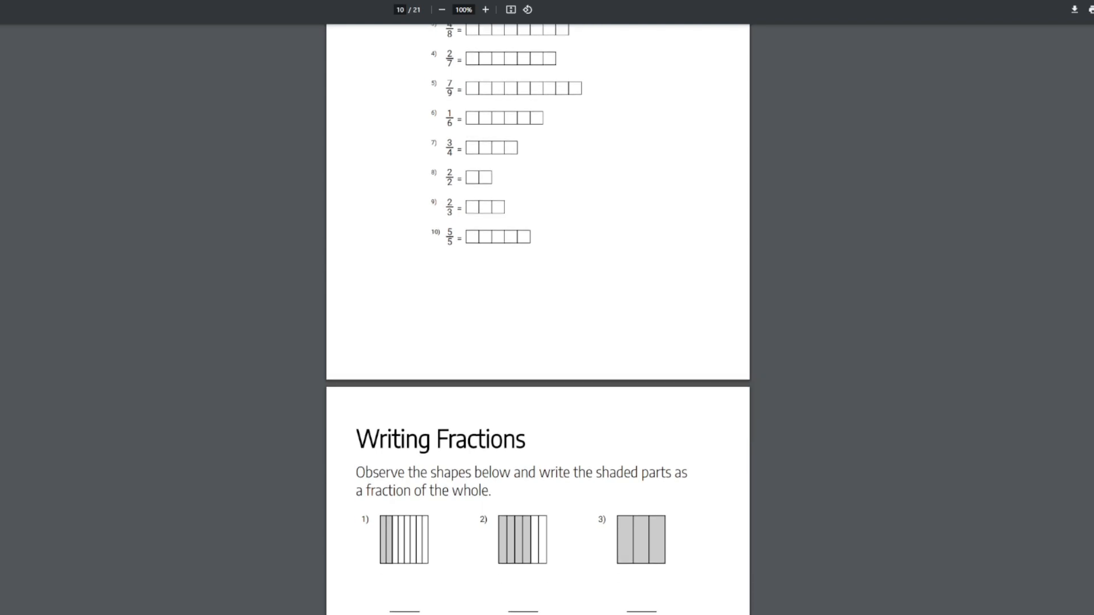
scroll(538, 319, down, 1)
scroll(538, 319, down, 2)
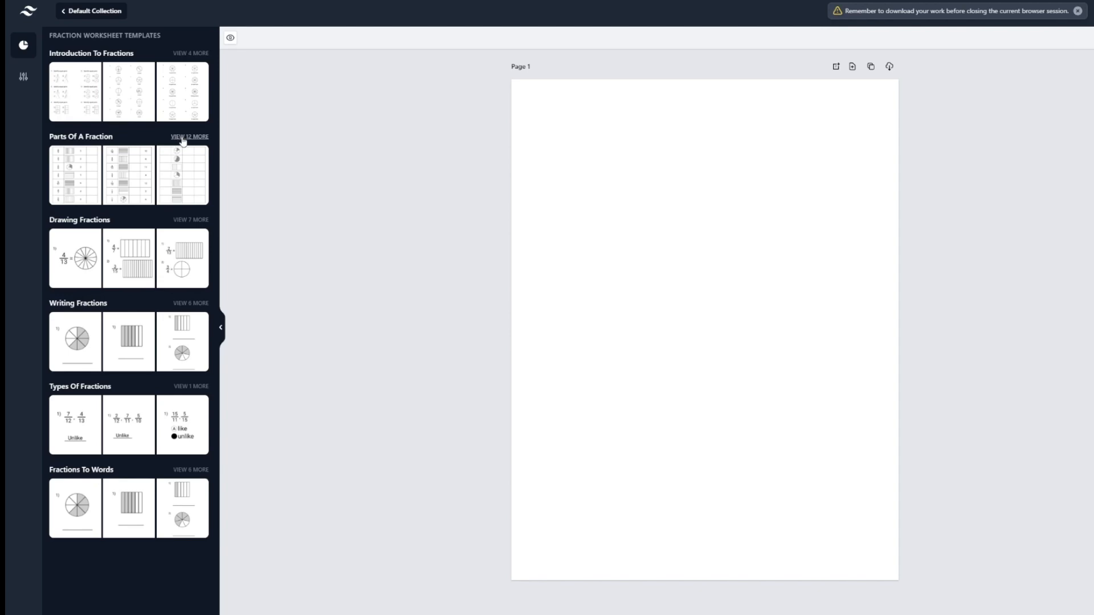
- Add the Parts of a Fraction table worksheet for identifying the denominator to the empty page 1, and insert a blank page 2
click(177, 139)
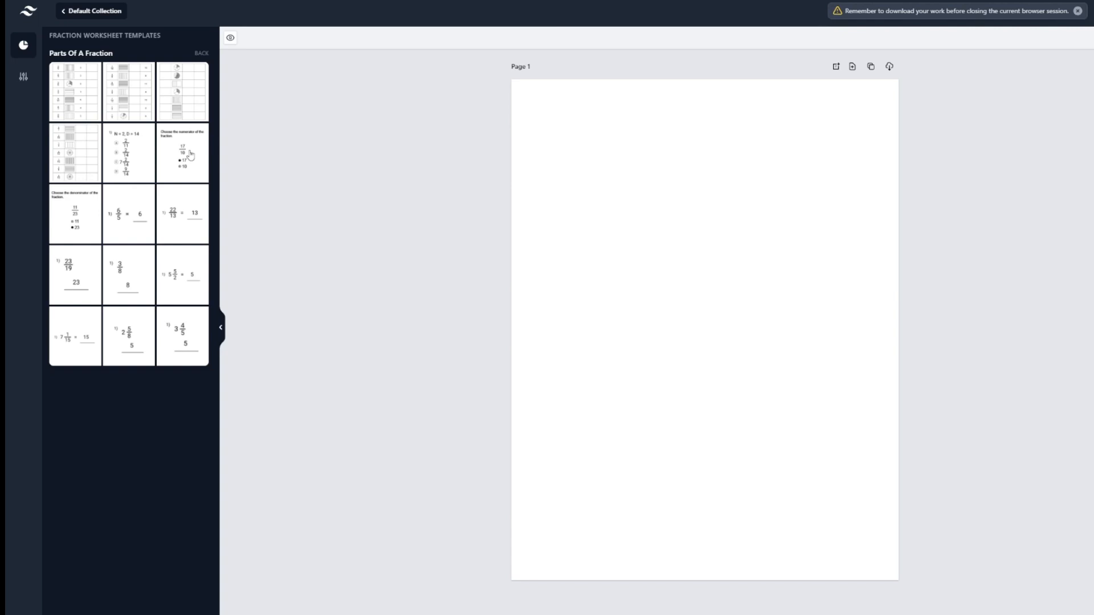
click(107, 119)
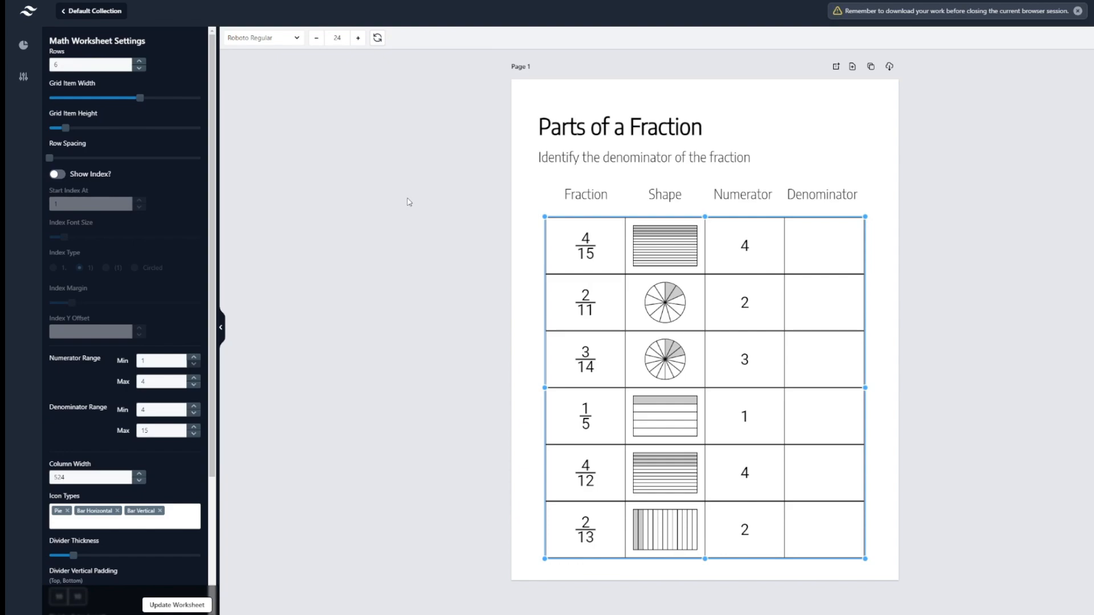
click(409, 201)
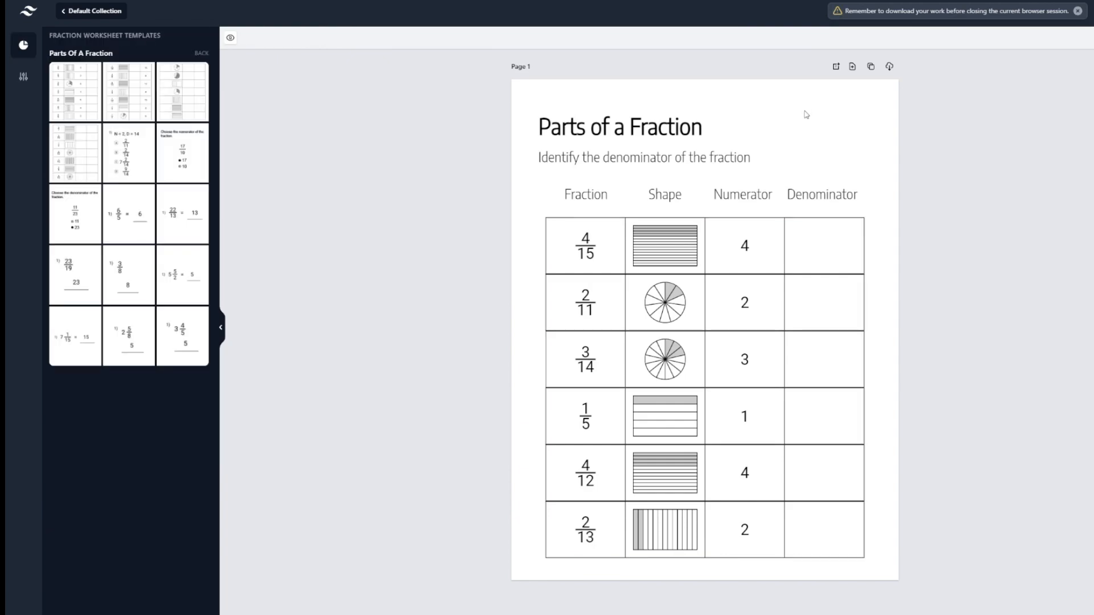
click(836, 66)
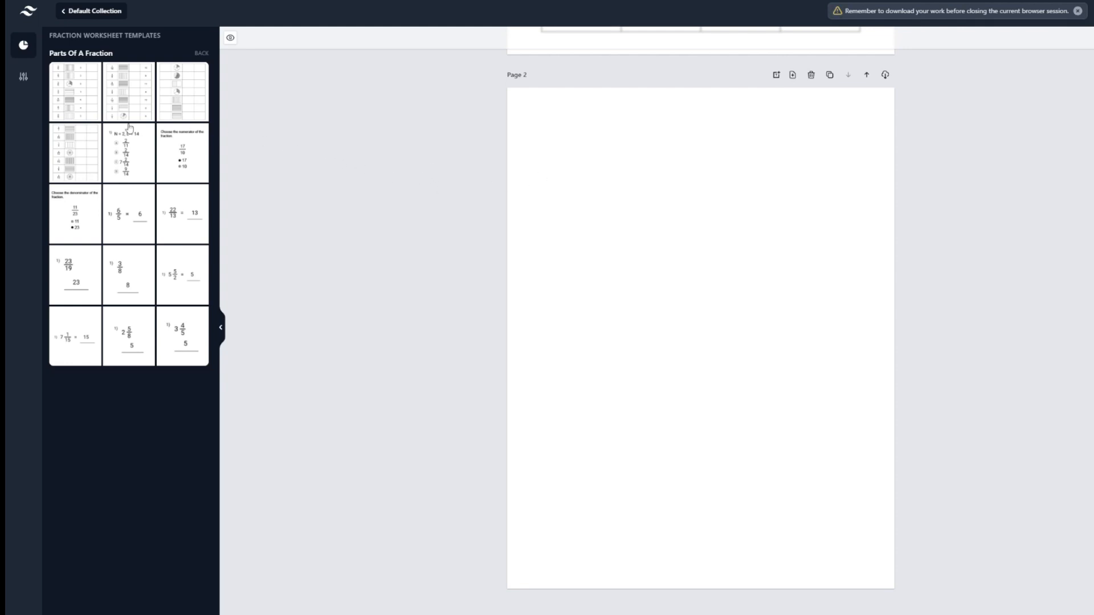
- Add the Parts of a Fraction table worksheet for identifying the numerator to page 2, and insert a blank page 3
scroll(390, 214, up, 7)
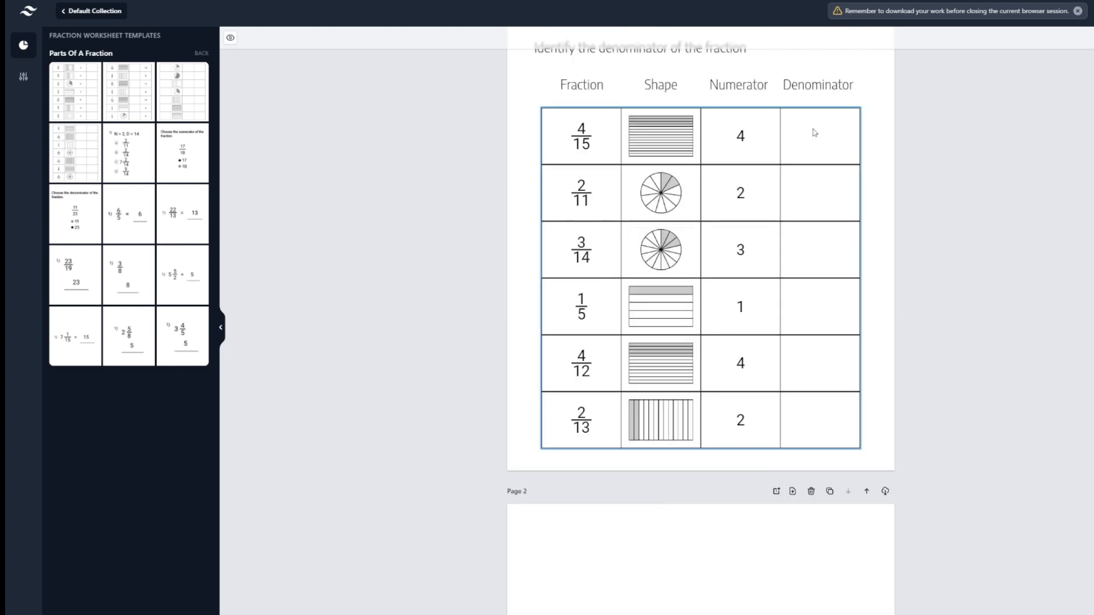
scroll(815, 133, down, 4)
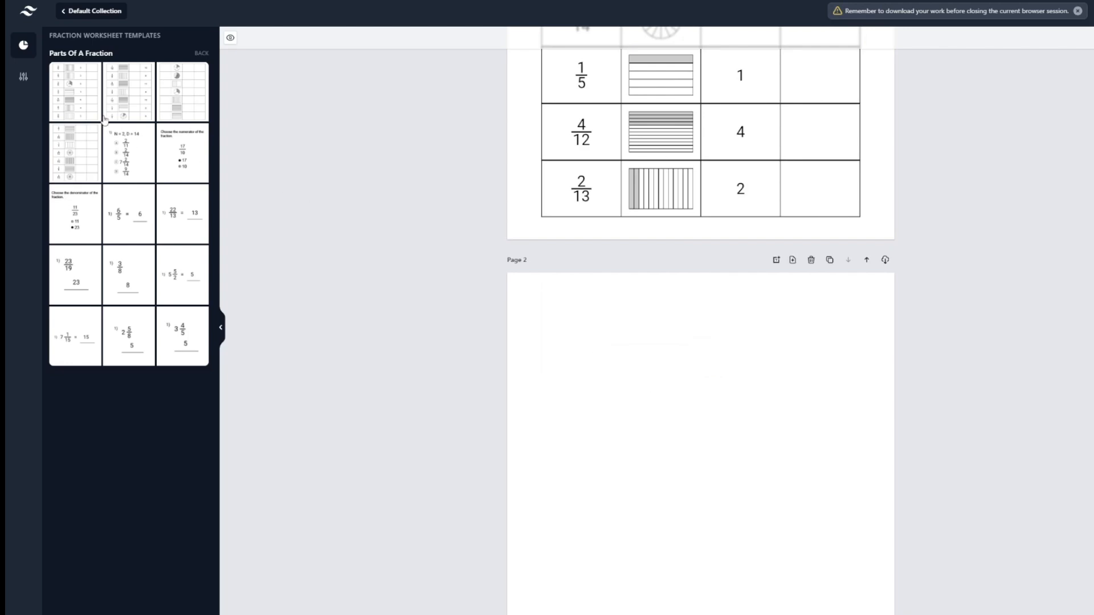
click(118, 104)
scroll(645, 272, down, 1)
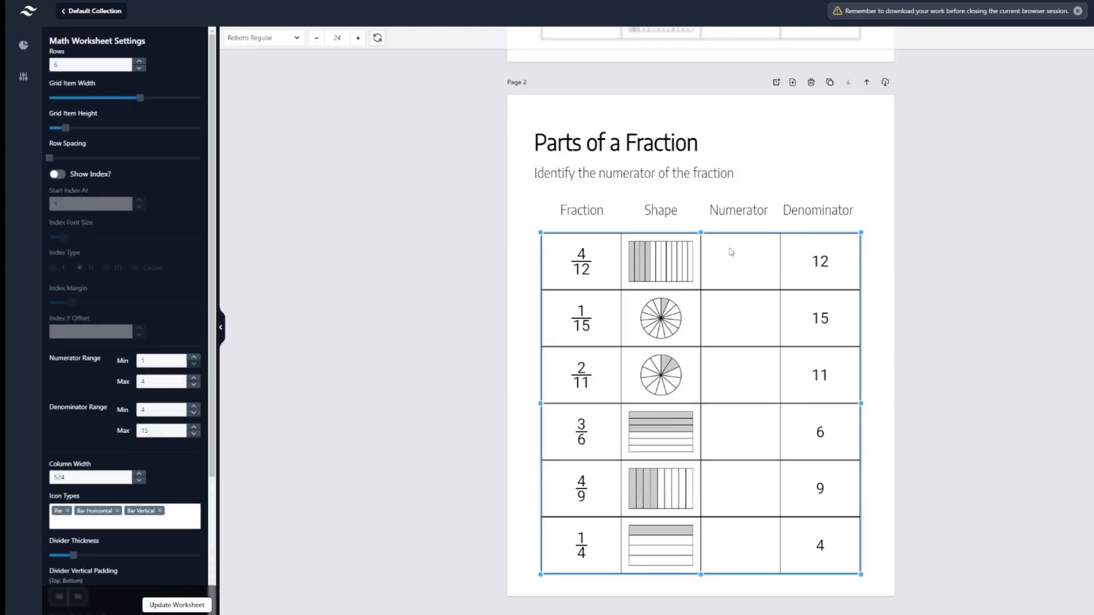
click(792, 82)
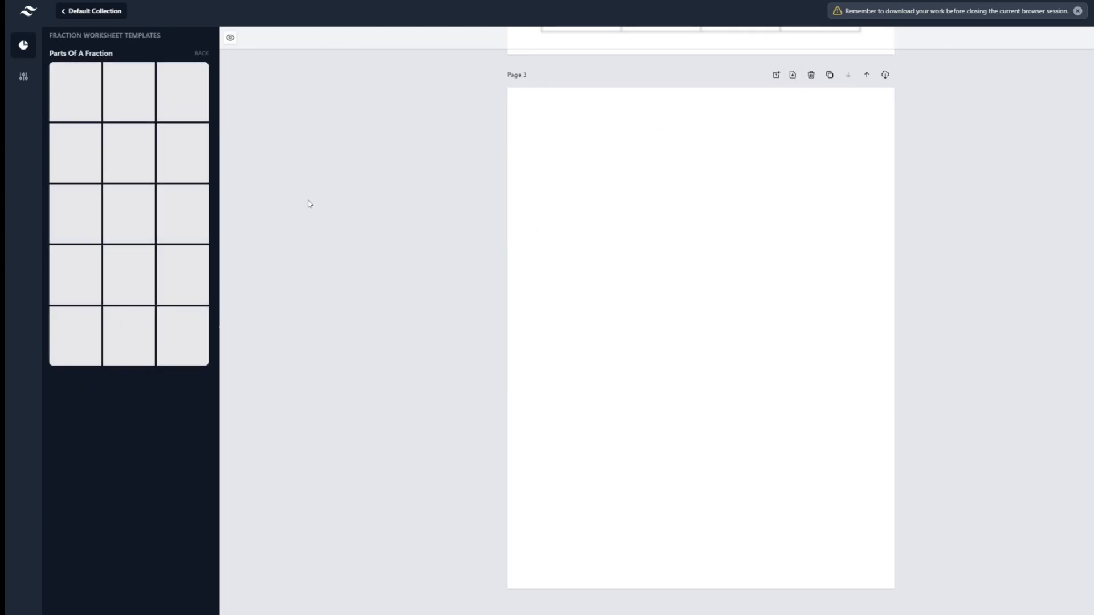
- Fill page 3 with the shape-only Parts of a Fraction table and page 4 with the table for writing both numerator and denominator
click(183, 101)
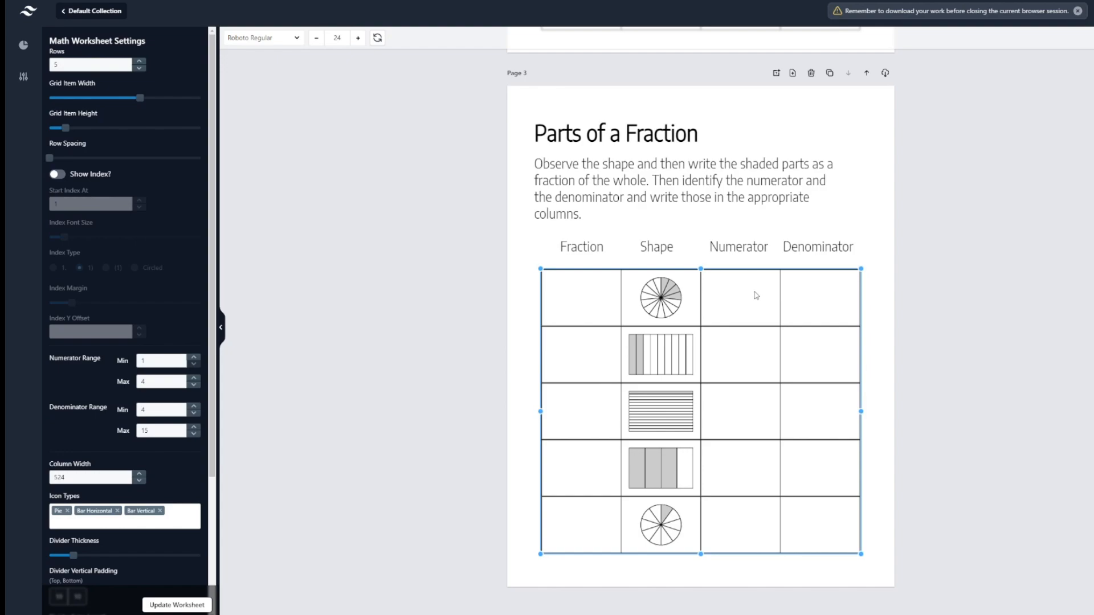
click(792, 72)
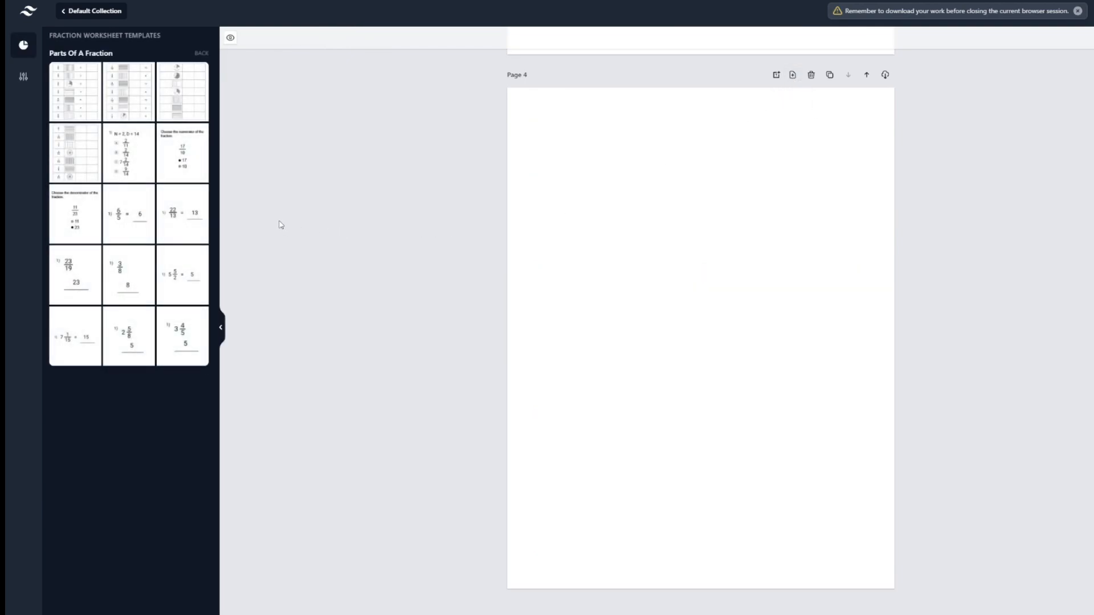
click(73, 170)
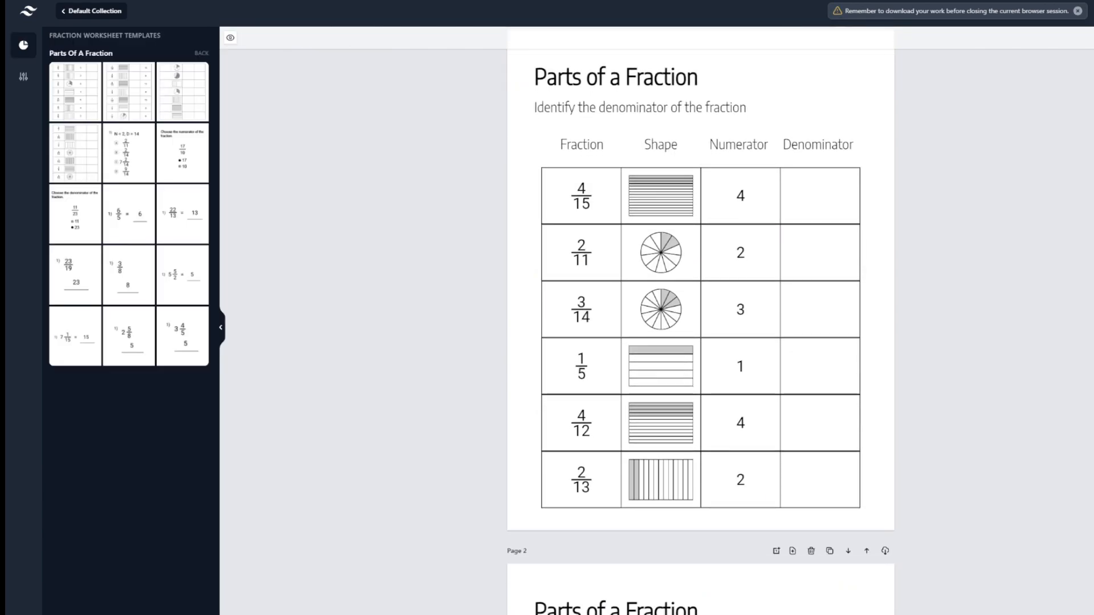
scroll(816, 188, down, 20)
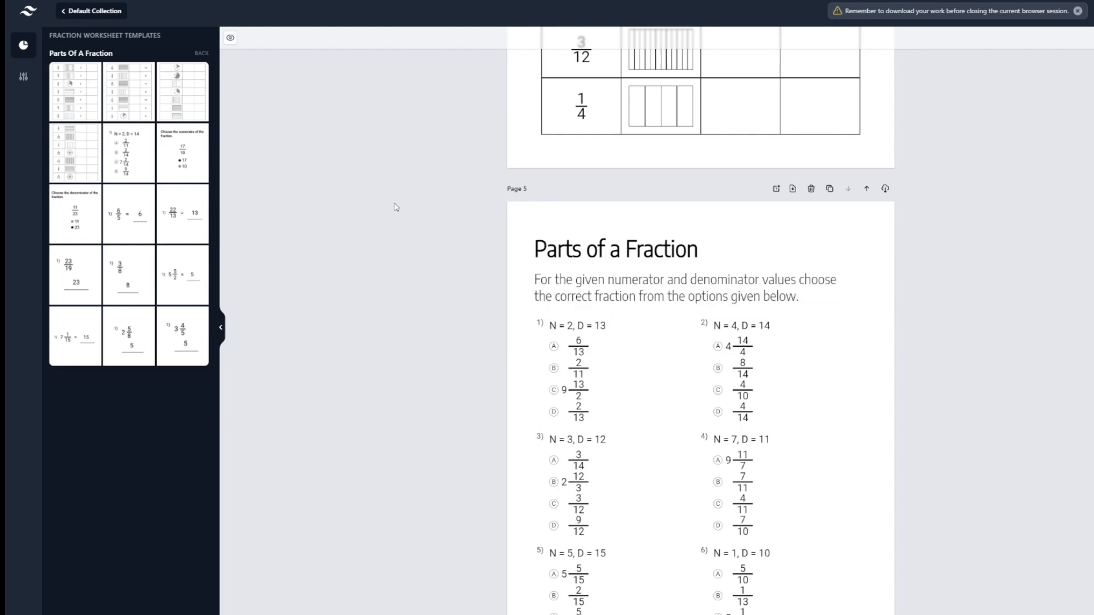
click(201, 54)
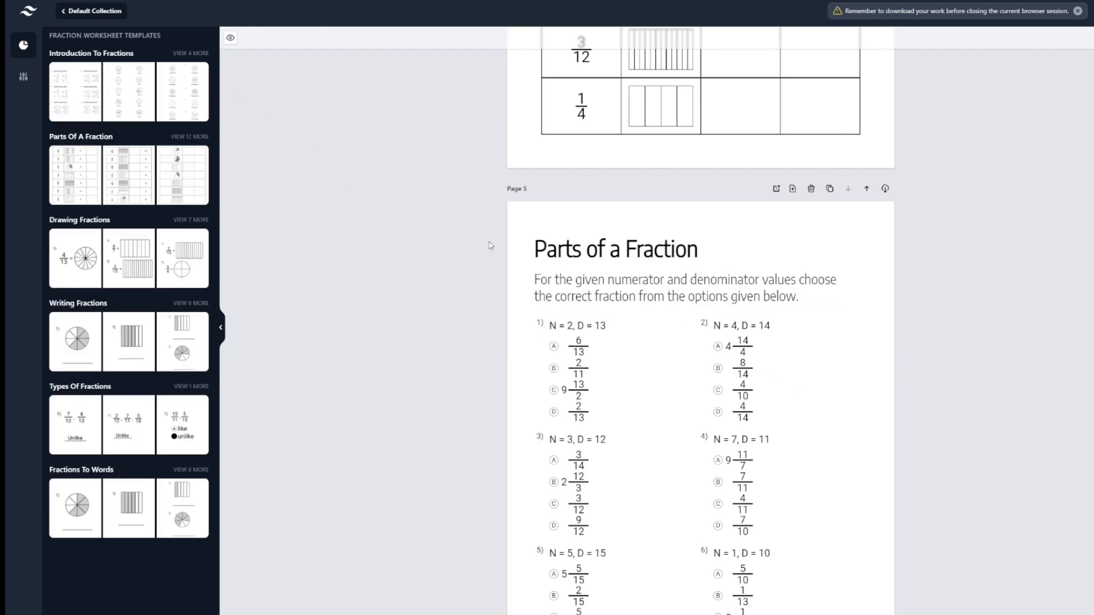
- Replace the "Parts of a Fraction" title on page 5 with the text "Tktkk"
click(595, 248)
double_click(596, 248)
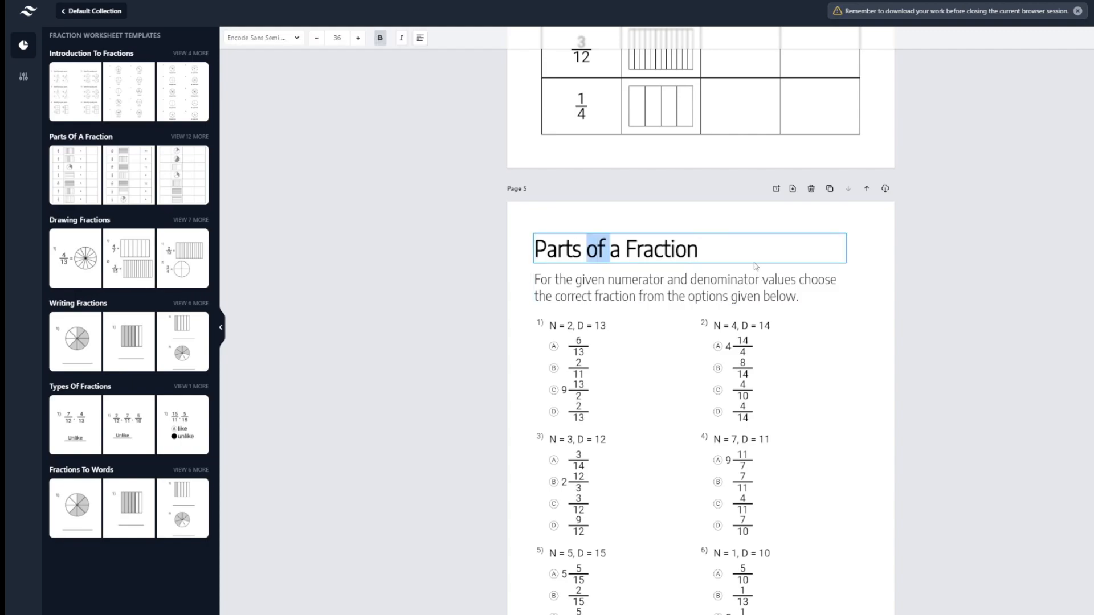
click(763, 260)
drag(696, 248, 557, 249)
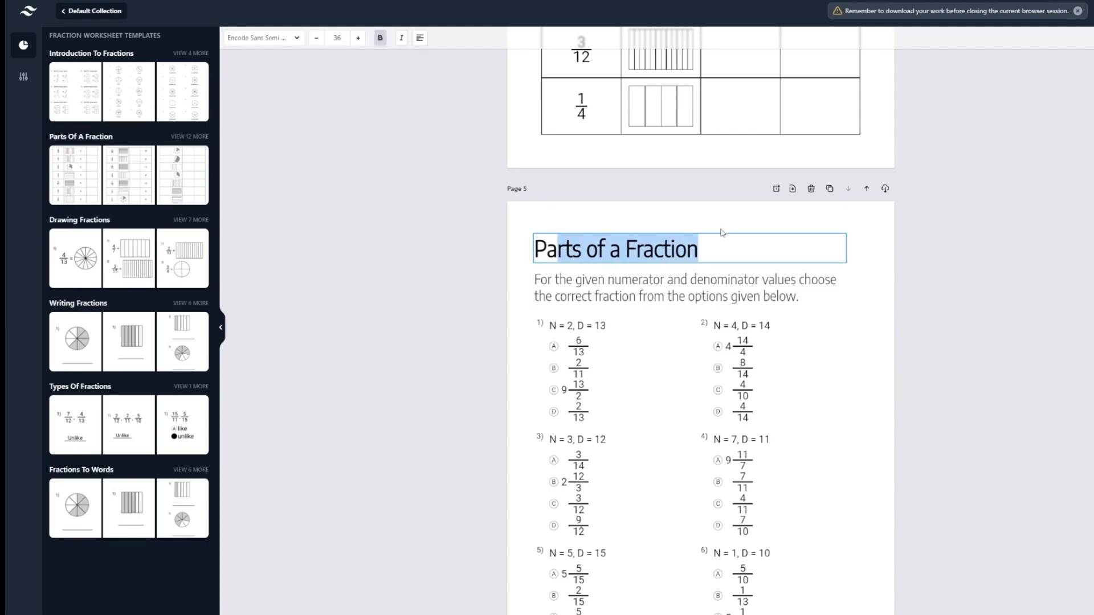
key(BackSpace)
key(BackSpace)
key(BackSpace)
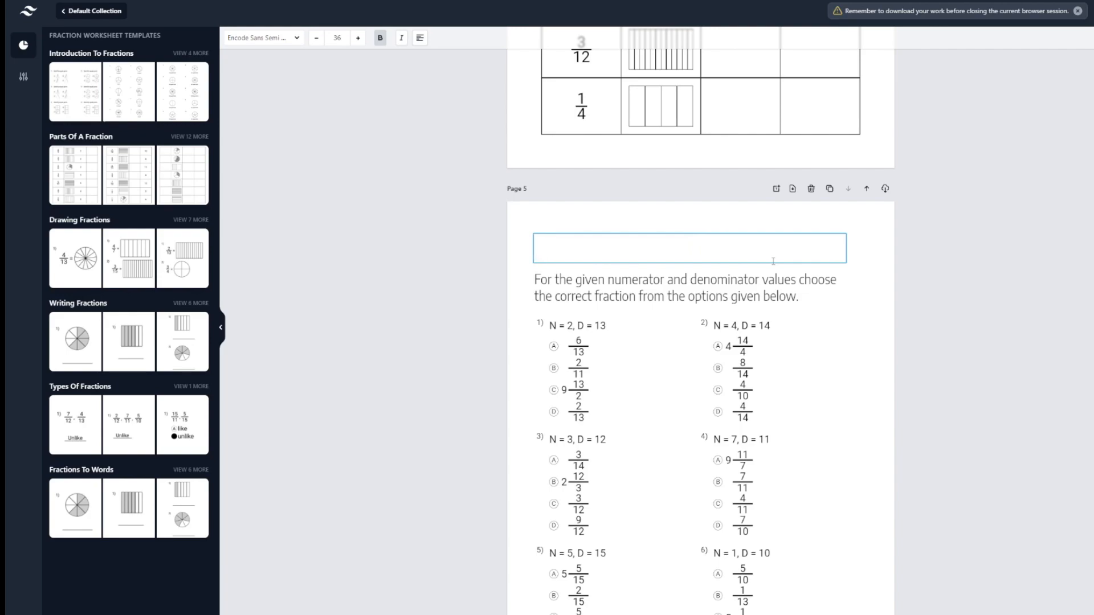
text(Tktkk)
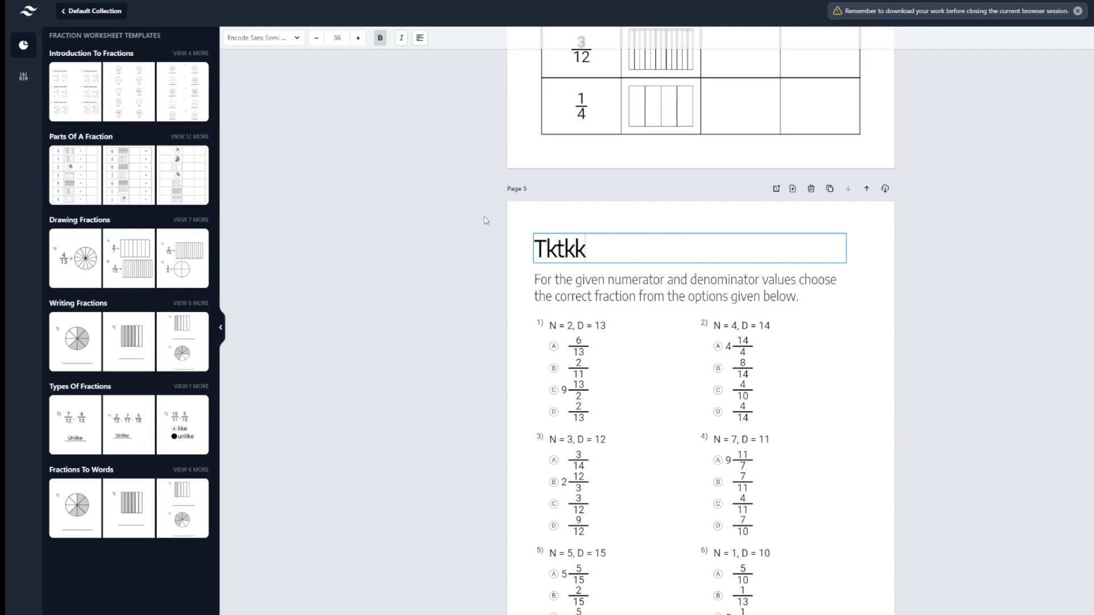
- Delete the title text on page 5 so that the worksheet has no heading
click(287, 40)
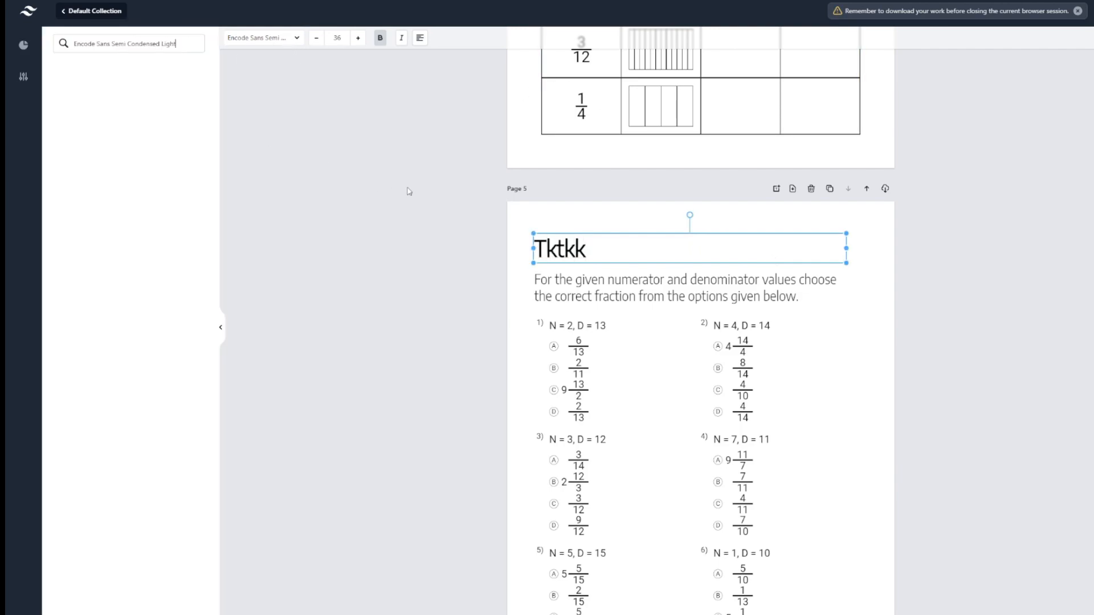
drag(599, 246, 561, 254)
double_click(560, 248)
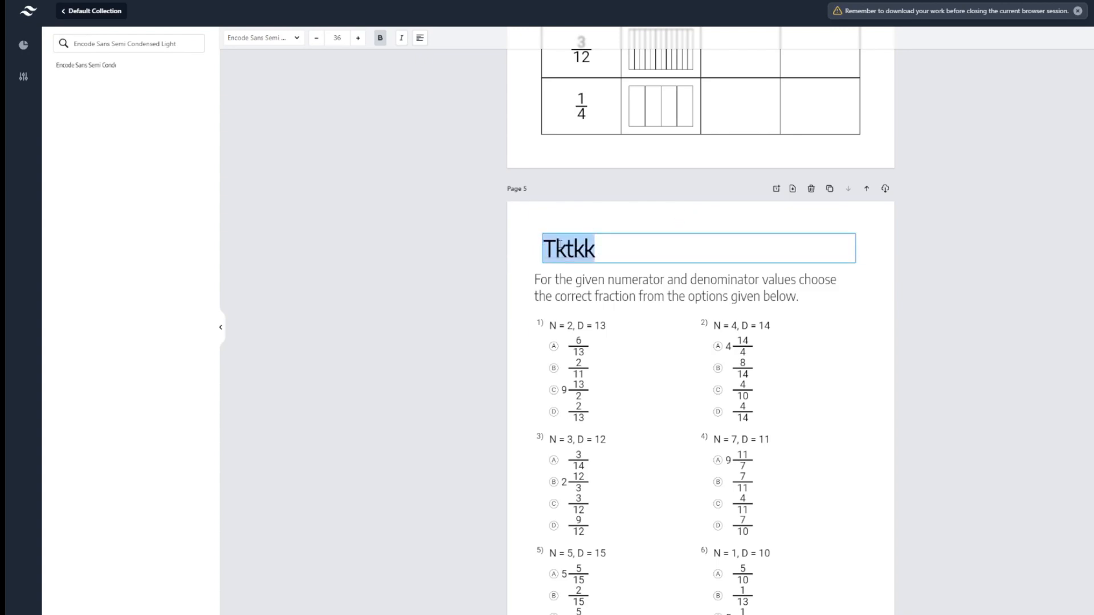
key(BackSpace)
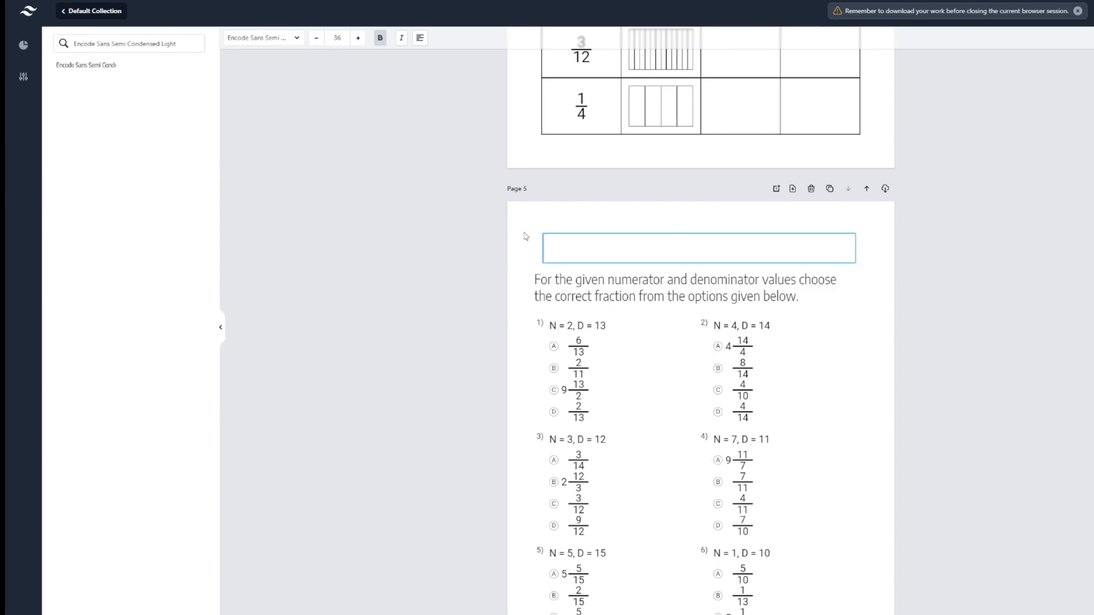
click(186, 46)
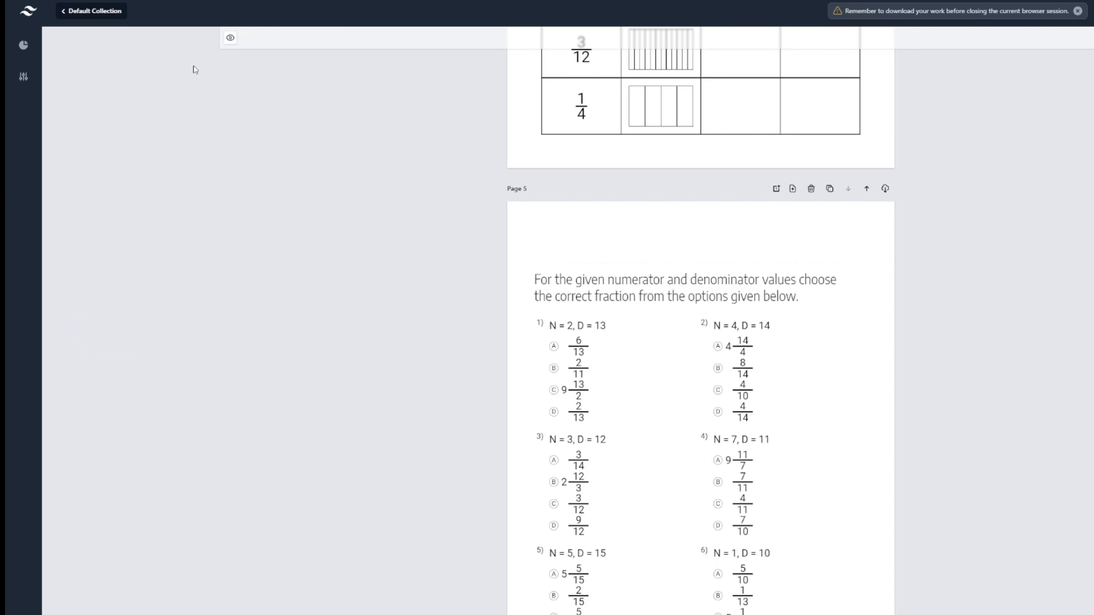
click(337, 198)
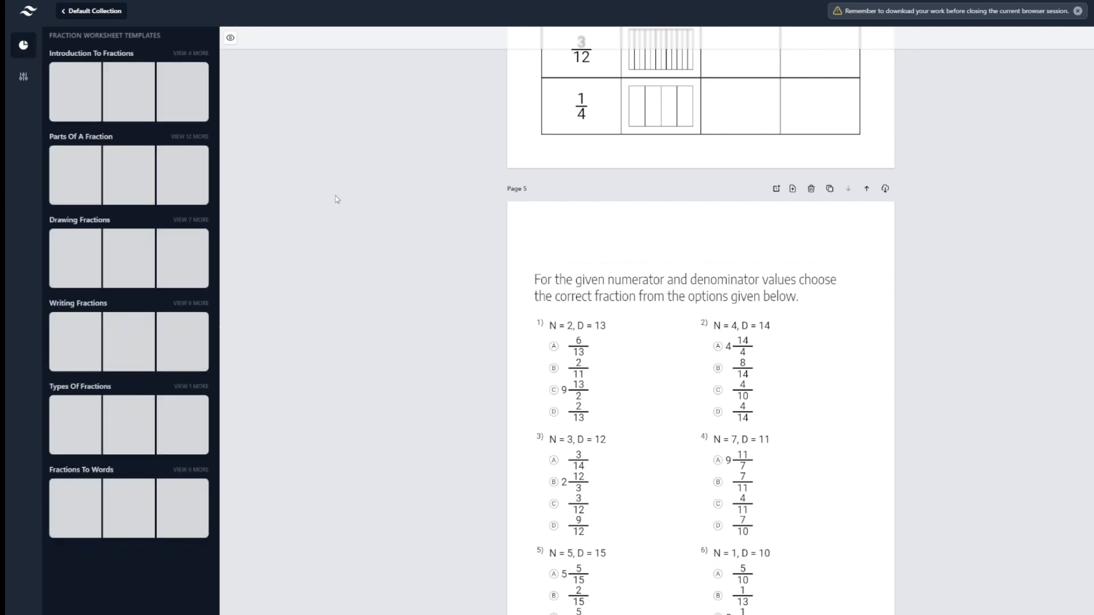
- Try Aguafina Script on page 5's instruction text, and set its font to Alef Regular
drag(673, 230, 677, 219)
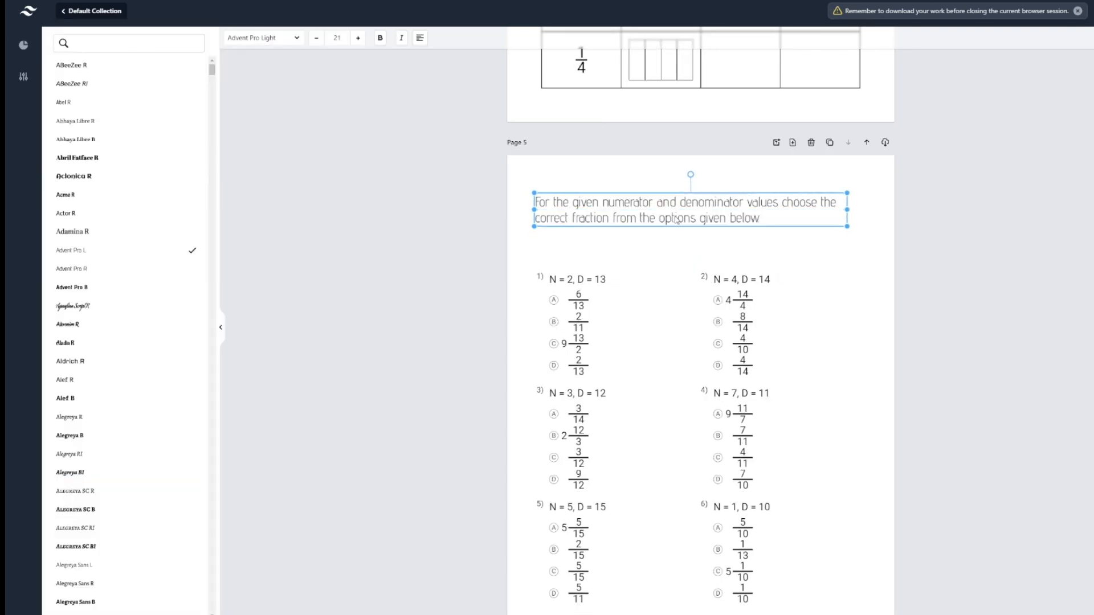
click(94, 293)
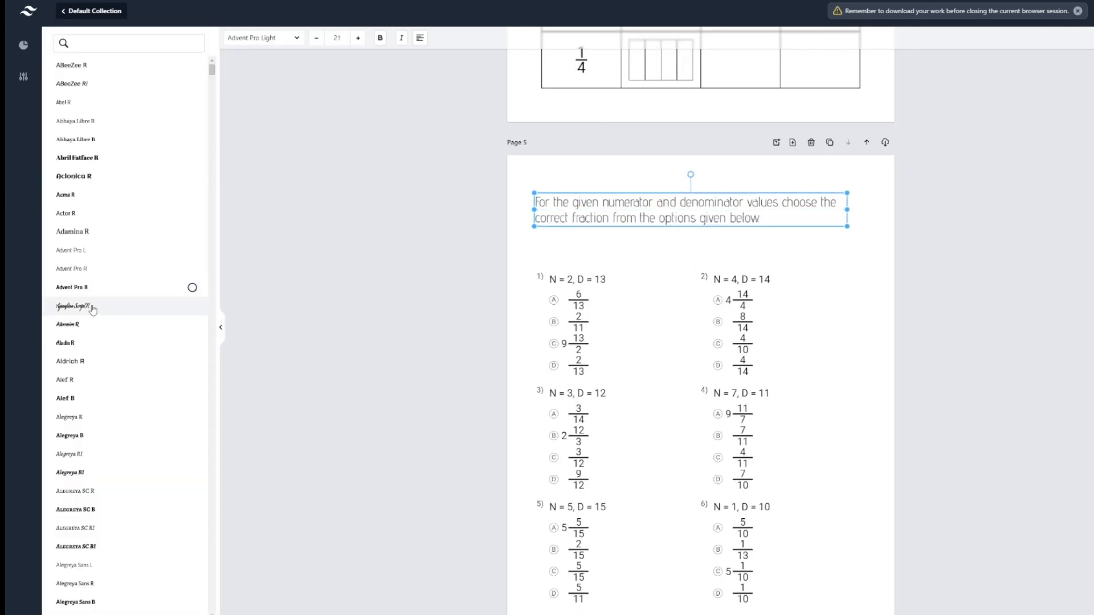
click(94, 306)
click(131, 381)
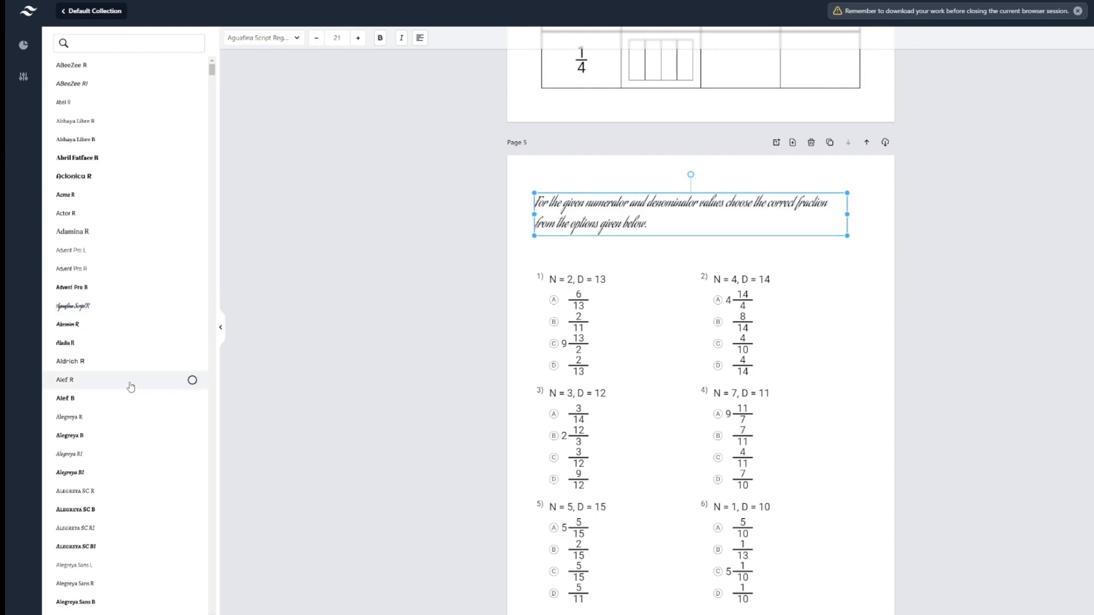
drag(709, 226, 710, 227)
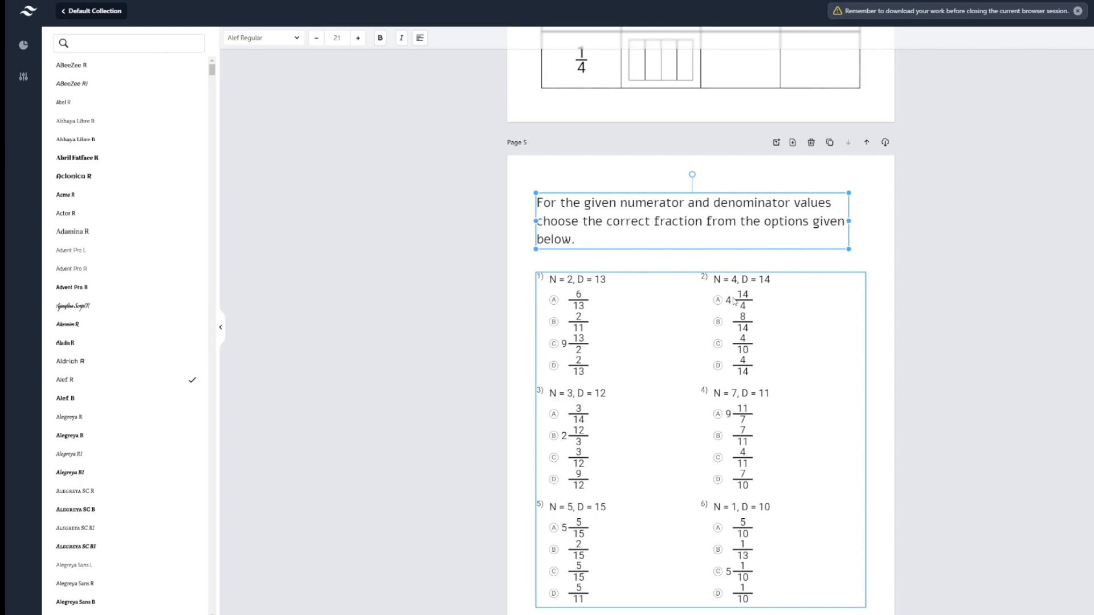
- Apply Aguafina Script Regular to page 5's multiple-choice fraction exercises, and try further fonts from the list
click(659, 350)
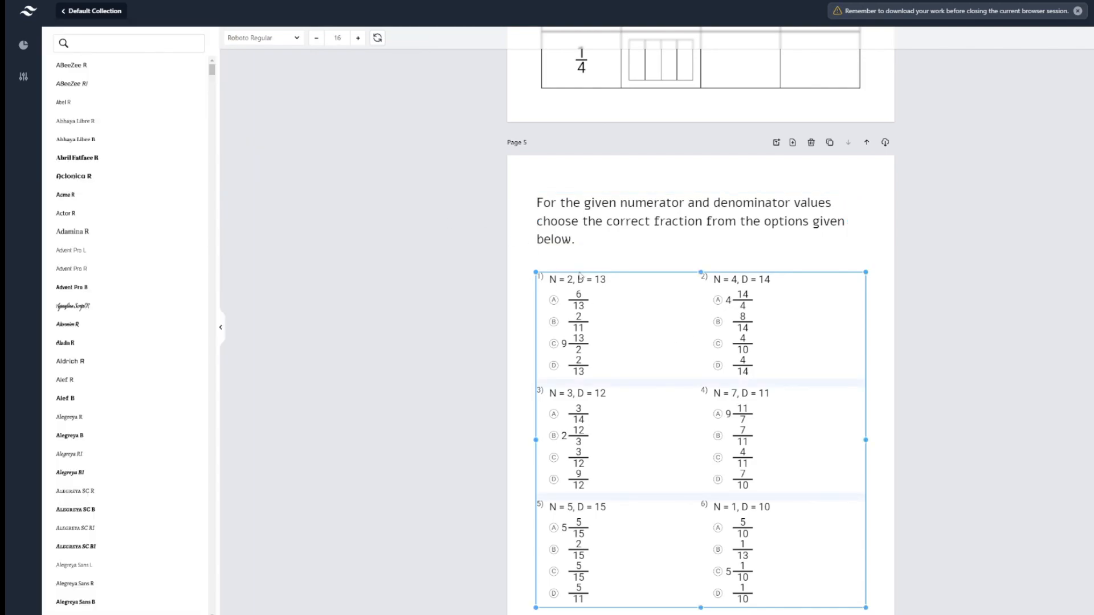
click(85, 308)
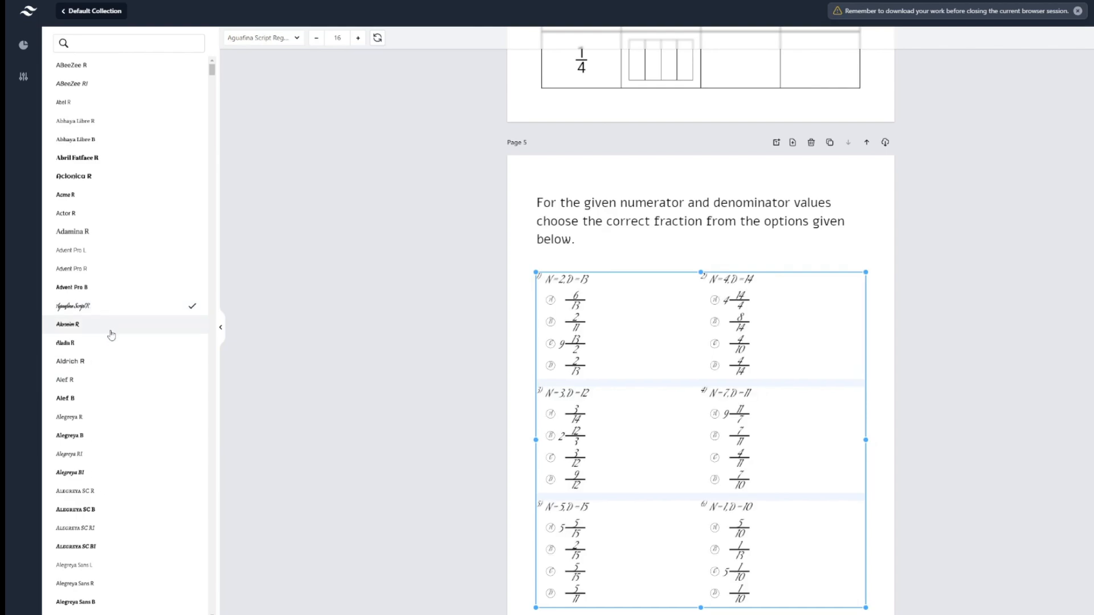
scroll(106, 336, down, 1)
click(90, 368)
scroll(94, 371, down, 2)
click(99, 368)
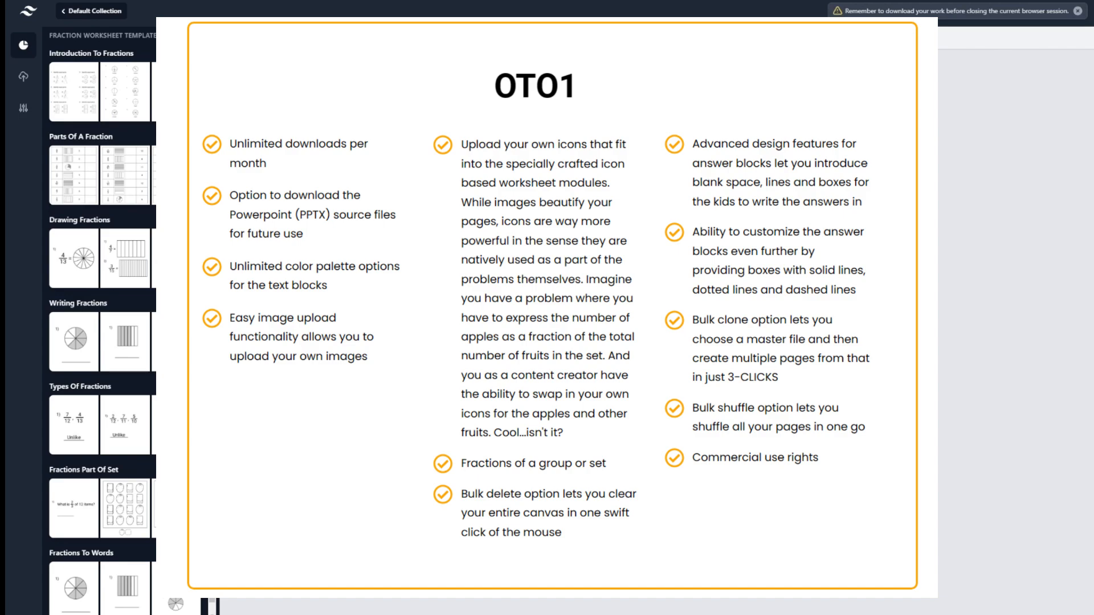
- Add the Fractions Part of Set worksheet with a 16-icon grid and two dashed answer boxes to the empty page 1
scroll(100, 319, down, 1)
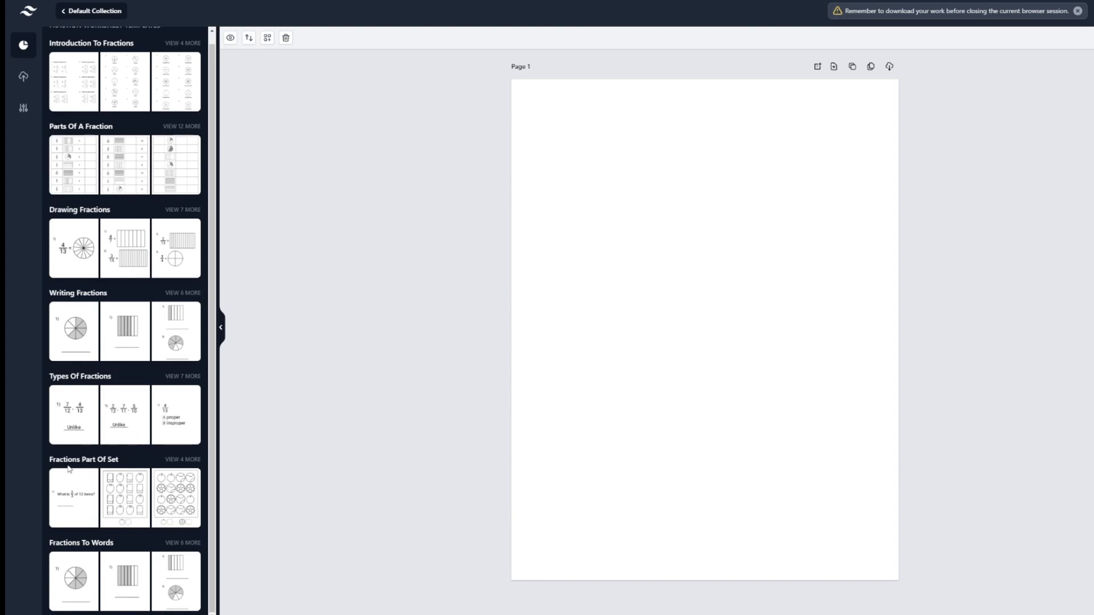
click(186, 460)
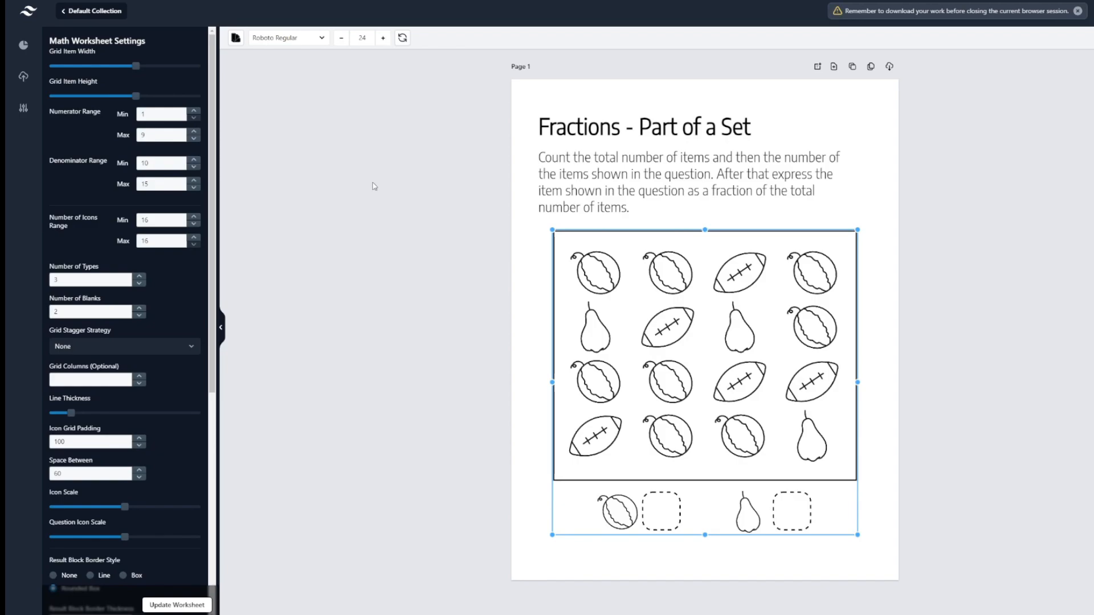
click(373, 186)
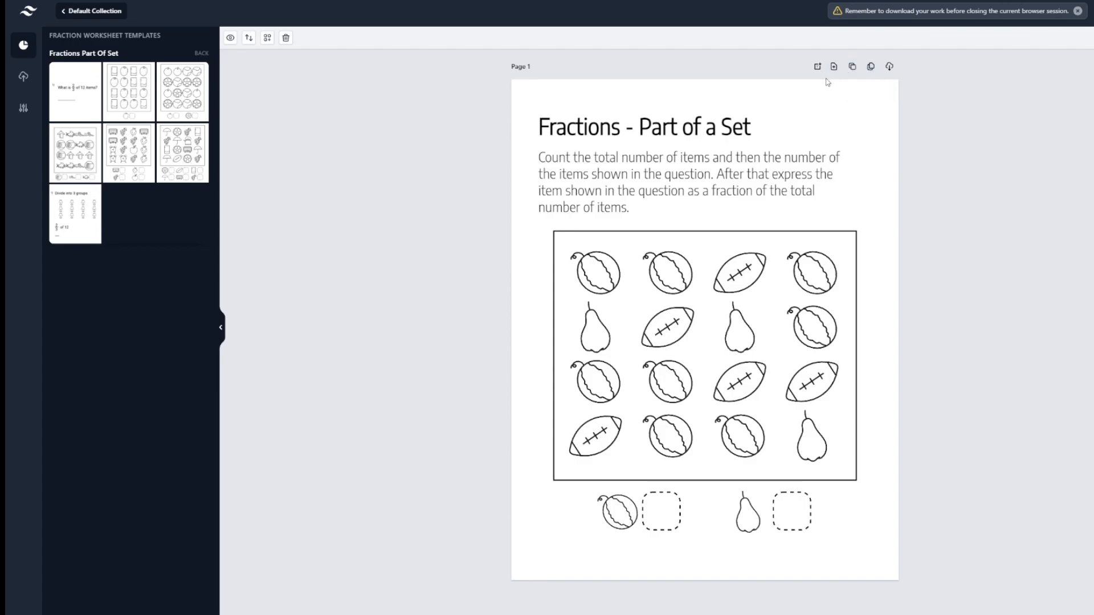
- Bulk clone the Part of a Set page 10 times
click(870, 67)
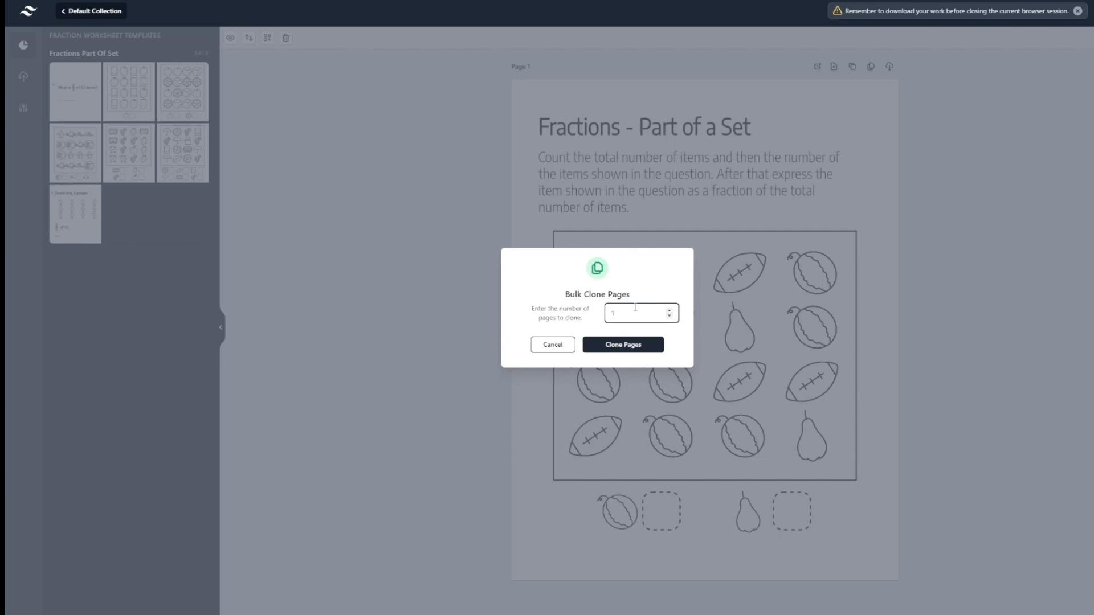
text(0)
click(627, 344)
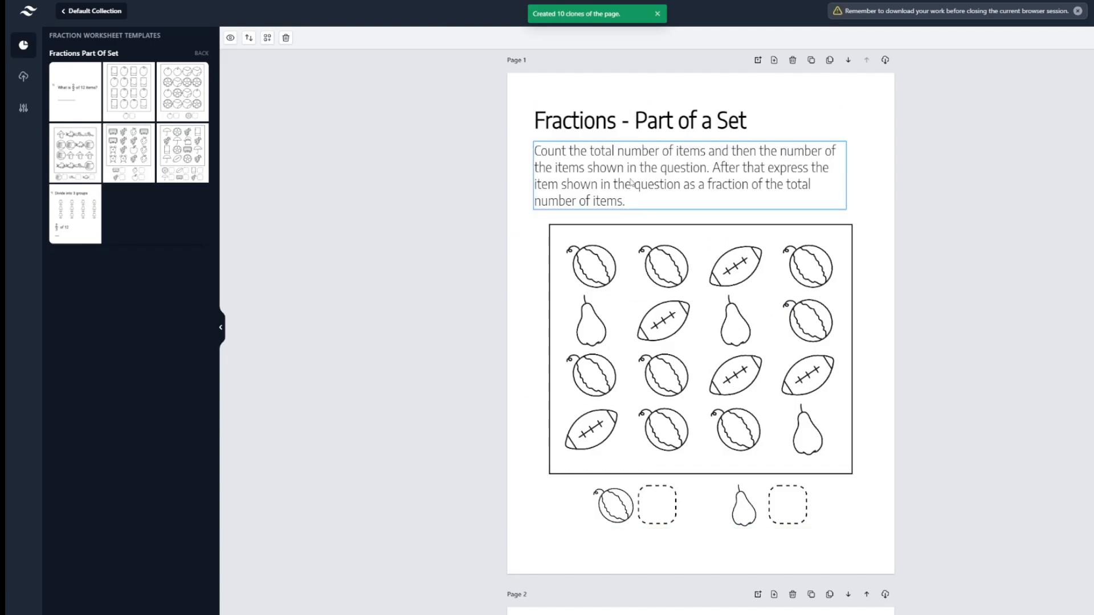
- Review the cloned Part of a Set pages through page 11, checking the icon combinations in each exercise
scroll(638, 256, down, 10)
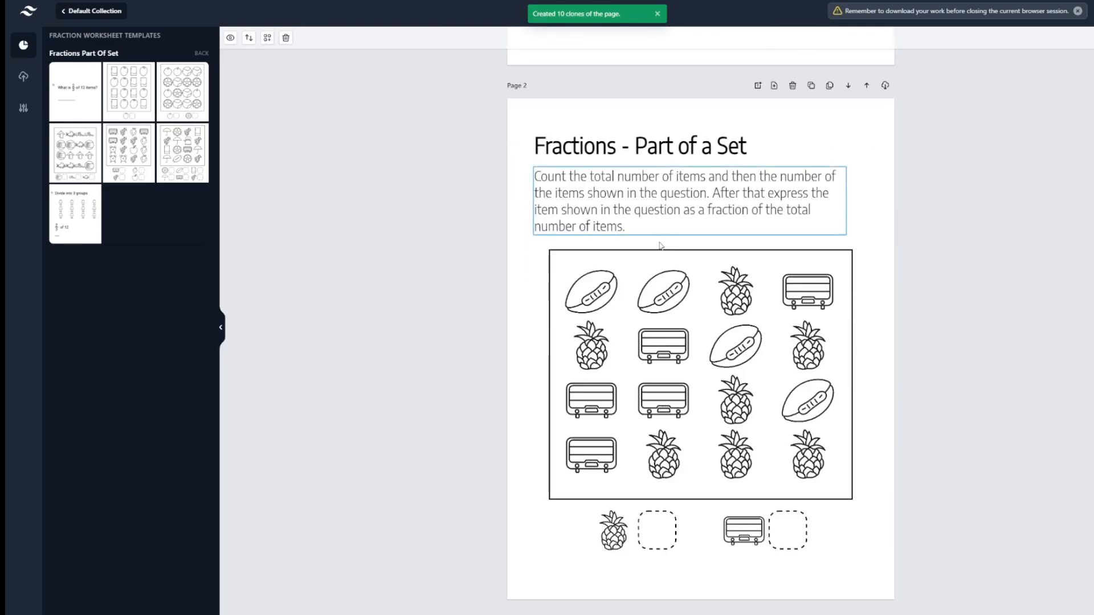
scroll(658, 255, down, 8)
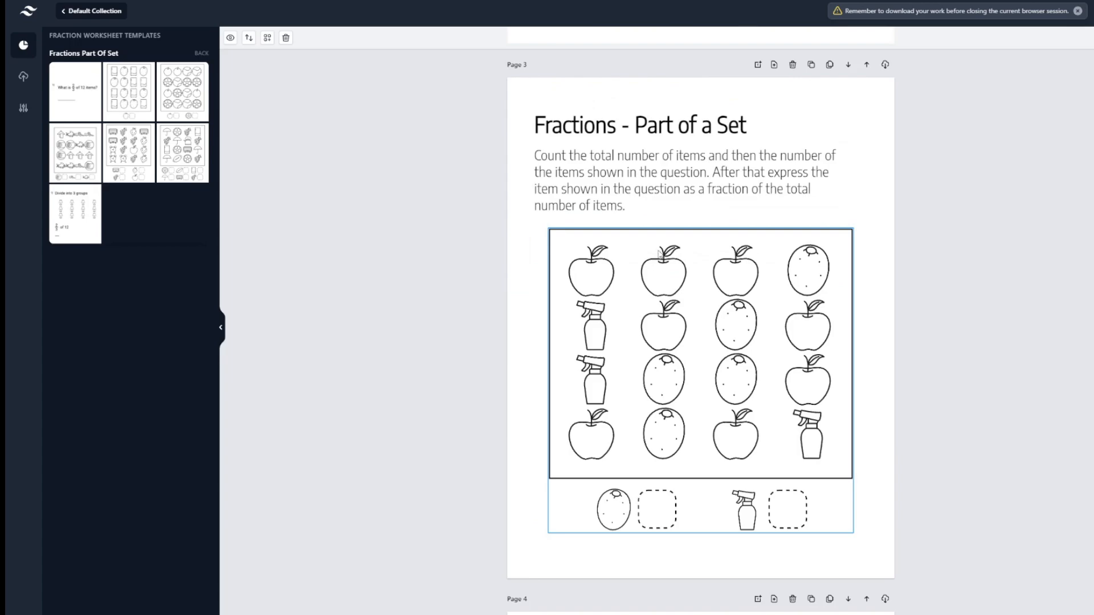
scroll(659, 256, down, 13)
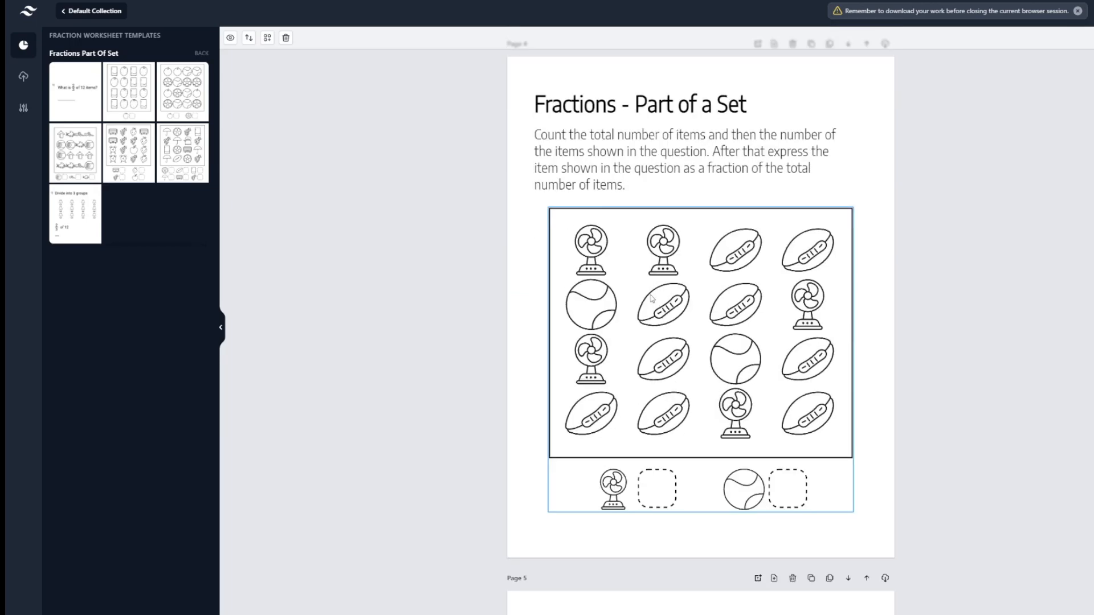
scroll(648, 307, down, 14)
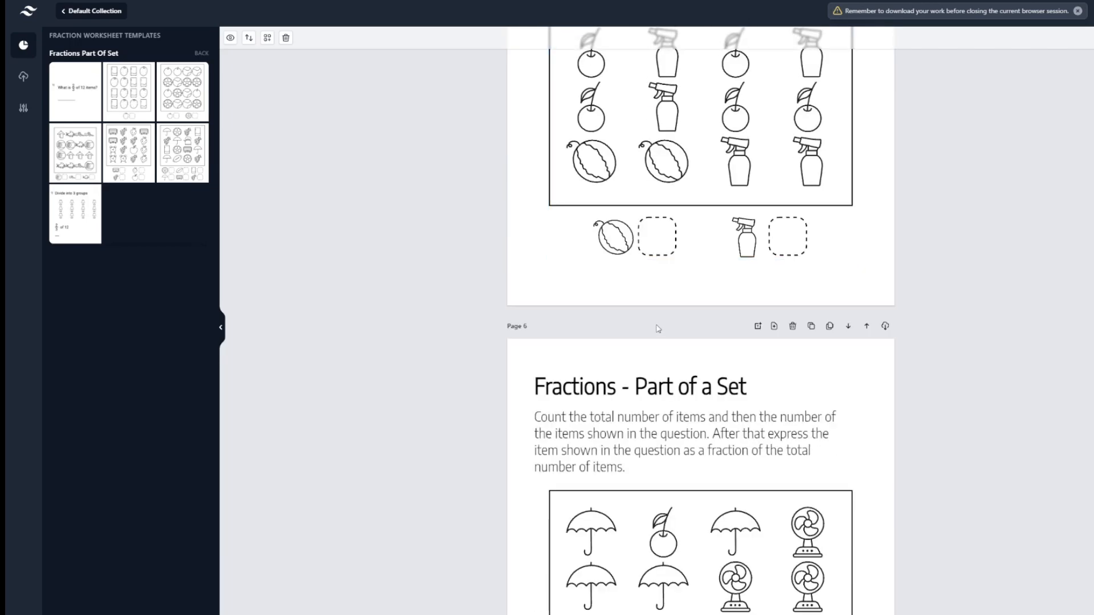
scroll(714, 350, down, 20)
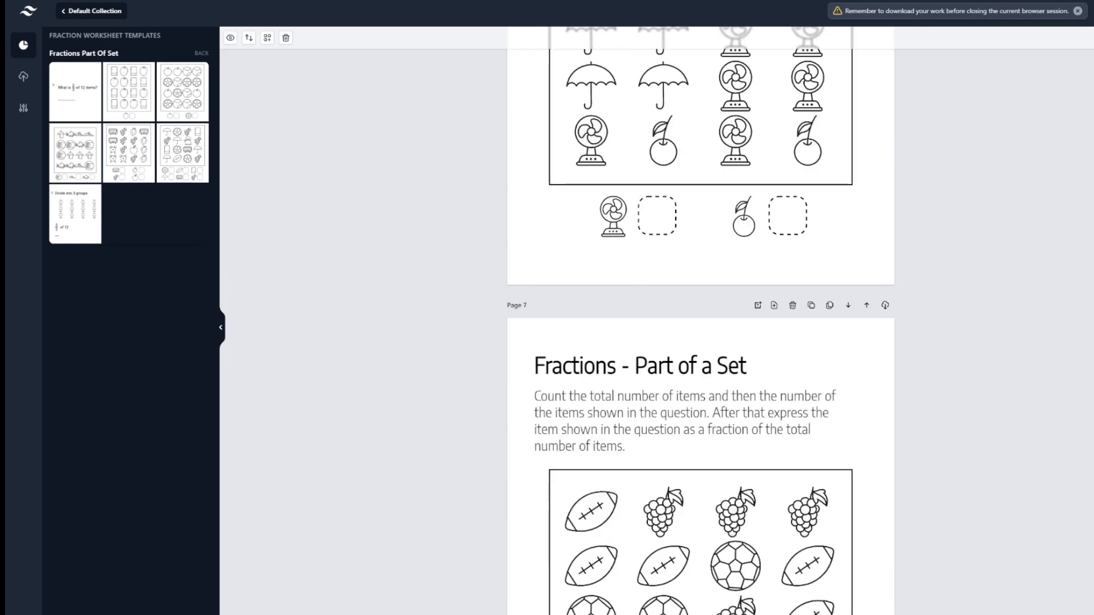
scroll(825, 316, down, 20)
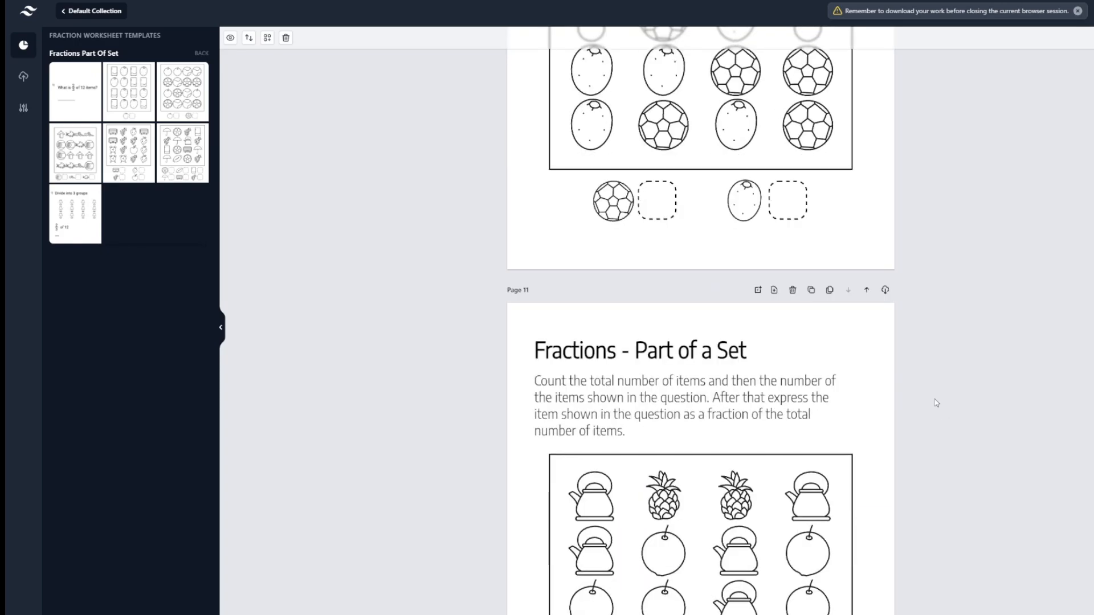
scroll(825, 316, down, 4)
scroll(800, 270, up, 2)
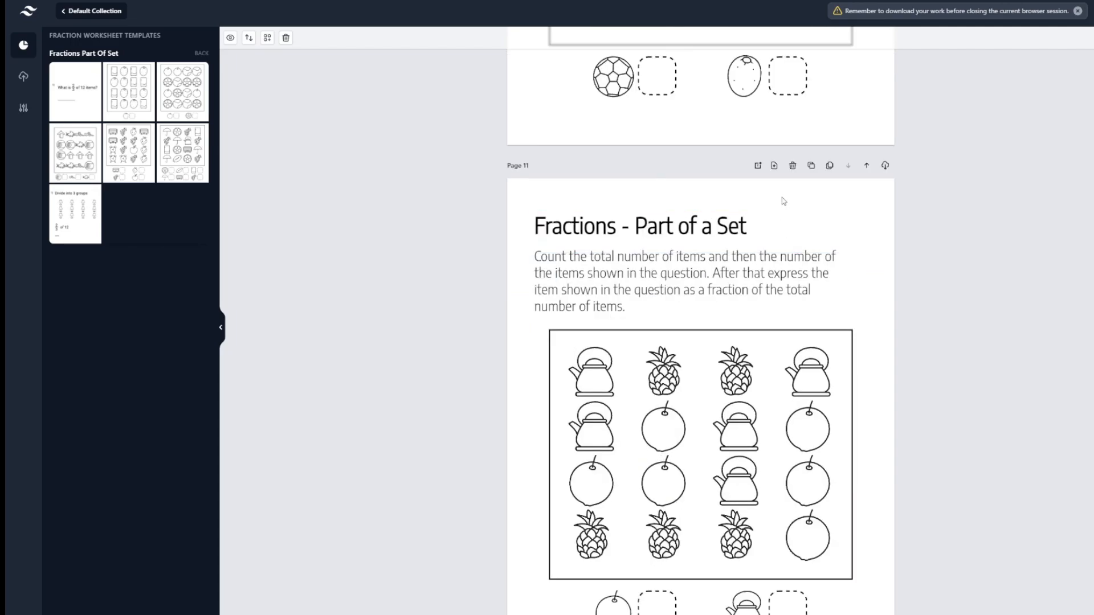
- Add a blank page after page 11 and fill it with the Parts of a Fraction table worksheet that leaves the numerators blank
click(774, 169)
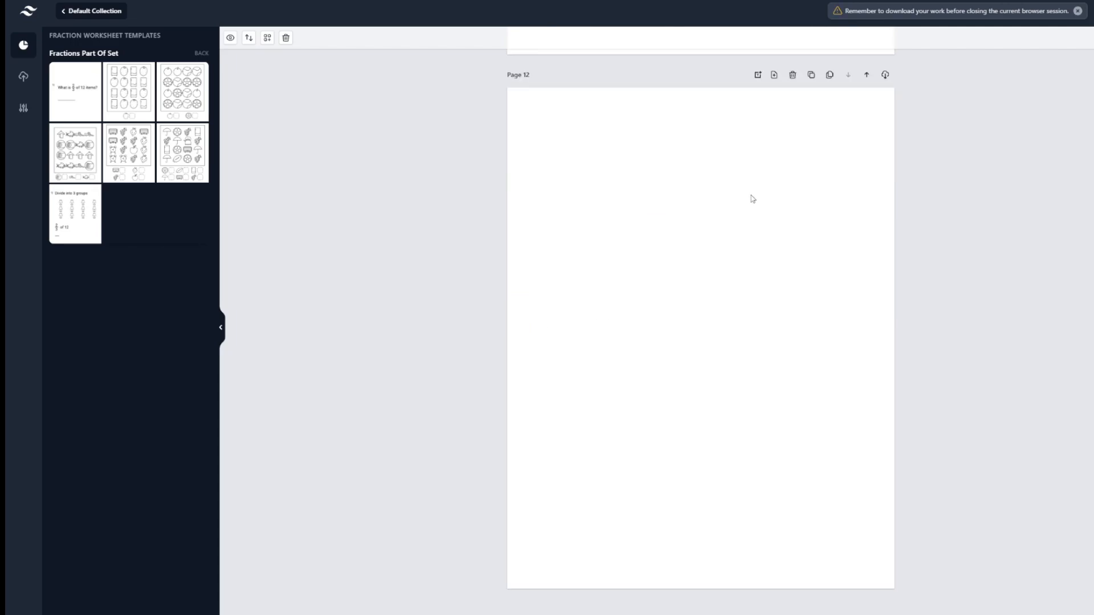
click(201, 55)
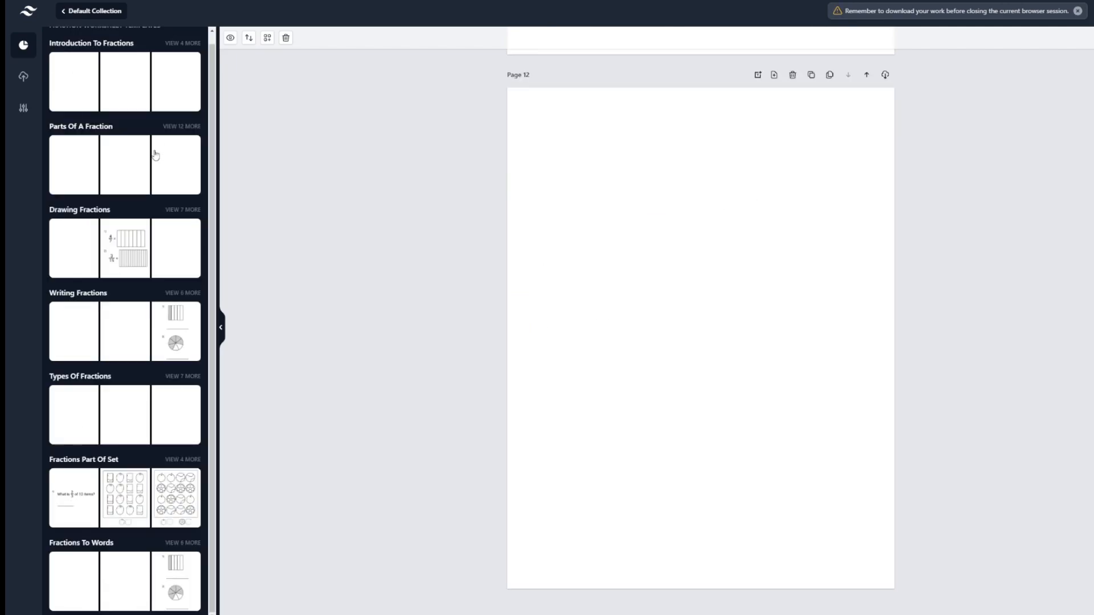
click(182, 127)
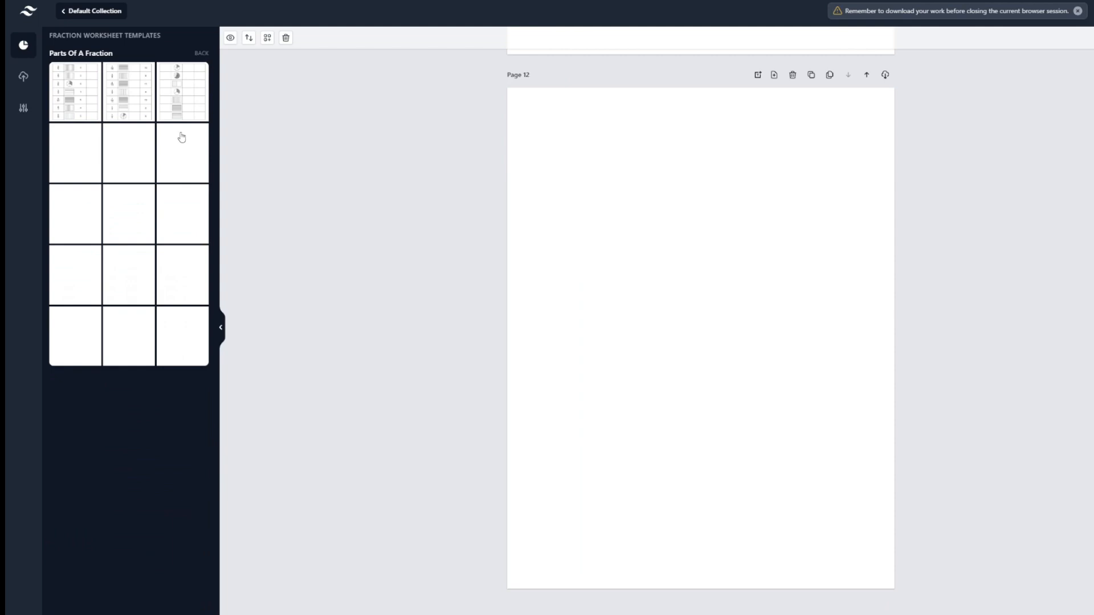
click(142, 103)
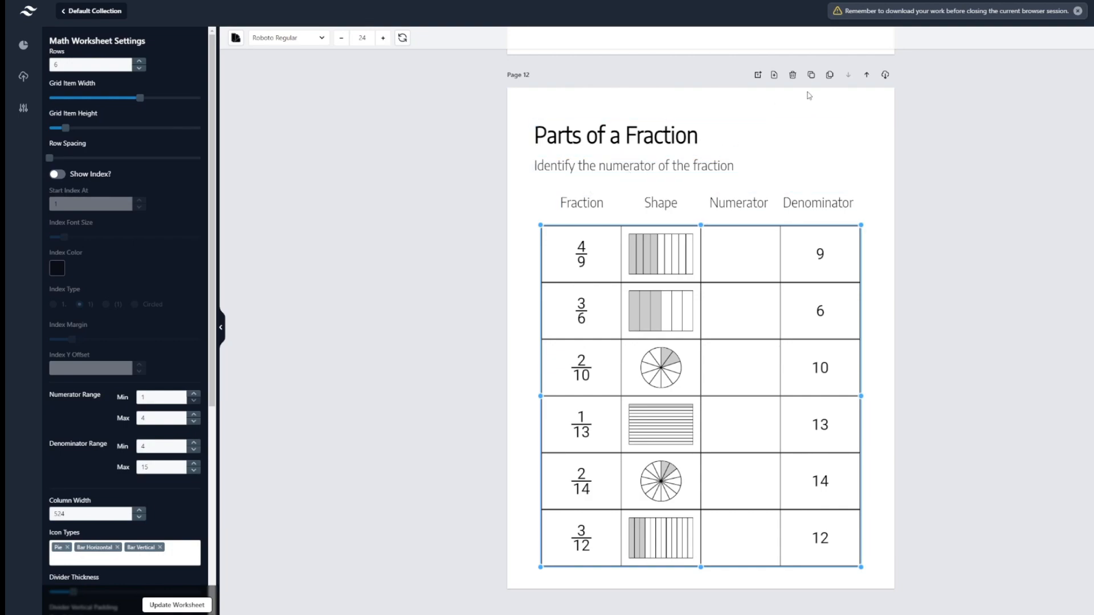
- Bulk clone the Parts of a Fraction page 8 times
click(829, 76)
key(BackSpace)
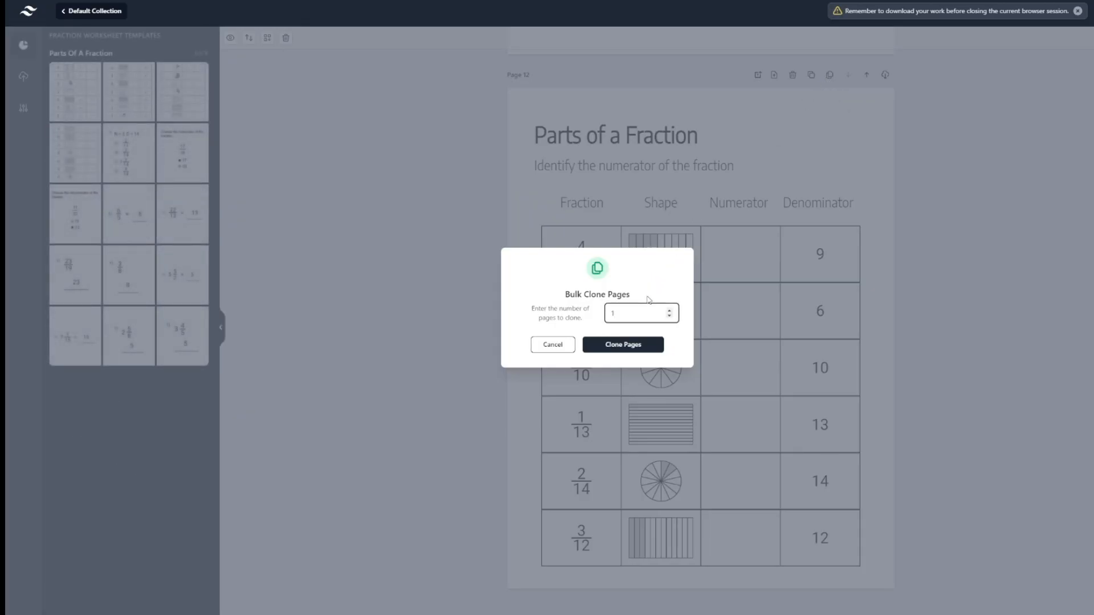
text(8)
click(640, 344)
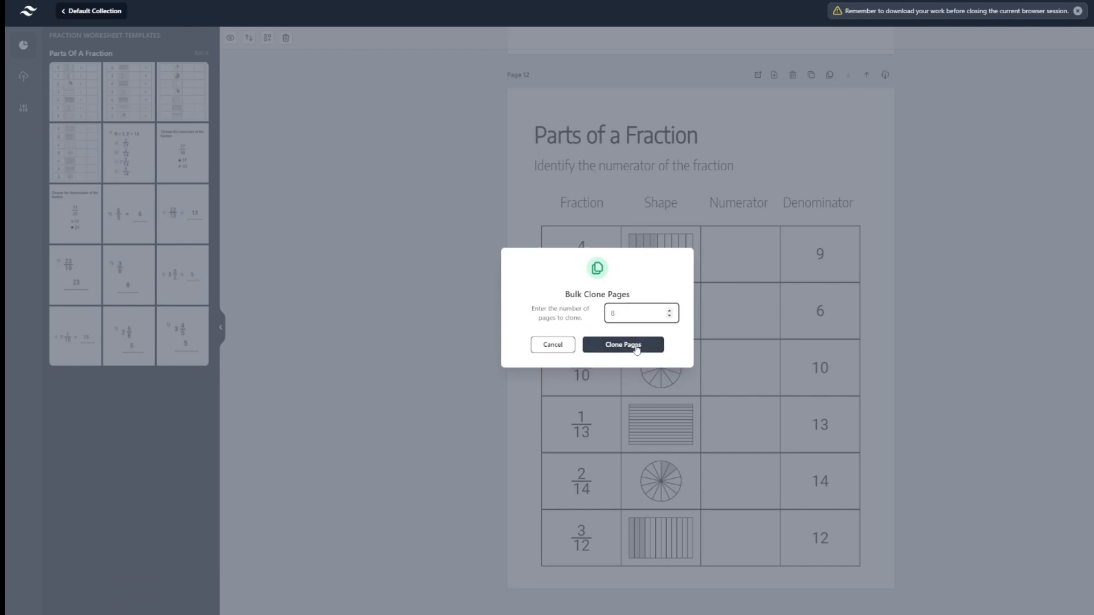
- Clone the Parts of a Fraction pages 15 and 17 and the Part of a Set page 1 once each
scroll(738, 272, down, 2)
scroll(738, 273, down, 10)
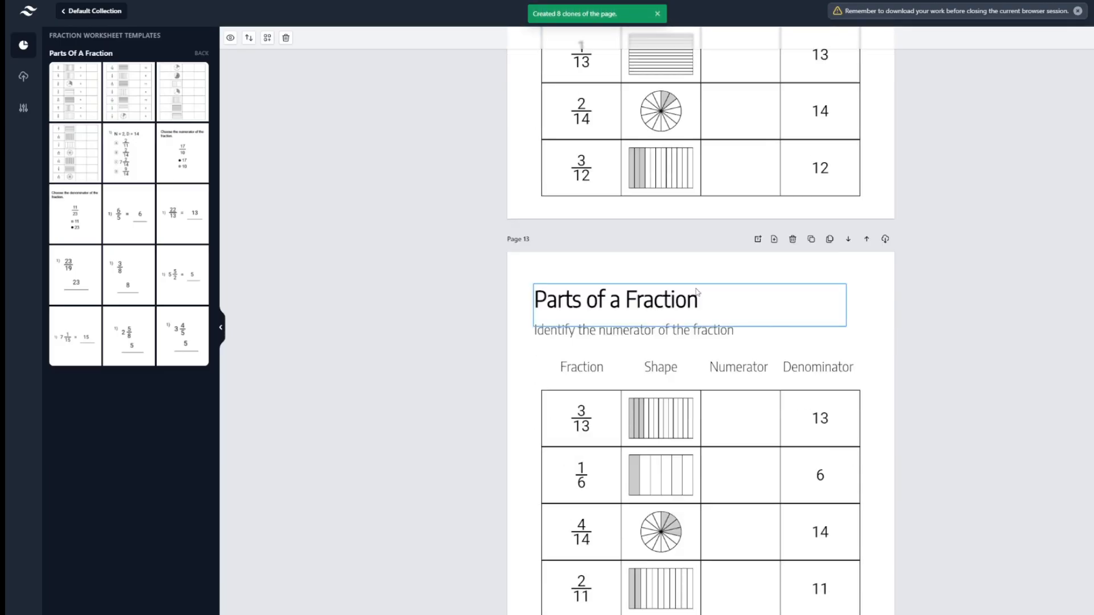
scroll(689, 293, down, 6)
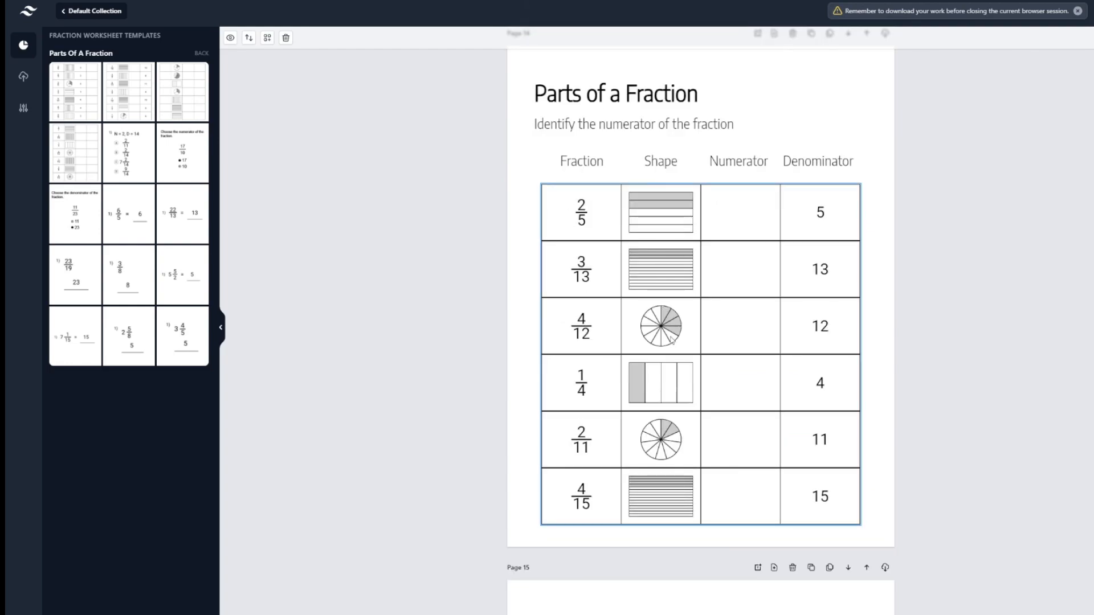
scroll(671, 340, up, 7)
scroll(671, 340, down, 11)
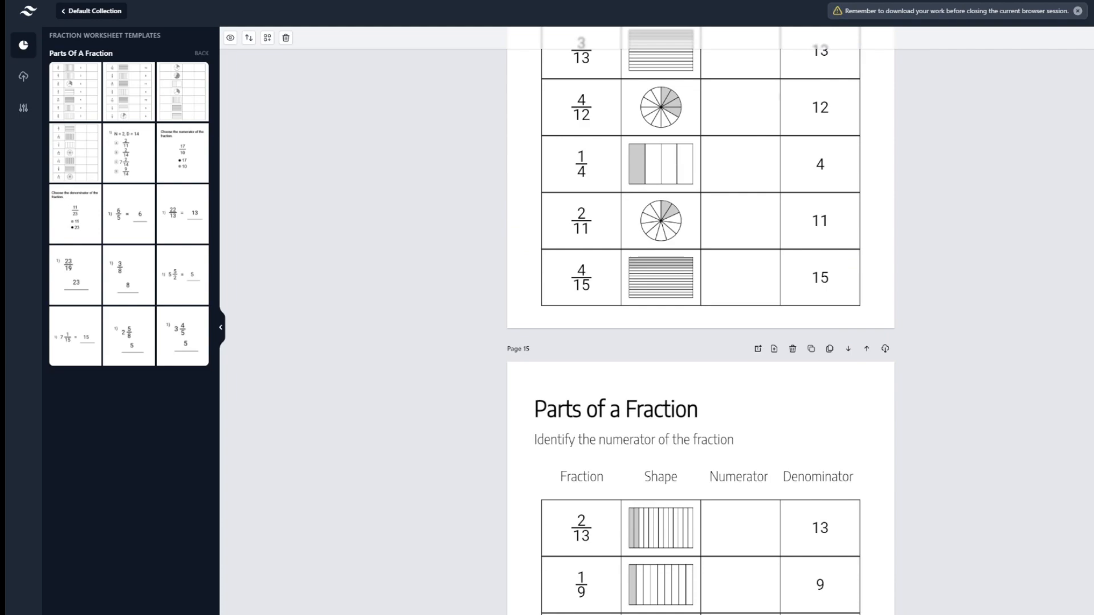
scroll(832, 360, down, 2)
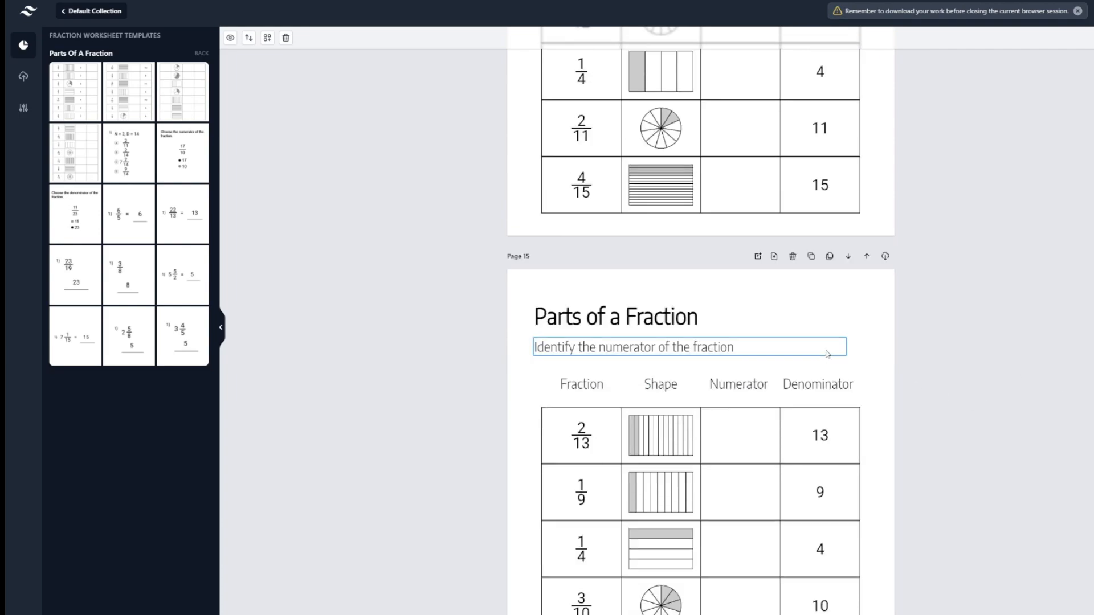
click(812, 257)
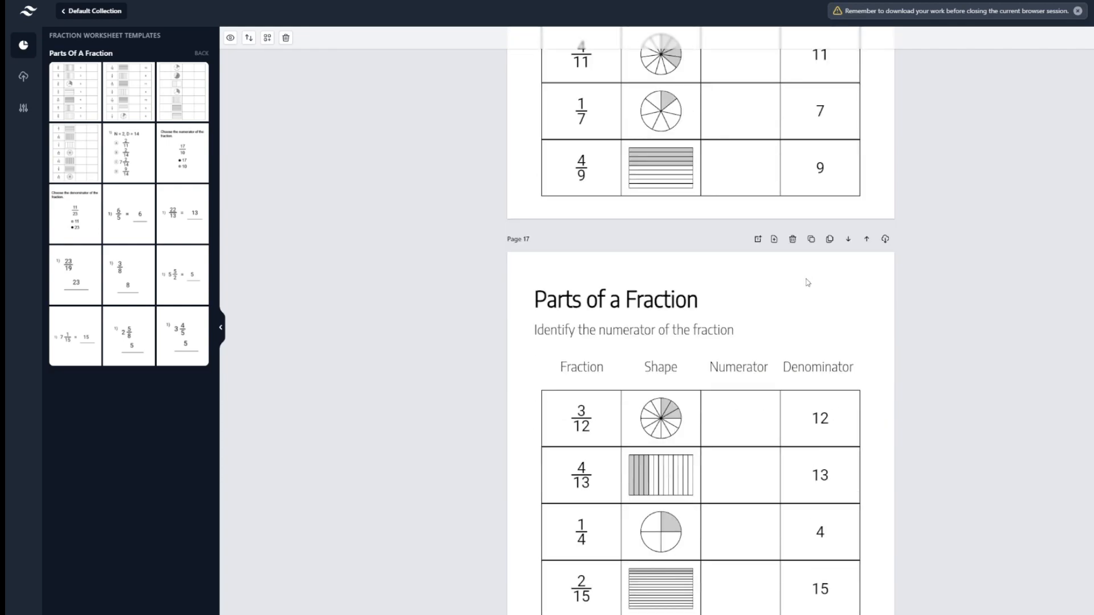
click(809, 244)
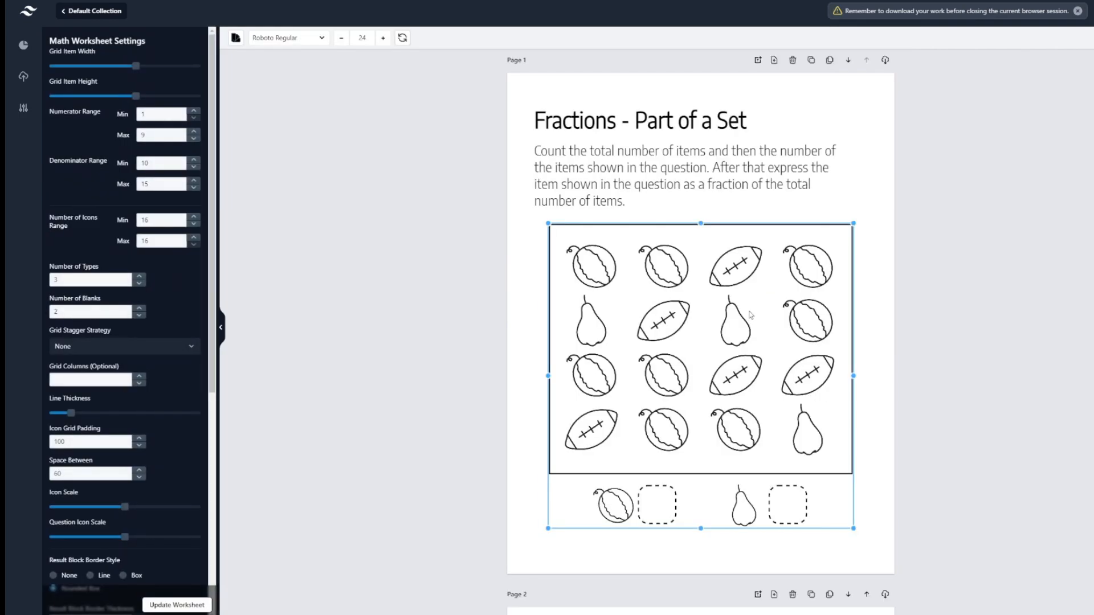
click(809, 61)
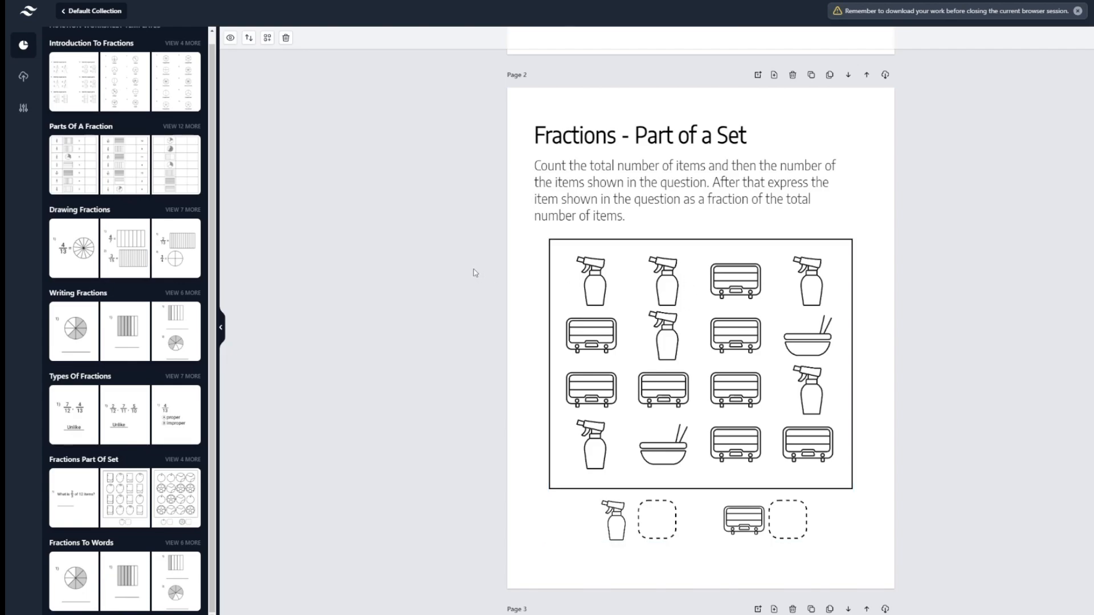
- Upload the curved black arrow image and place it on page 2 near the upper-right corner of the icon grid
click(621, 305)
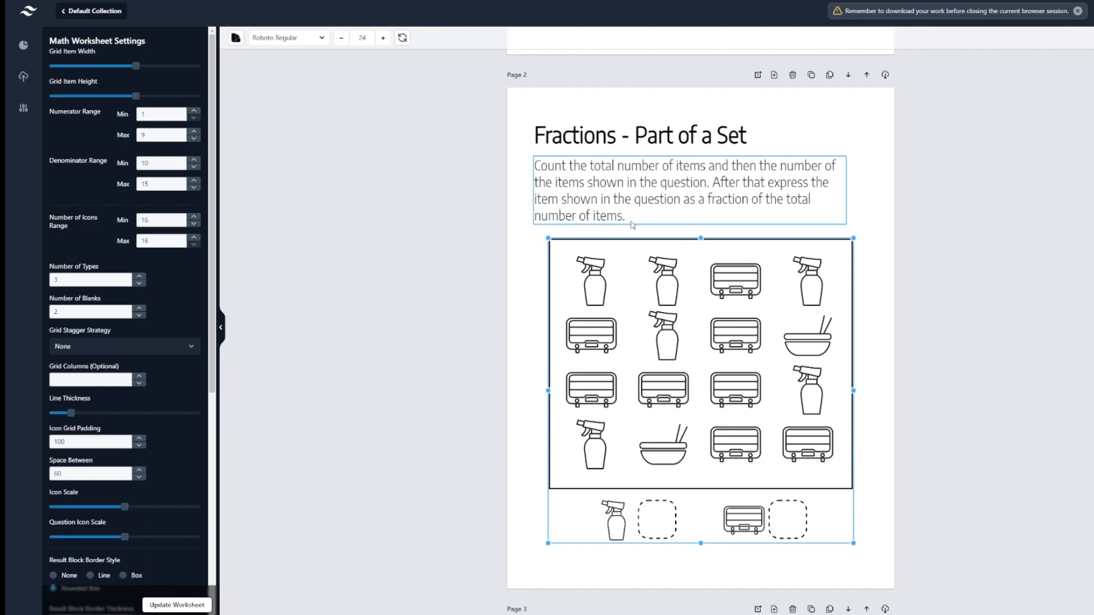
click(222, 326)
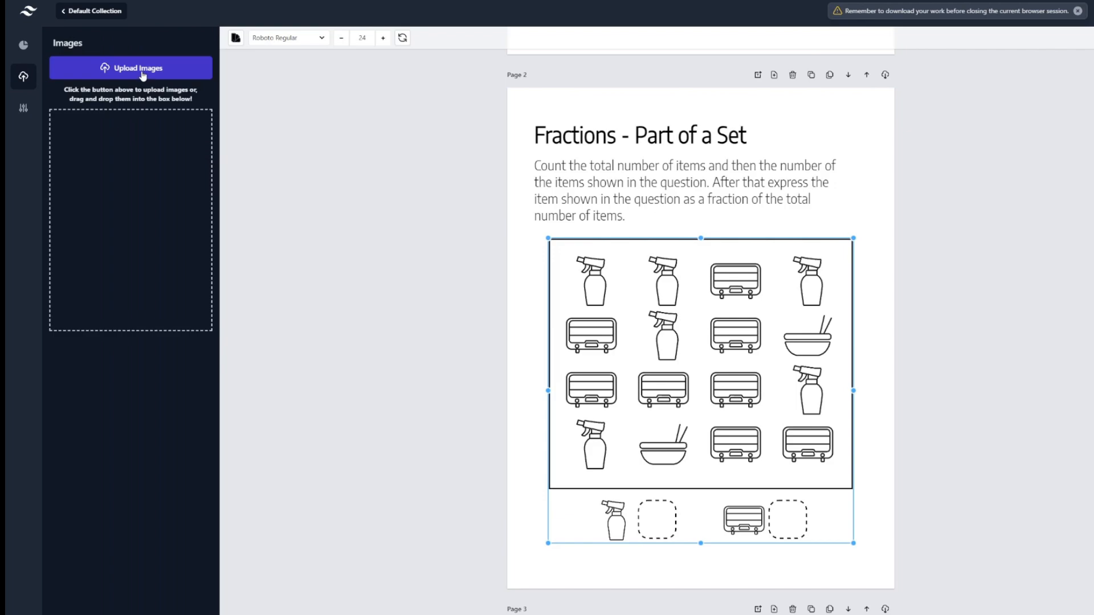
click(144, 74)
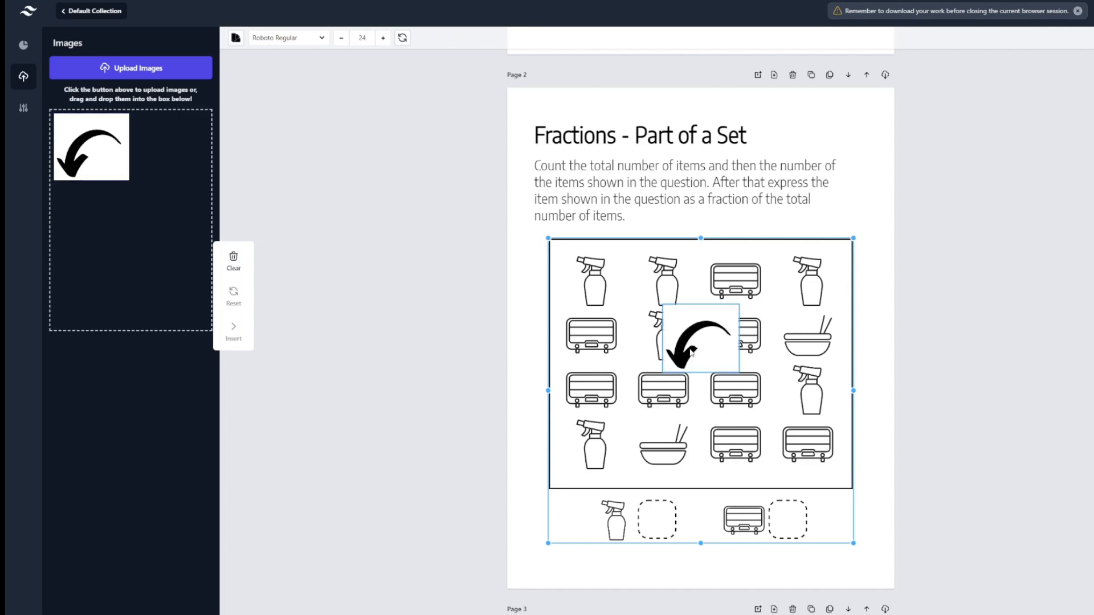
drag(690, 349, 805, 240)
- Shrink page 2's icon grid to about three quarters of its width, then enlarge the arrow and position it beside the grid's upper-right corner
drag(702, 370, 694, 373)
drag(846, 241, 769, 318)
drag(734, 348, 728, 292)
drag(788, 252, 775, 300)
drag(842, 244, 859, 227)
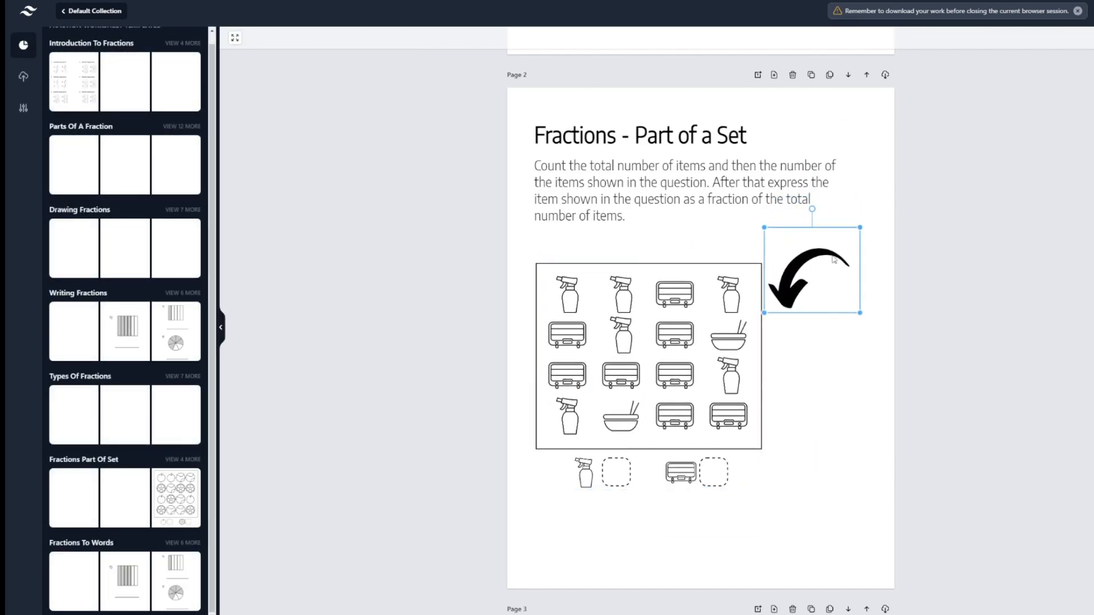
drag(820, 278, 833, 273)
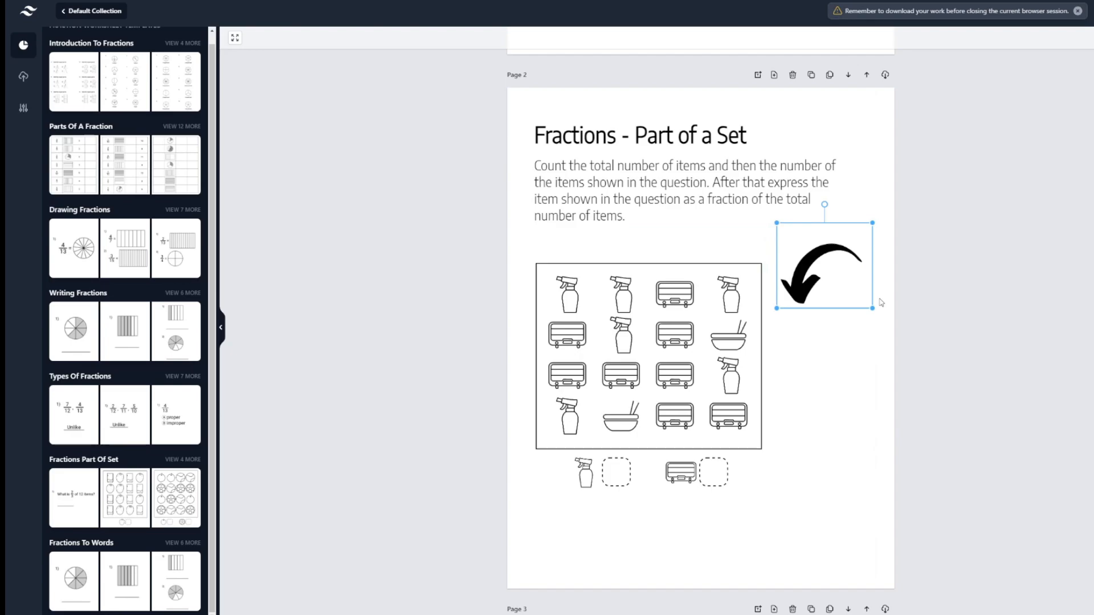
- Regenerate the data of page 1's Part of a Set worksheet repeatedly to obtain a full grid of balls, mangoes and pears
click(564, 304)
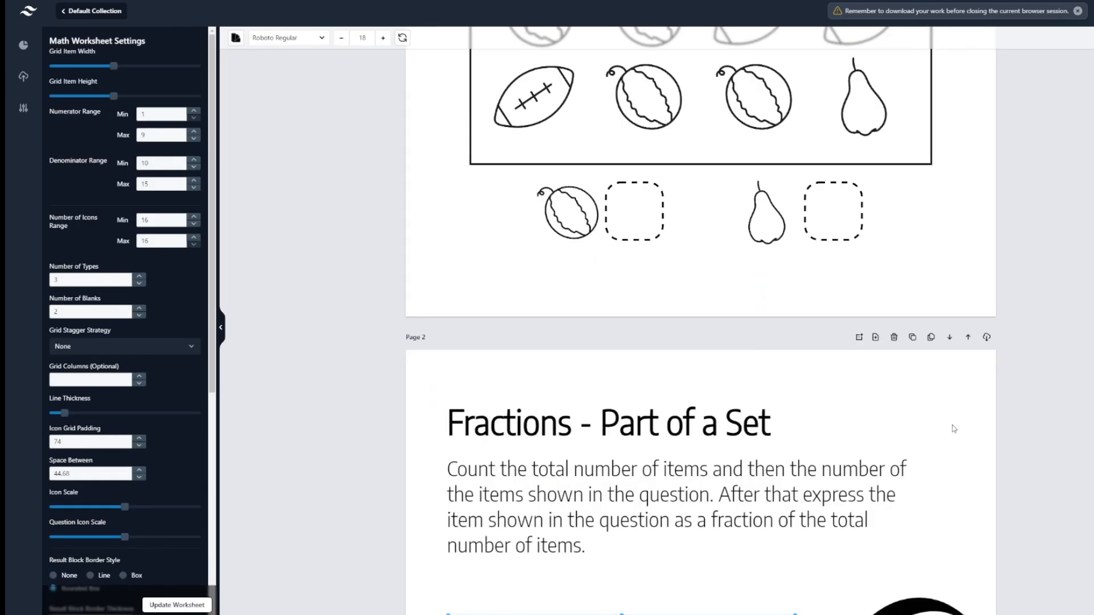
scroll(794, 352, up, 6)
click(720, 336)
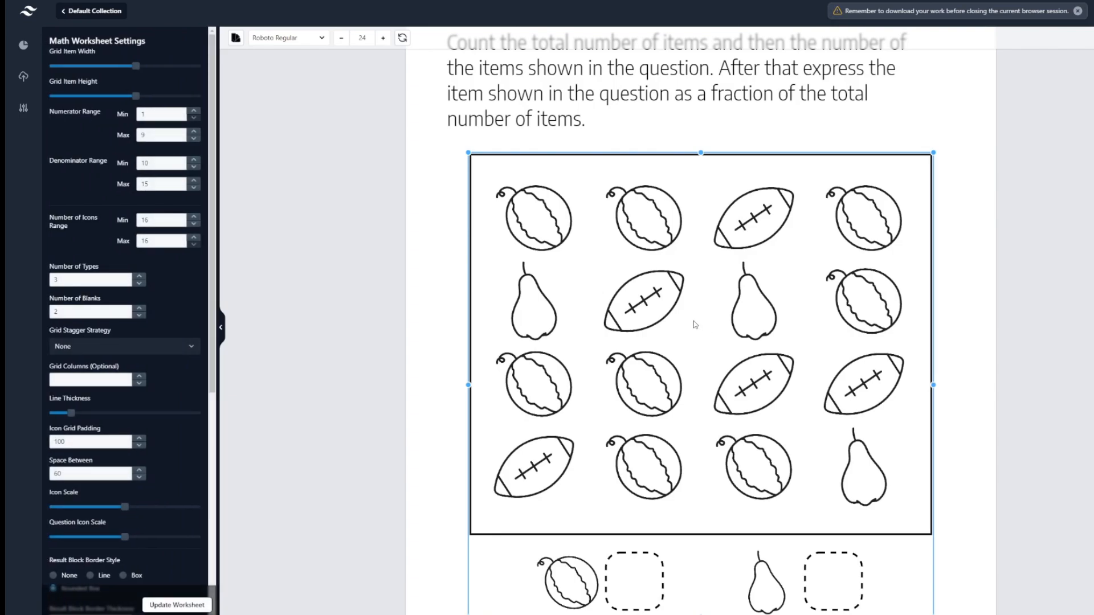
scroll(697, 322, up, 2)
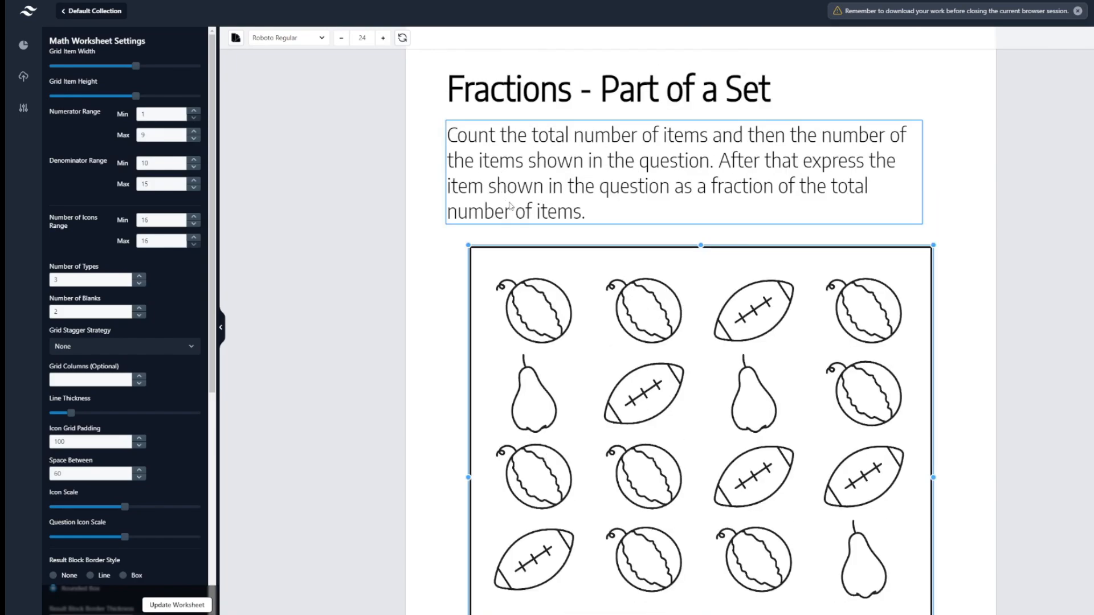
click(402, 40)
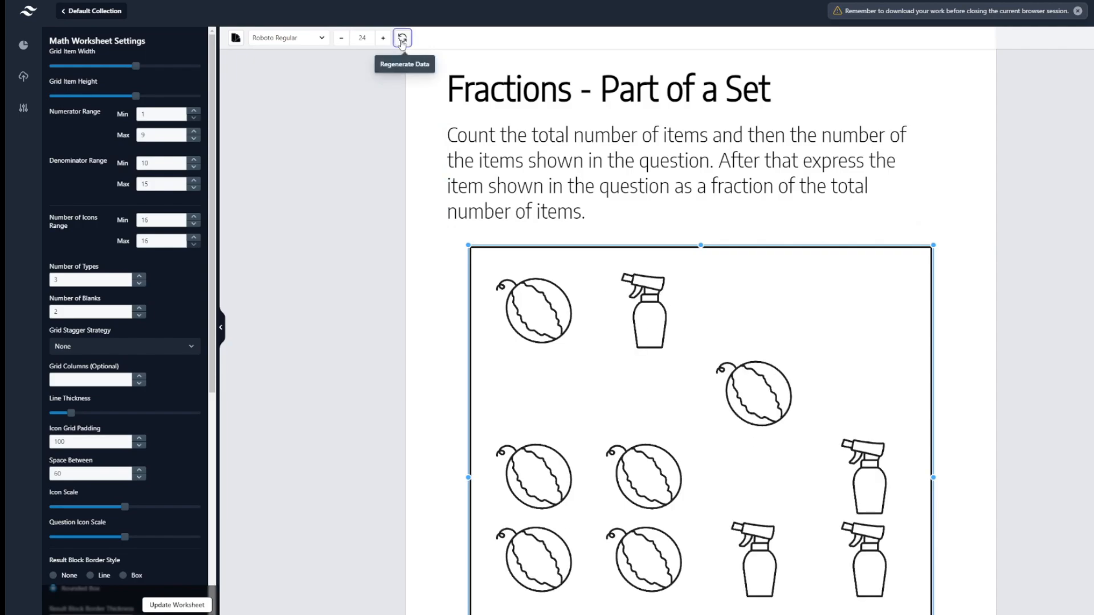
click(402, 40)
click(402, 39)
click(402, 39)
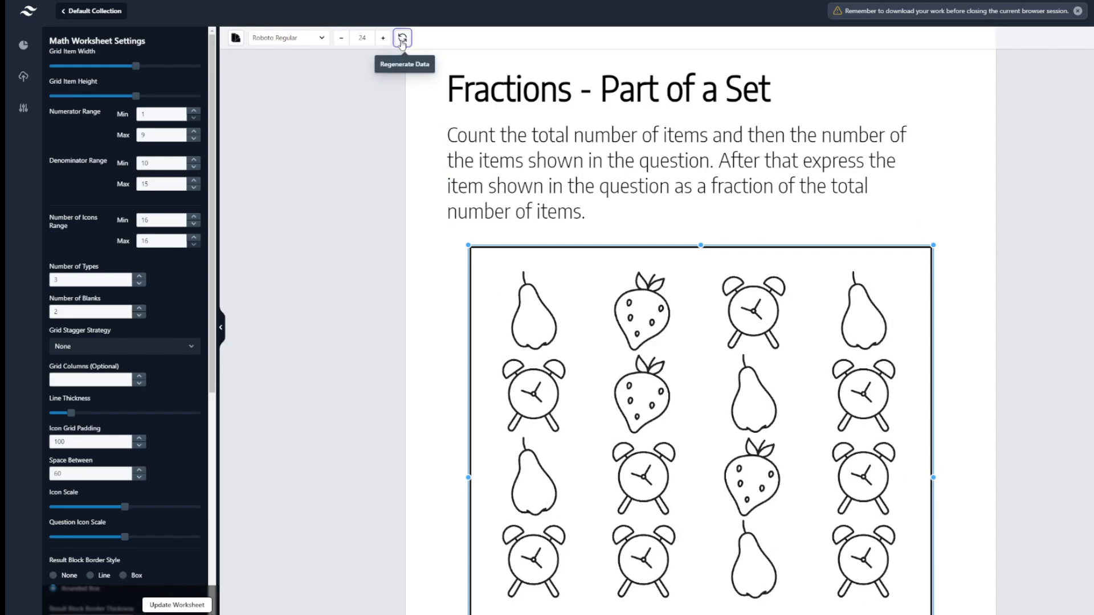
click(402, 40)
scroll(549, 231, down, 1)
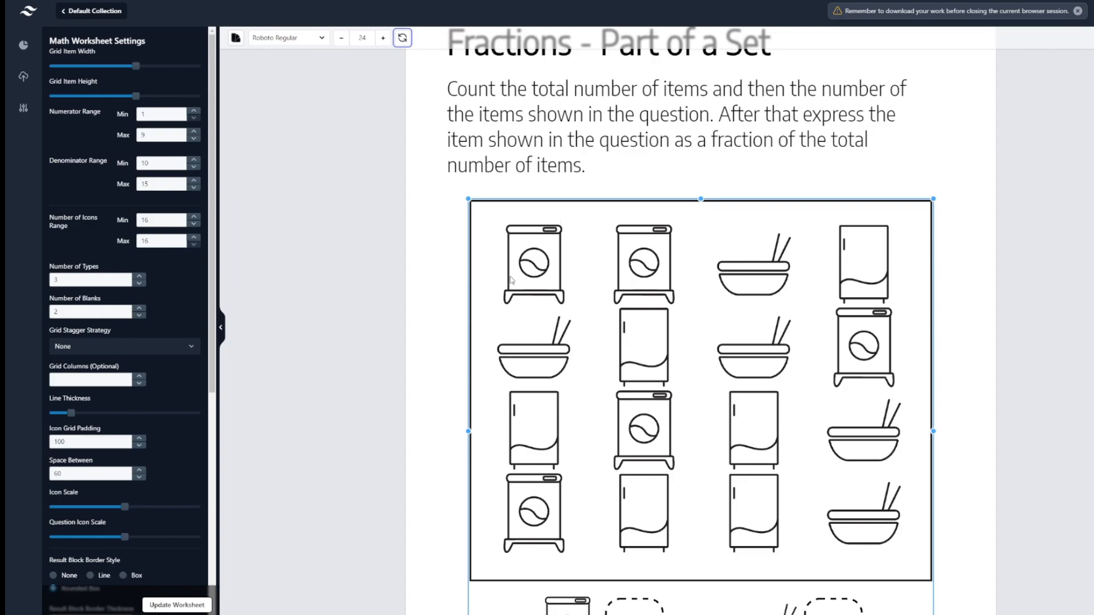
click(401, 46)
click(401, 46)
click(401, 46)
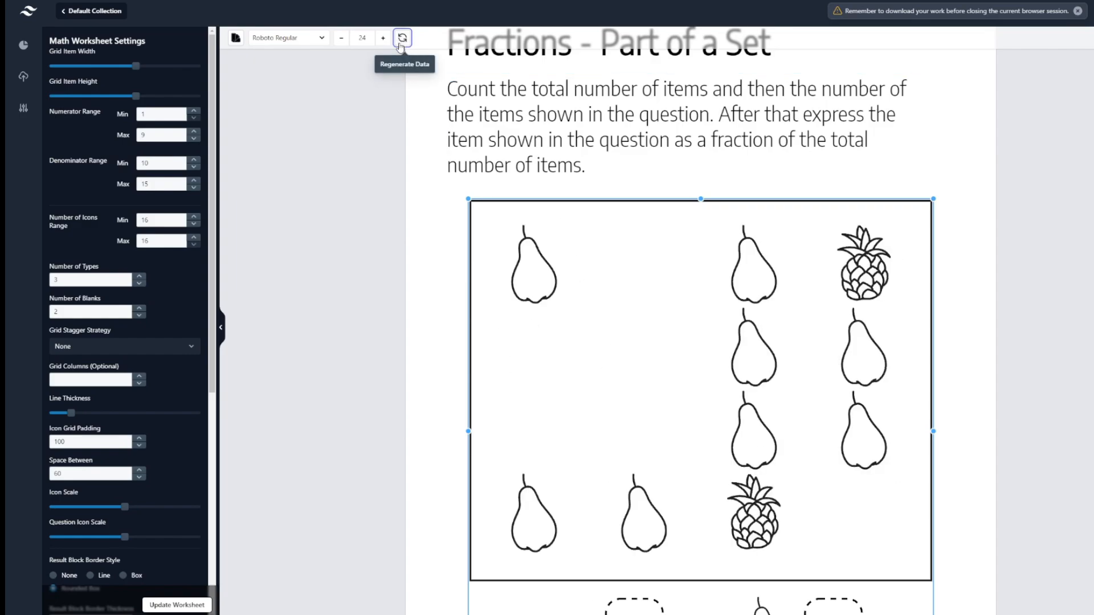
click(401, 39)
click(401, 38)
click(401, 38)
scroll(501, 174, down, 1)
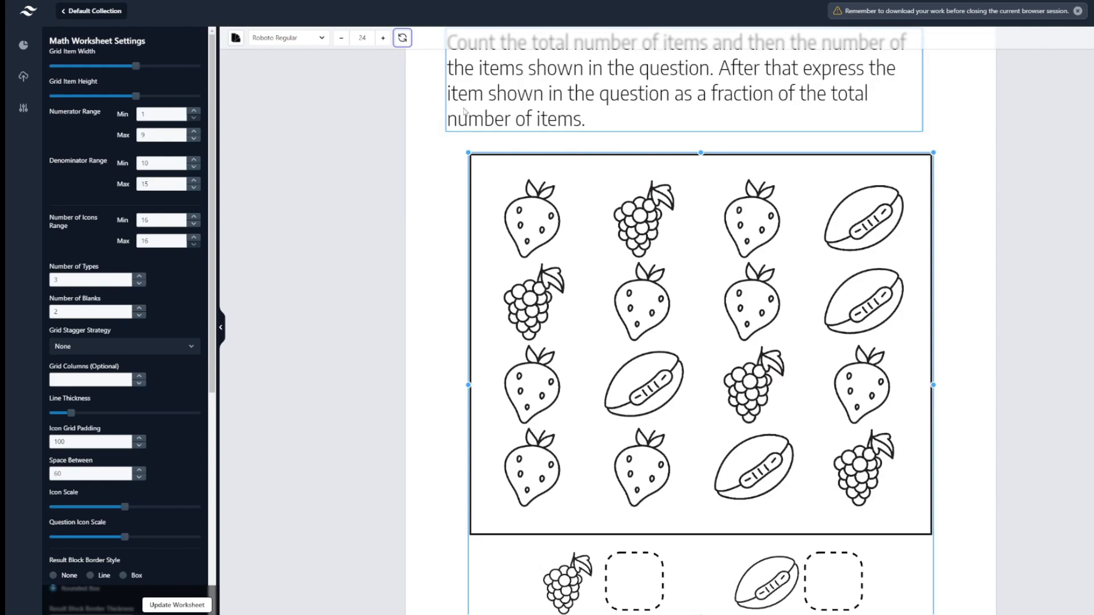
click(402, 39)
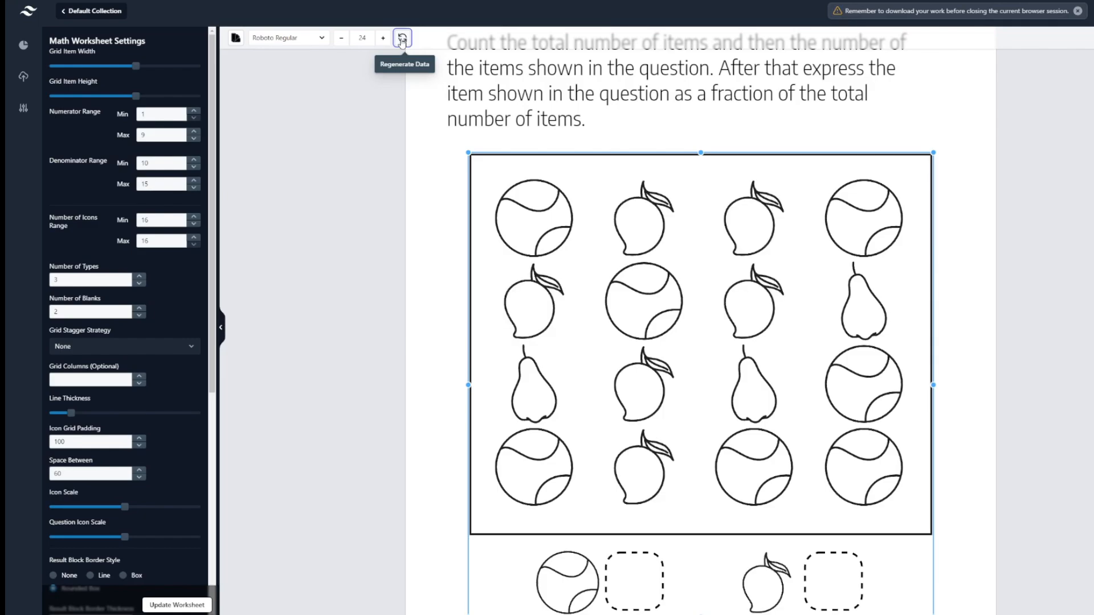
- Turn on Show Solution for page 1's ball-and-mango worksheet, update it, and deselect it
scroll(273, 257, down, 1)
scroll(154, 399, down, 6)
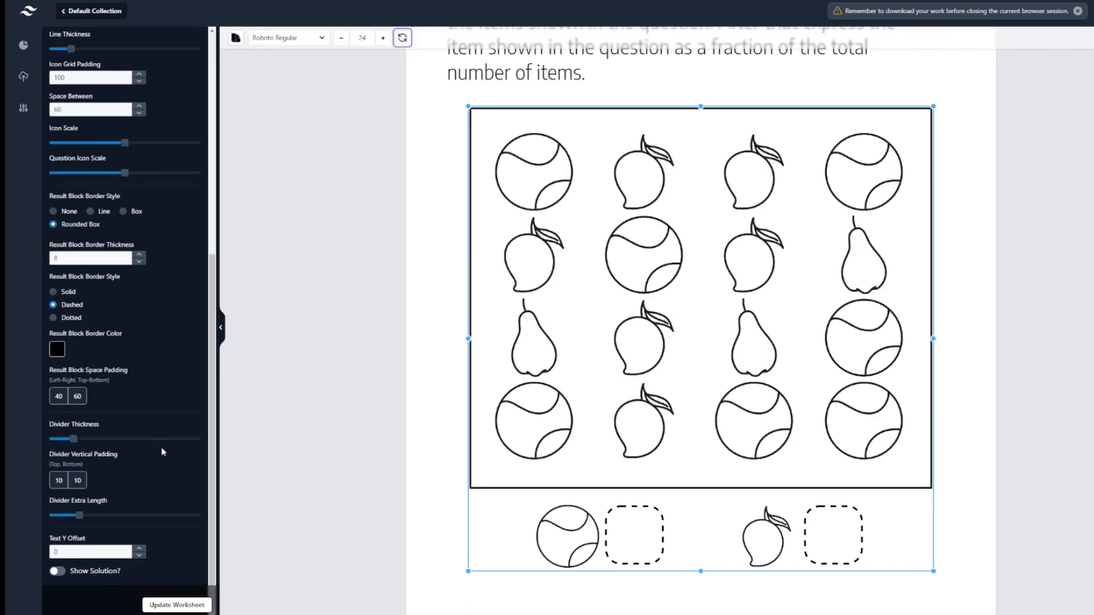
click(55, 571)
click(166, 605)
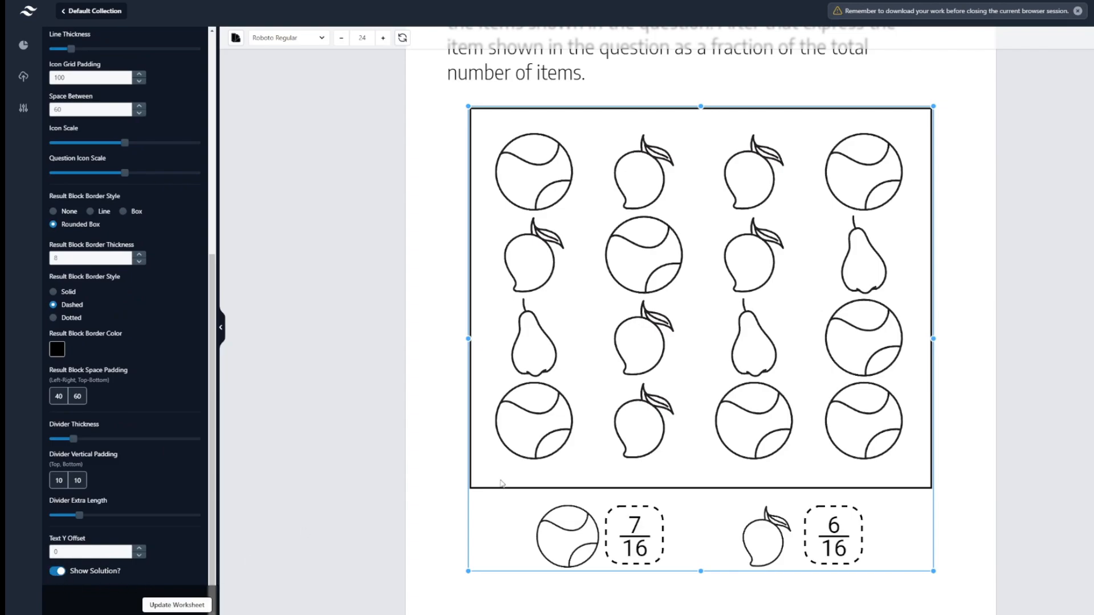
click(426, 196)
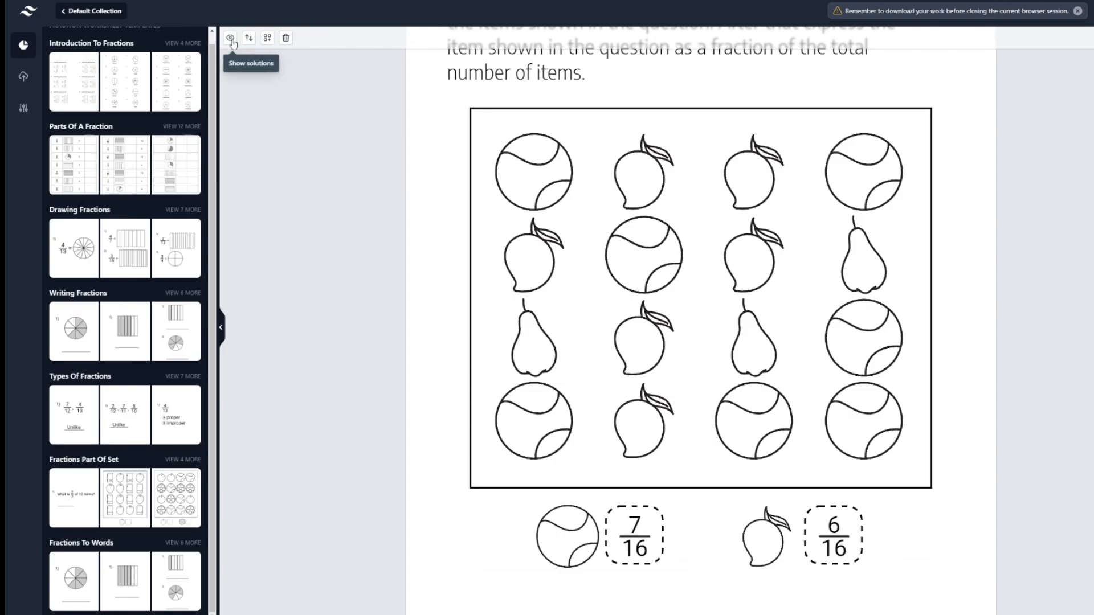
- Generate the solutions page covering all worksheets, check it at the workbook's end, and start the workbook download
click(230, 39)
click(633, 368)
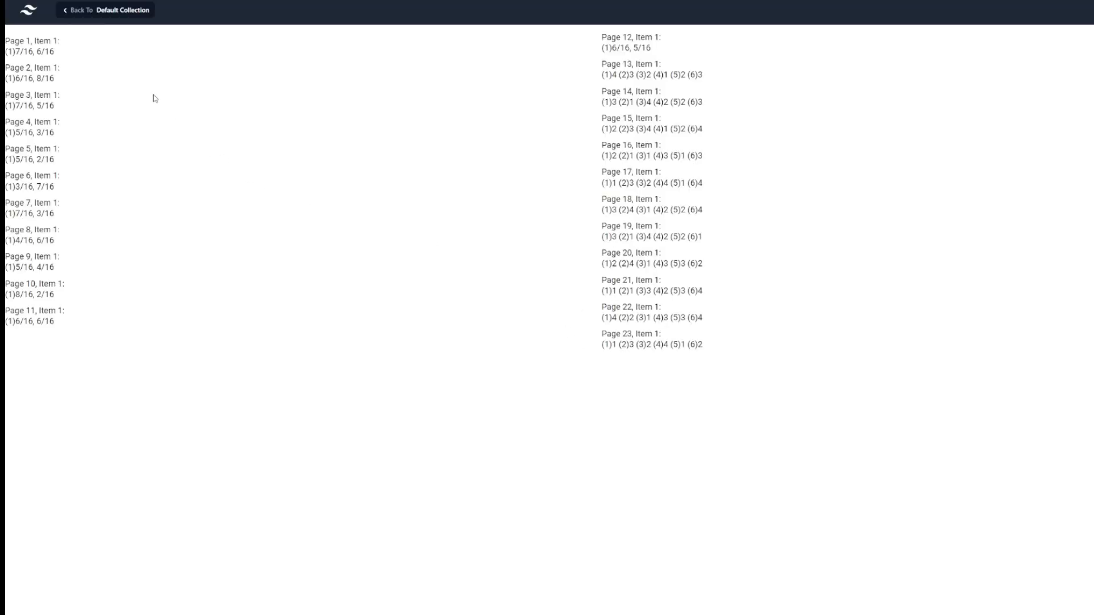
click(67, 12)
scroll(701, 330, down, 20)
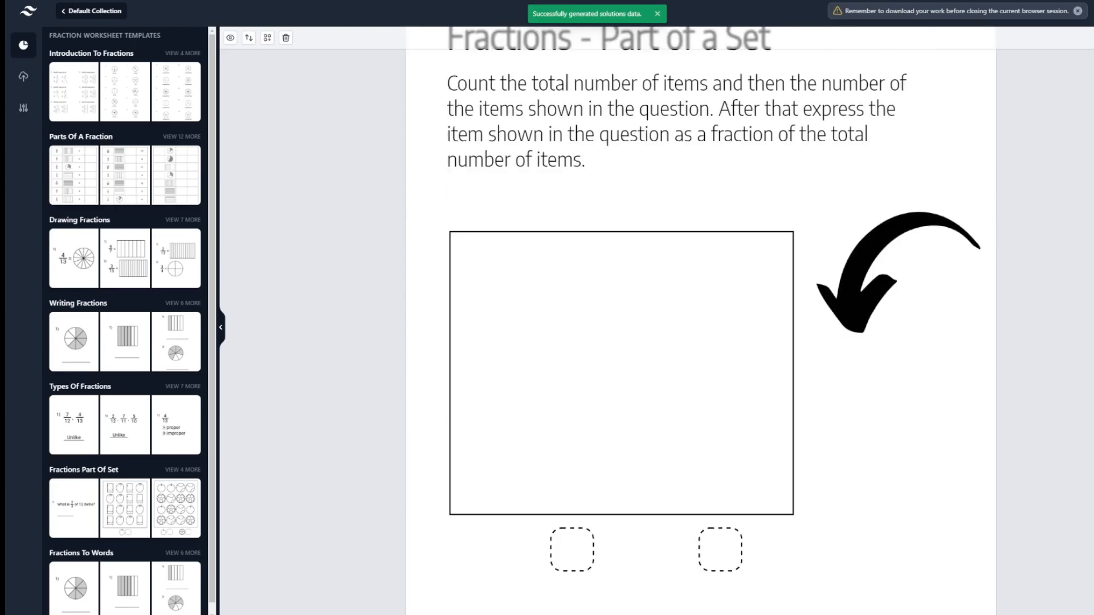
scroll(701, 330, down, 2)
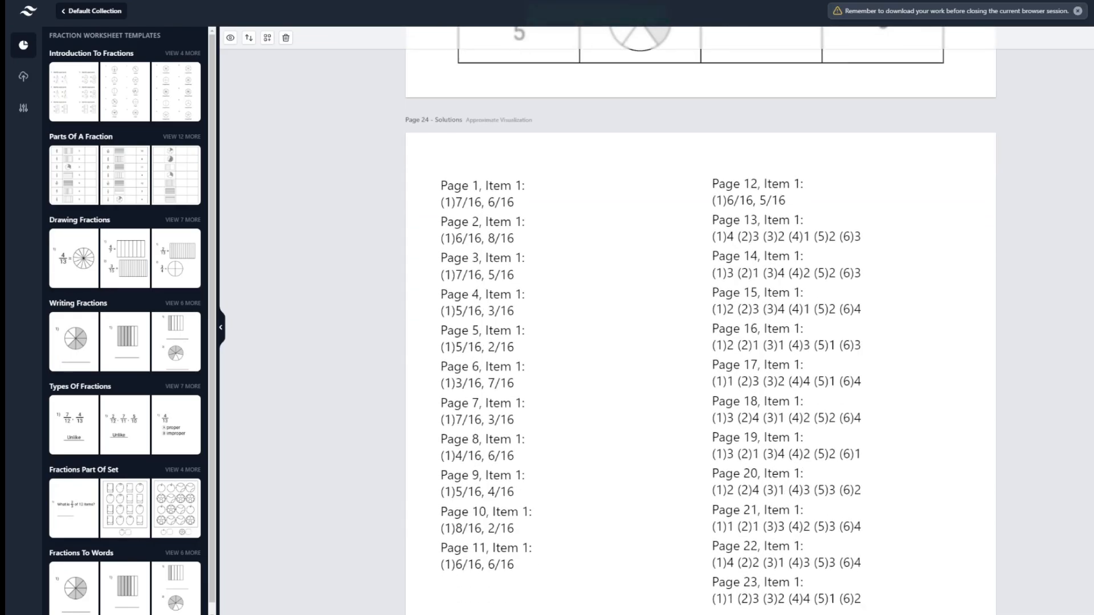
scroll(700, 320, up, 20)
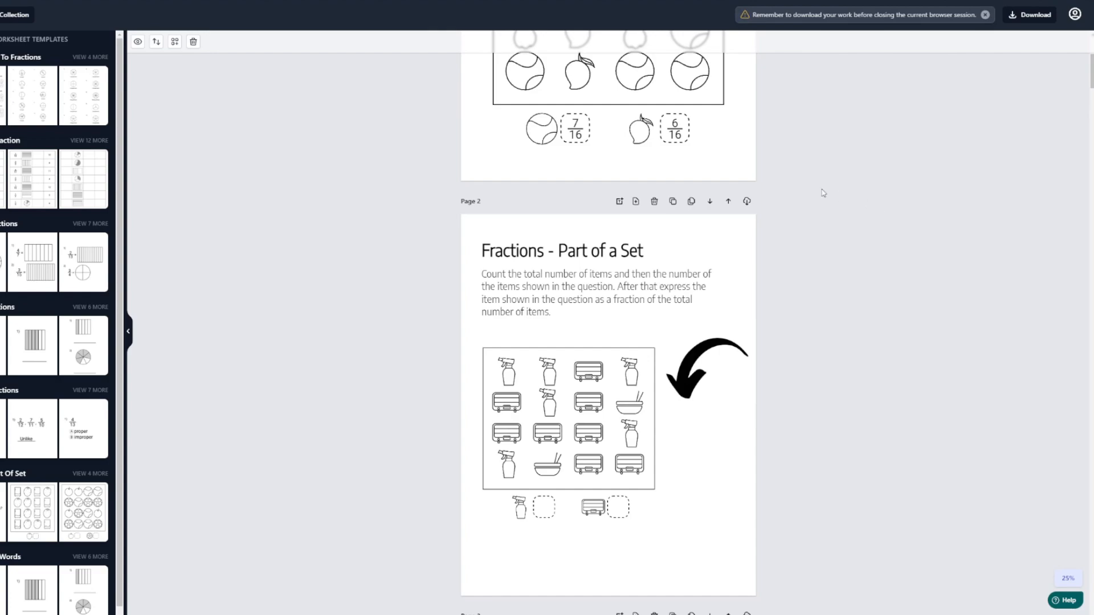
click(1030, 15)
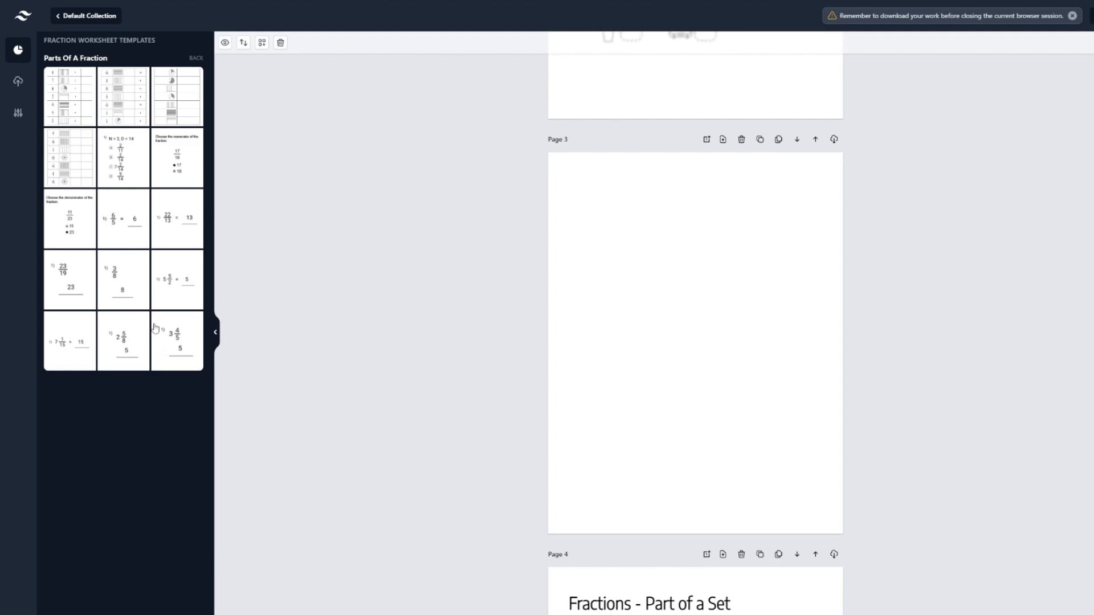
- Place the write-the-denominator template from Parts of a Fraction on page 3 and regenerate page 7's denominator multiple-choice data twice
click(179, 231)
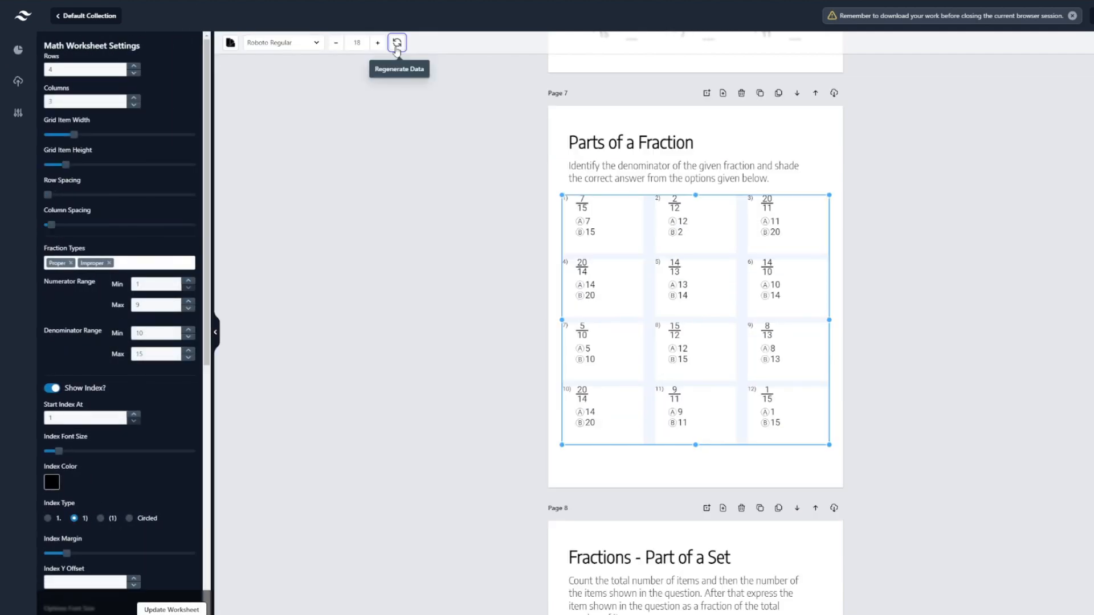
click(397, 43)
click(397, 43)
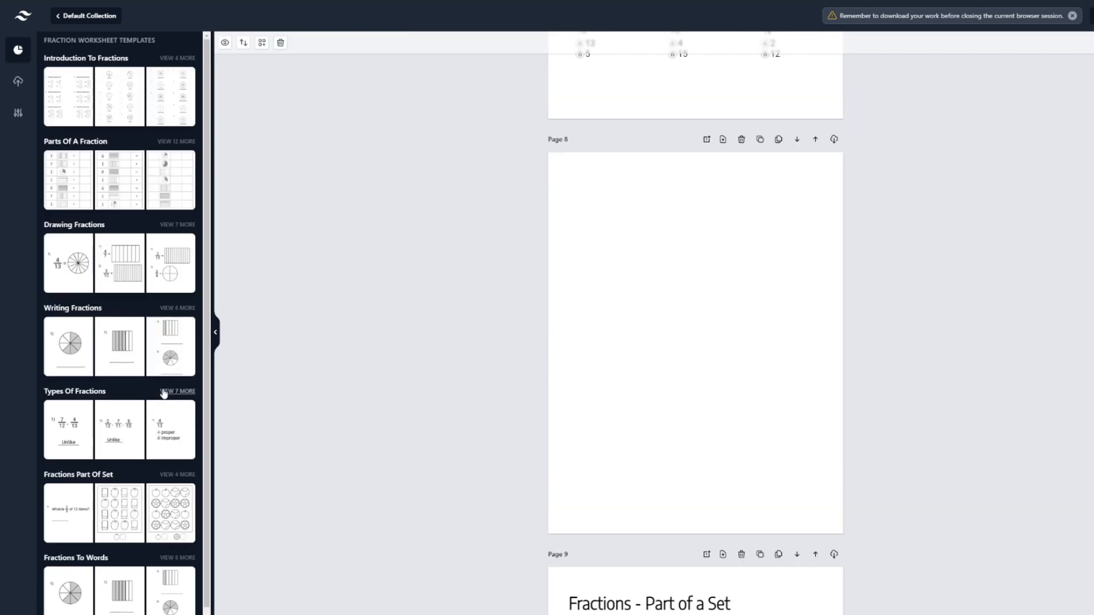
- From Types of Fractions, fill page 8 with the three-fraction like/unlike template and a new page 9 with the proper/improper choice template
drag(45, 391, 109, 396)
click(174, 391)
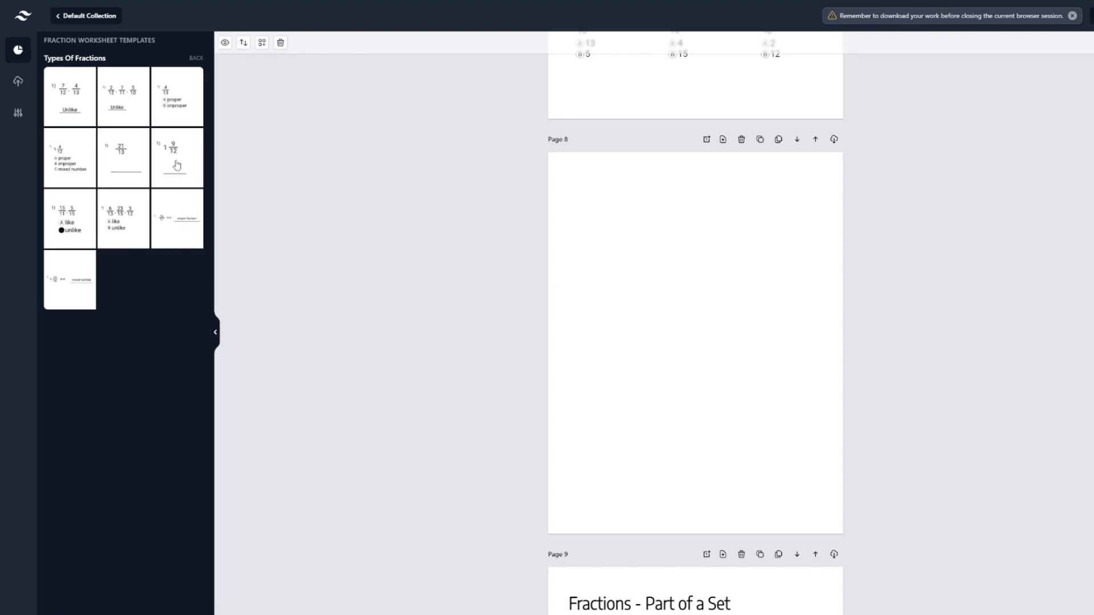
click(130, 107)
click(723, 139)
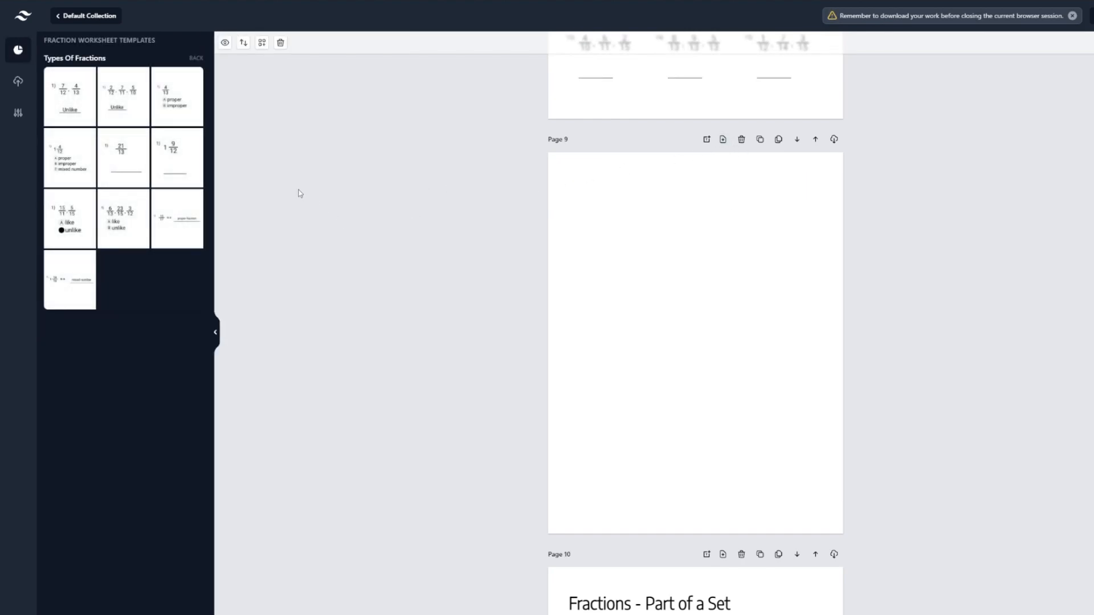
click(170, 113)
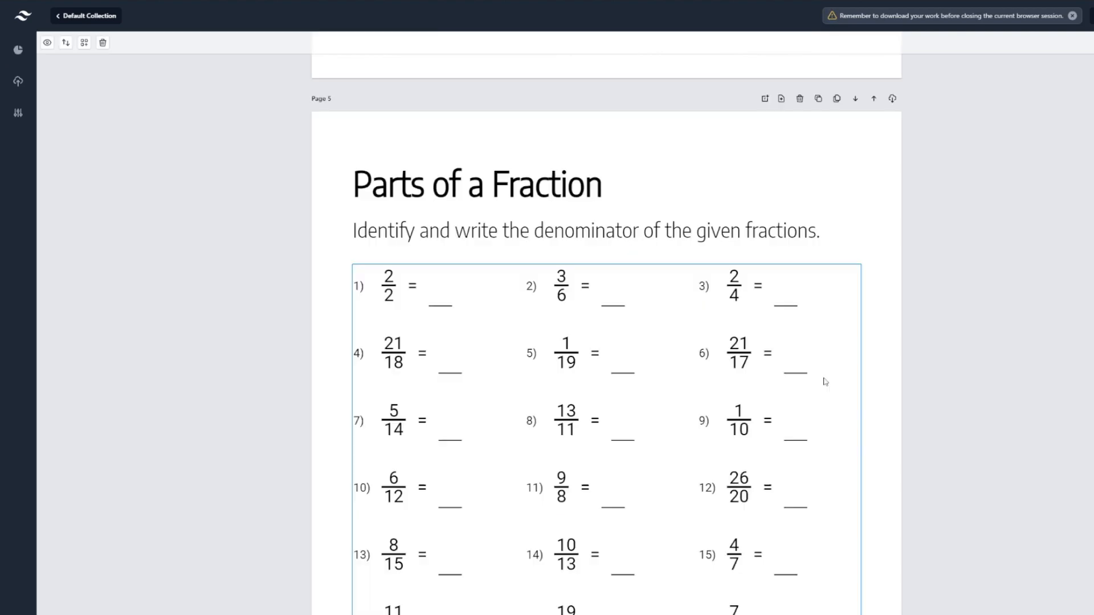
- Bulk clone page 5's write-the-denominator worksheet 10 times and look through the cloned pages
click(836, 100)
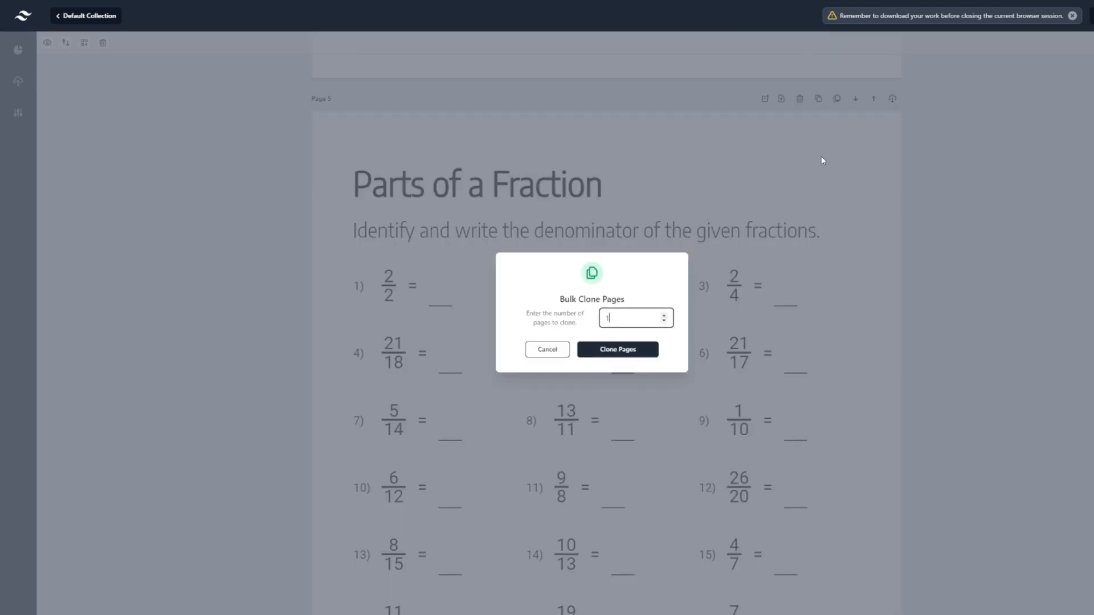
click(663, 315)
click(664, 315)
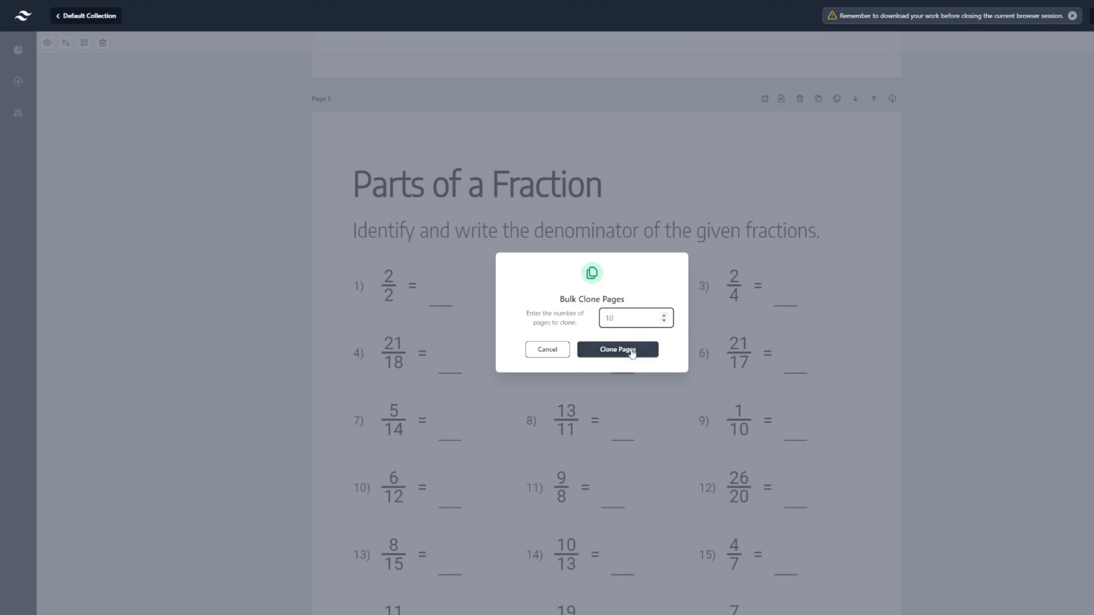
click(632, 349)
scroll(632, 353, down, 20)
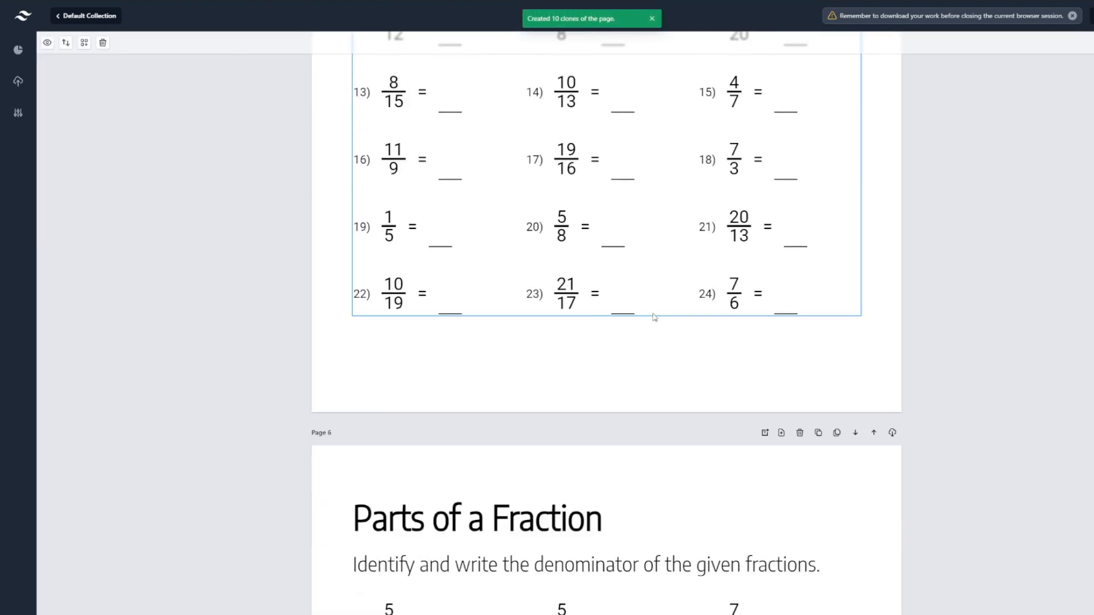
scroll(642, 318, down, 10)
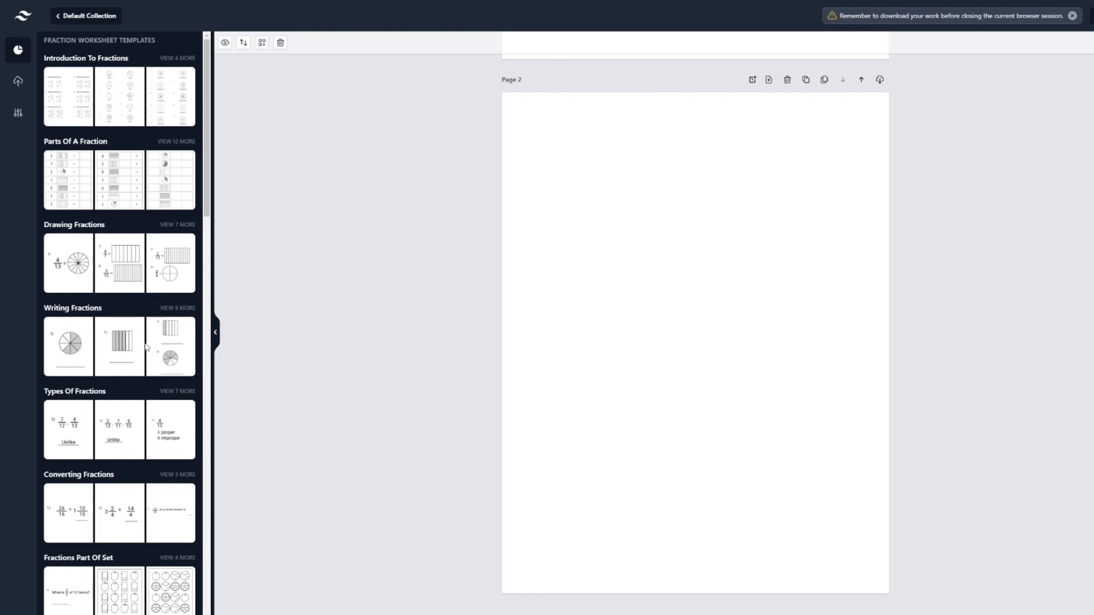
- Fill page 1 with the Converting Fractions template for multiple-choice mixed number to improper fraction questions
scroll(148, 344, down, 2)
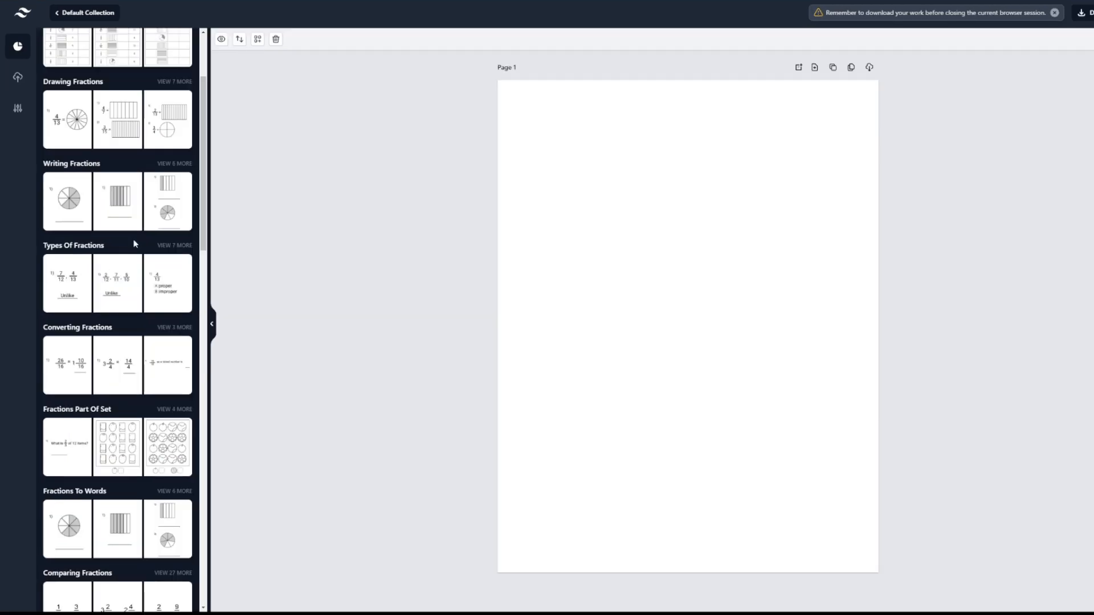
scroll(131, 250, down, 1)
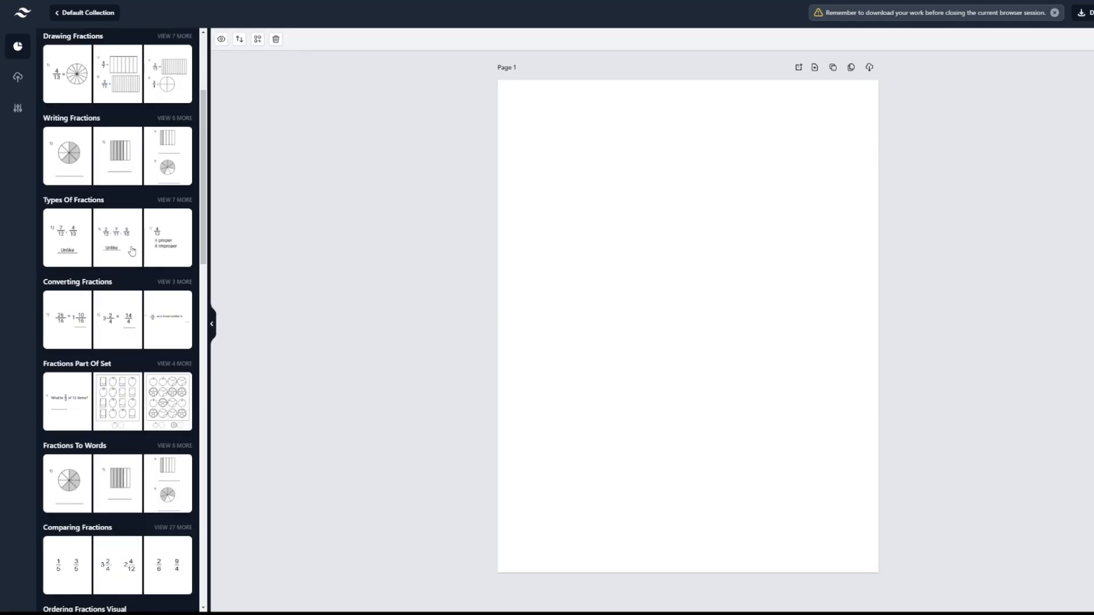
scroll(117, 294, down, 1)
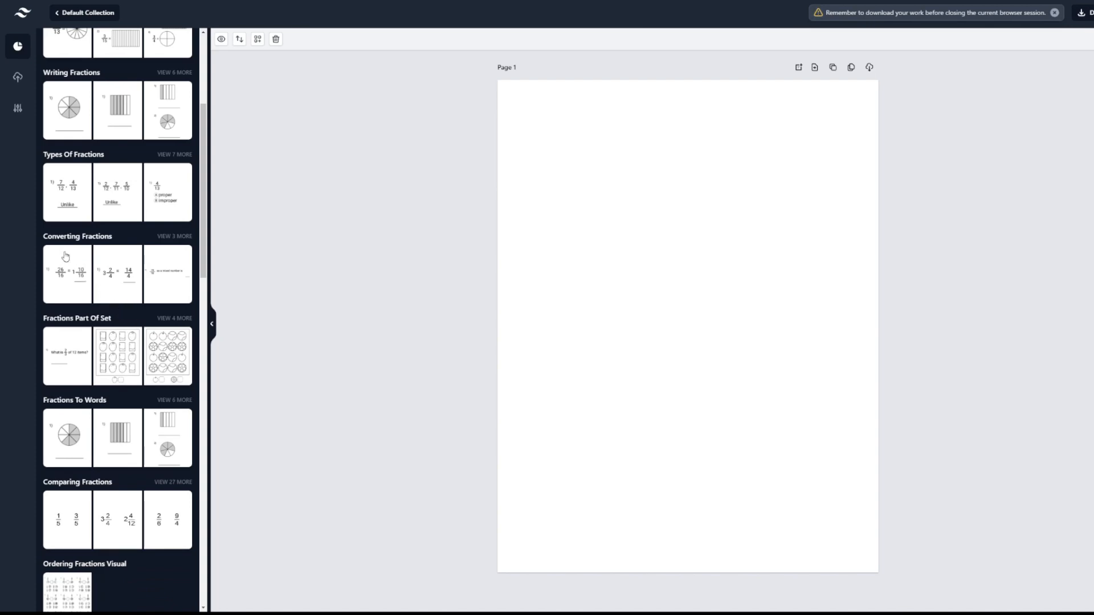
click(175, 236)
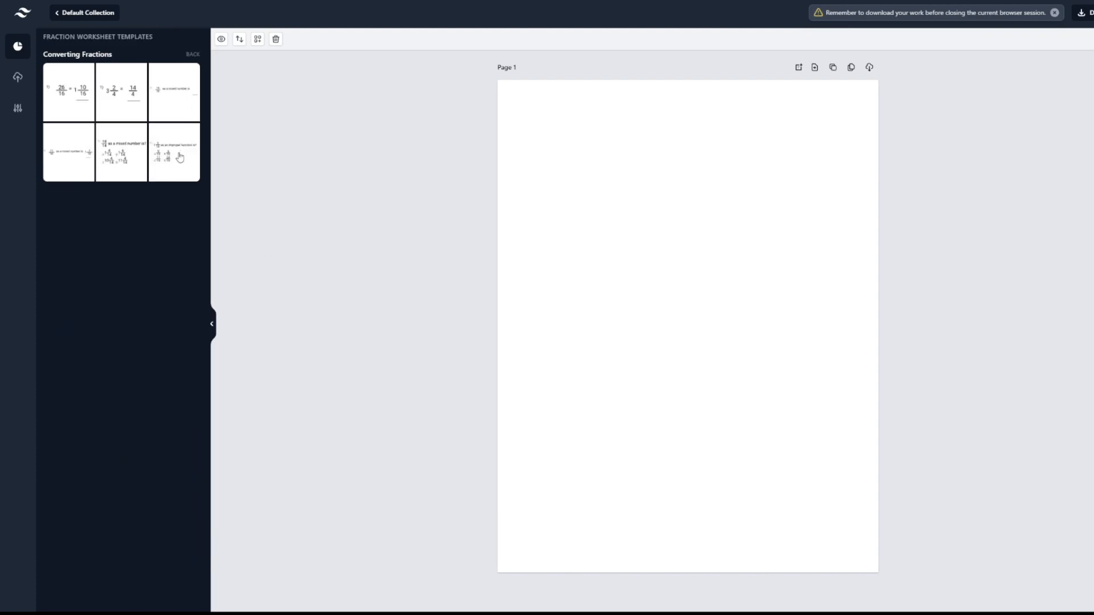
click(179, 157)
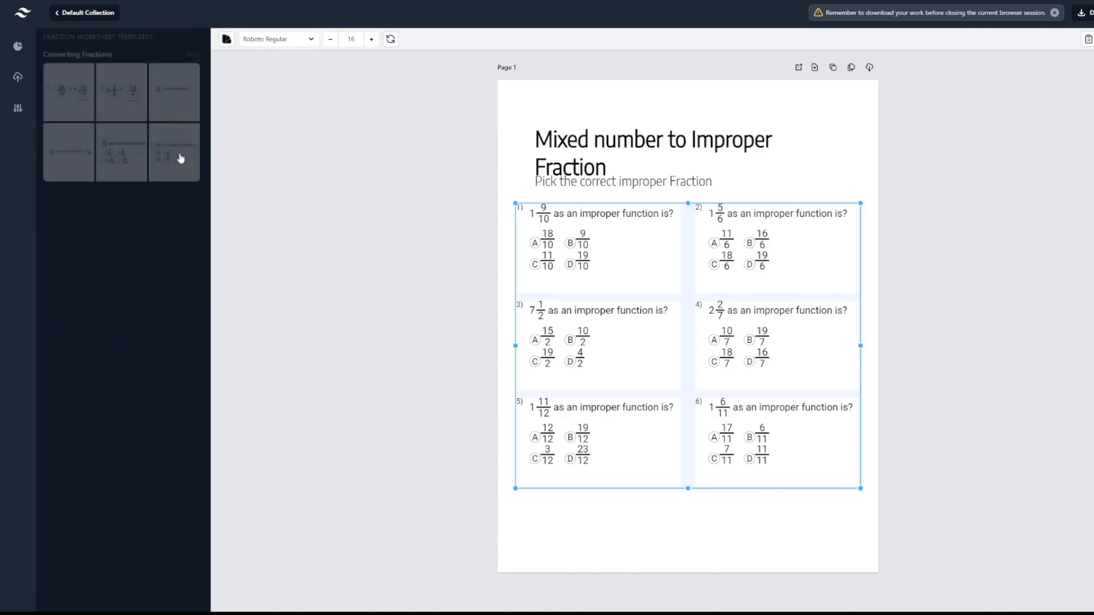
- Add page 2 with the Converting Fractions "as a mixed number is" fill-in template, then enlarge and reposition its question grid
click(814, 69)
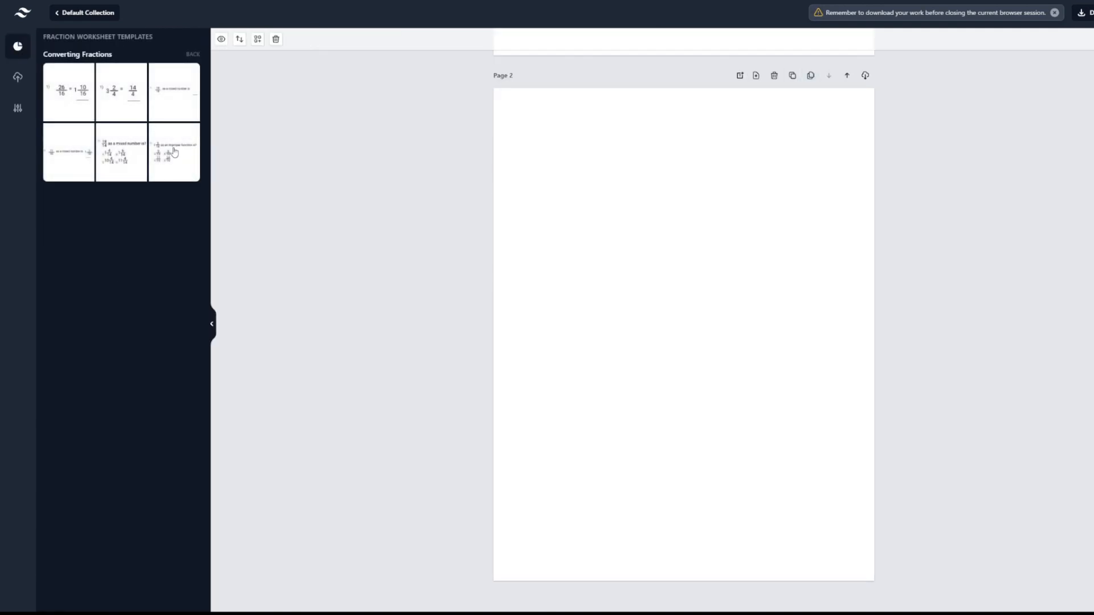
click(81, 166)
drag(818, 481, 856, 550)
drag(753, 379, 733, 382)
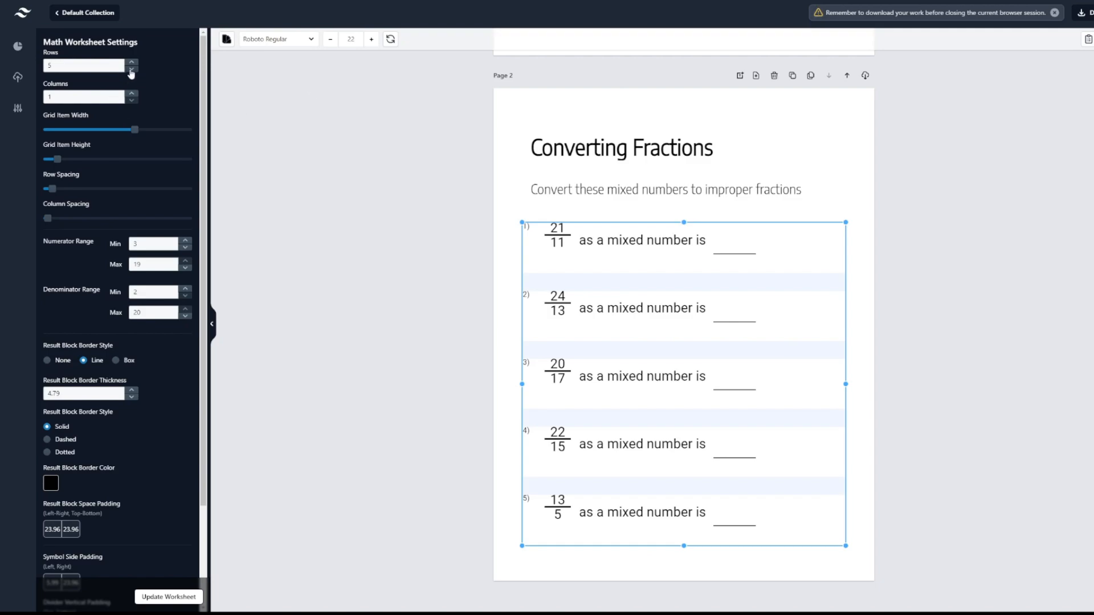
- Reduce the row count of page 2's question grid by two, update the worksheet, and move the grid slightly up and to the right
click(132, 69)
click(132, 69)
click(153, 596)
drag(723, 312, 744, 271)
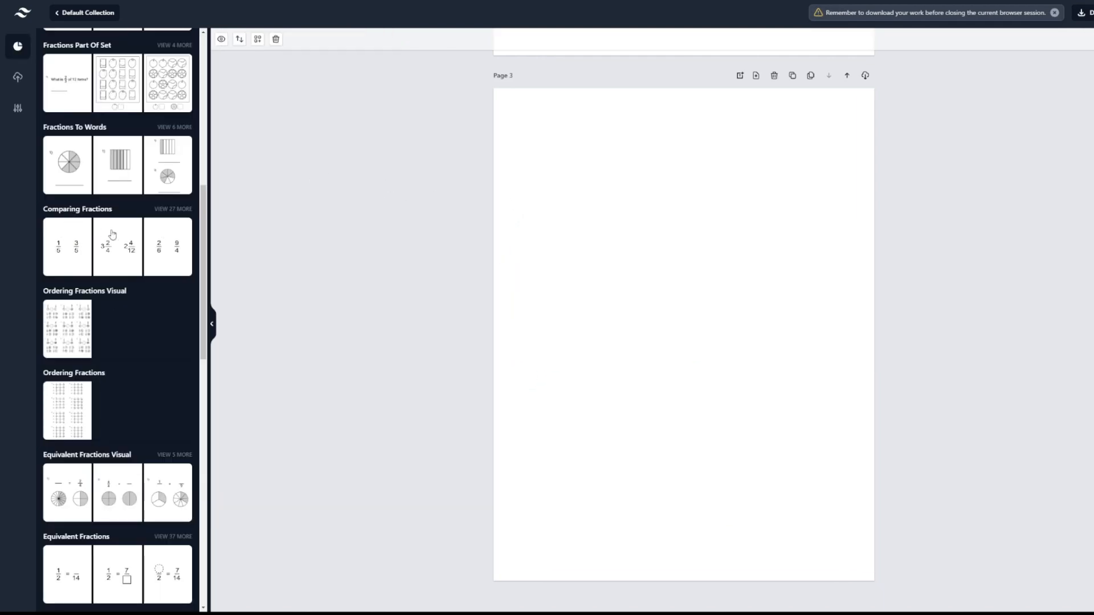
- From Comparing Fractions, fill page 3 with the improper-fraction dotted-line template and a new page 4 with the proper-fraction dashed-line template
click(181, 210)
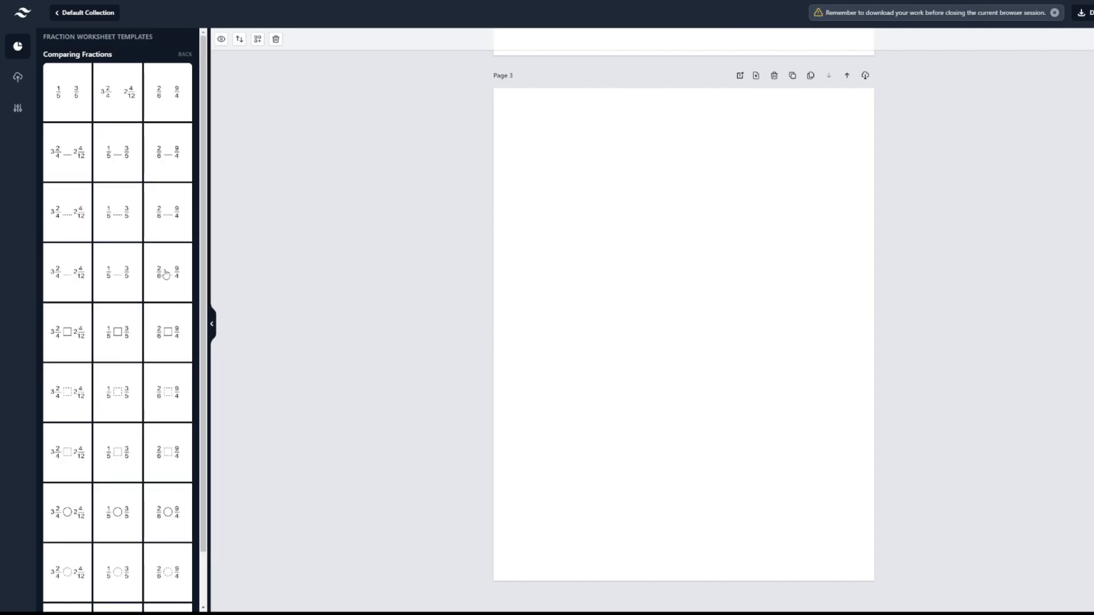
click(165, 274)
click(755, 76)
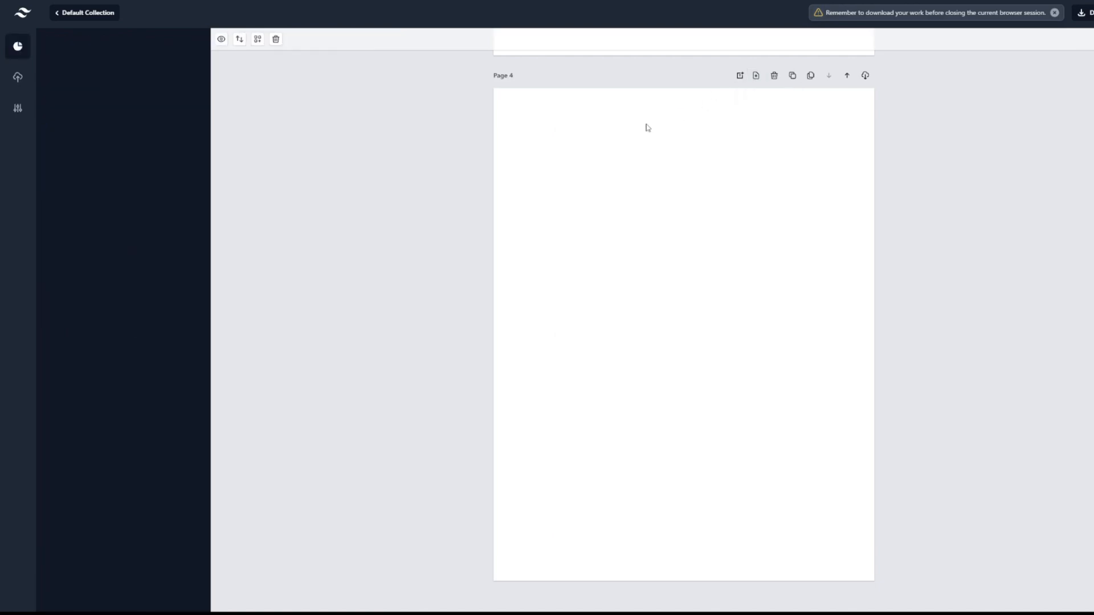
click(142, 223)
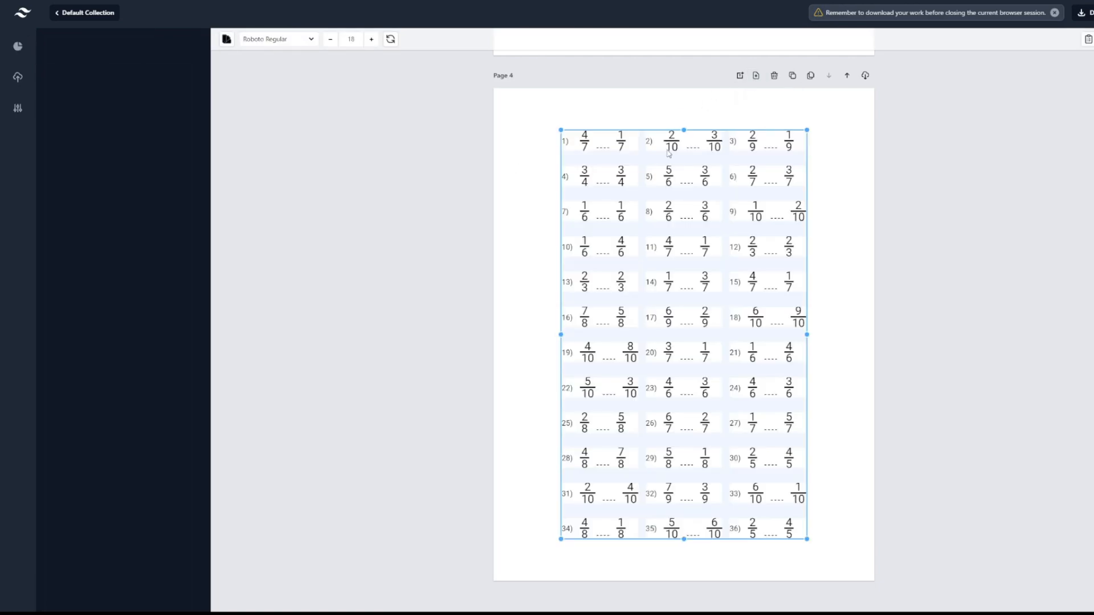
- Add page 5 and fill it with the Comparing Fractions template that has an improper fraction and a circle answer blank
click(755, 76)
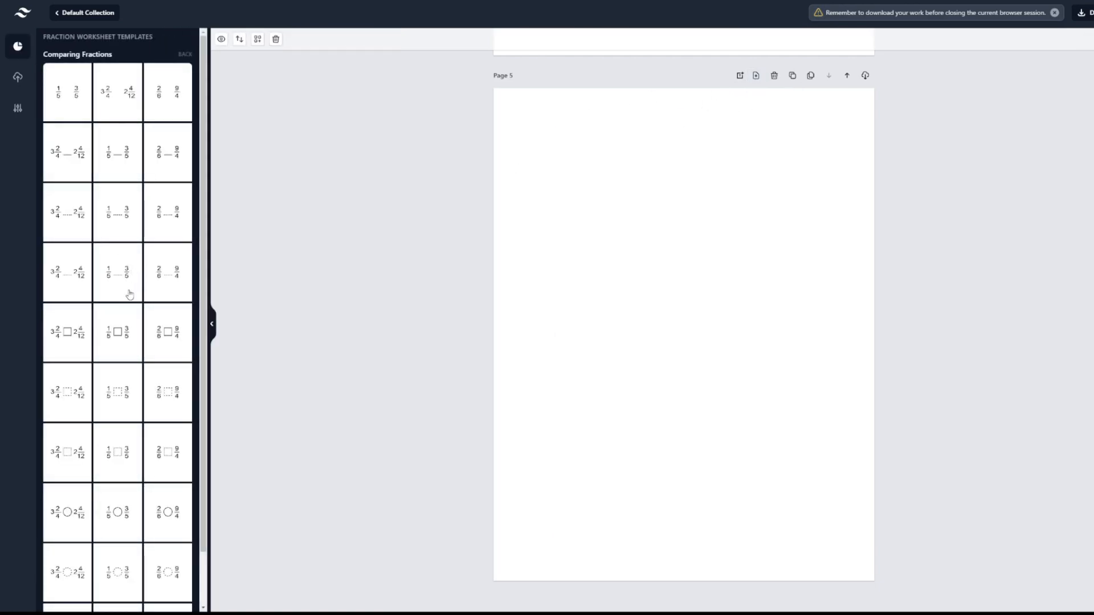
scroll(129, 294, down, 1)
click(175, 469)
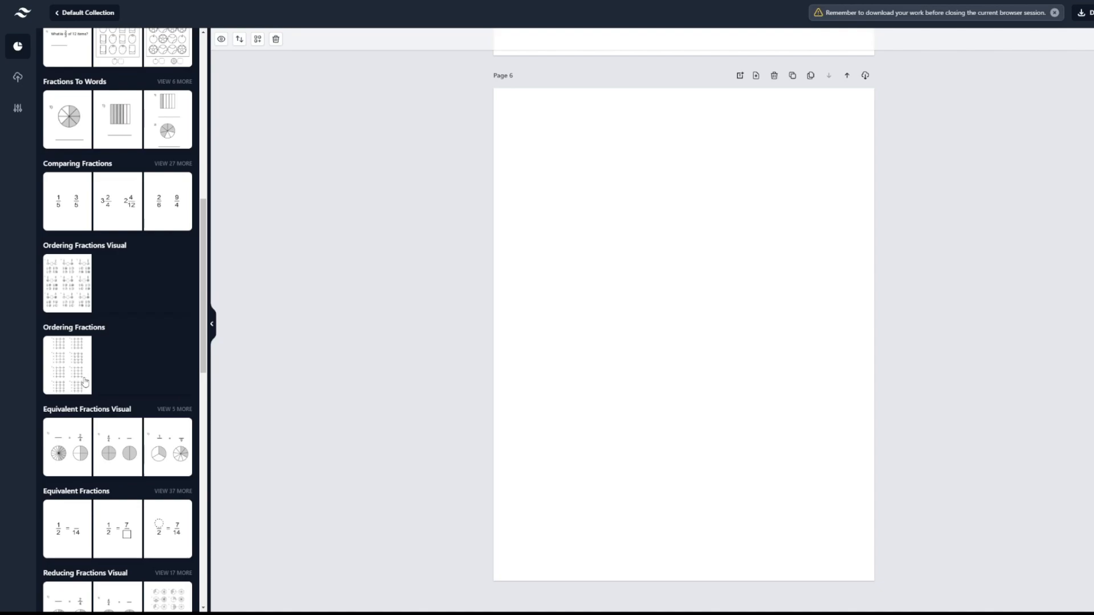
- Fill page 6 with the Ordering Fractions template, center its grid, and add page 7 with the Ordering Fractions Visual template
click(84, 380)
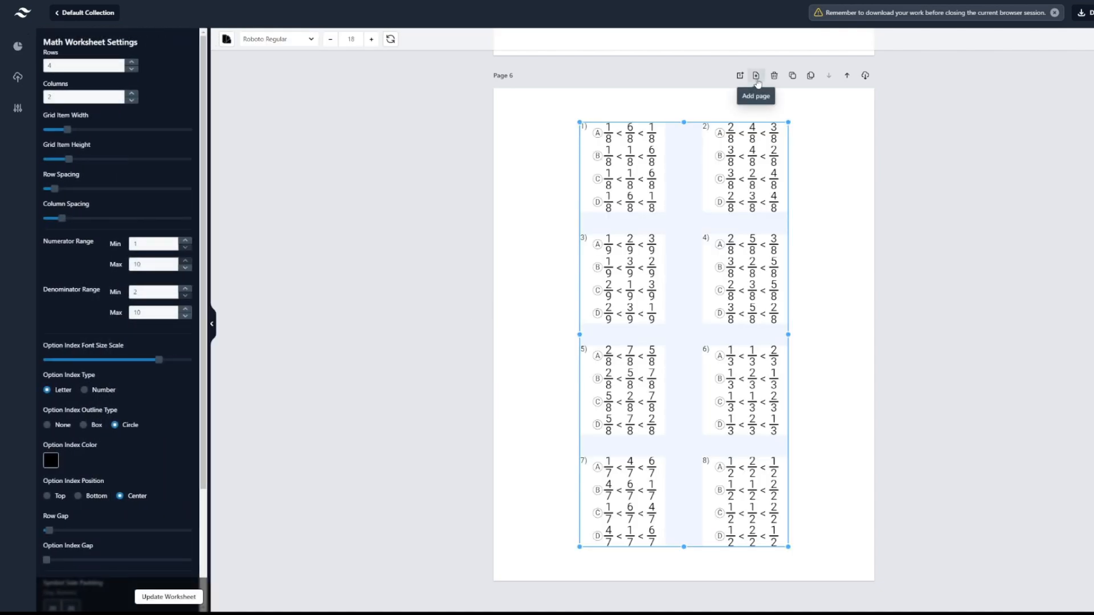
drag(679, 237, 673, 237)
click(756, 76)
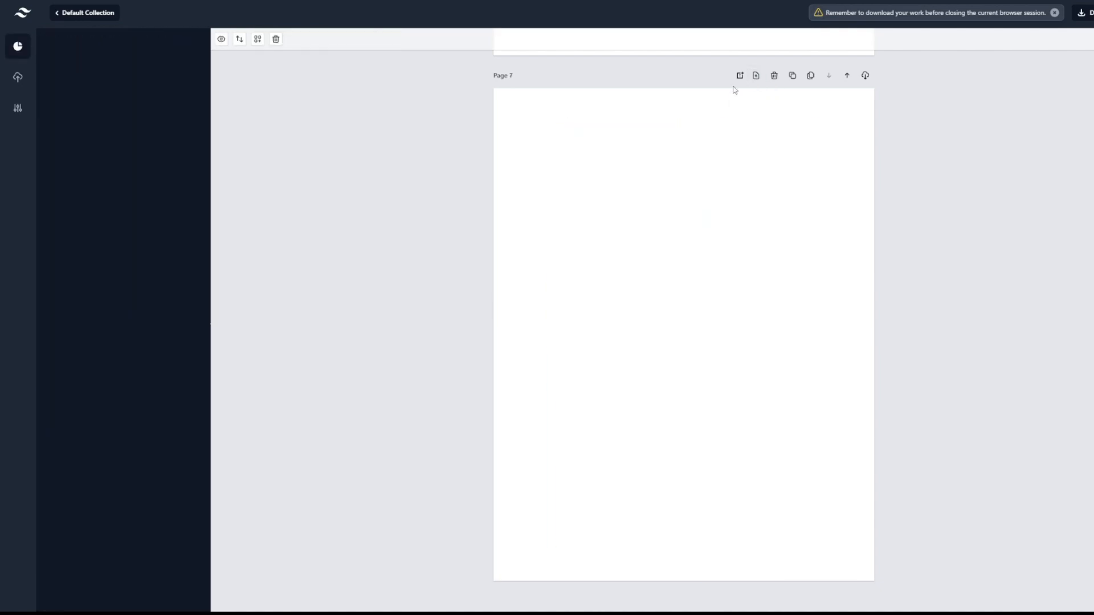
click(86, 293)
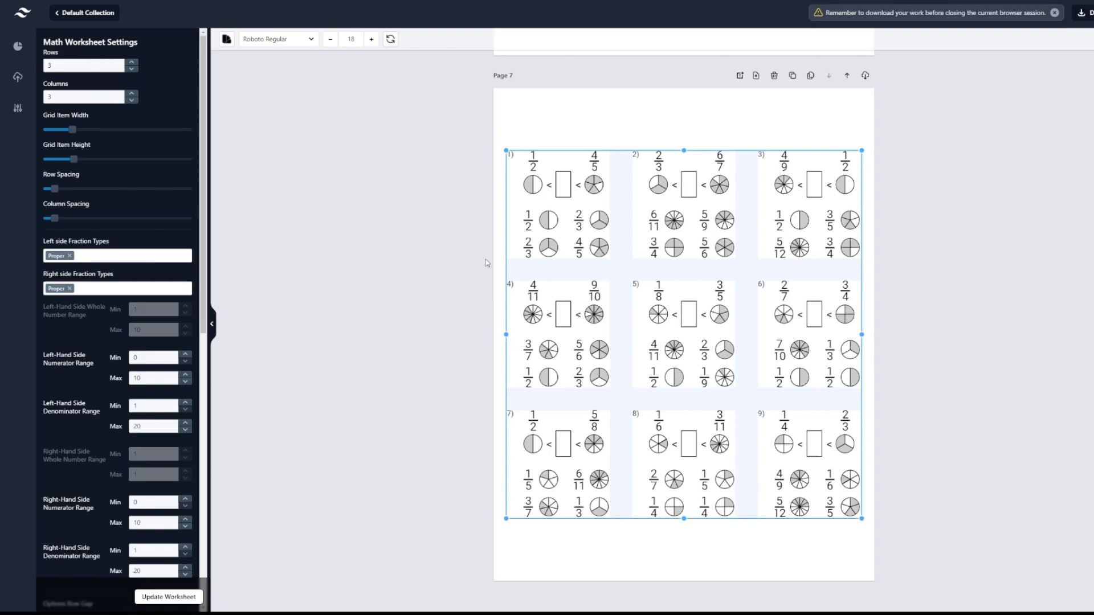
- Add page 8 and fill it with the Equivalent Fractions Visual template that leaves the first denominator and second numerator blank
click(755, 76)
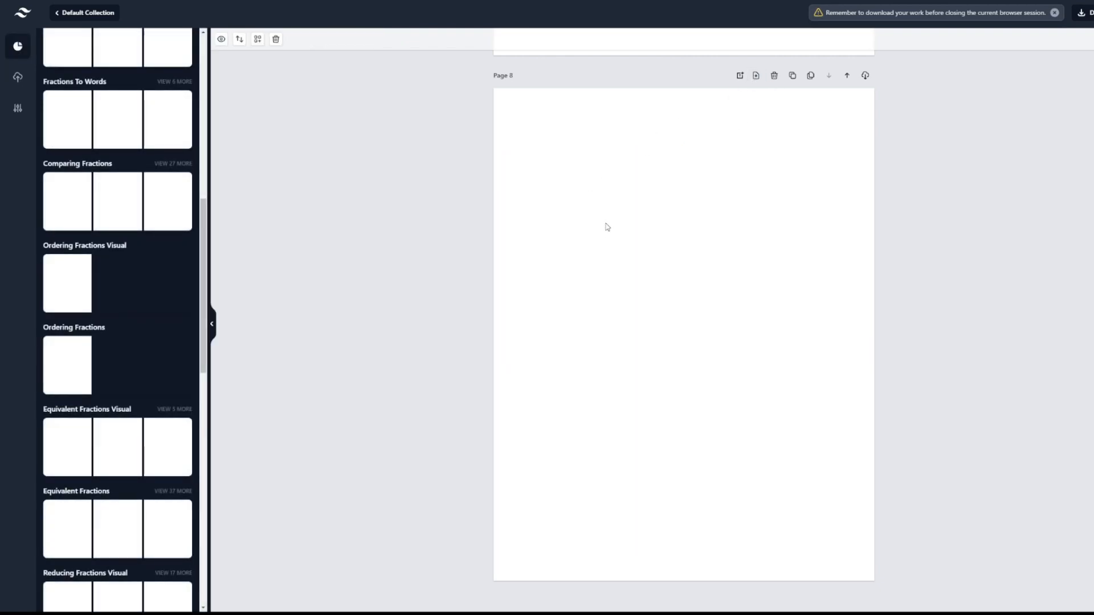
scroll(94, 339, down, 2)
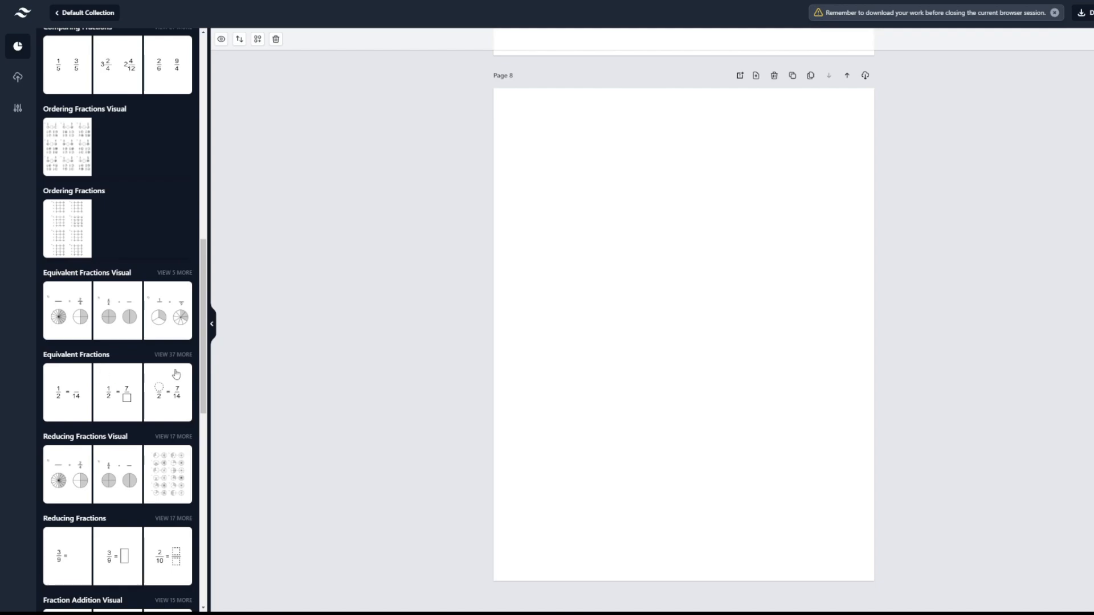
click(174, 272)
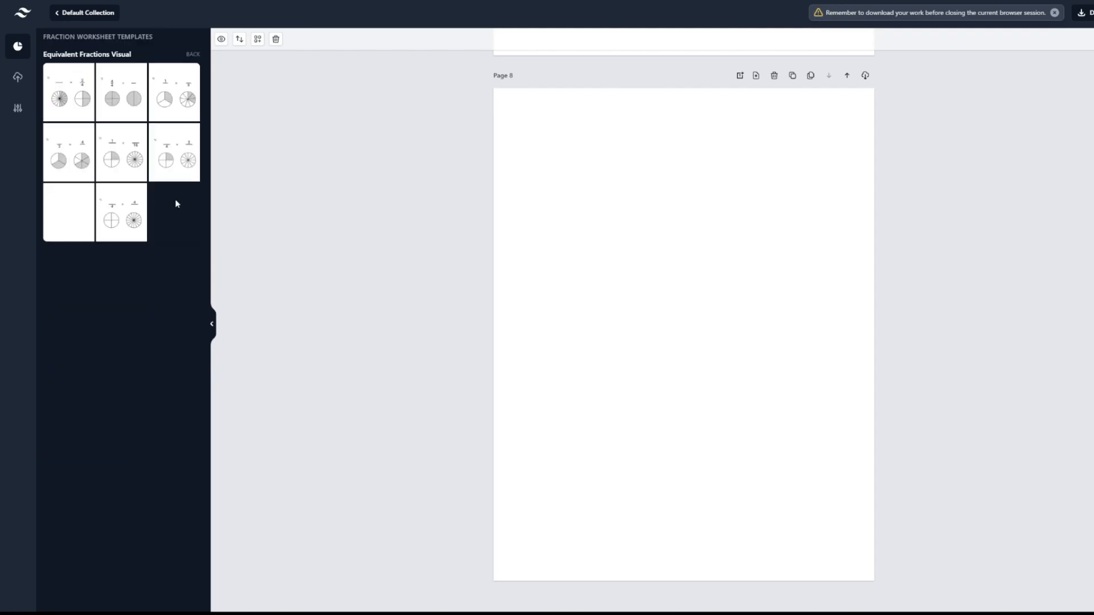
click(181, 100)
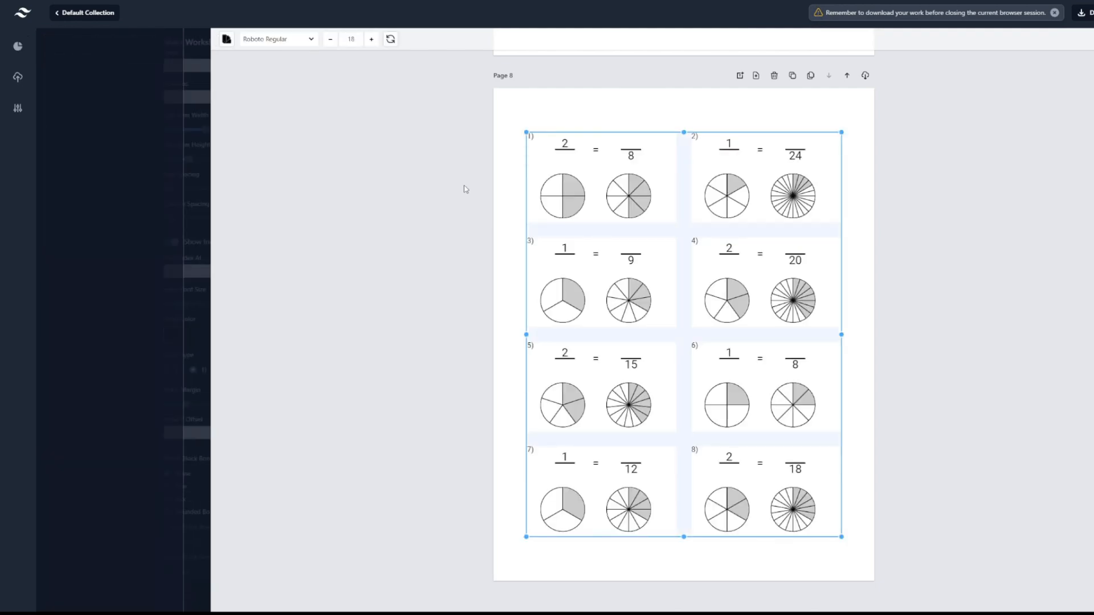
- Add pages 9 and 10 with Equivalent Fractions Visual templates, using the blank first numerator and second denominator version on page 9
click(756, 76)
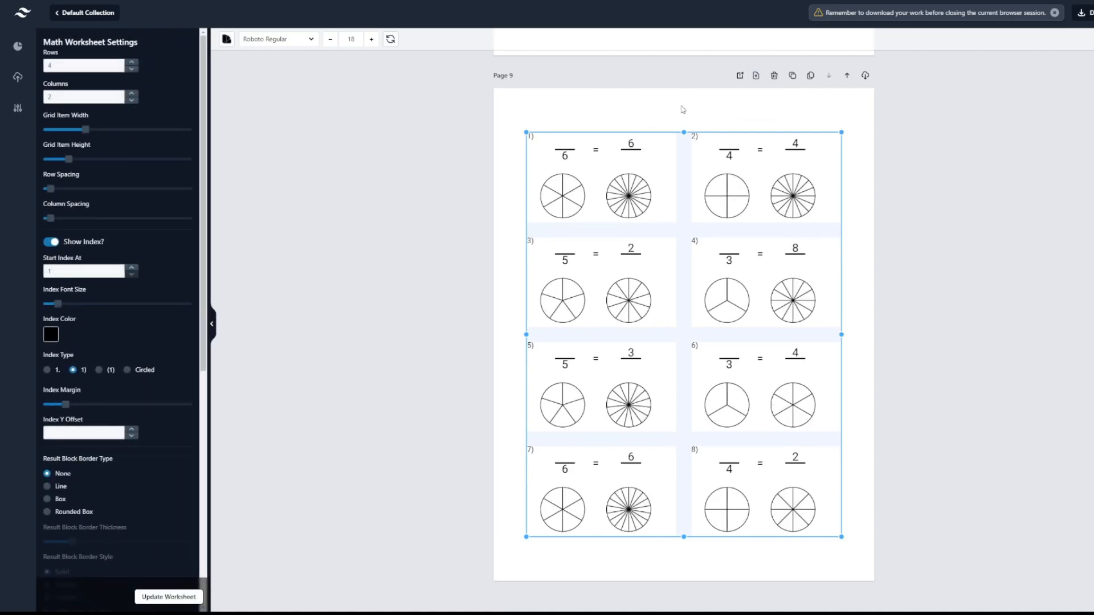
click(756, 76)
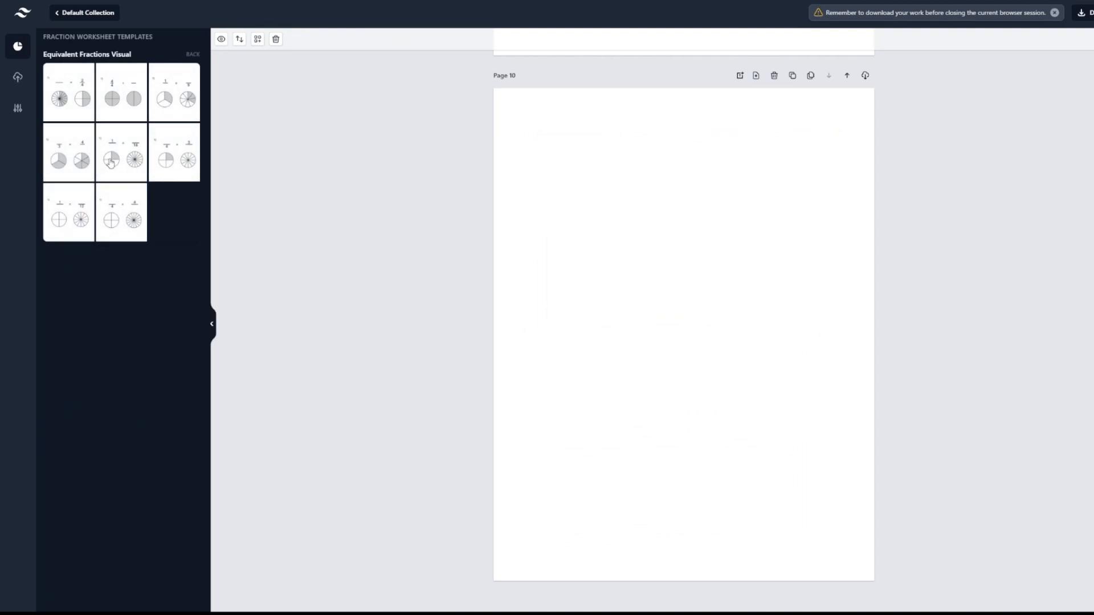
click(130, 117)
- Add pages 11 and 12 with Equivalent Fractions templates that have a dotted-circle and a solid-circle blank for the first numerator
click(755, 77)
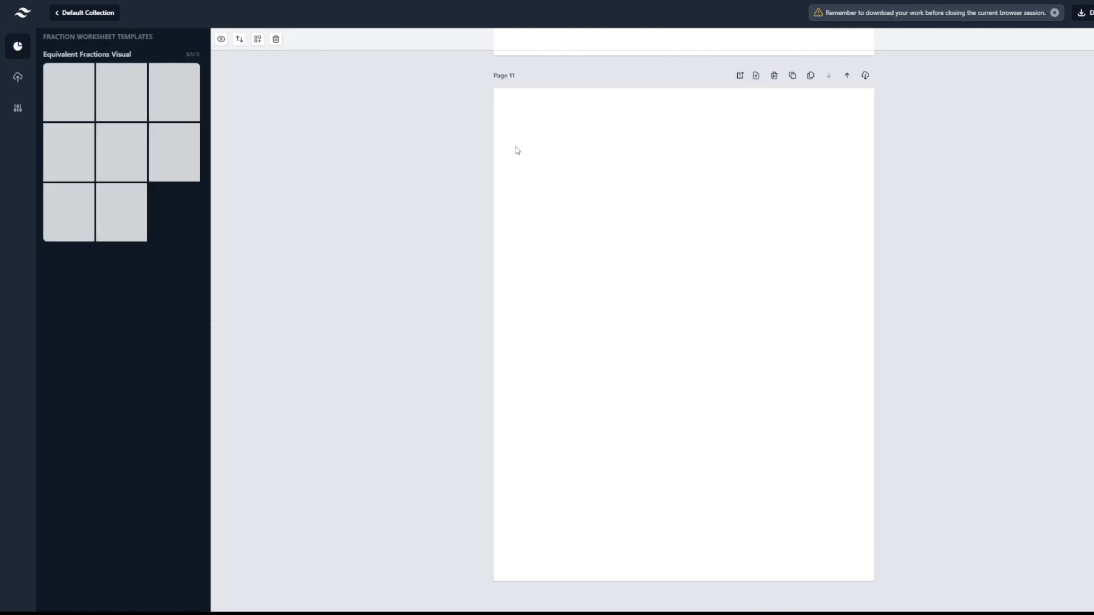
click(192, 54)
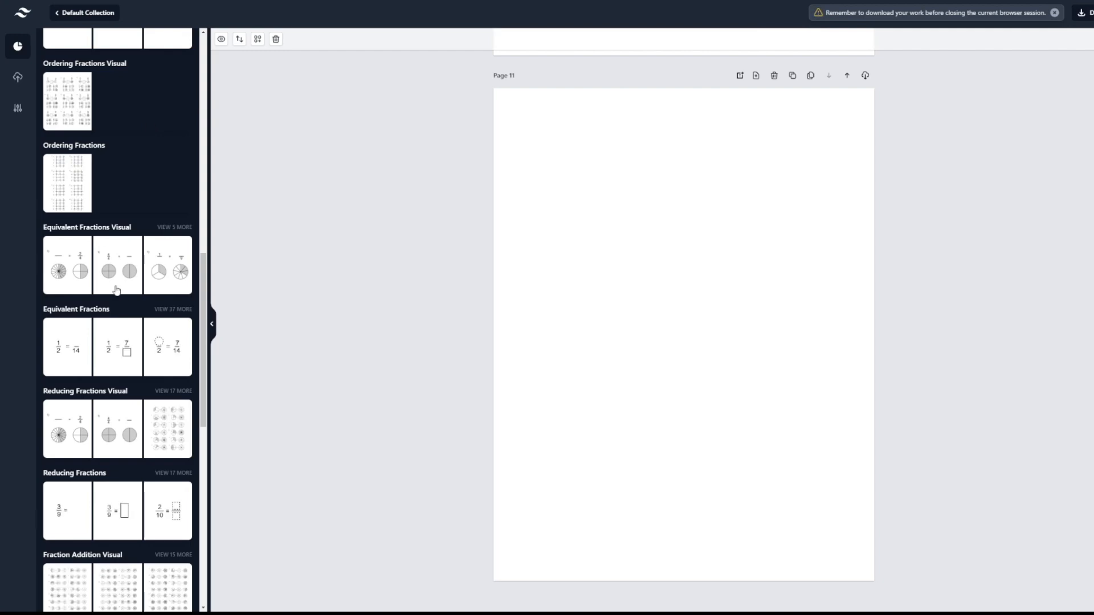
scroll(126, 295, down, 1)
scroll(83, 266, down, 1)
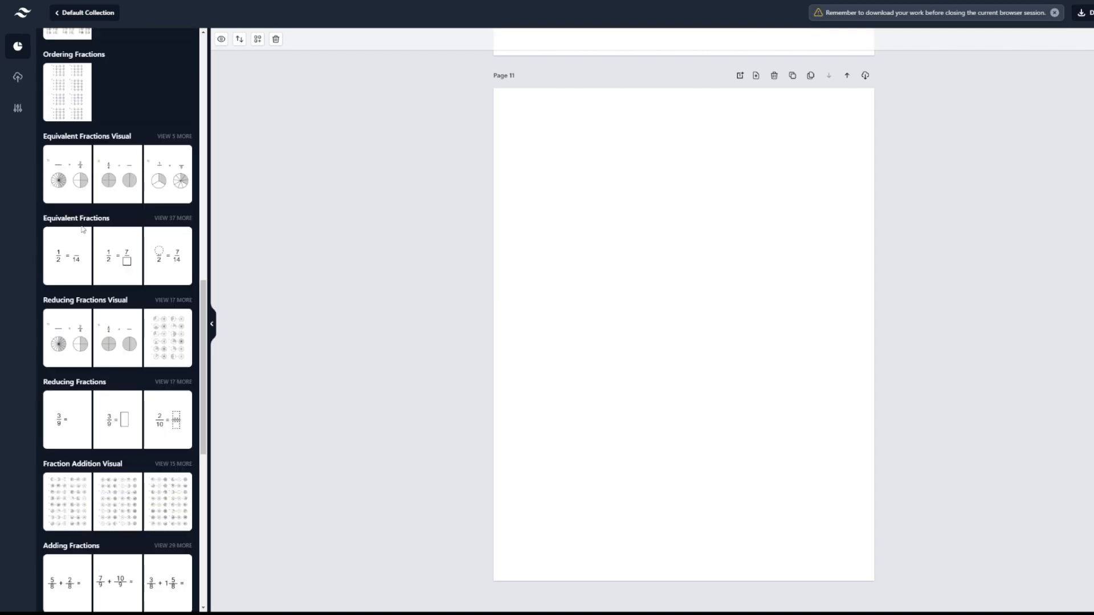
click(173, 217)
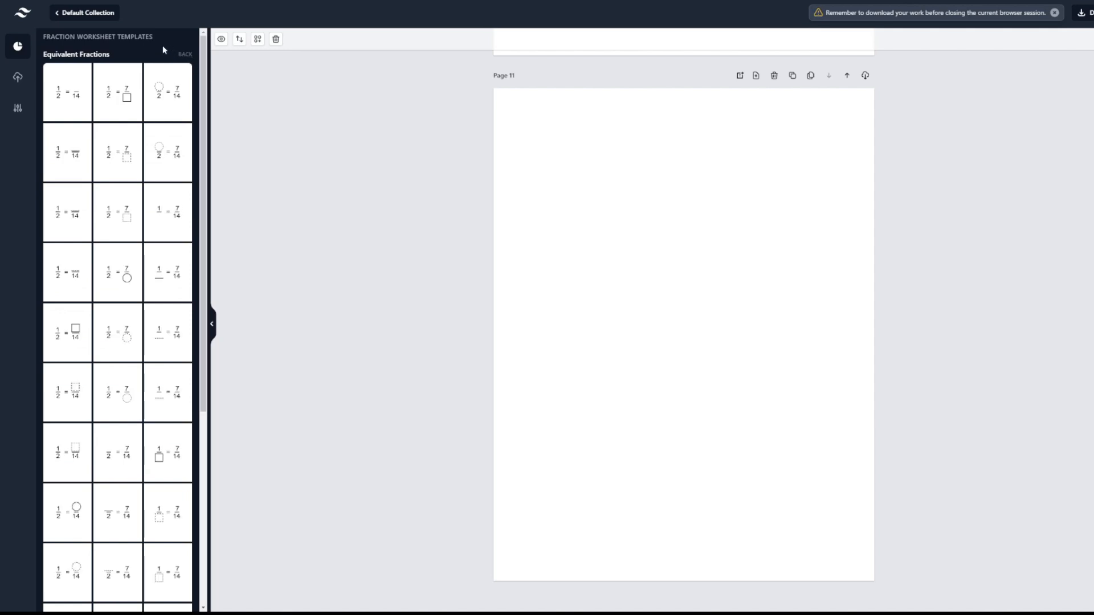
click(174, 104)
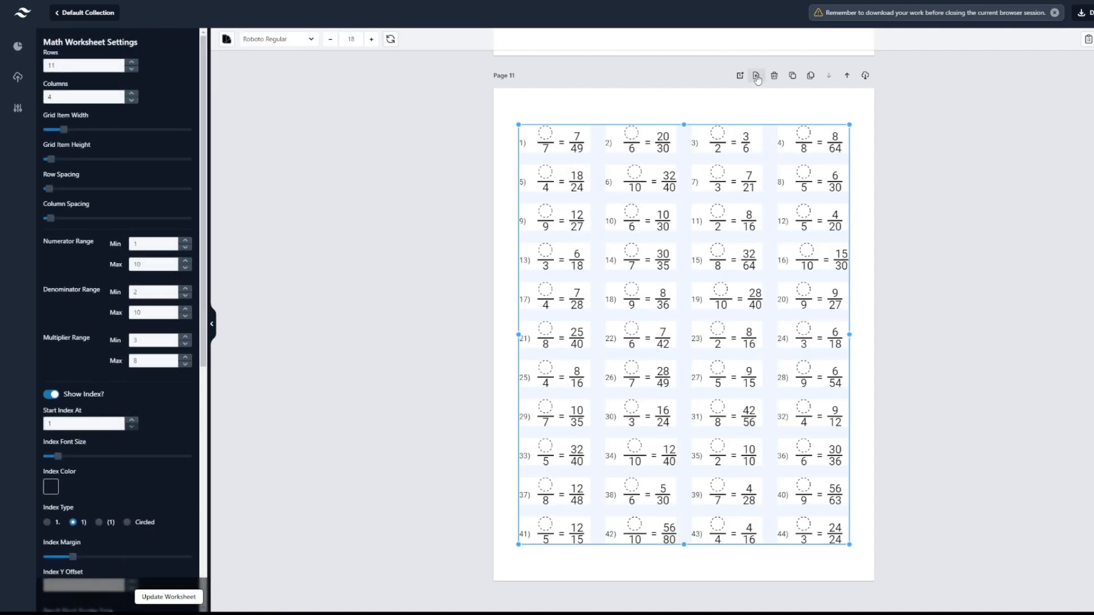
scroll(152, 273, down, 6)
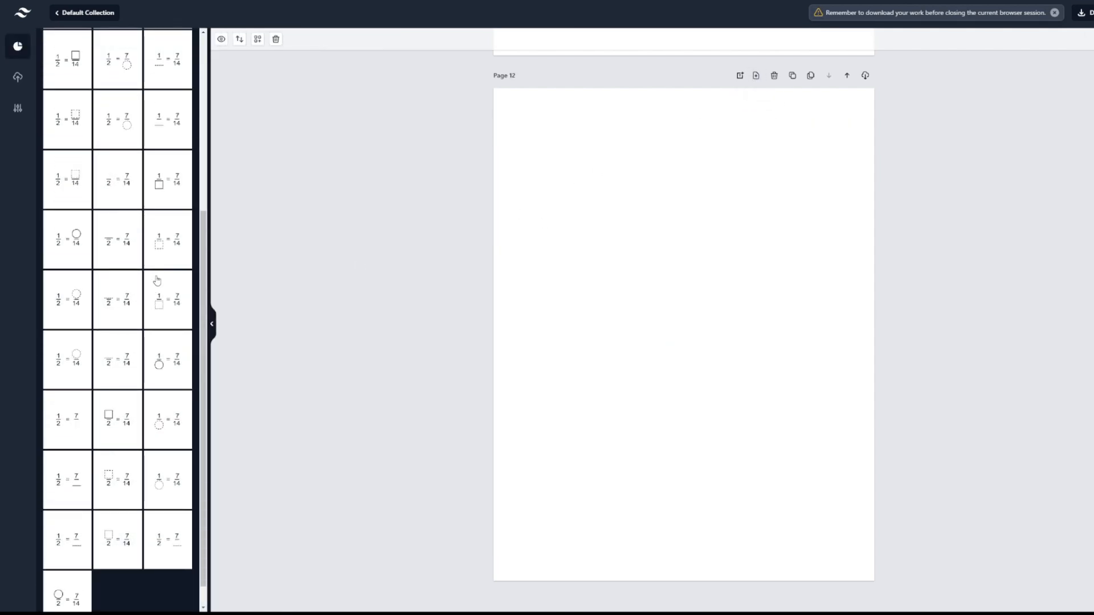
click(80, 560)
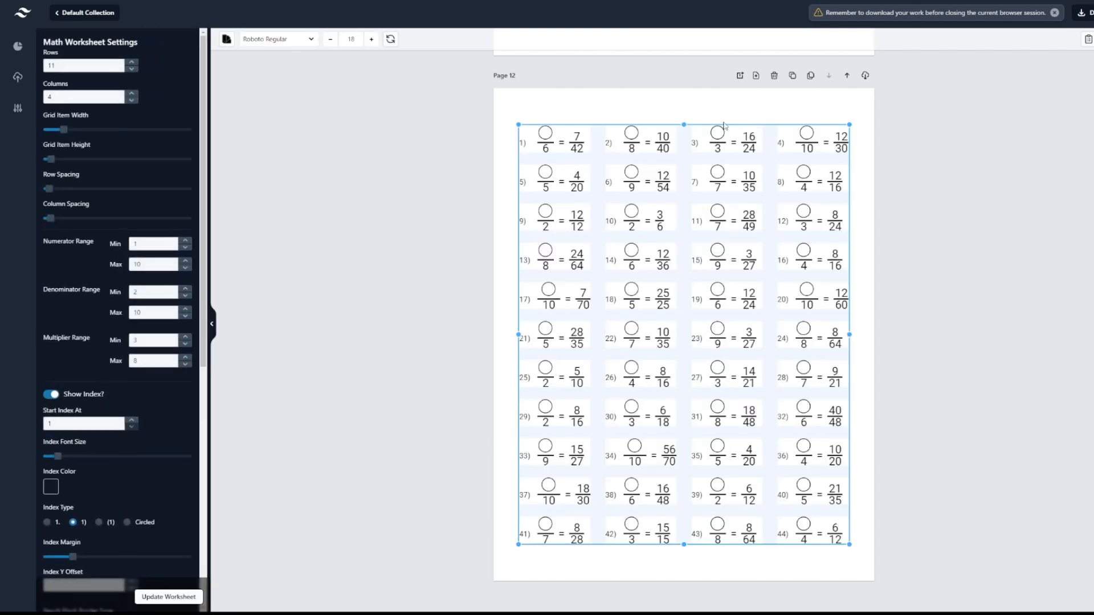
- Add page 13 and fill it with the Reducing Fractions Visual circle template that has a line blank for the second fraction
scroll(169, 258, up, 6)
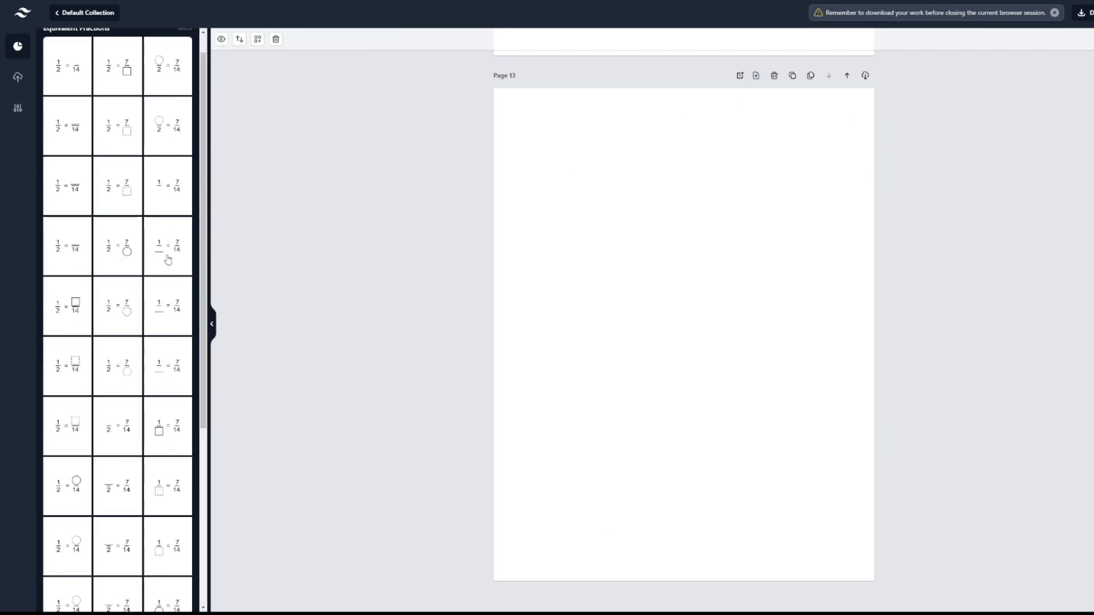
click(186, 55)
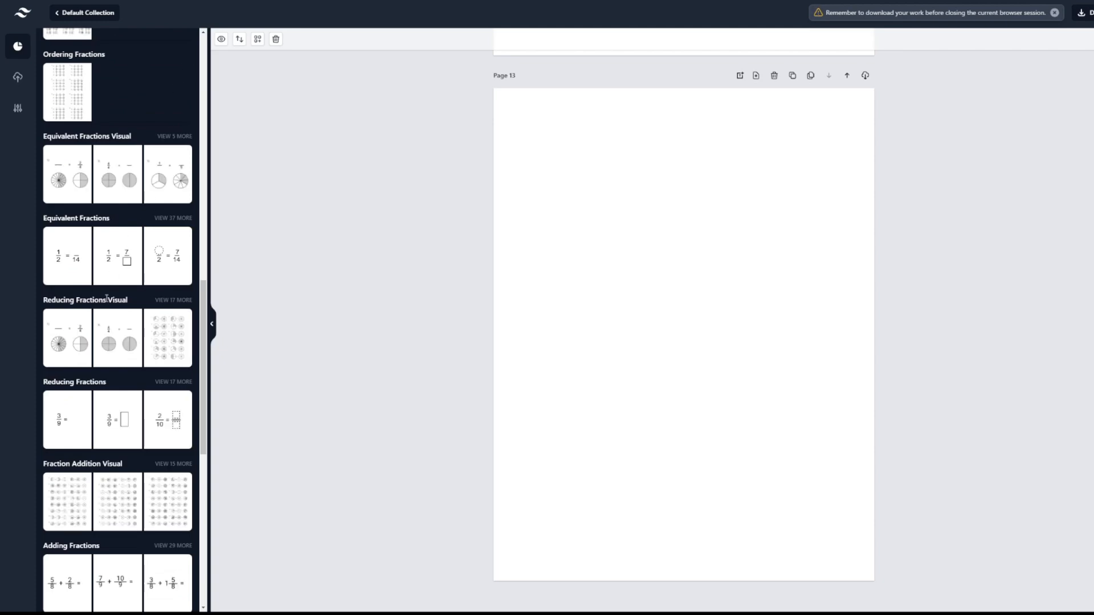
scroll(107, 297, down, 1)
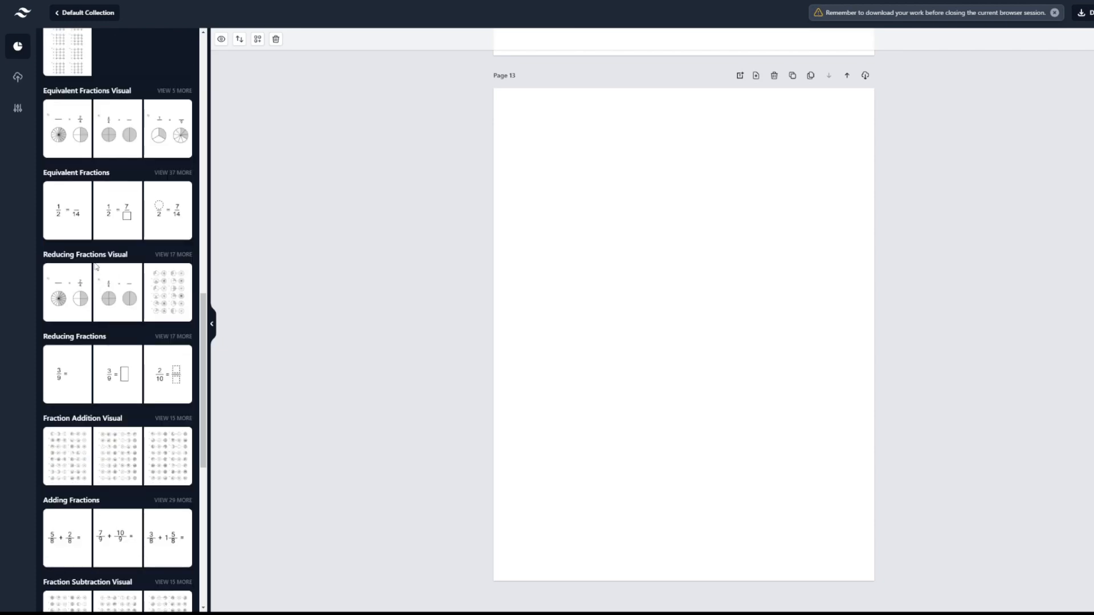
click(177, 257)
click(71, 94)
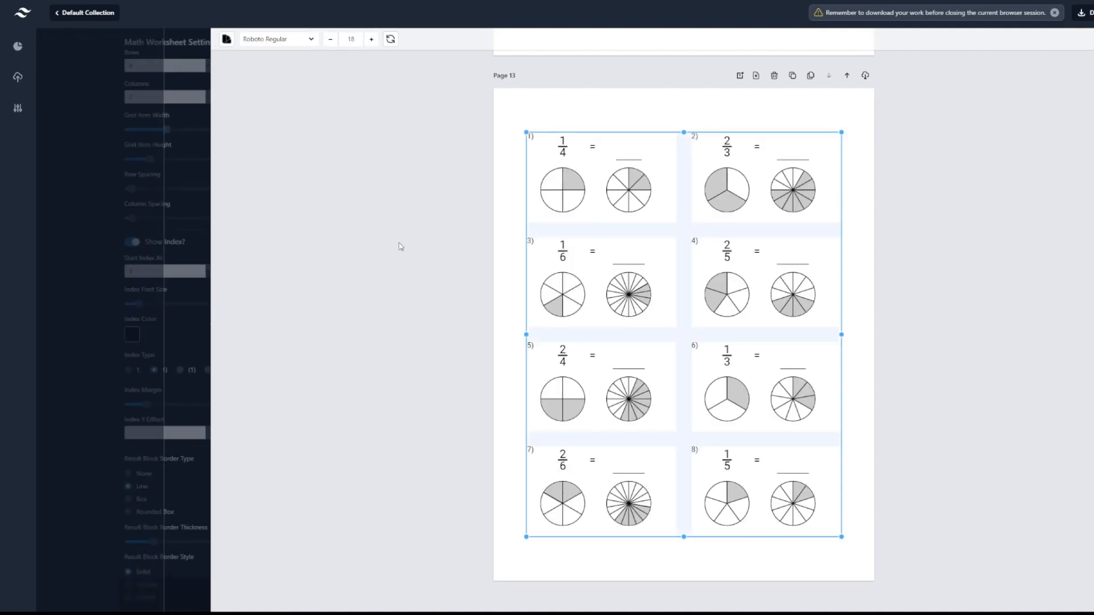
- Regenerate the data of the whole question grid on page 13 several times
click(392, 43)
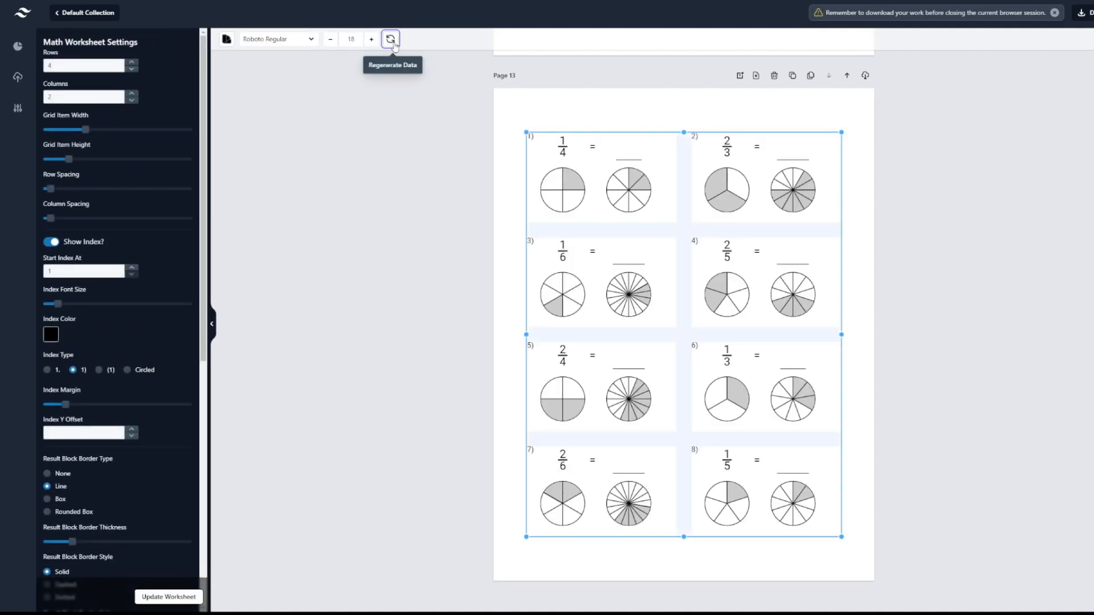
click(393, 45)
click(393, 46)
click(394, 45)
click(393, 46)
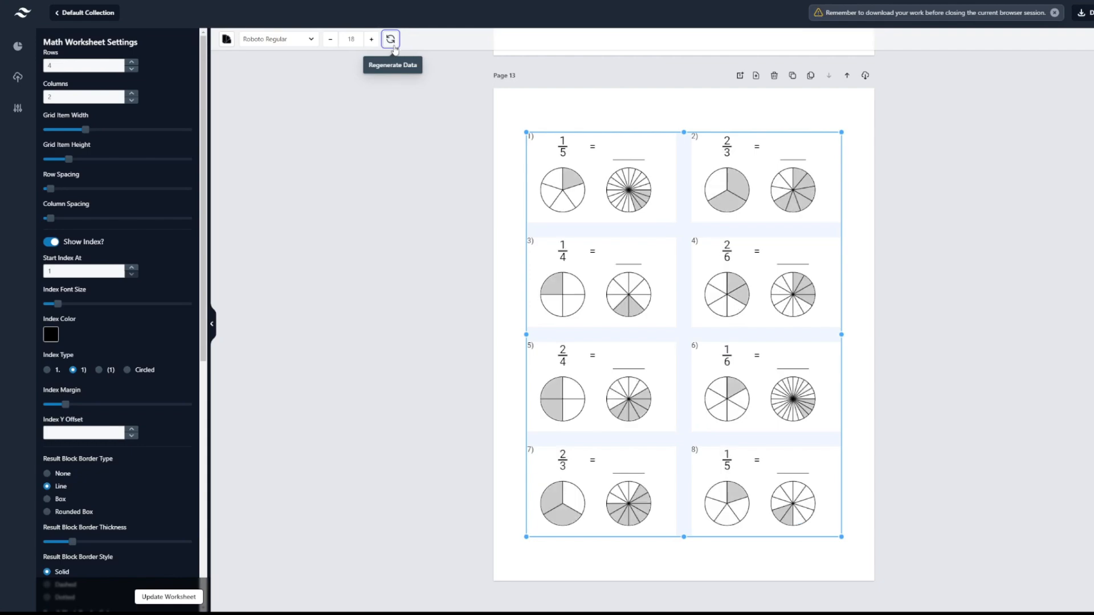
- Regenerate only question 1 of page 13's grid three times
right_click(632, 195)
click(677, 273)
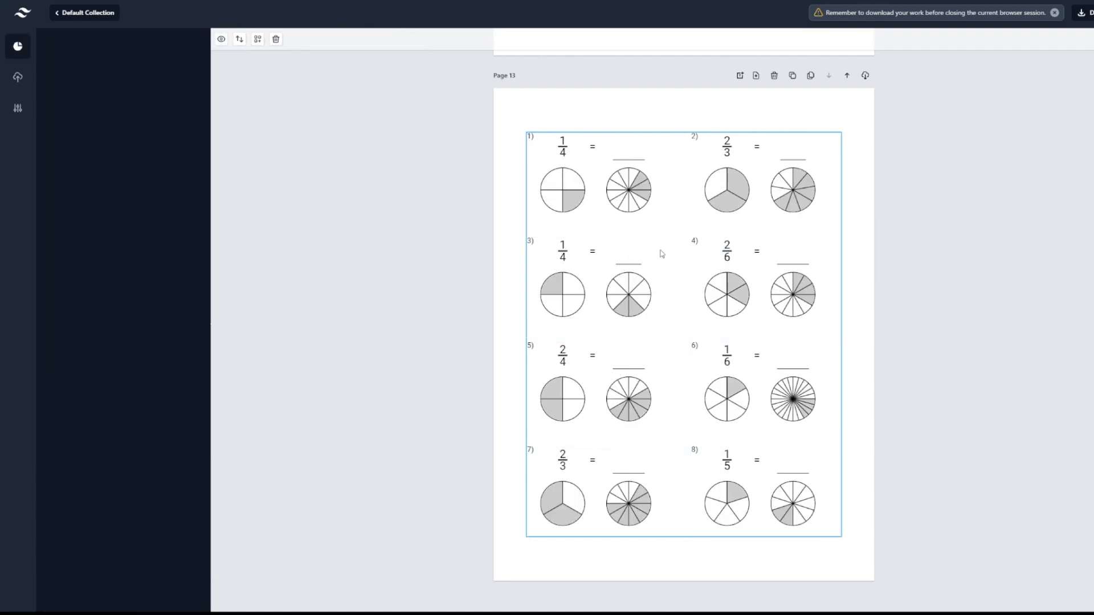
right_click(639, 196)
click(656, 273)
right_click(623, 200)
click(663, 281)
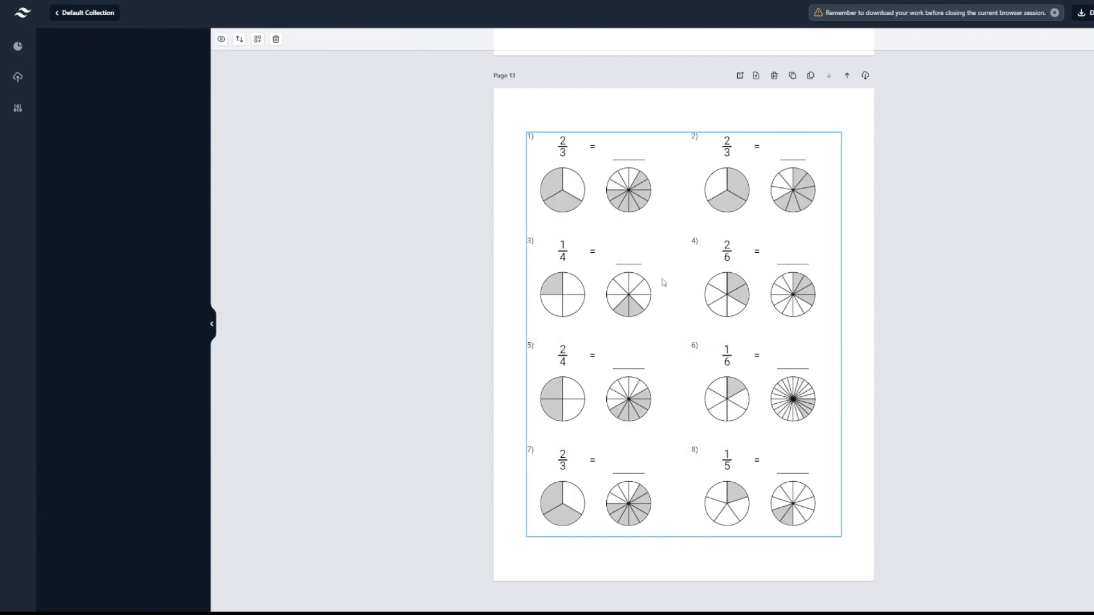
- Add pages 14 to 17 with more Reducing Fractions Visual templates, using vertically divided squares on page 16 and circles on page 17
click(756, 75)
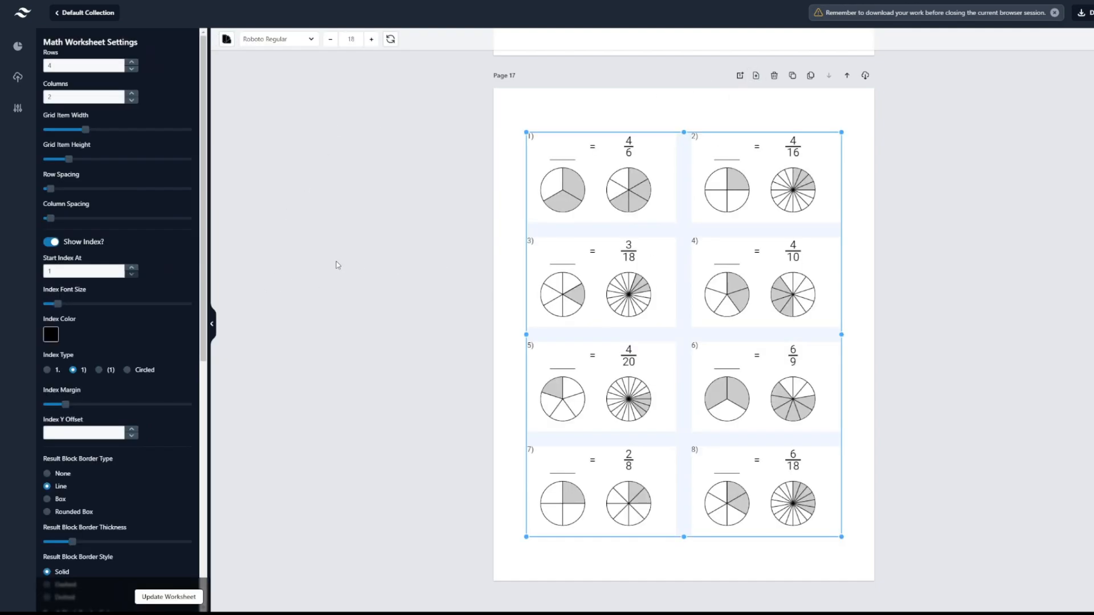
scroll(542, 271, up, 3)
scroll(542, 272, up, 5)
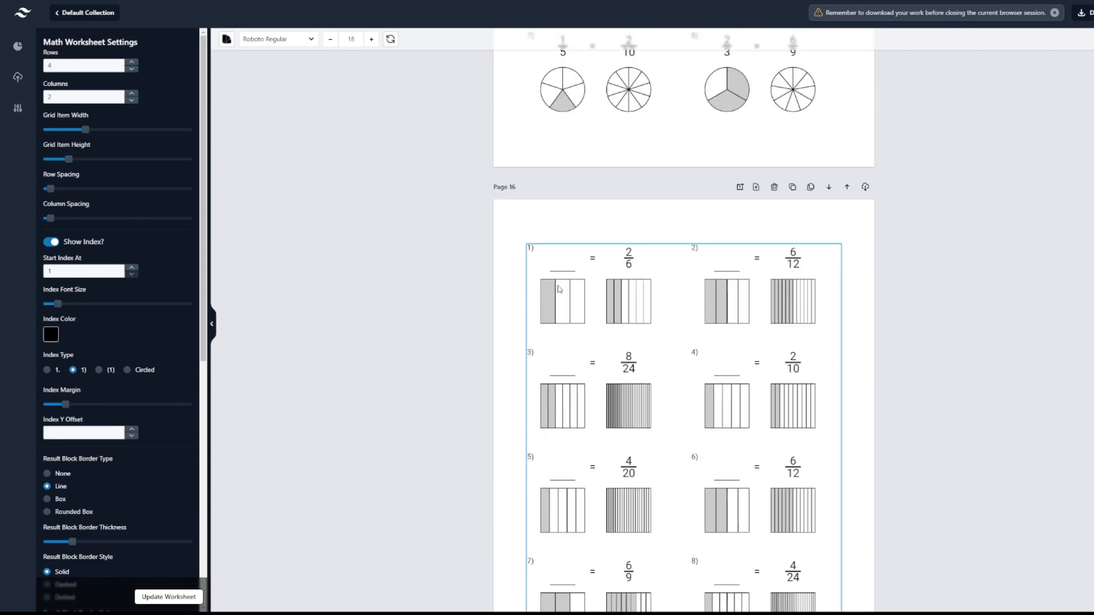
scroll(654, 279, down, 5)
scroll(655, 280, down, 2)
- Add pages 18 and 19 with Reducing Fractions templates: improper fractions with dashed numerator and denominator boxes, and proper fractions with solid ones
click(739, 215)
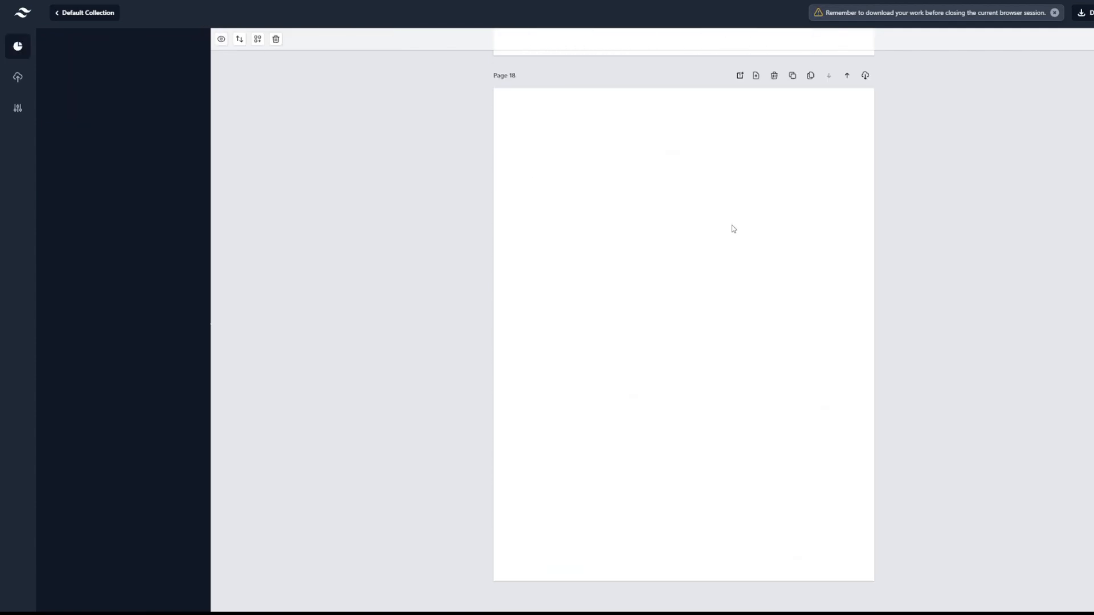
click(191, 54)
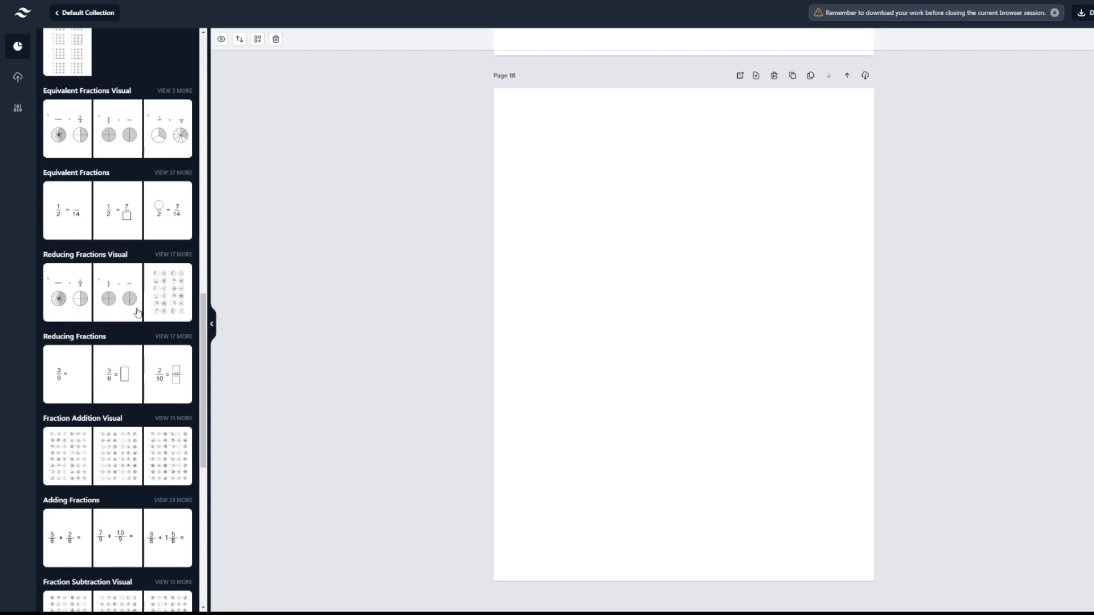
scroll(137, 311, down, 1)
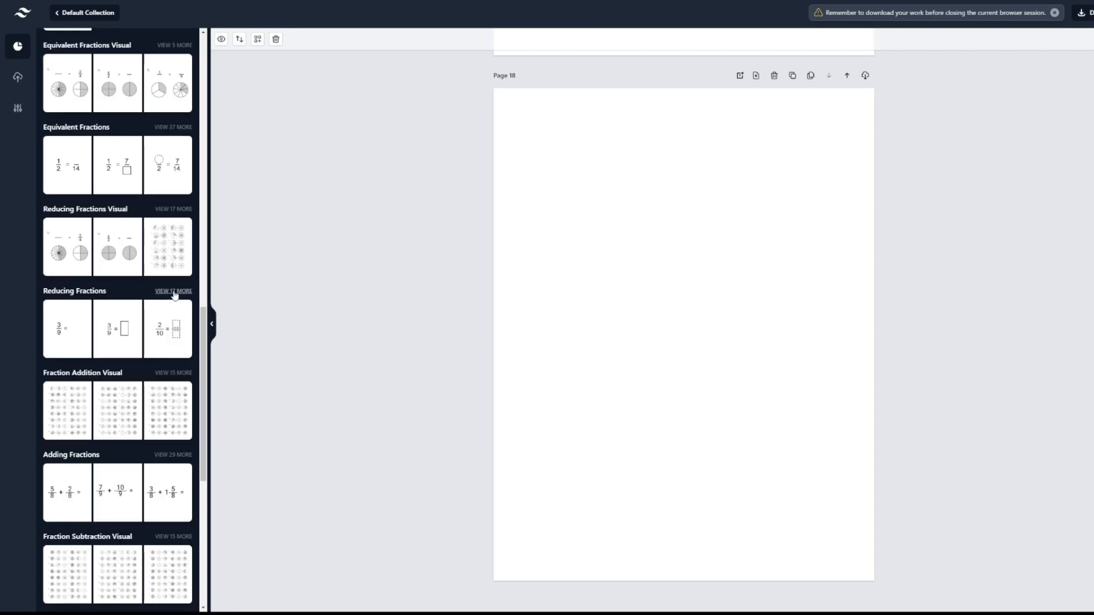
click(174, 291)
click(179, 316)
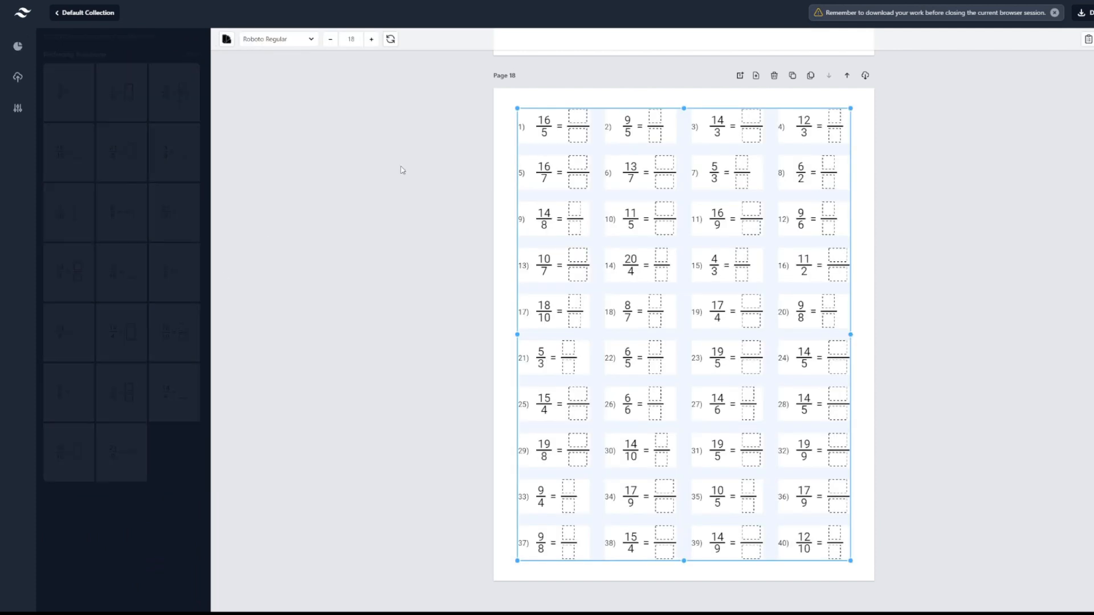
click(755, 77)
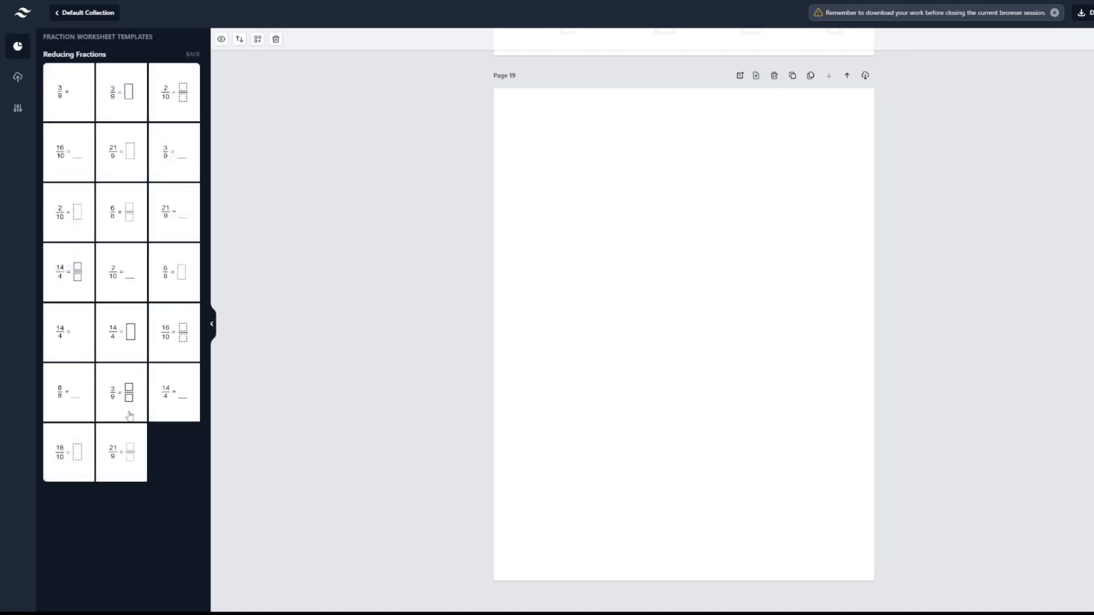
click(131, 409)
- Add pages 20 and 21 with Fraction Addition Visual templates: horizontally divided squares only, and vertically divided squares with a blank first addend
click(756, 77)
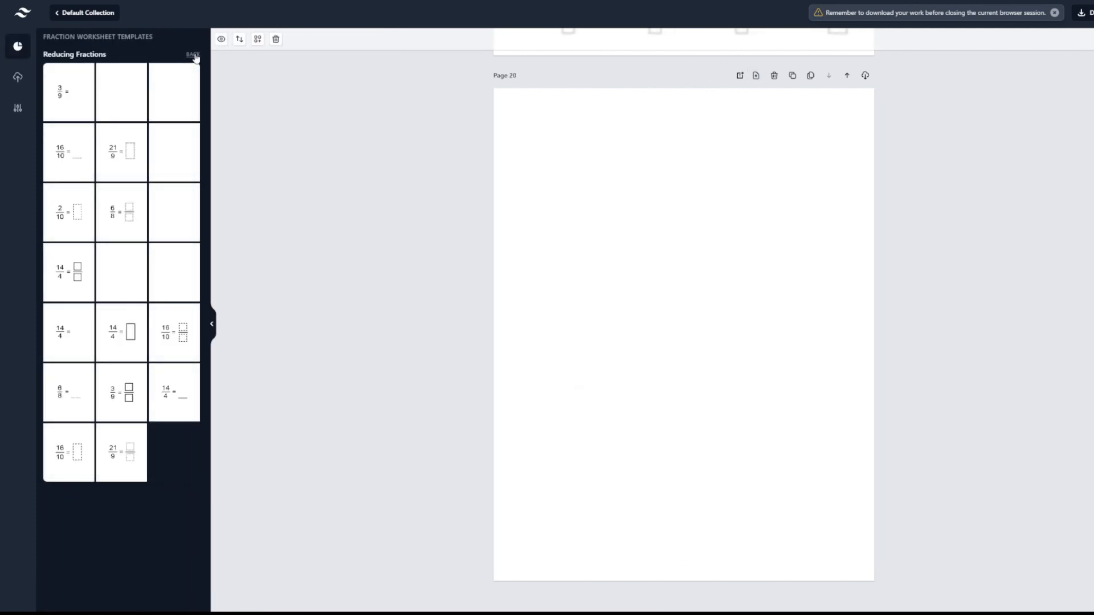
click(193, 56)
scroll(95, 309, down, 2)
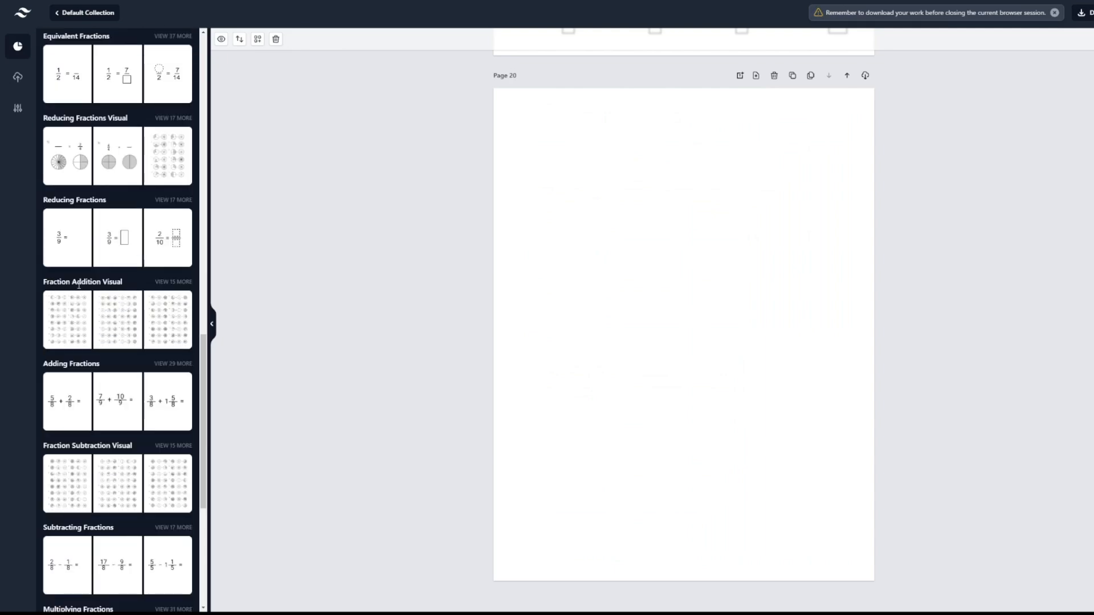
click(172, 282)
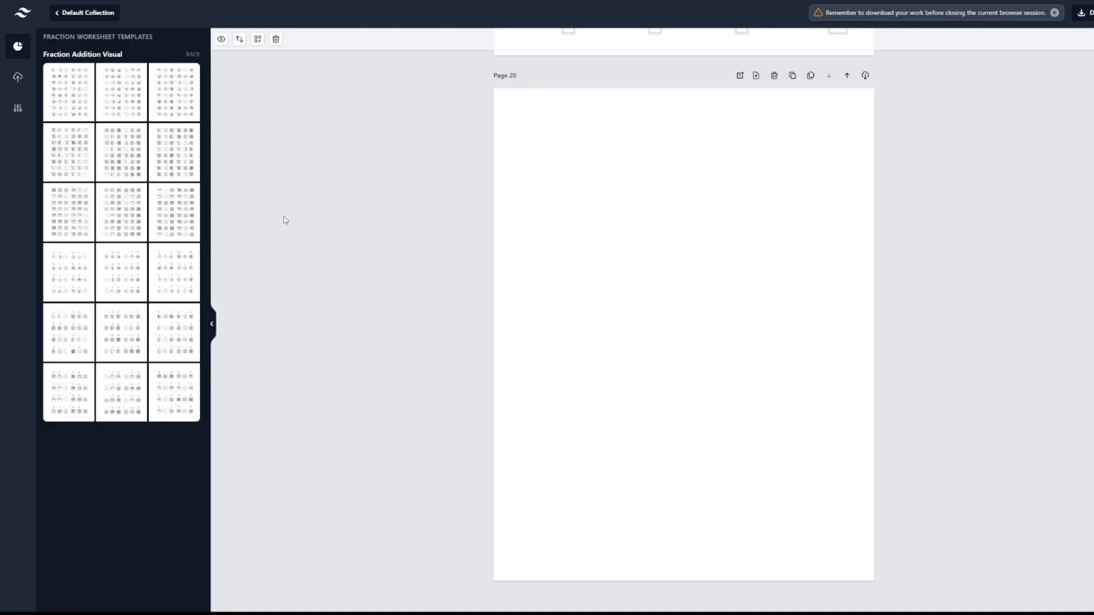
click(177, 216)
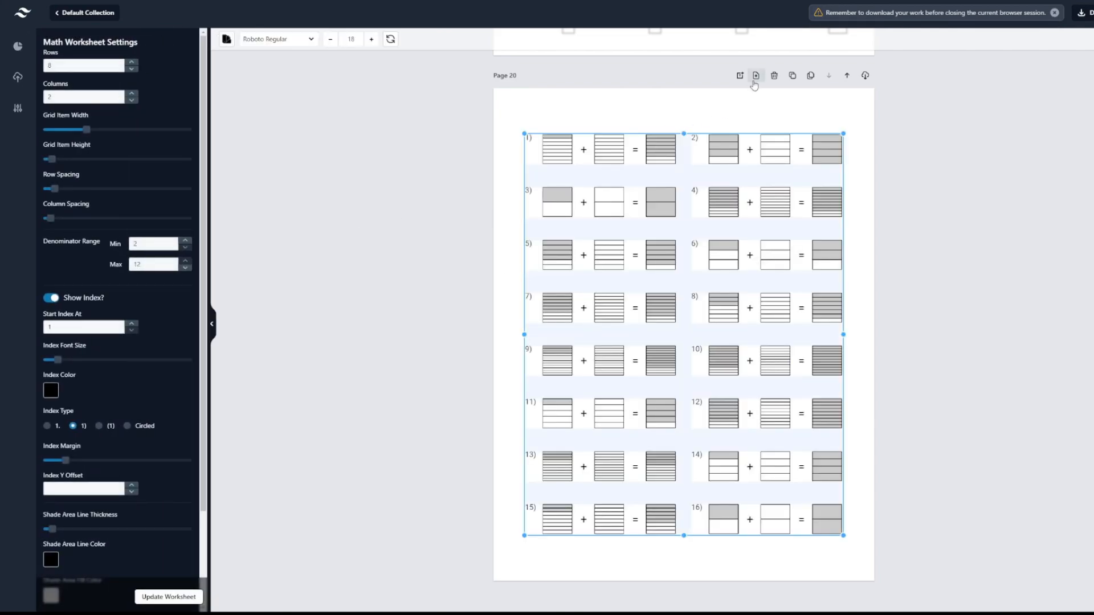
click(756, 76)
click(125, 316)
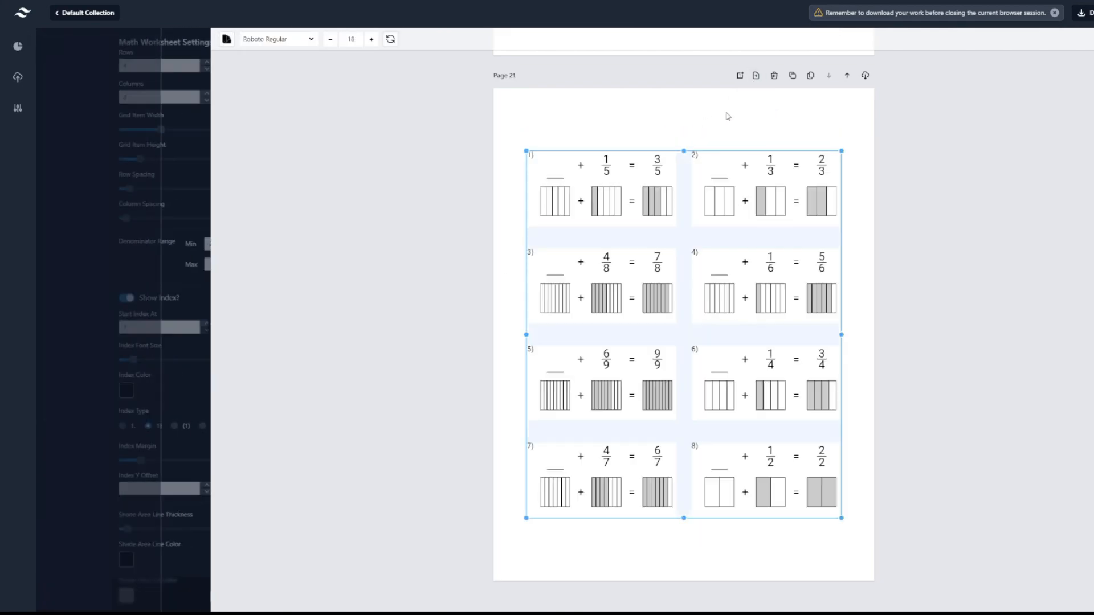
- Add page 22 with the Fraction Subtraction Visual template that uses circles with an unshaded second operand
click(756, 76)
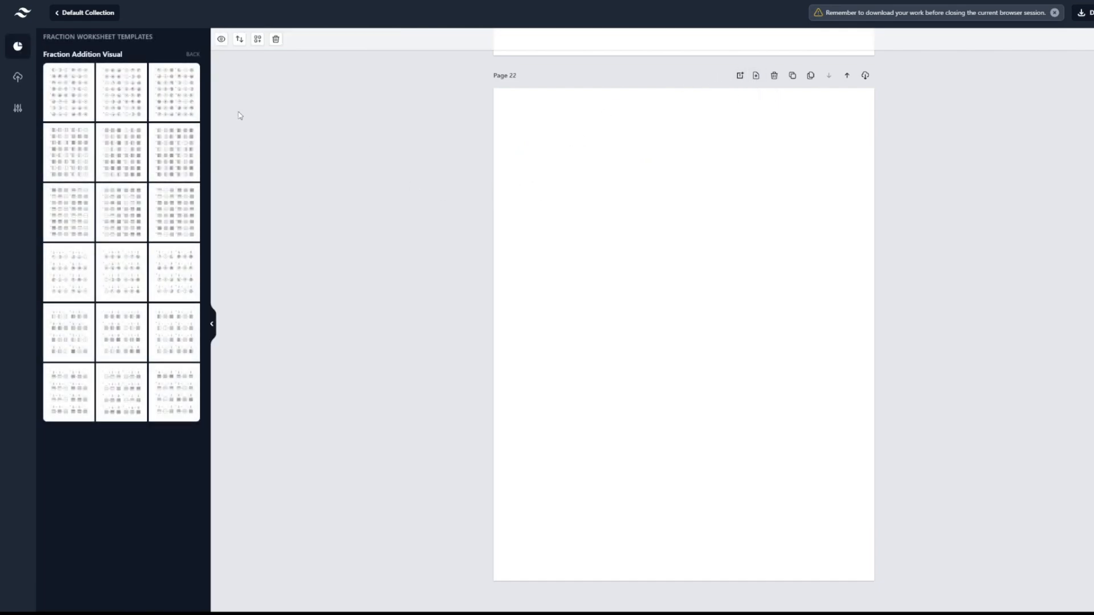
click(192, 55)
scroll(85, 296, down, 2)
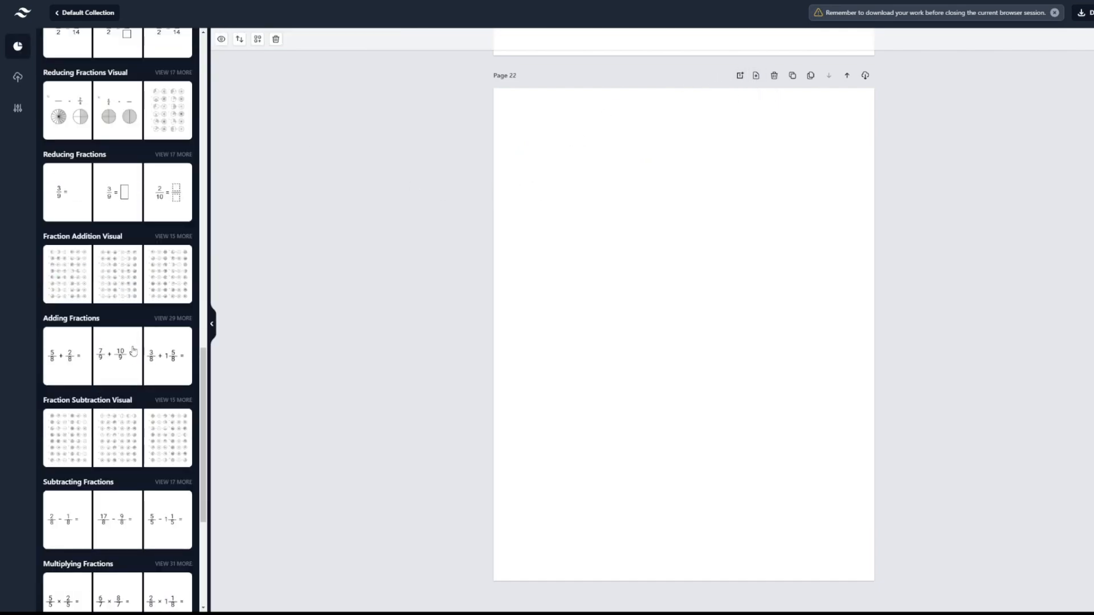
scroll(85, 296, down, 3)
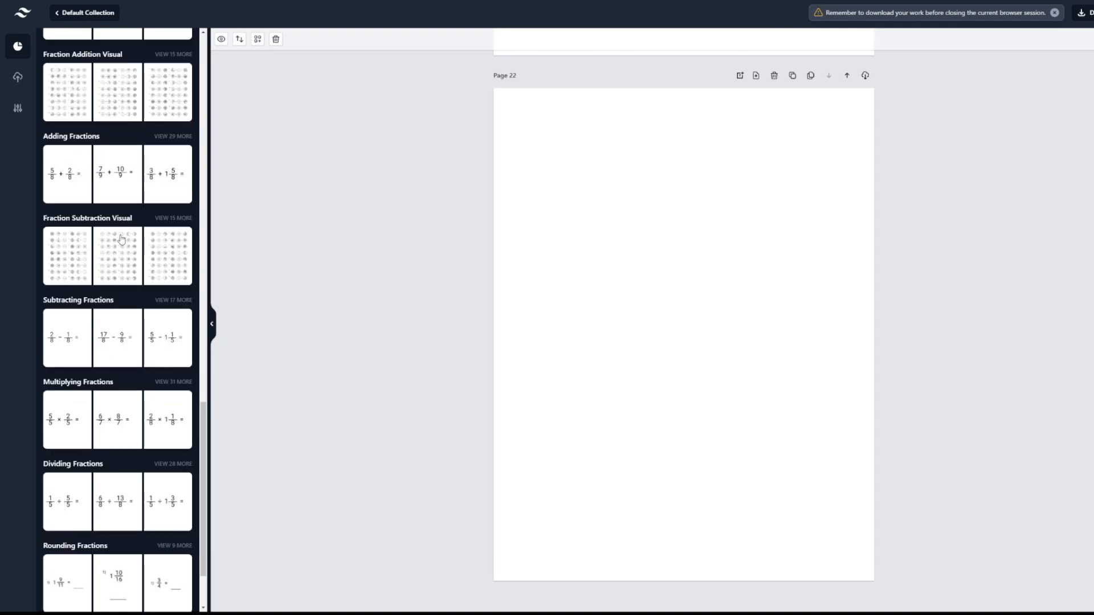
scroll(169, 225, down, 1)
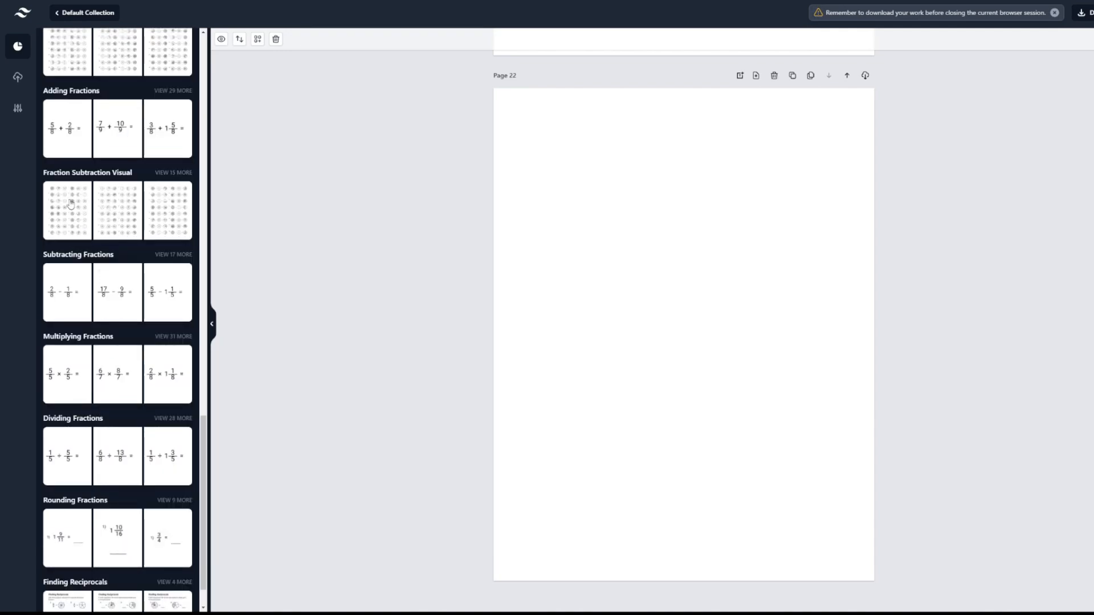
click(173, 172)
click(182, 115)
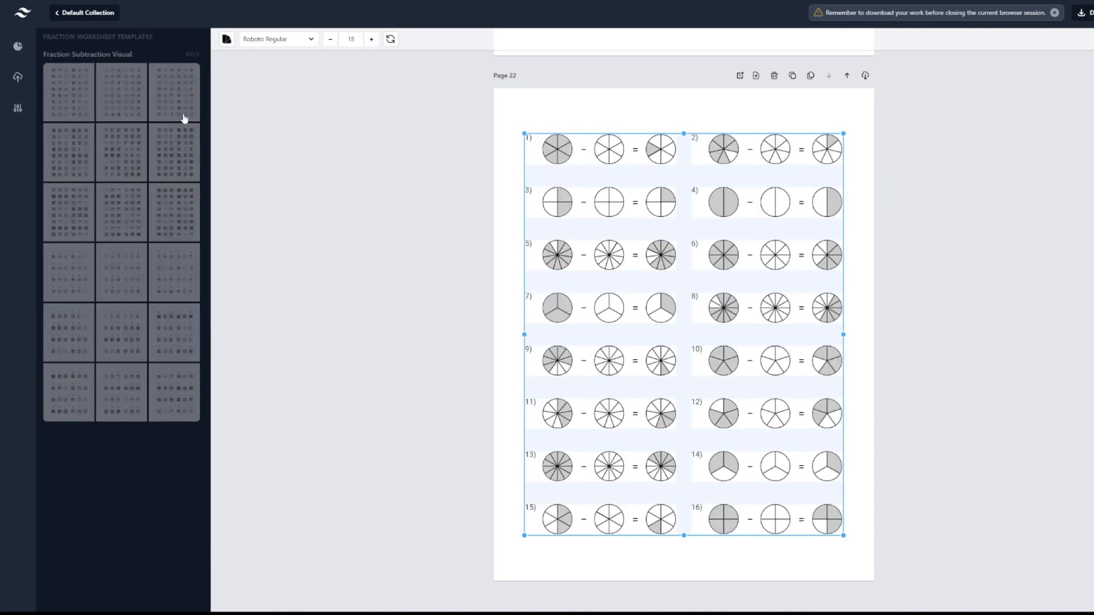
- Add pages 23 and 24 with Multiplying Fractions templates: proper times mixed fractions, and one with missing operands, operators and results
click(756, 76)
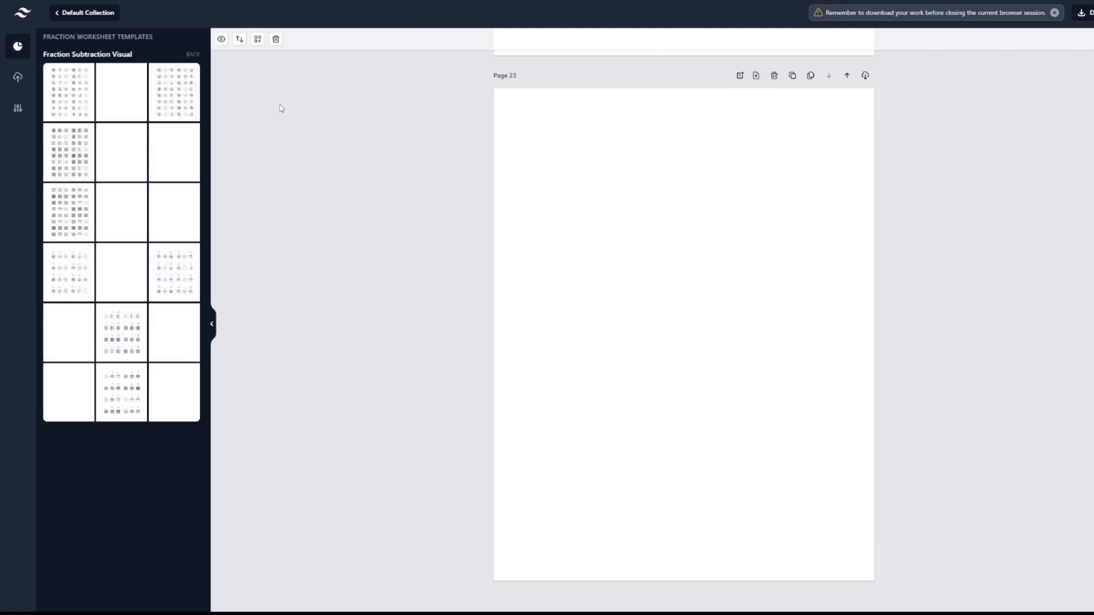
click(193, 55)
scroll(104, 282, down, 1)
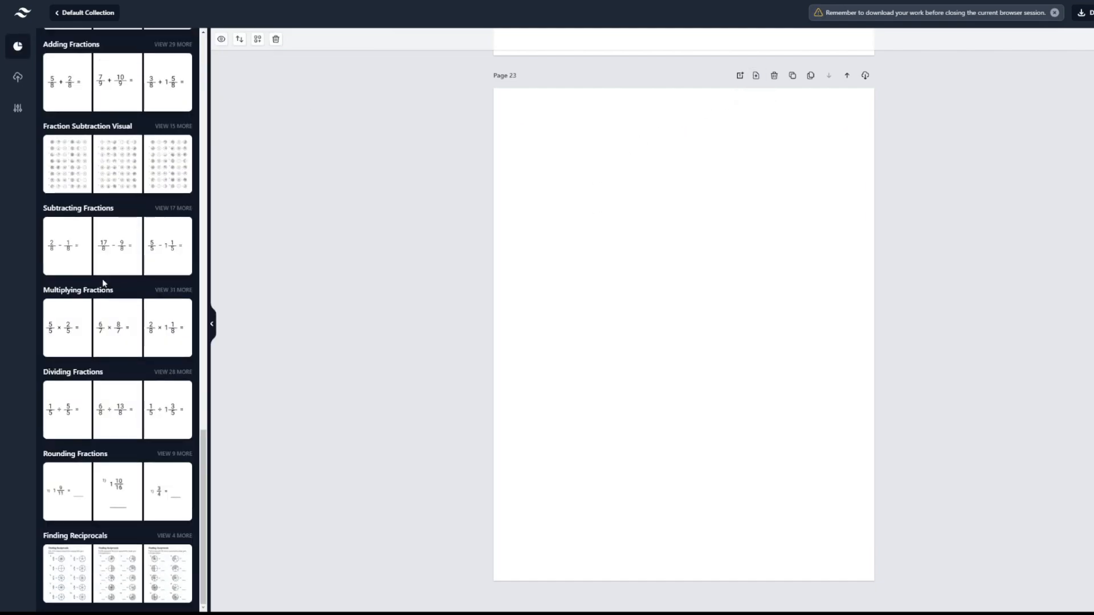
click(178, 290)
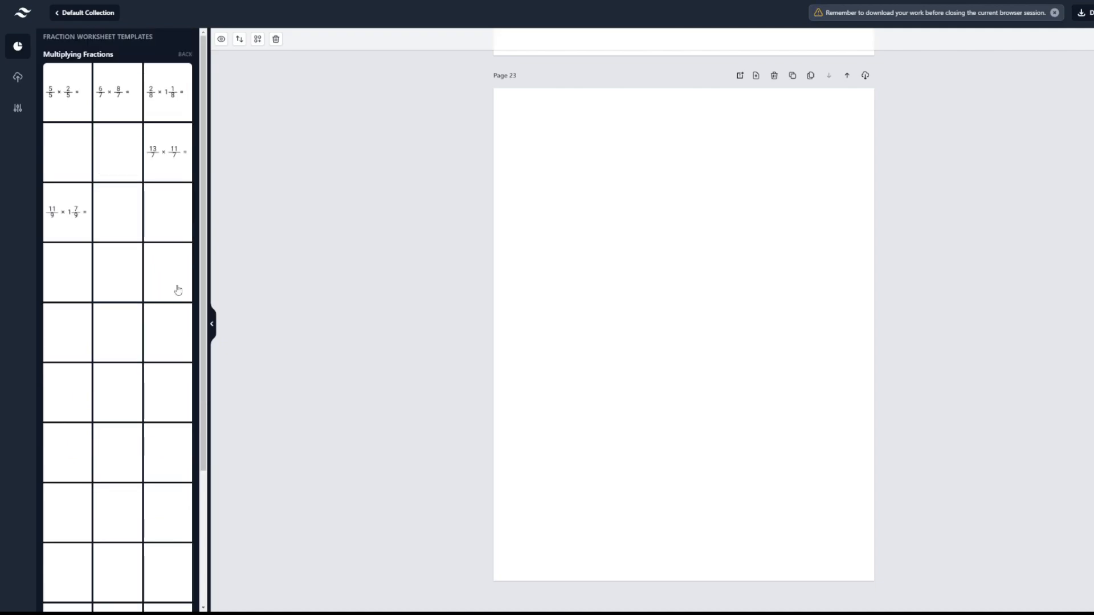
click(178, 290)
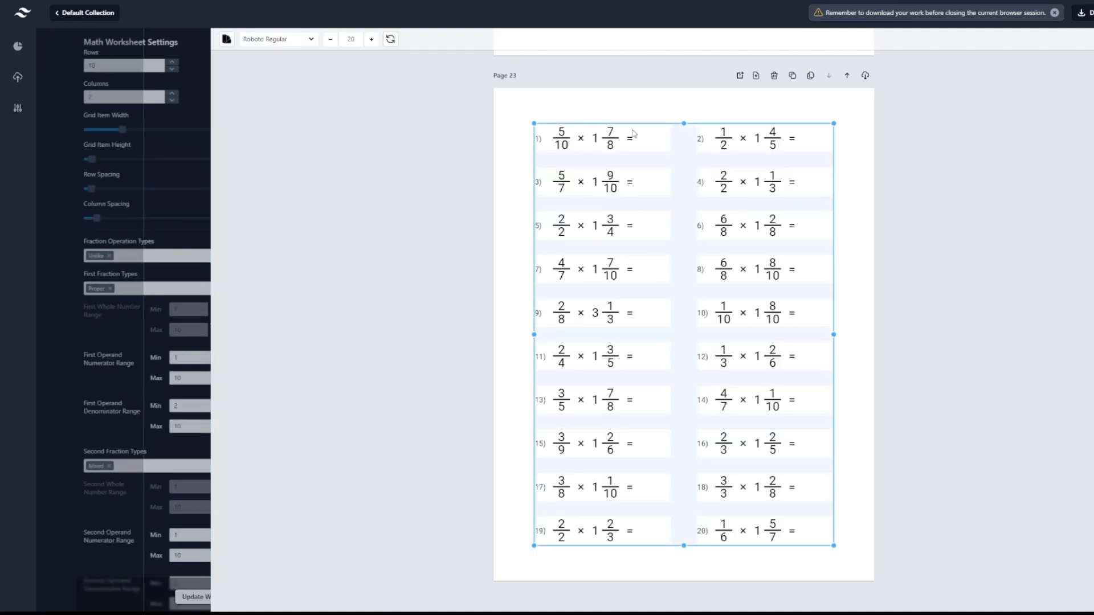
click(756, 75)
scroll(184, 391, down, 1)
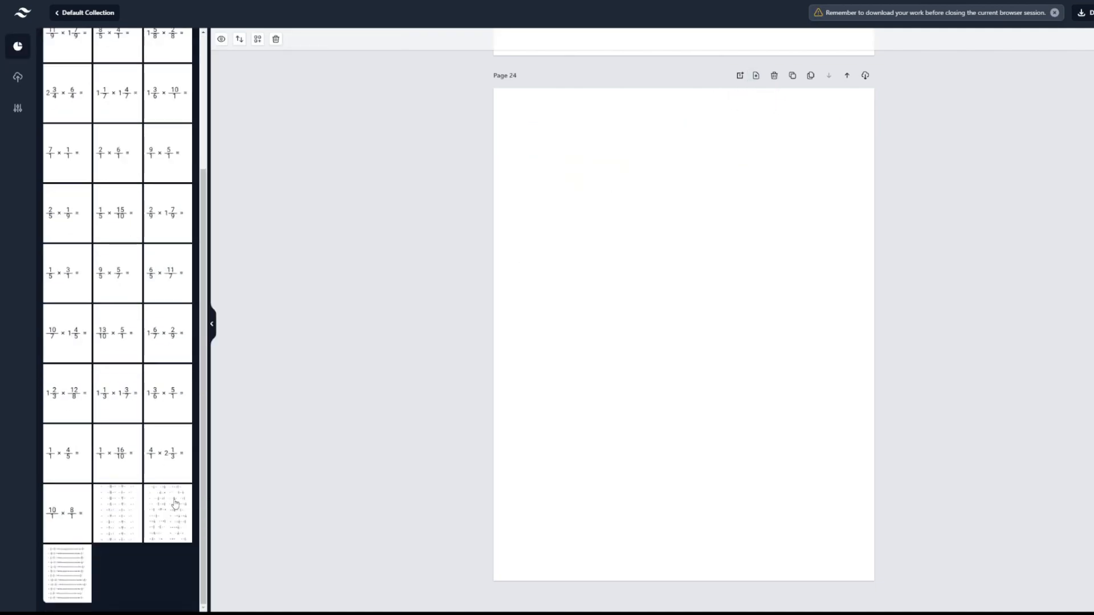
click(191, 497)
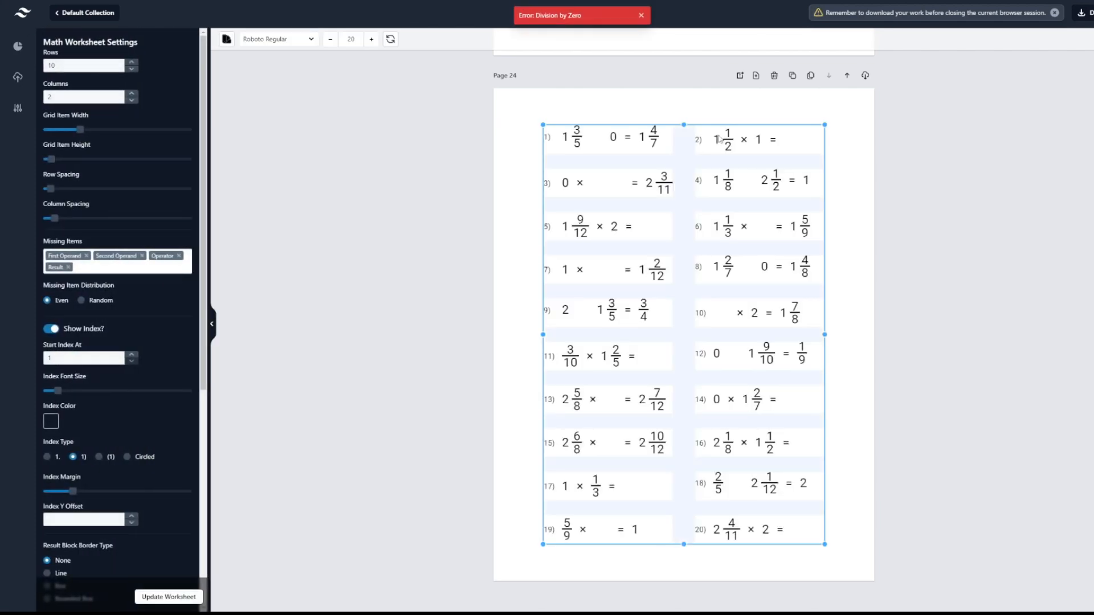
- Add pages 25 to 27 with Rounding Fractions templates, using shaded circles on page 26 and shaded bars on page 27
click(756, 75)
scroll(198, 205, up, 3)
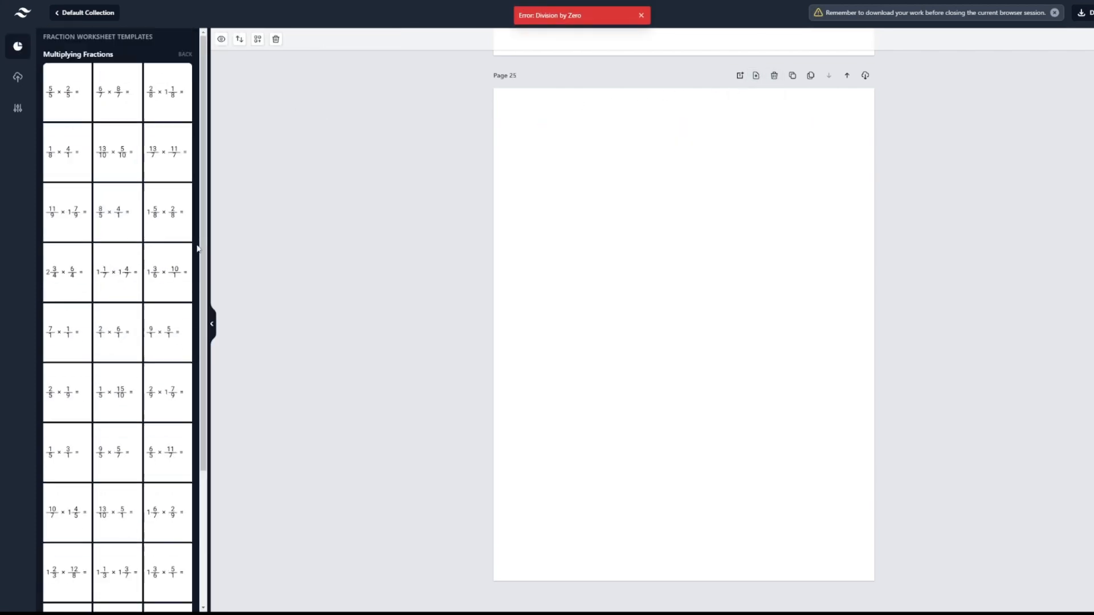
click(184, 54)
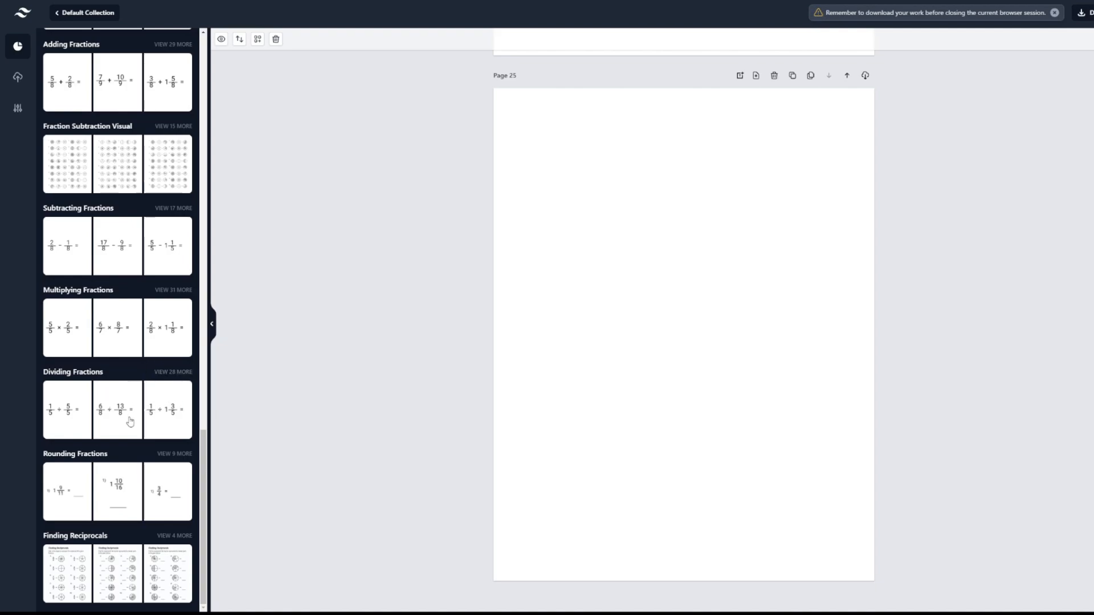
click(162, 454)
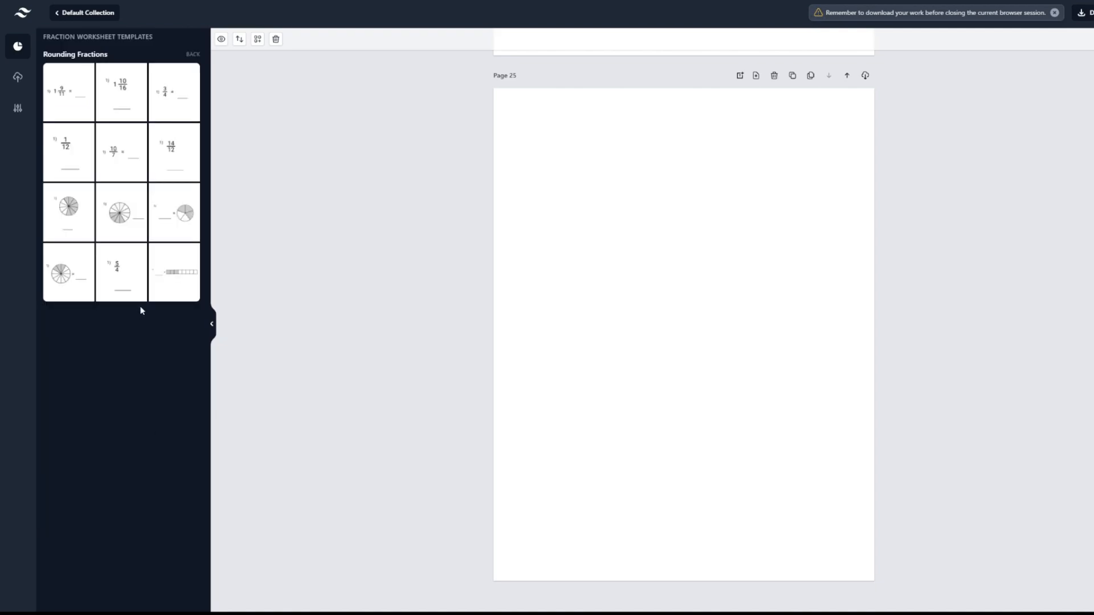
click(130, 287)
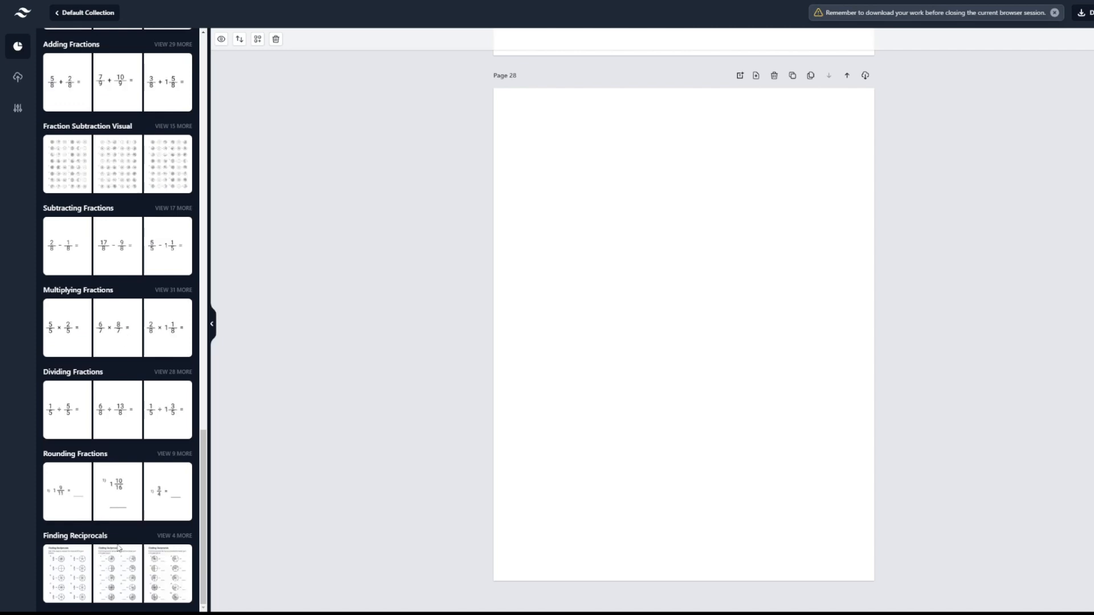
- Fill pages 28 to 30 with Finding Reciprocals templates, with circles before the fractions on page 28 and fractions with arrows to circles on page 30
click(163, 535)
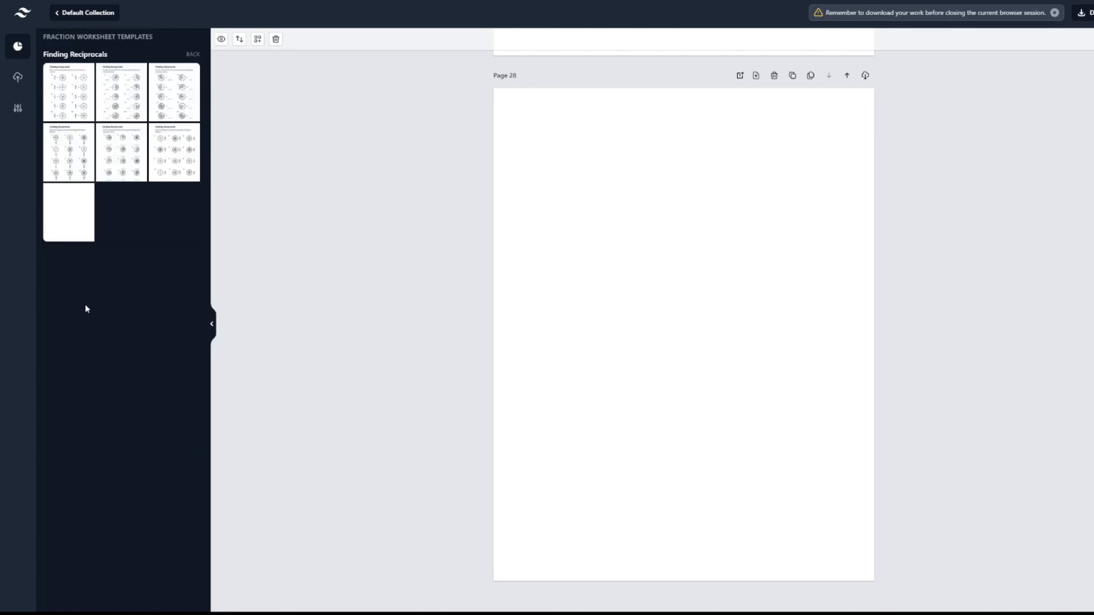
click(164, 135)
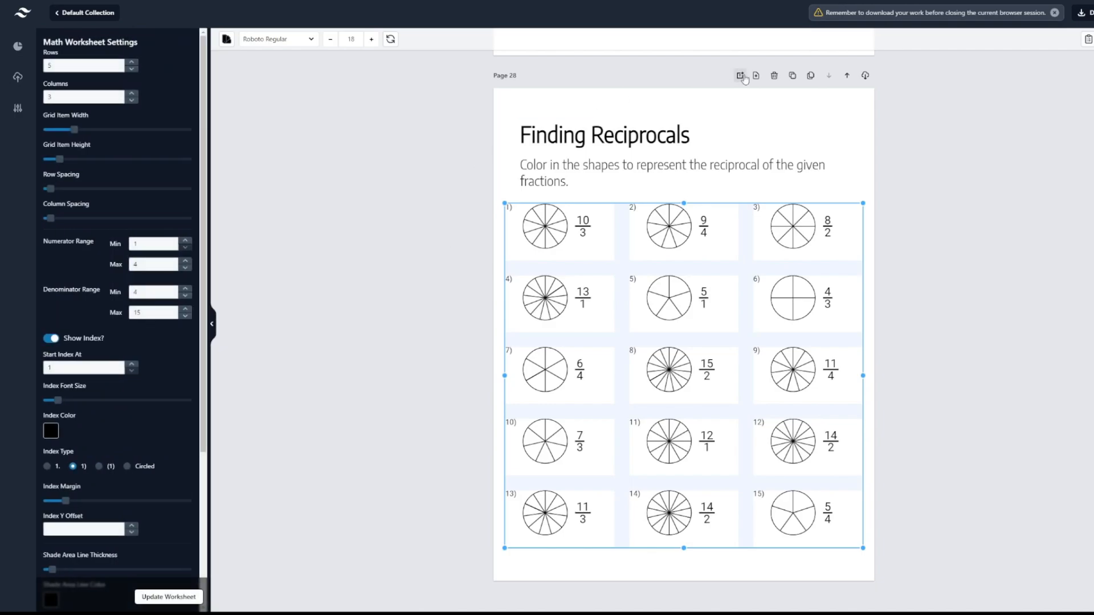
click(741, 75)
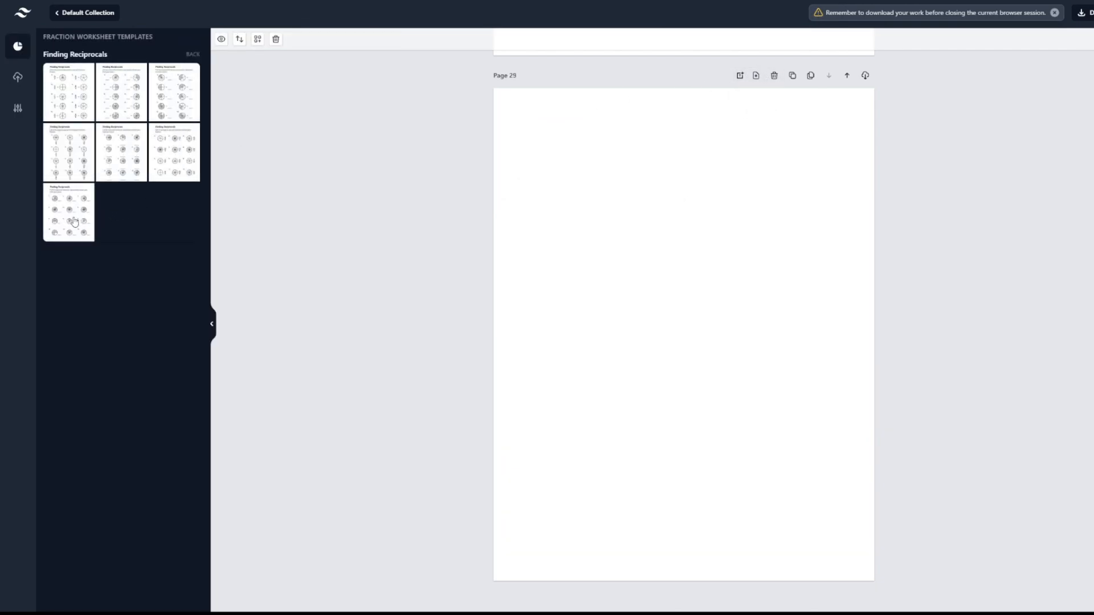
click(75, 221)
click(755, 76)
click(84, 104)
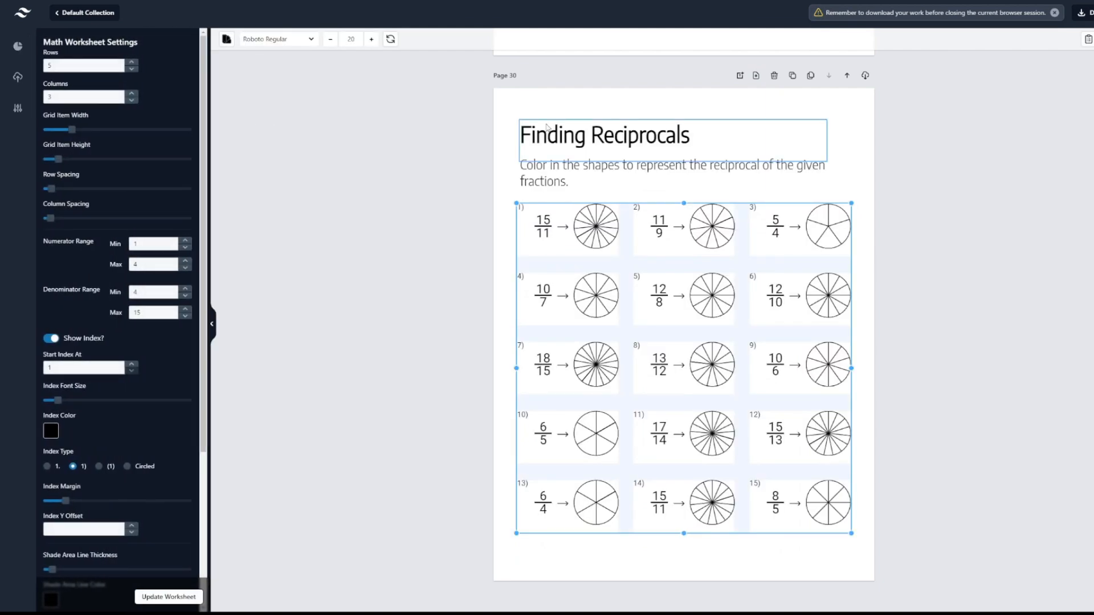
- Add blank page 31 and return to the full list of fraction template categories
click(755, 76)
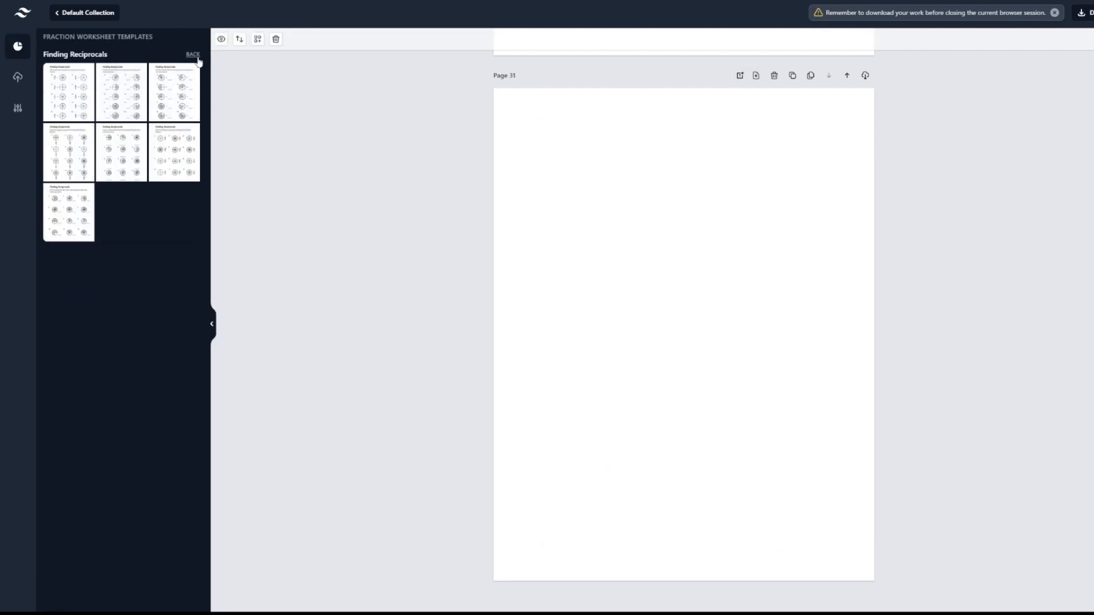
click(193, 54)
scroll(116, 238, up, 4)
scroll(110, 246, down, 4)
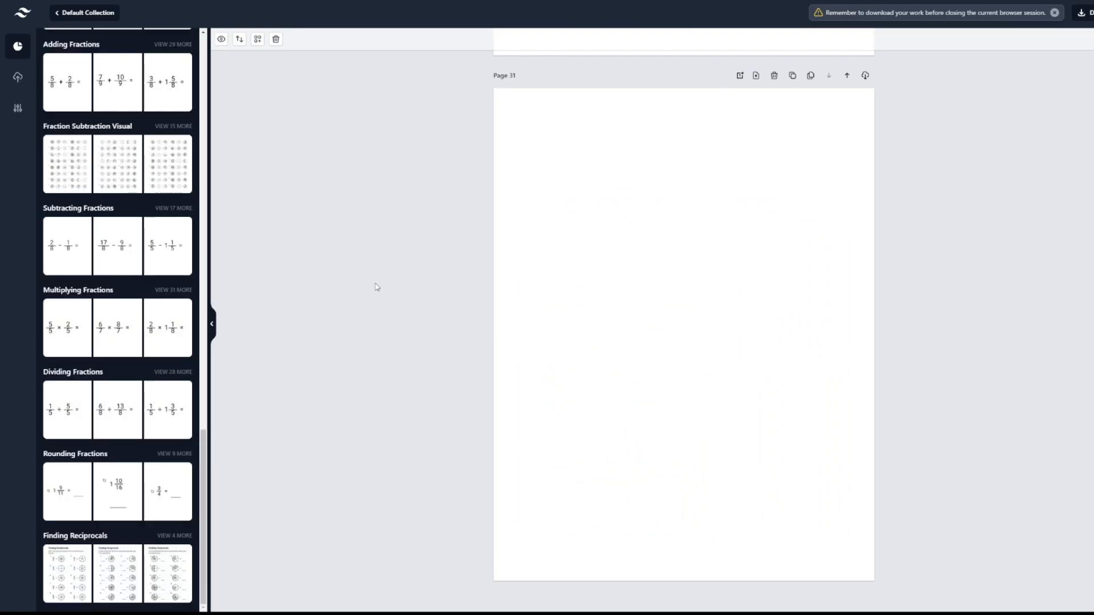
- Review the worksheet pages backwards from the end of the workbook to about page 14
scroll(401, 297, up, 20)
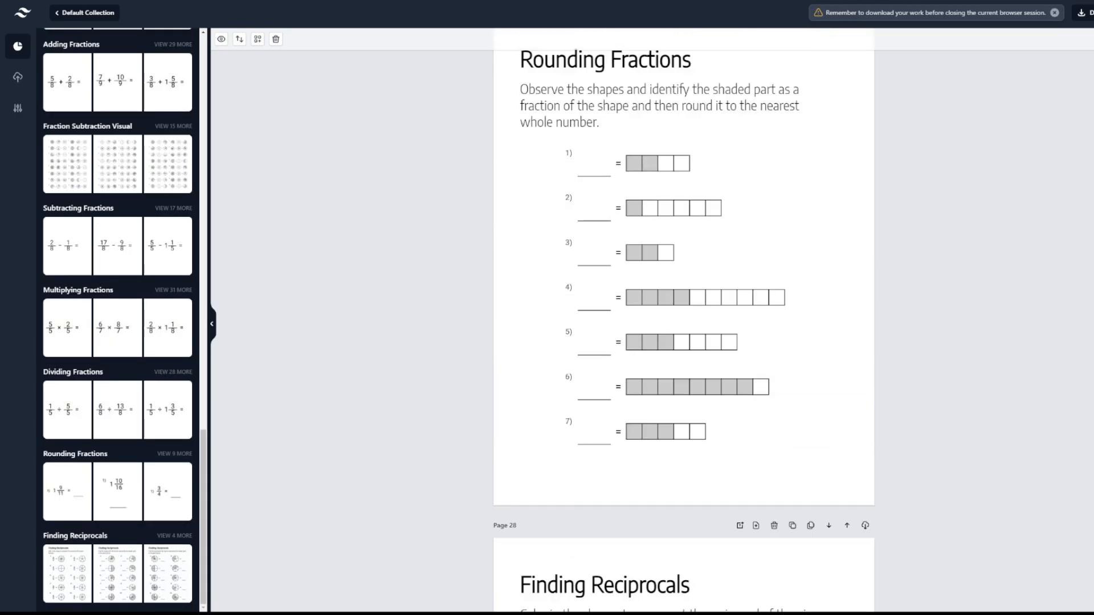
scroll(683, 319, up, 10)
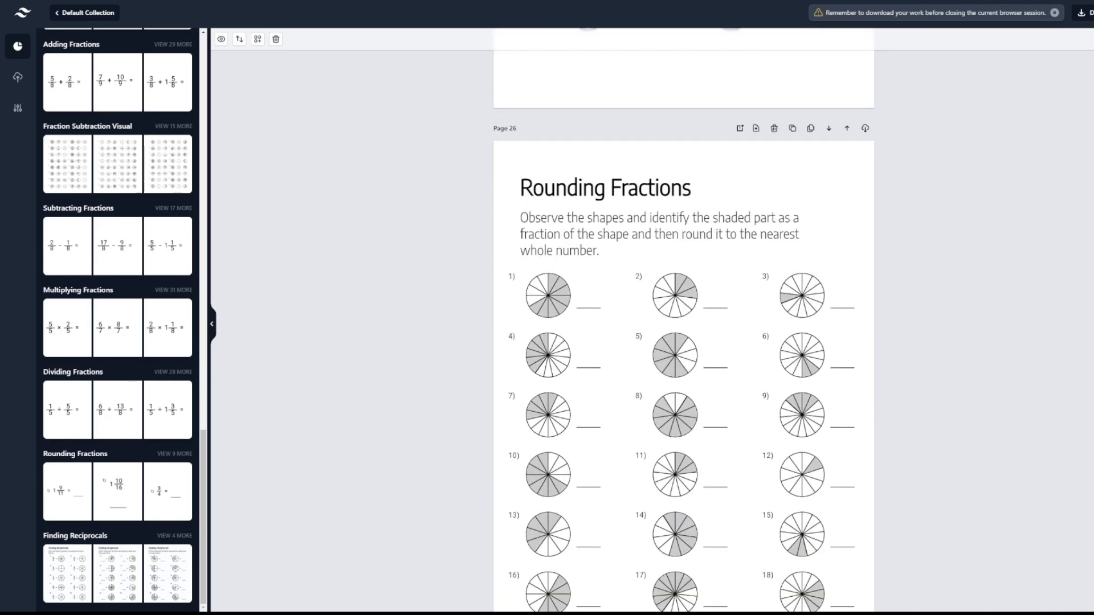
scroll(684, 319, up, 10)
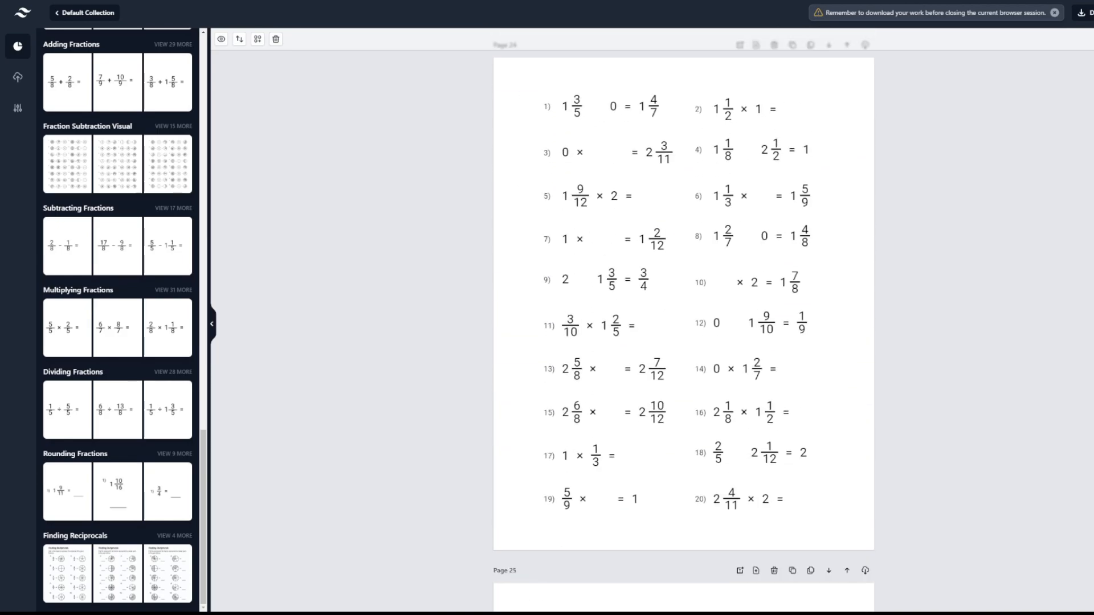
scroll(683, 319, up, 10)
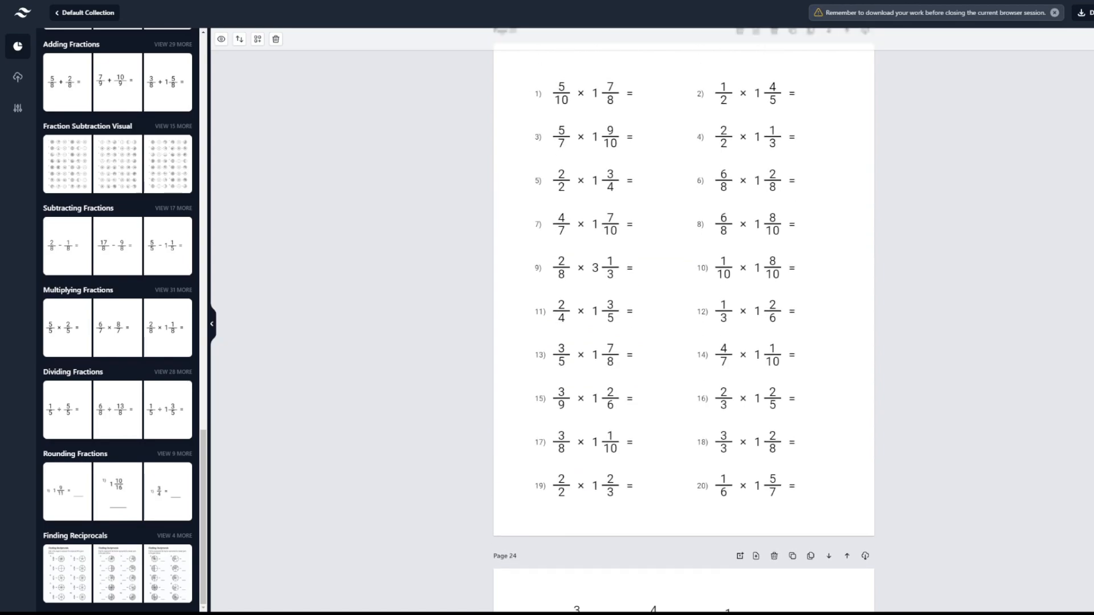
scroll(684, 319, up, 10)
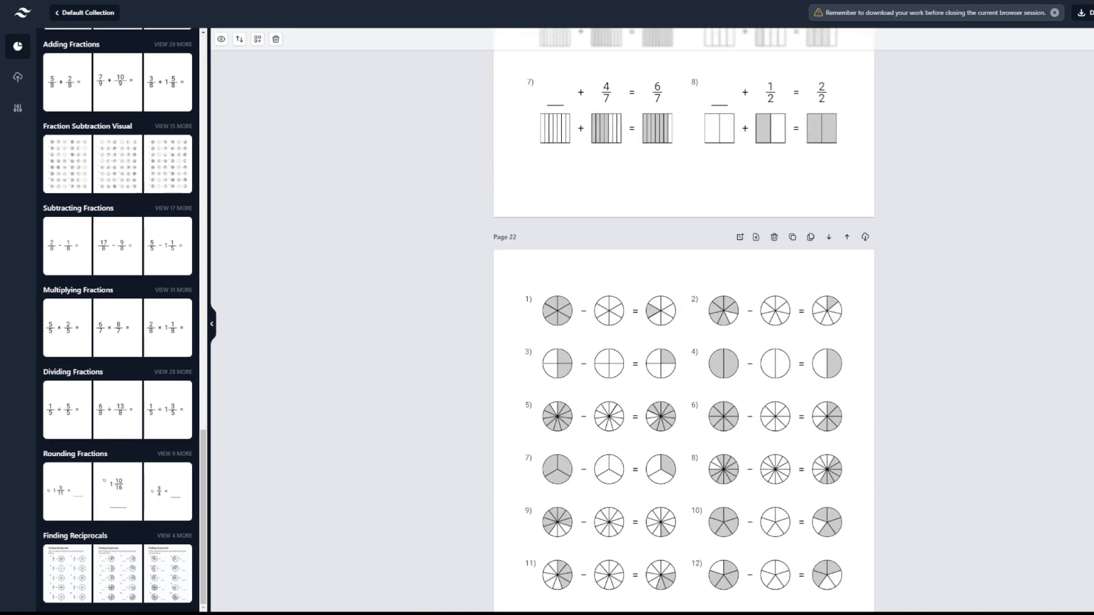
scroll(684, 319, up, 8)
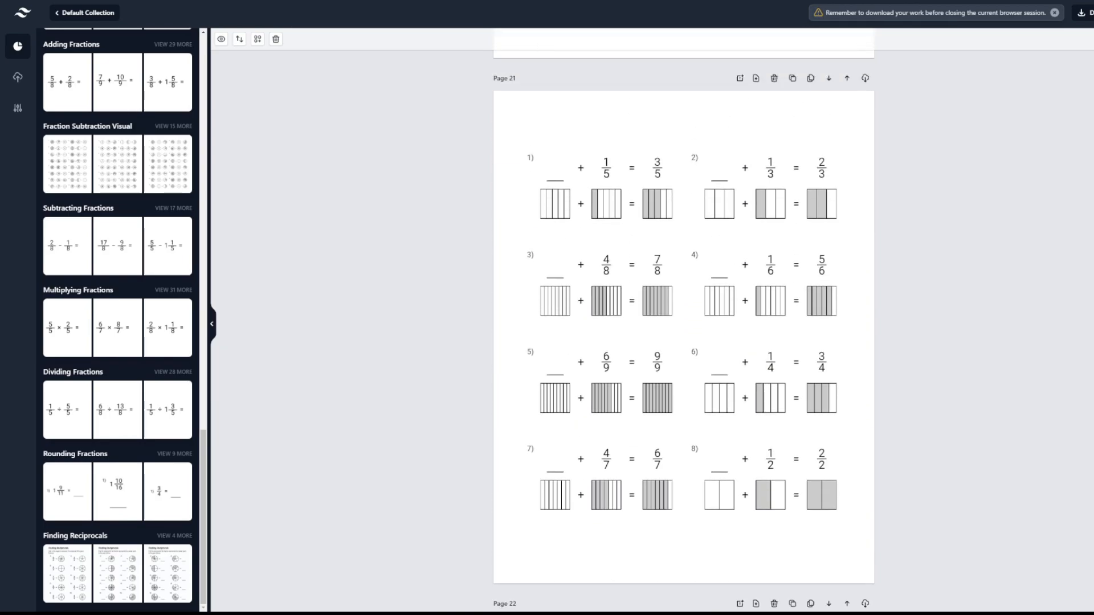
scroll(684, 319, up, 3)
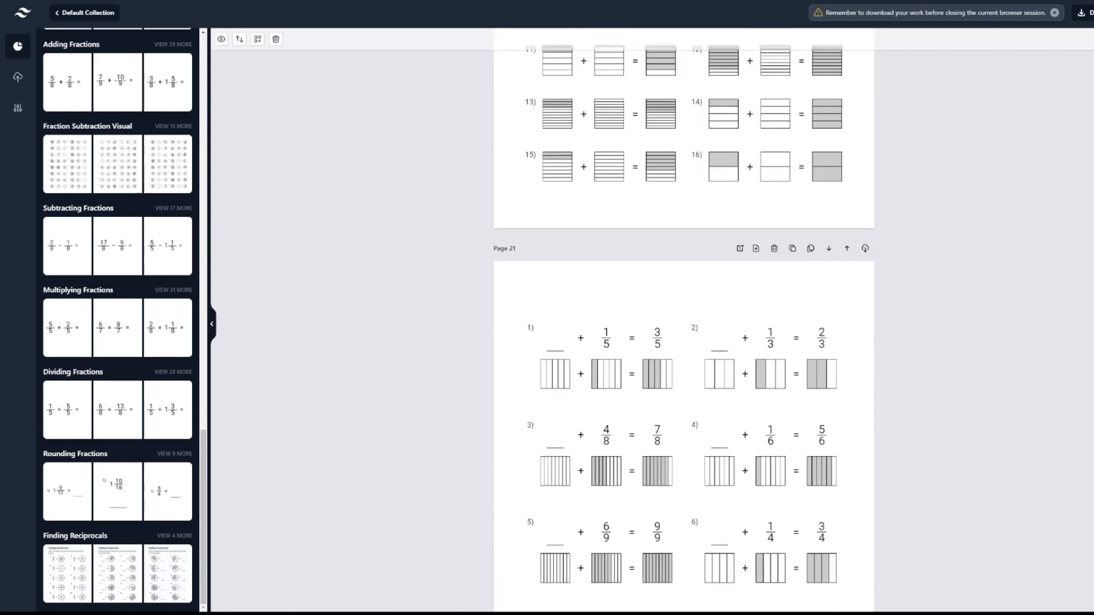
scroll(683, 319, up, 3)
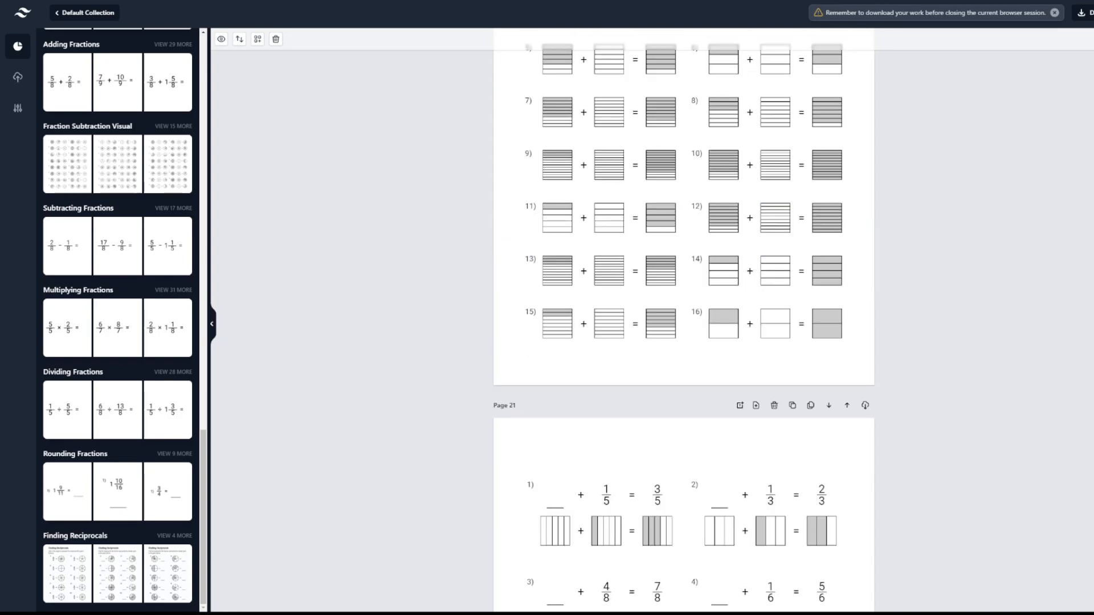
scroll(683, 319, up, 14)
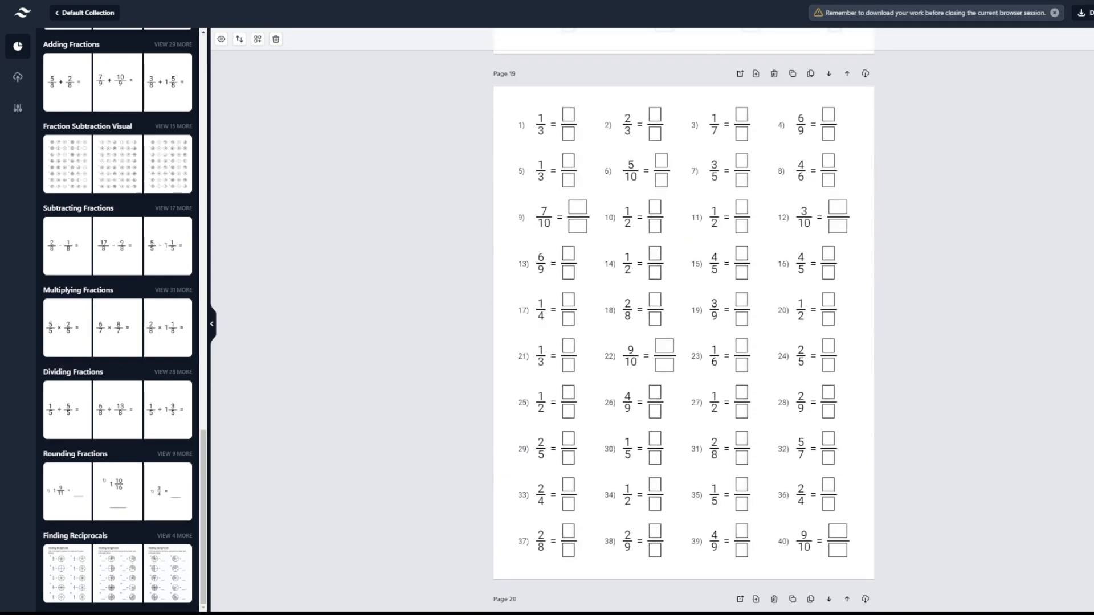
scroll(683, 319, up, 20)
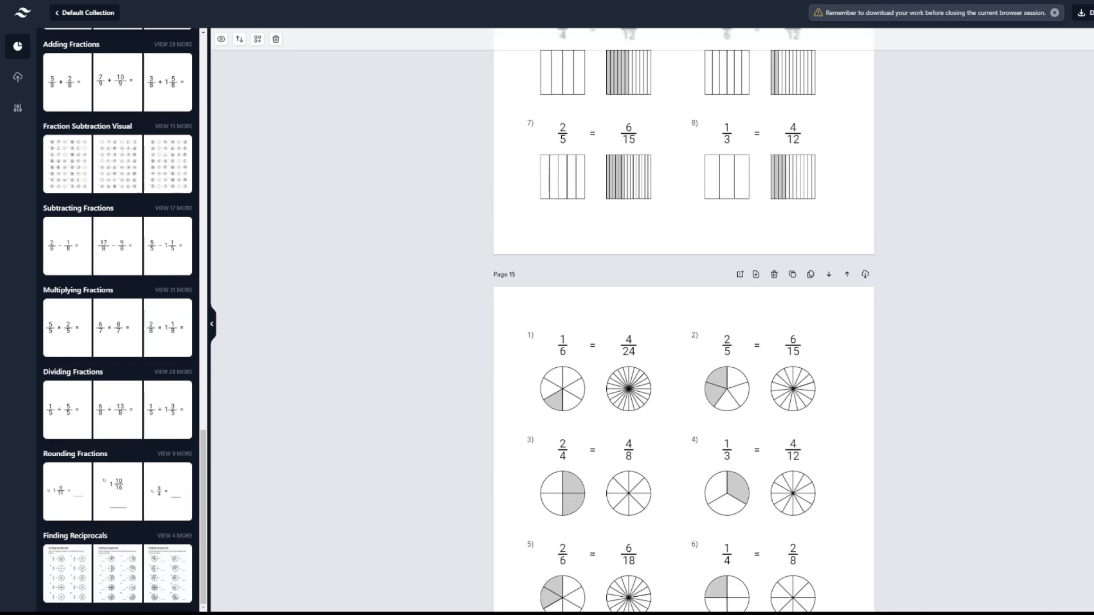
scroll(755, 271, up, 8)
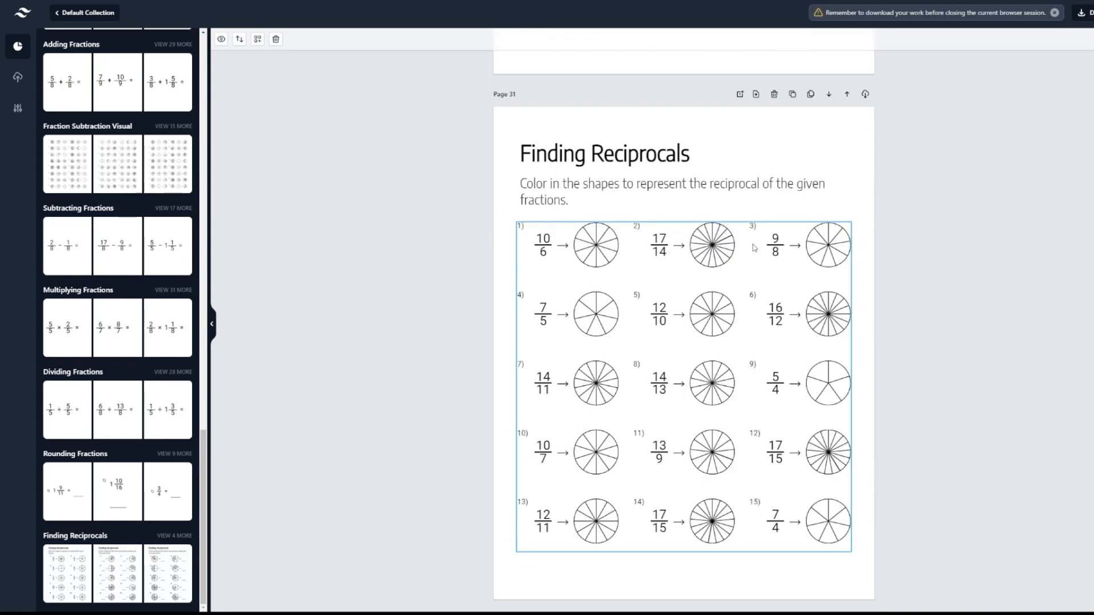
- Clone the Finding Reciprocals page 31 with newly generated questions to make pages 32 and 33
click(791, 95)
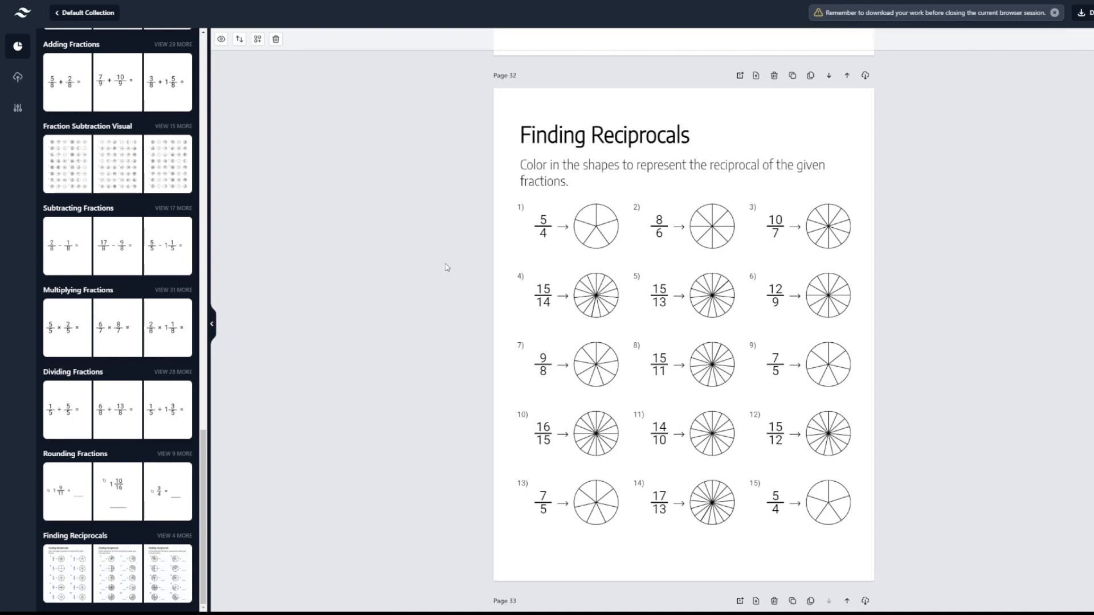
scroll(682, 232, up, 1)
click(791, 121)
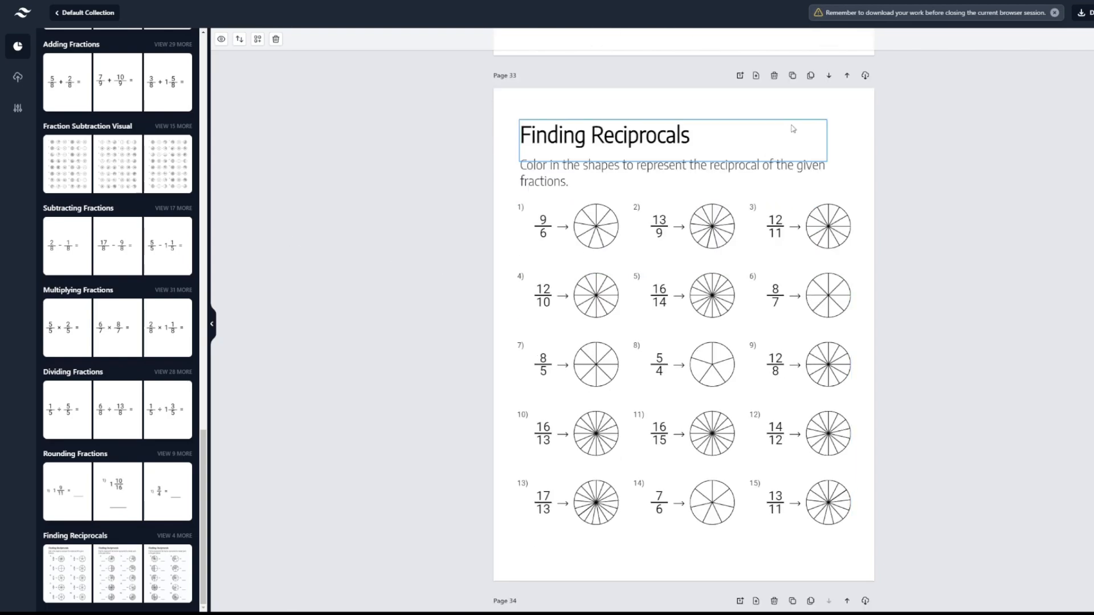
scroll(759, 227, down, 2)
scroll(763, 230, up, 1)
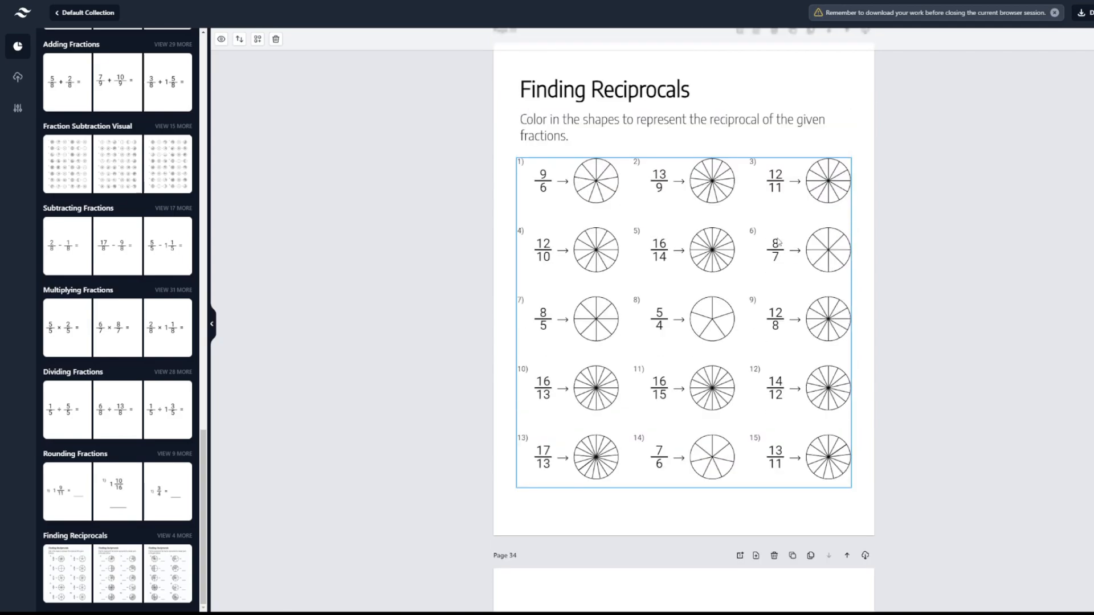
- Clone the Finding Reciprocals page with new questions as pages 34 and 35, and regenerate the questions on page 35 several times
scroll(778, 242, down, 10)
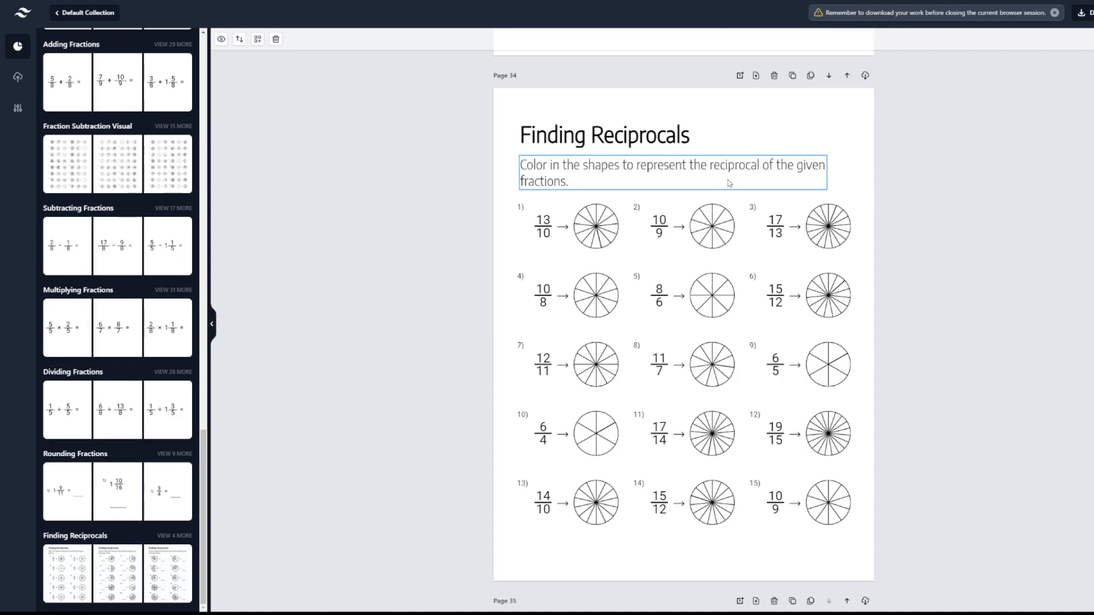
scroll(735, 182, down, 10)
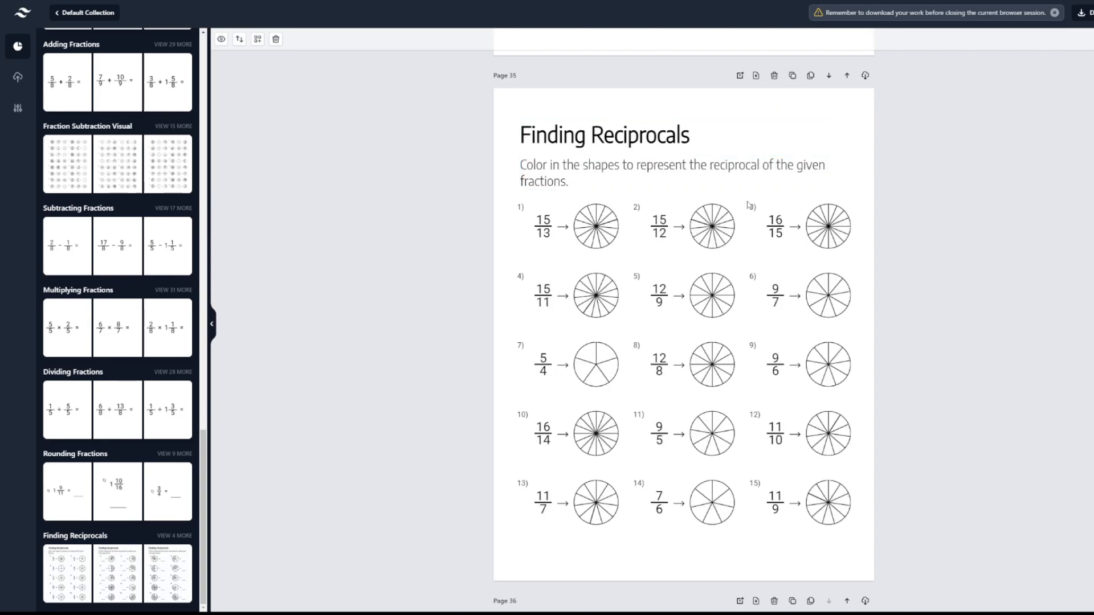
click(524, 217)
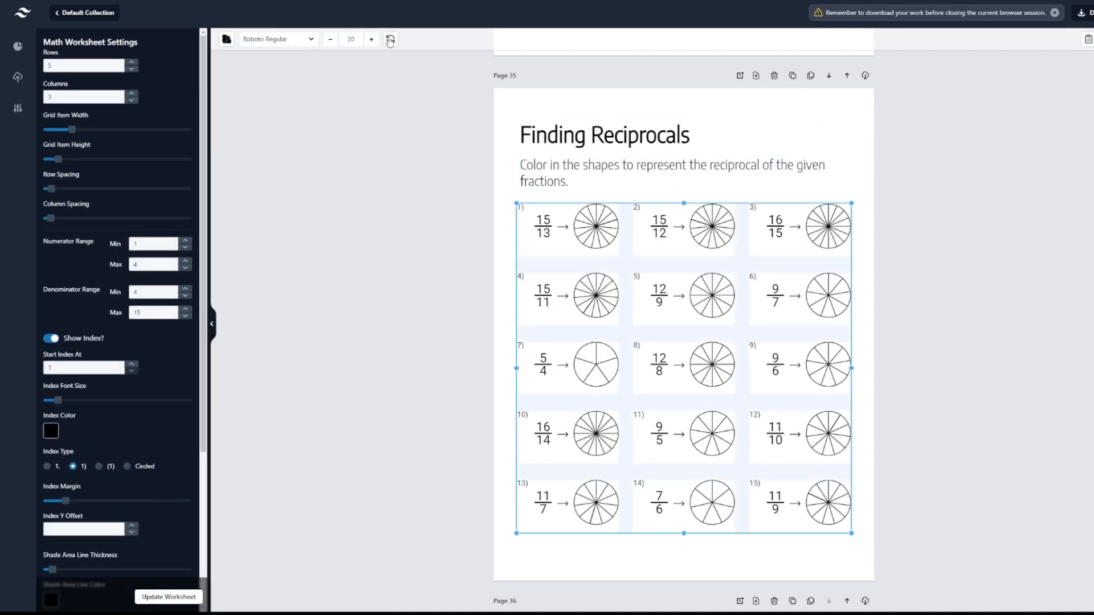
click(390, 40)
click(389, 39)
click(389, 40)
click(389, 39)
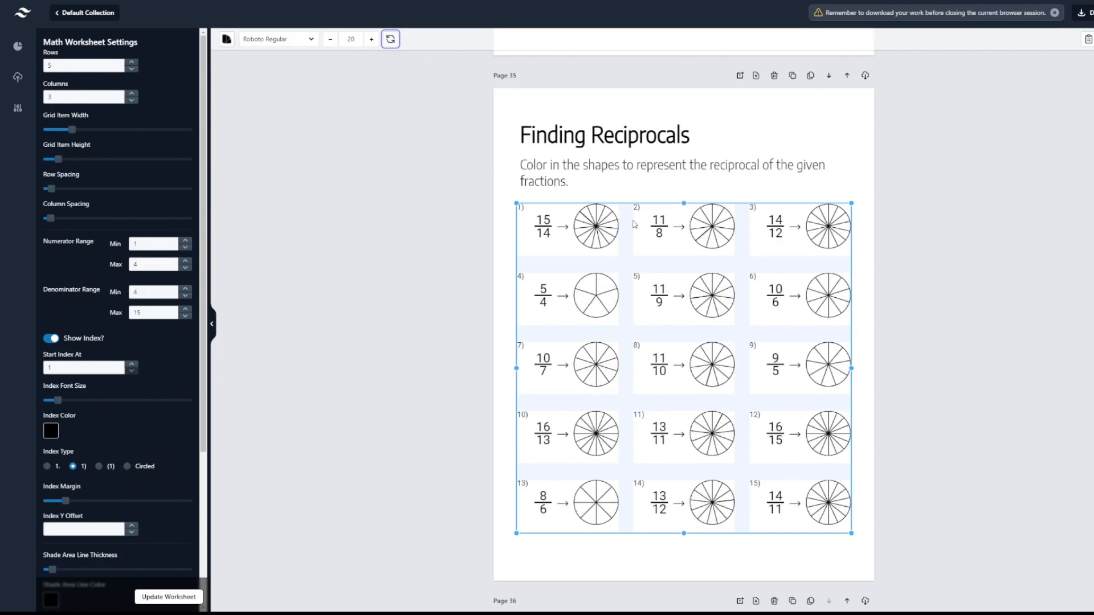
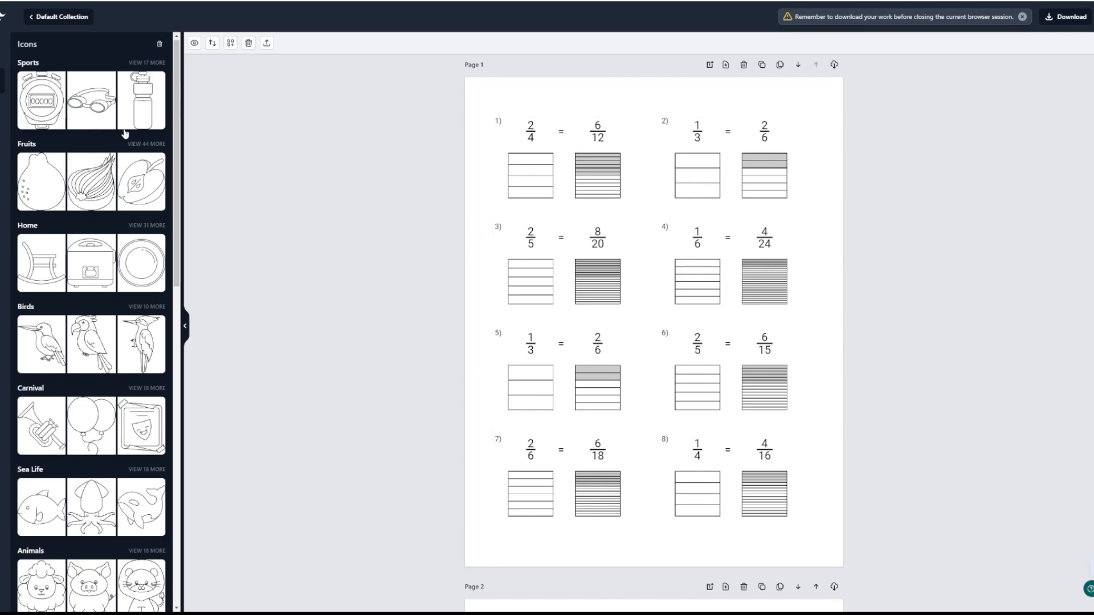
- Insert the kiwi icon from the Birds category on page 1 and enlarge it considerably
scroll(124, 183, down, 2)
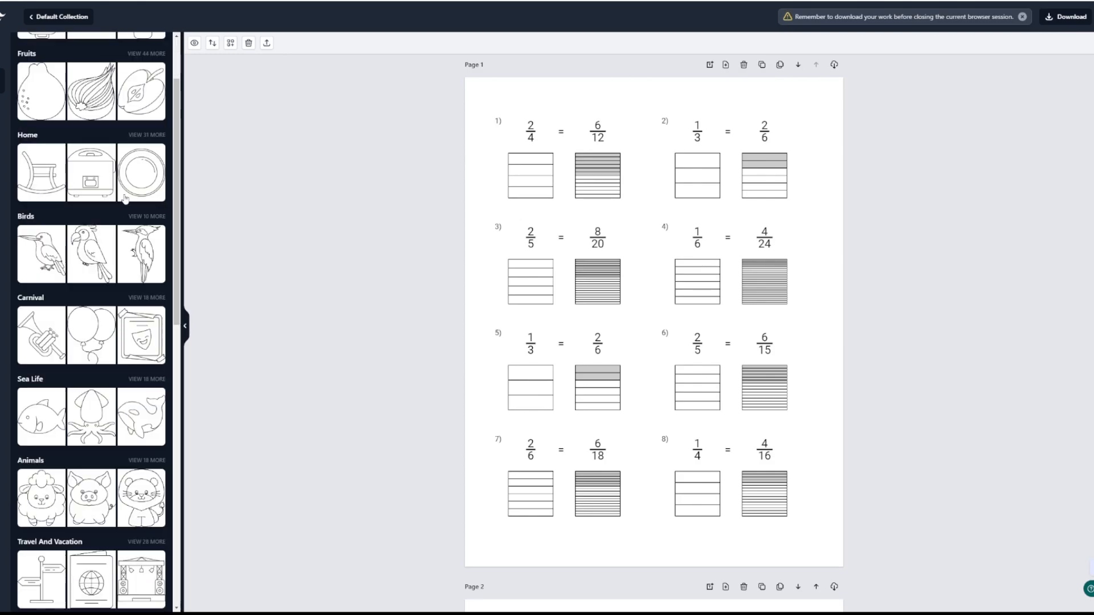
scroll(141, 221, down, 1)
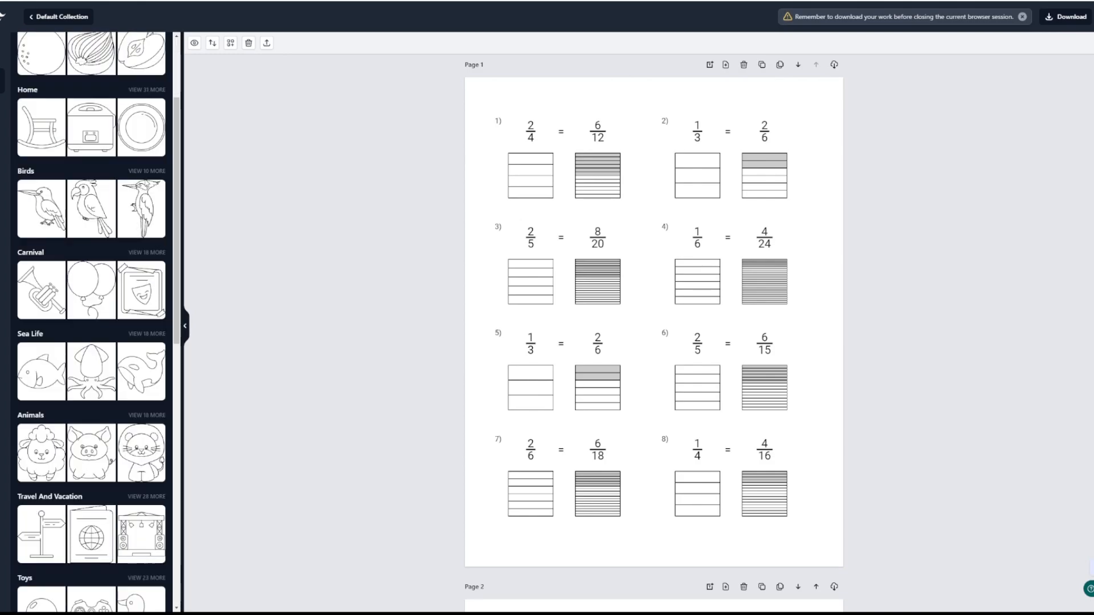
click(149, 172)
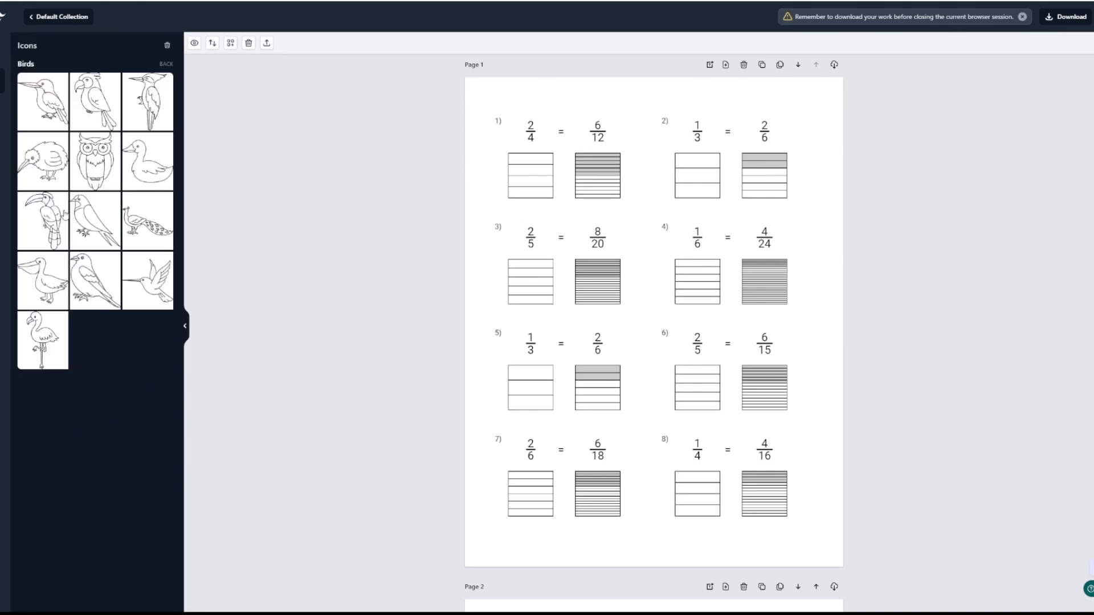
click(45, 171)
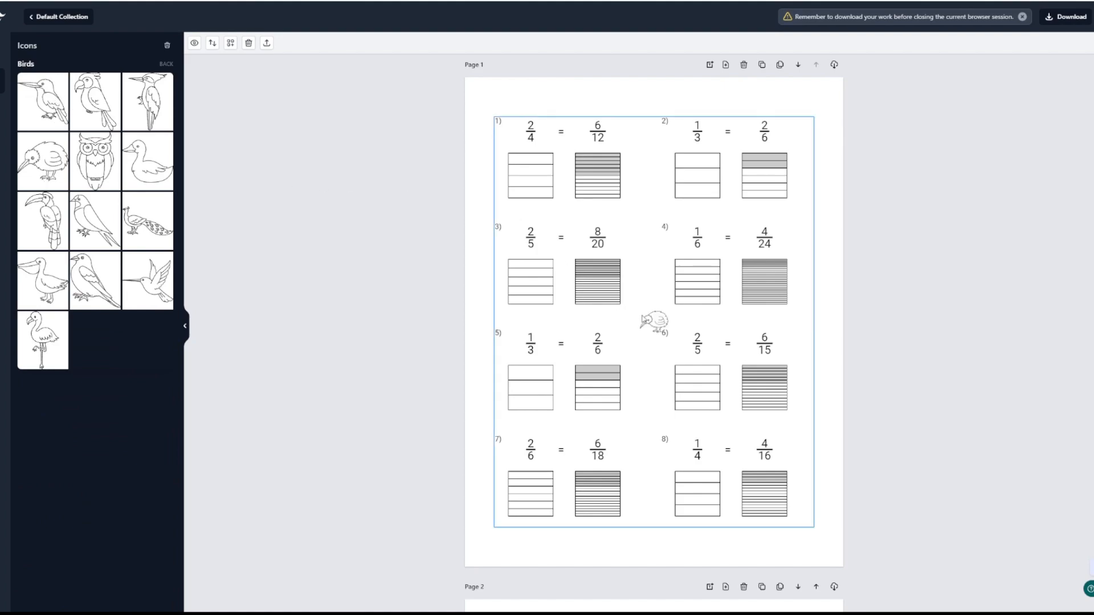
click(654, 322)
drag(629, 268, 476, 138)
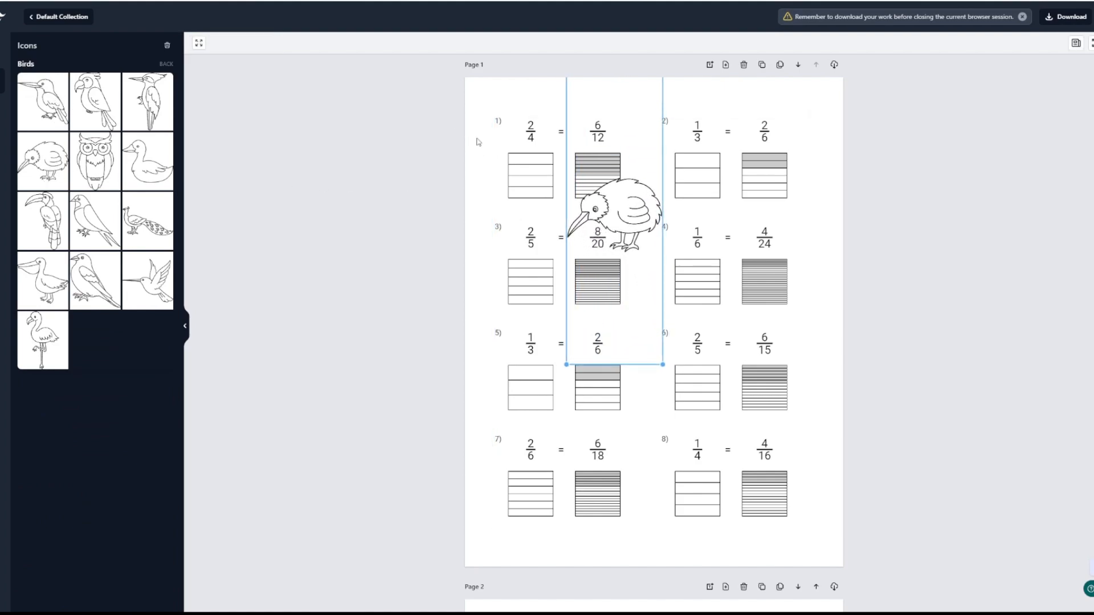
- Shrink the page 1 exercise grid from its upper corner and position the kiwi above the first row of exercises
drag(622, 210, 561, 214)
click(699, 216)
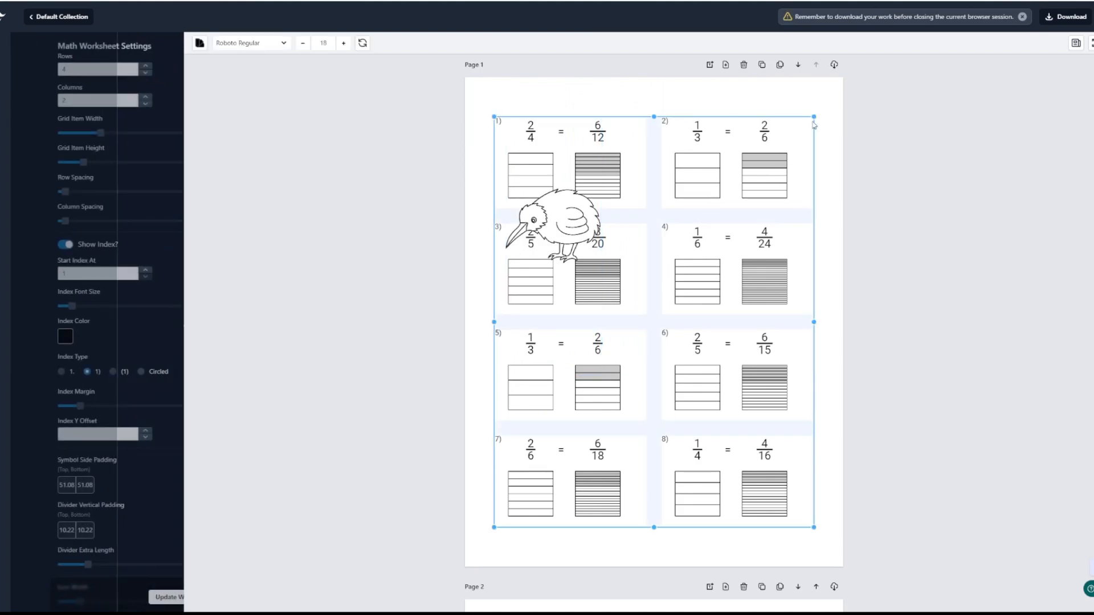
drag(813, 117, 726, 230)
drag(554, 216, 564, 168)
mouse_move(642, 300)
mouse_down()
mouse_move(642, 285)
mouse_move(642, 295)
mouse_up()
click(579, 175)
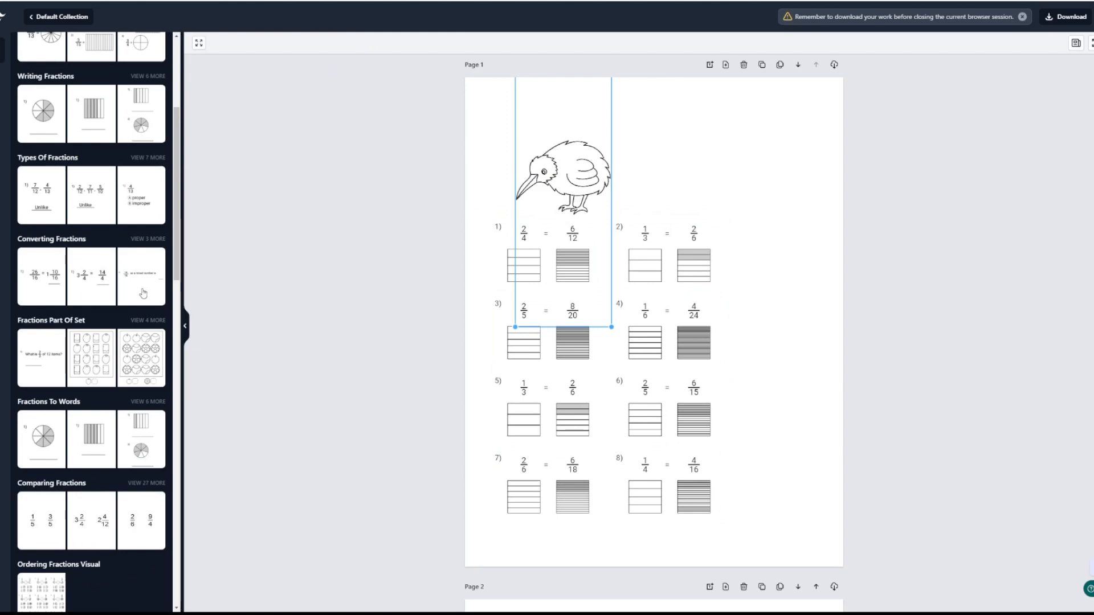
- Add a blank page after page 1 and fill it with the third Fractions Part Of Set template
scroll(147, 279, down, 1)
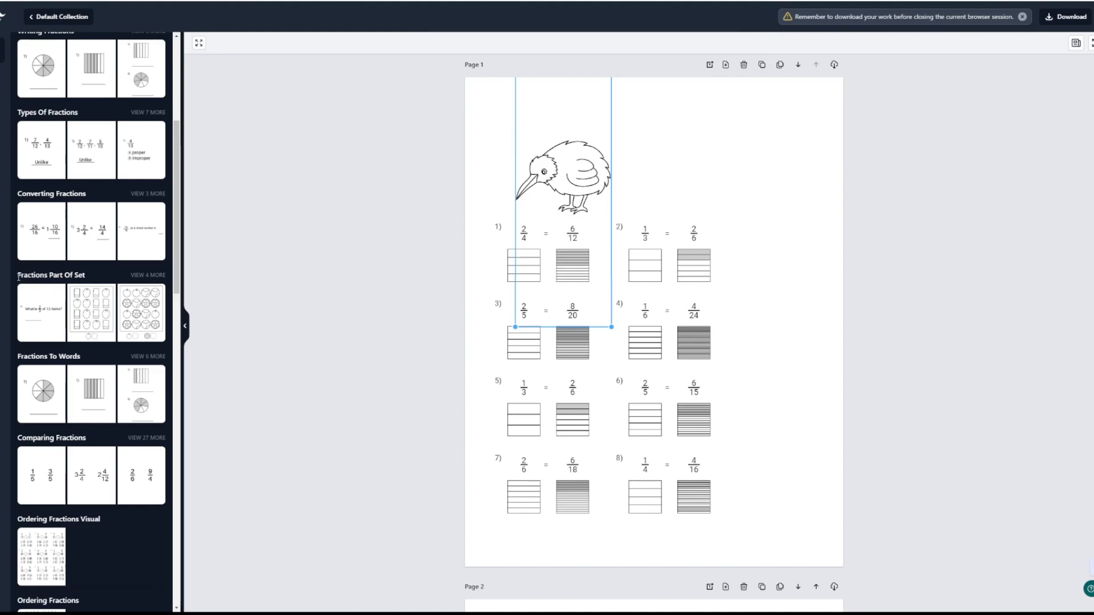
drag(38, 277, 84, 277)
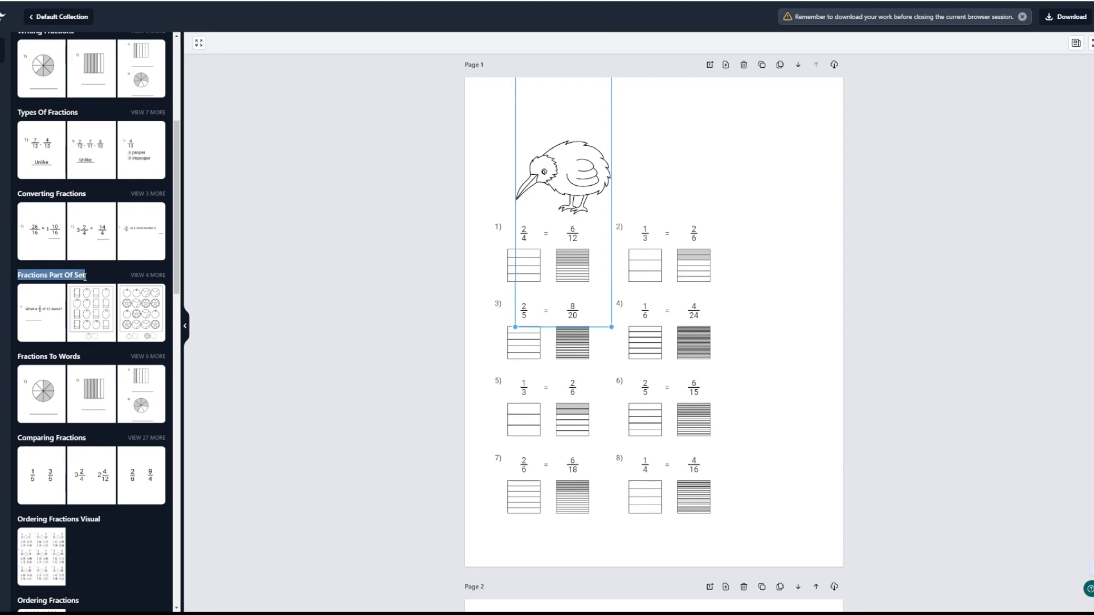
click(152, 278)
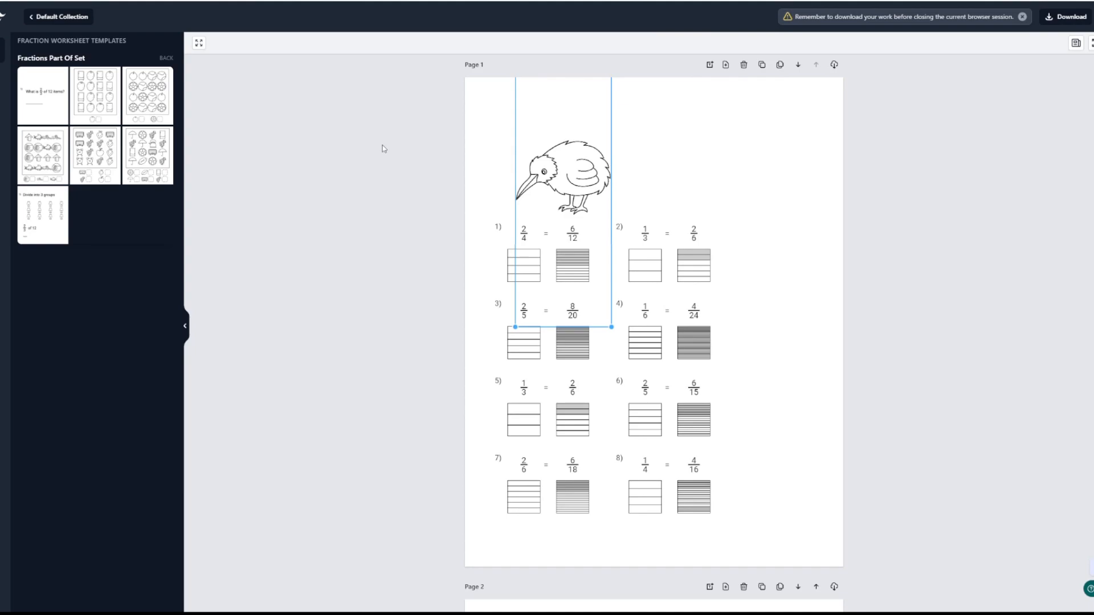
click(724, 65)
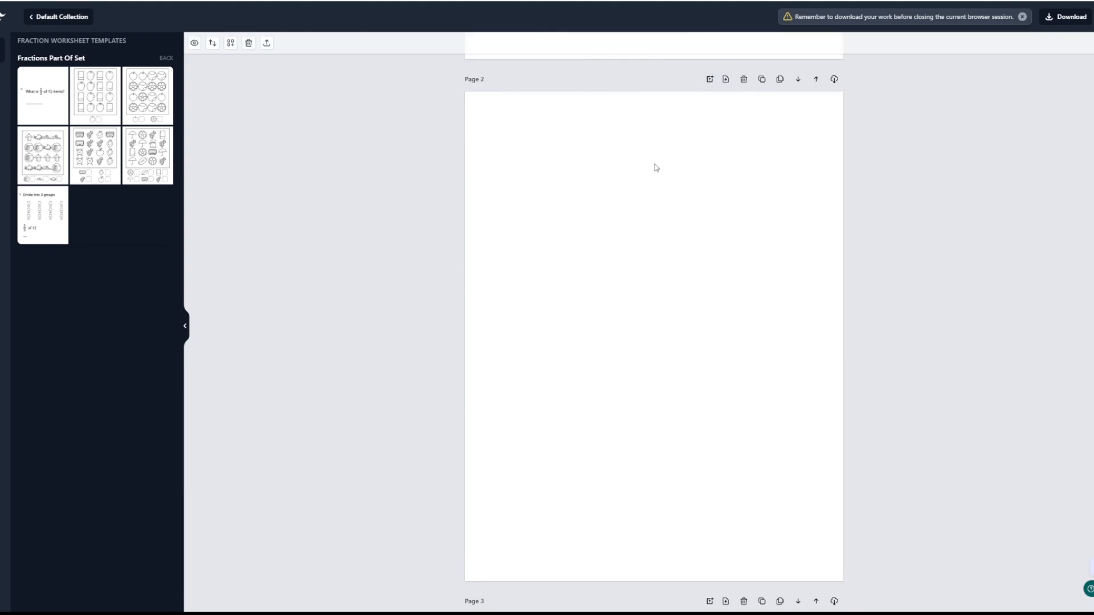
click(147, 109)
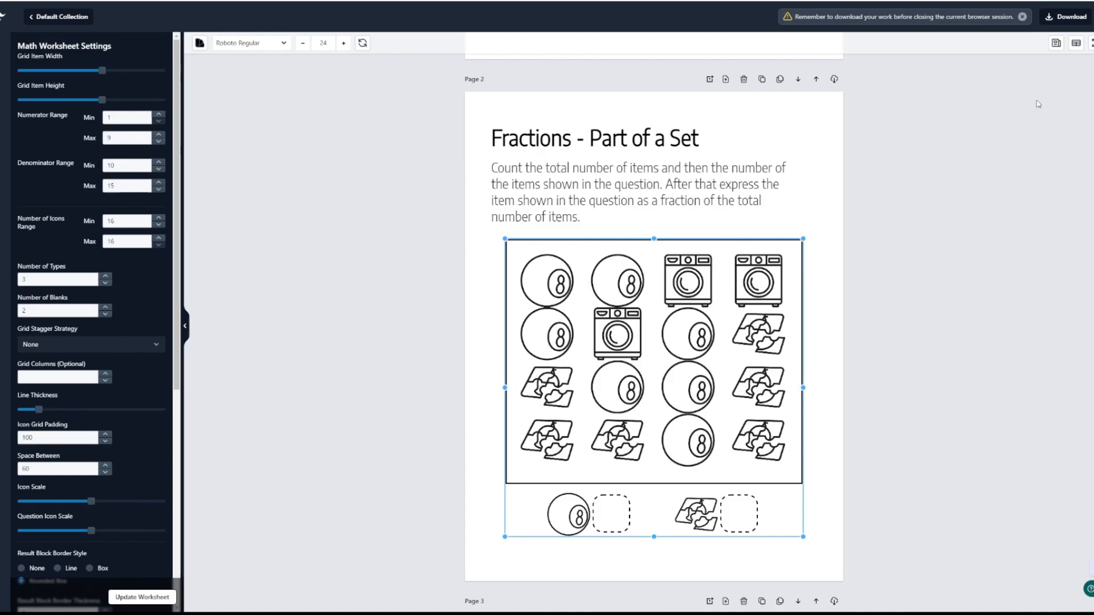
- Open the icon selection for the page 2 picture grid and go to the vegetables category
right_click(1058, 44)
click(1068, 113)
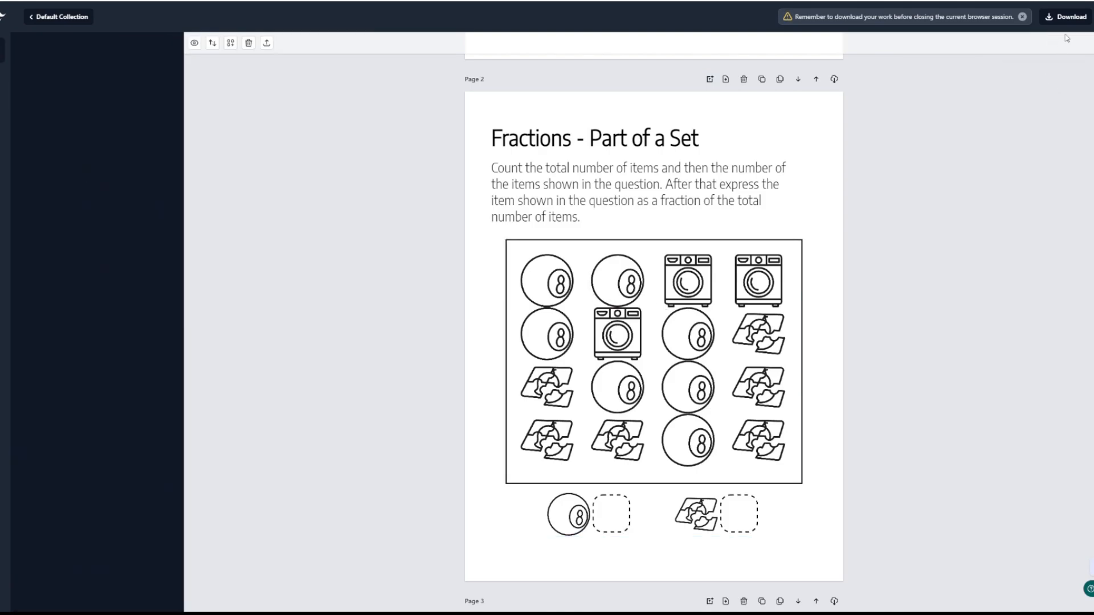
click(785, 219)
click(826, 199)
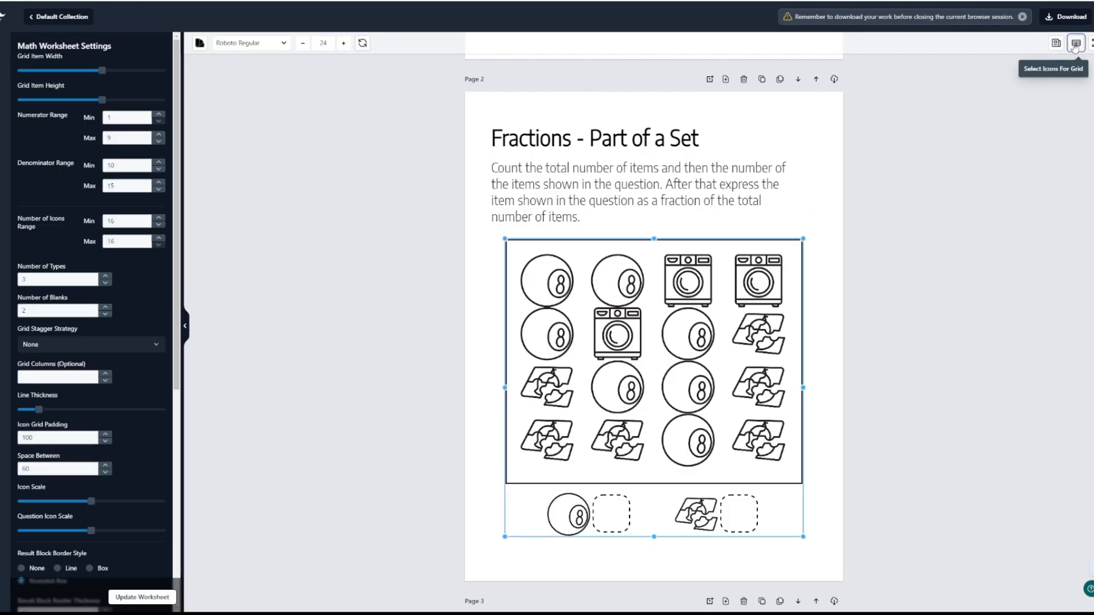
click(1074, 44)
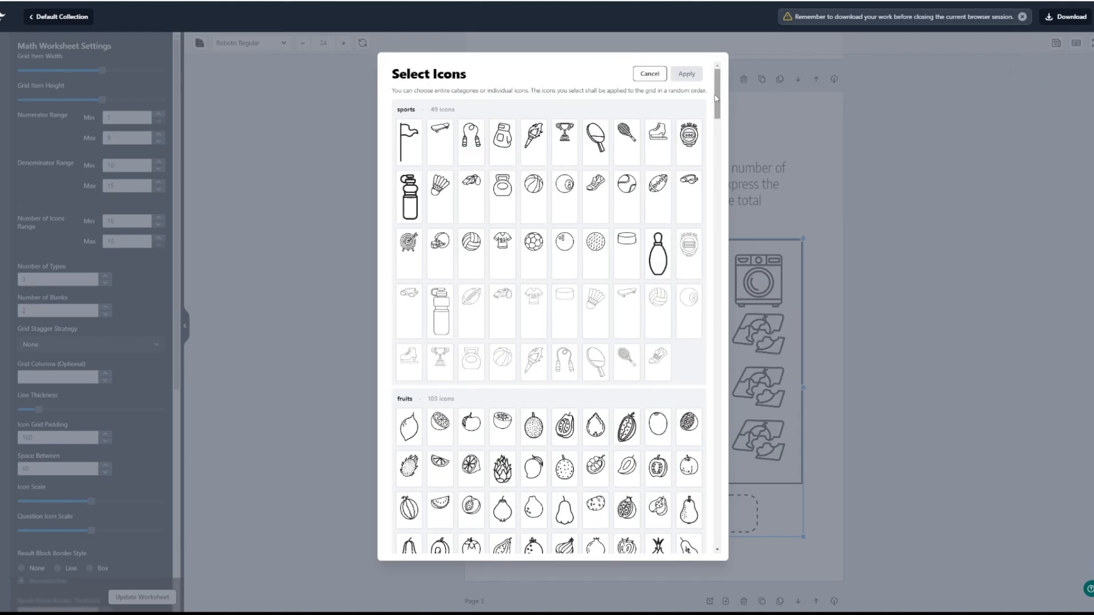
drag(716, 98, 734, 535)
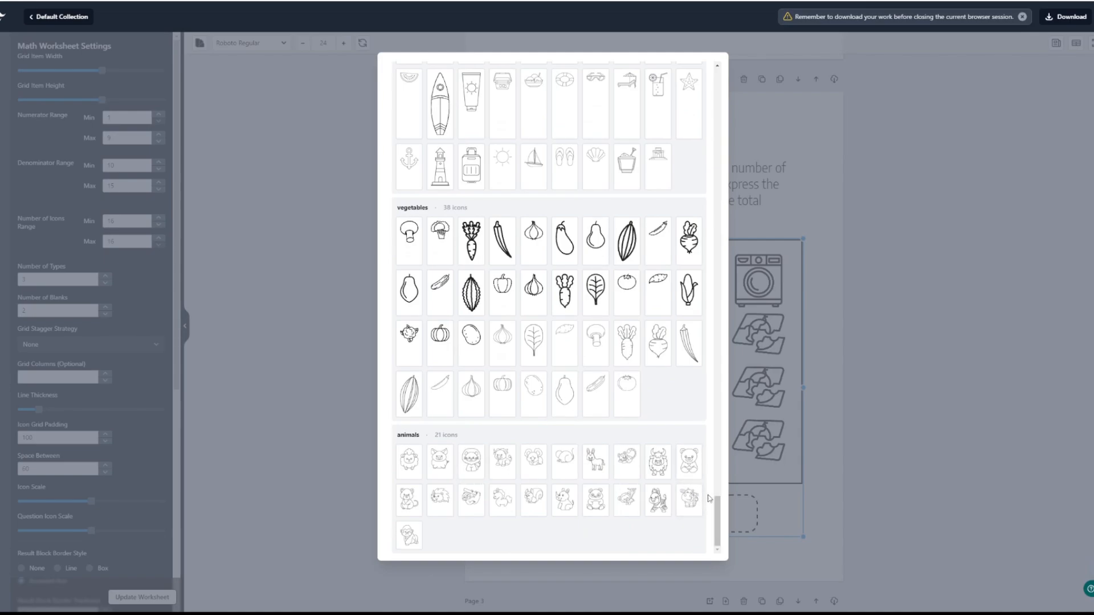
drag(716, 513, 718, 504)
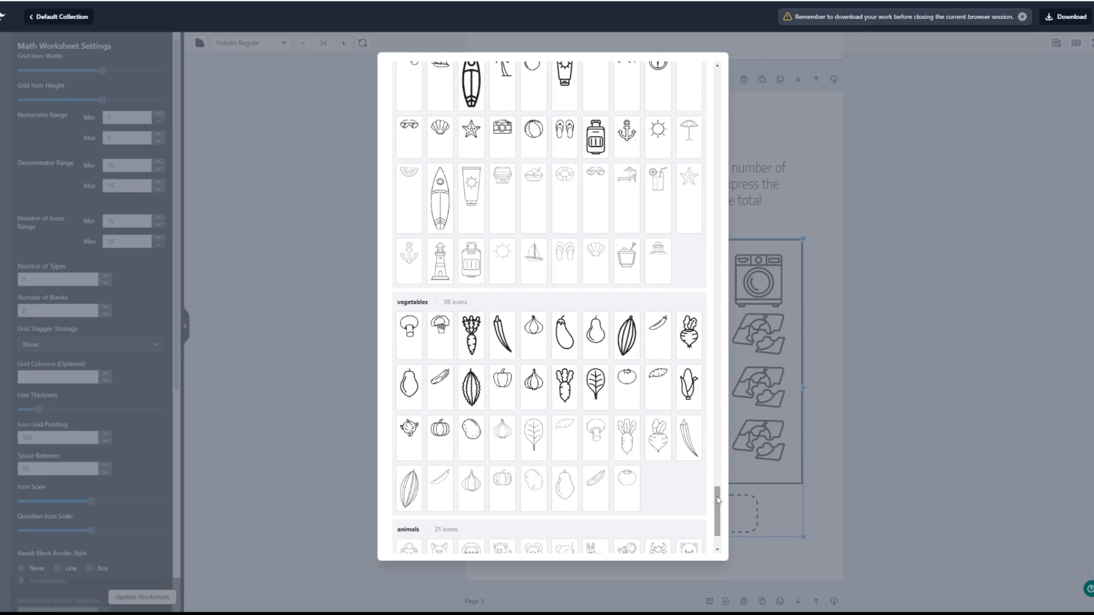
scroll(647, 467, up, 1)
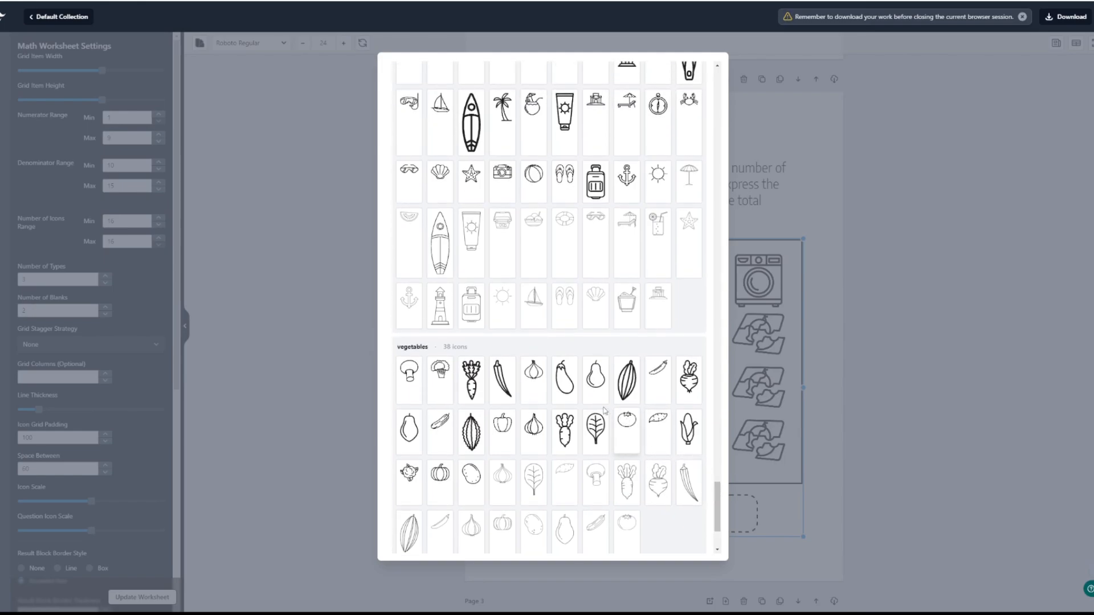
- Select ten vegetable icons, including broccoli, cucumber and chili pepper, and apply them to the page 2 grid
click(449, 380)
click(416, 430)
click(442, 431)
click(471, 433)
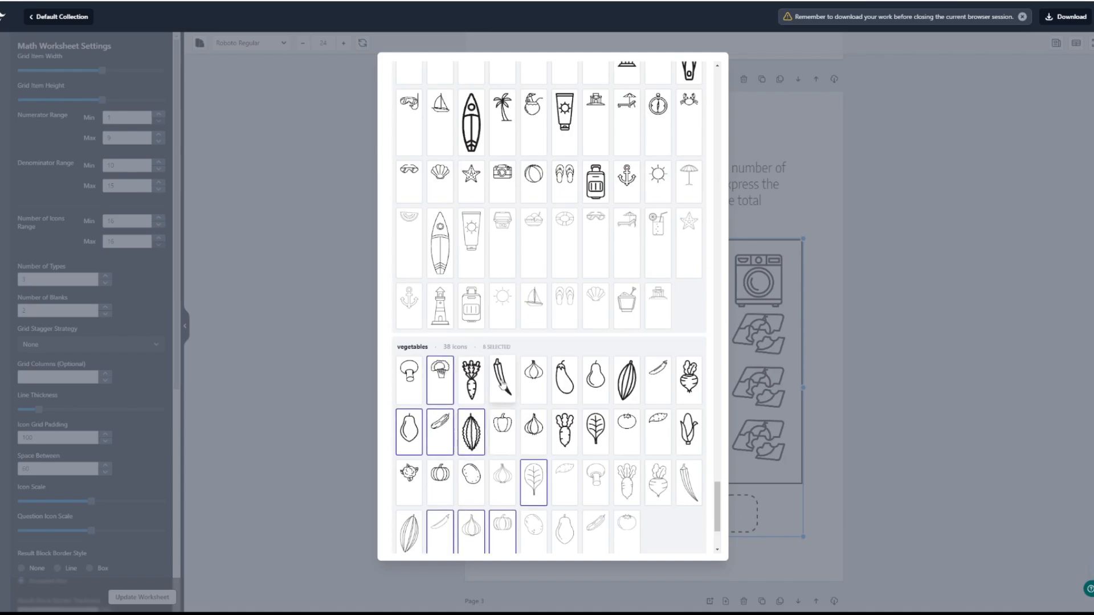
click(503, 379)
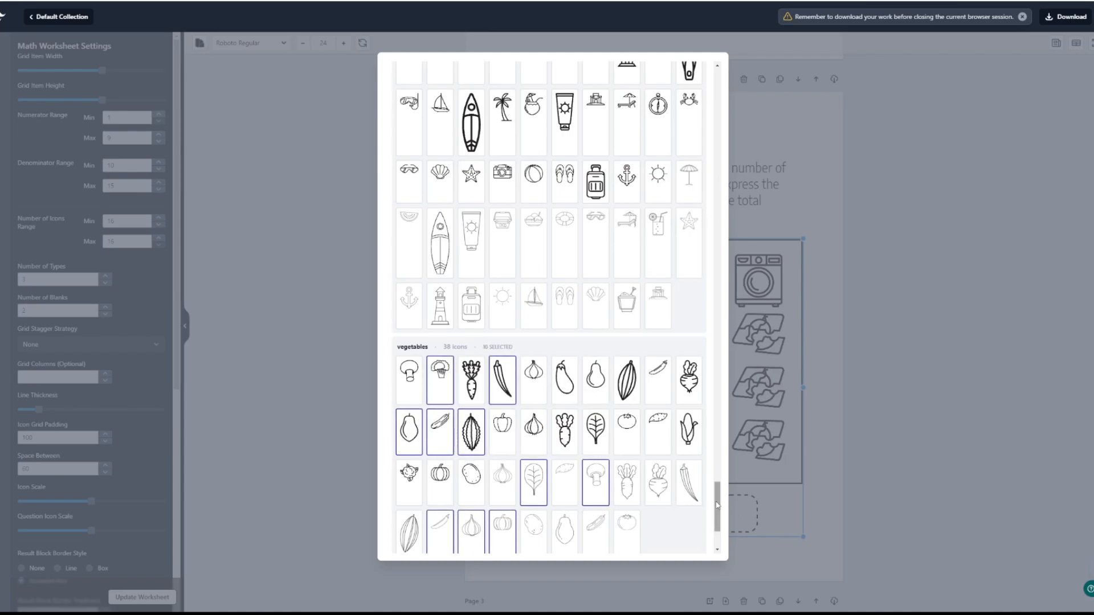
drag(717, 507, 735, 74)
click(687, 74)
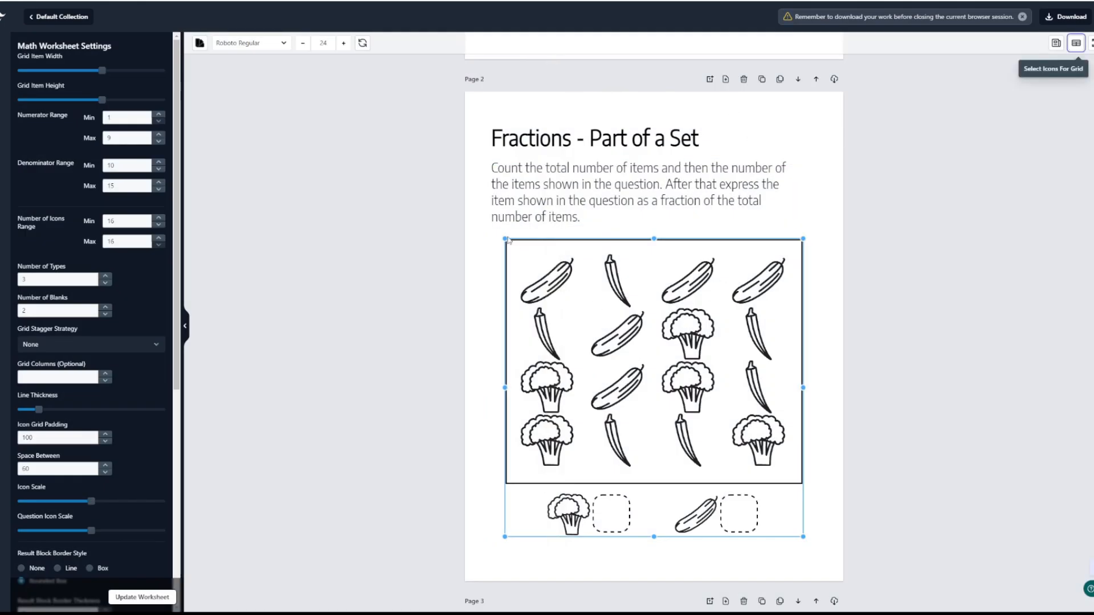
- Regenerate the Part of a Set exercise on page 2 repeatedly to get new mixes of the chosen vegetables
click(363, 44)
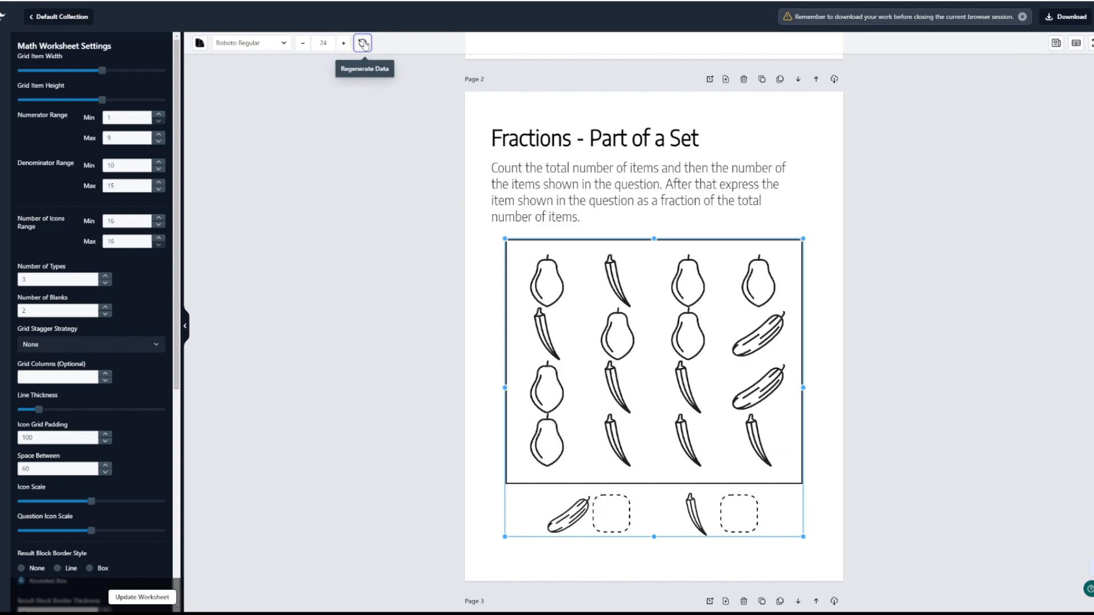
click(365, 45)
click(364, 45)
click(365, 45)
click(364, 45)
click(365, 45)
click(365, 45)
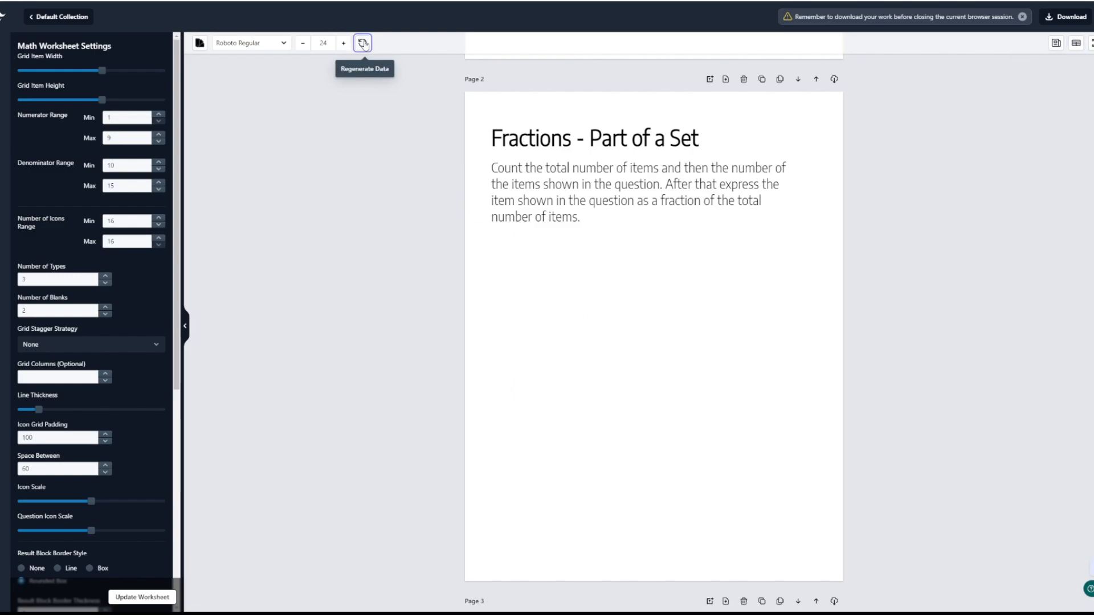
click(365, 45)
click(365, 46)
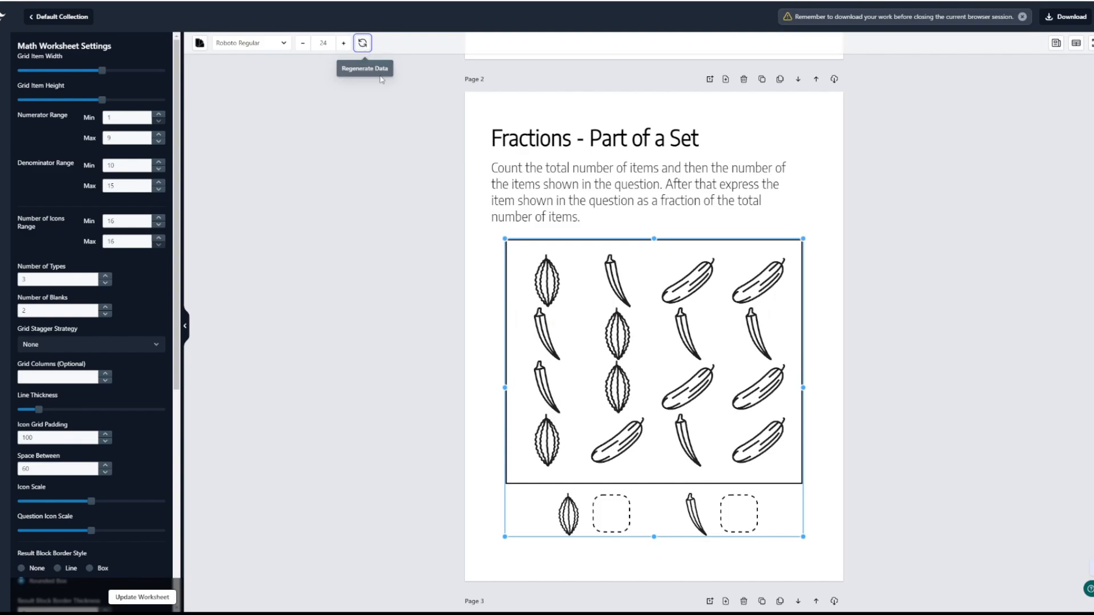
click(363, 43)
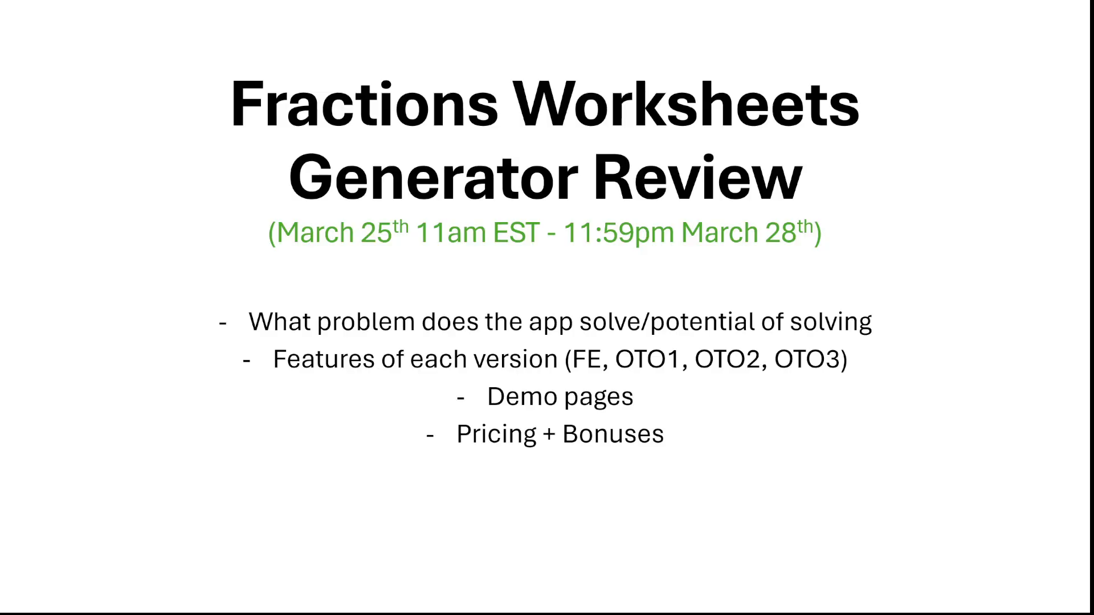